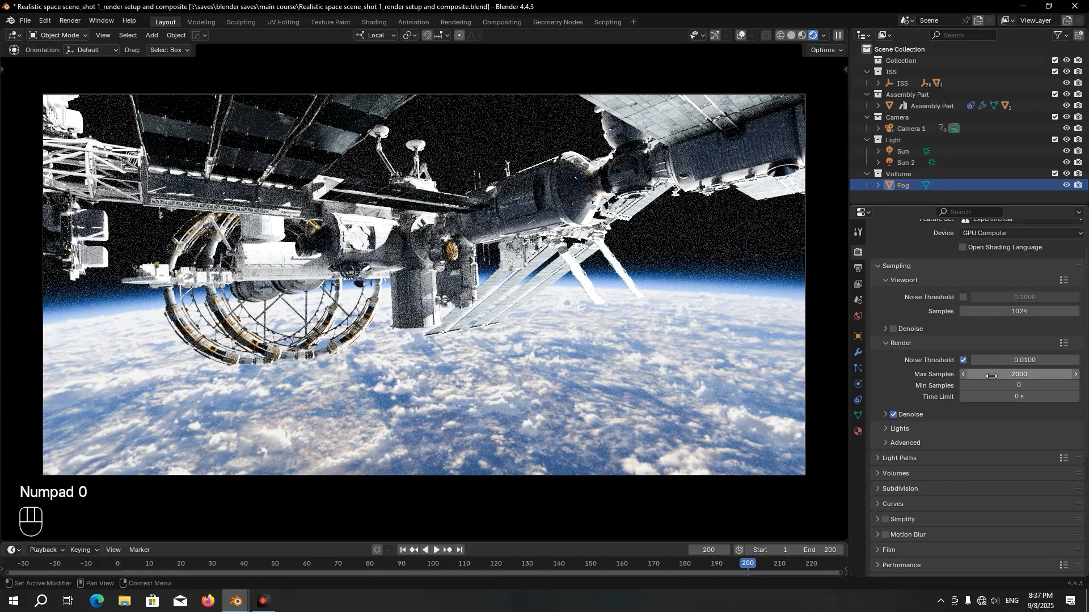
pyautogui.press('Return')
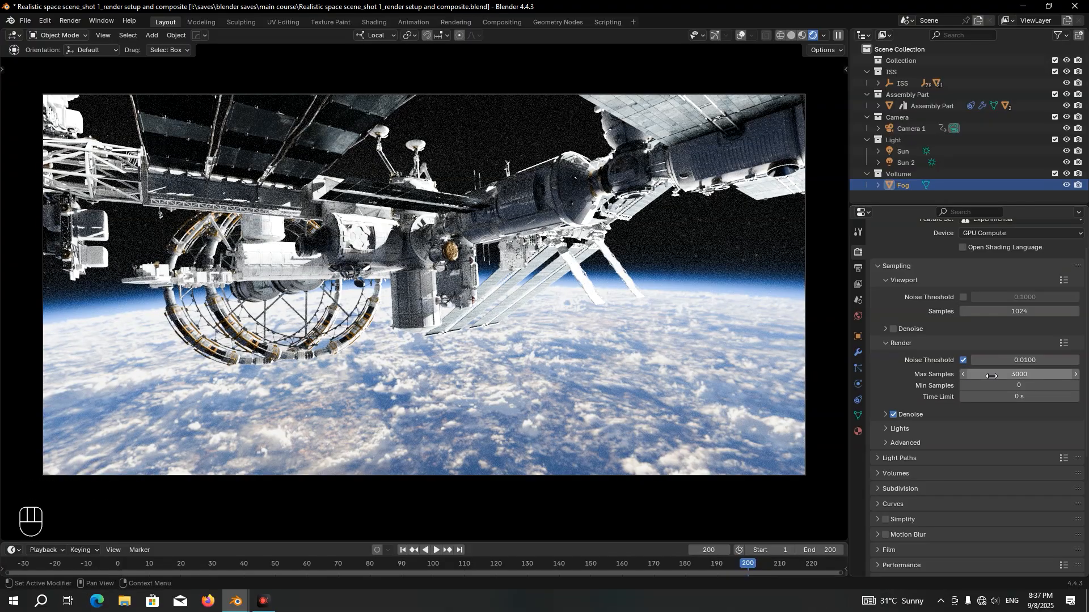
# Try 3000 and 1000 as the Max Samples value in the render sampling settings
pyautogui.click(991, 375)
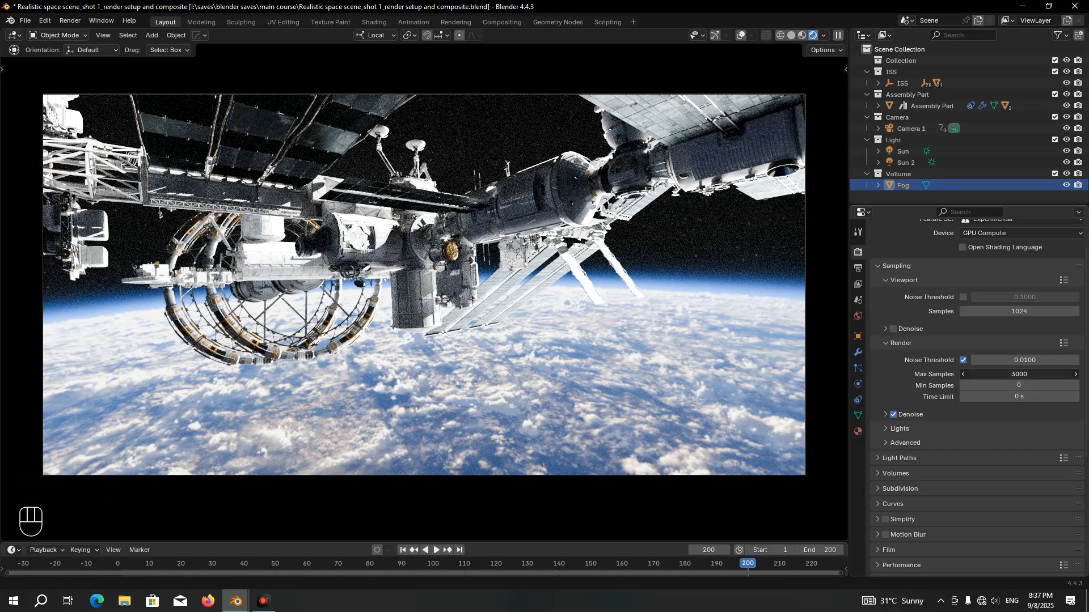
pyautogui.write('1000')
pyautogui.press('Return')
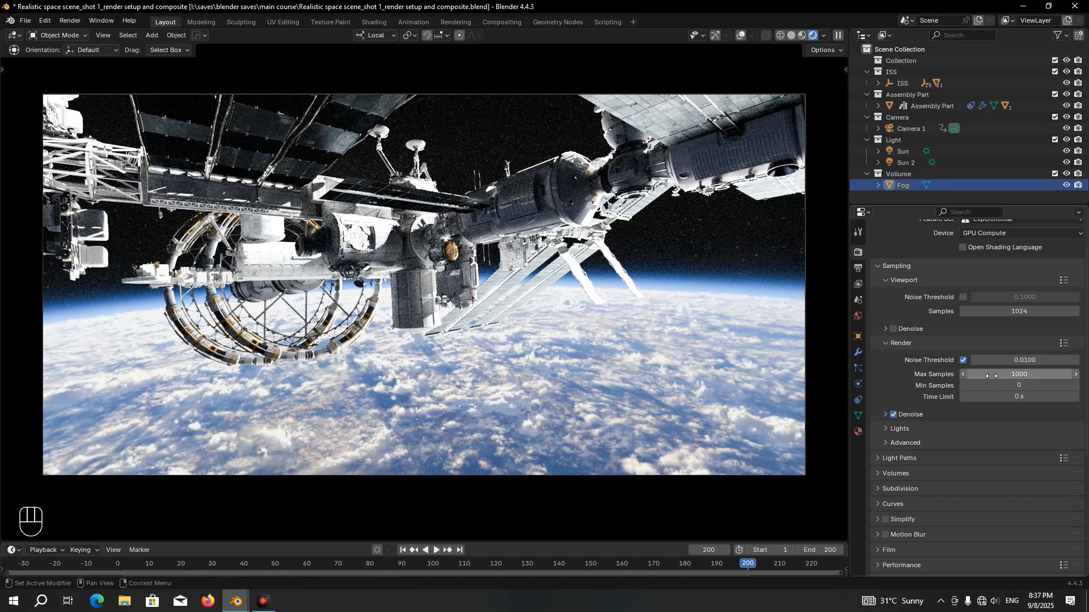
# Set the render Max Samples to 500 and disable render denoising
pyautogui.click(991, 375)
pyautogui.write('500')
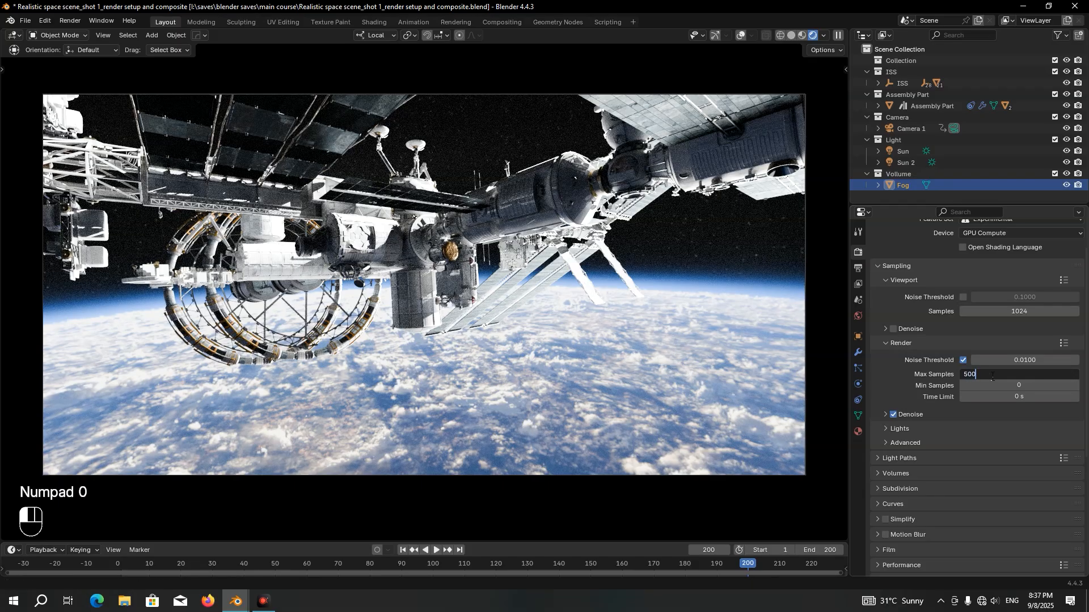
pyautogui.press('Return')
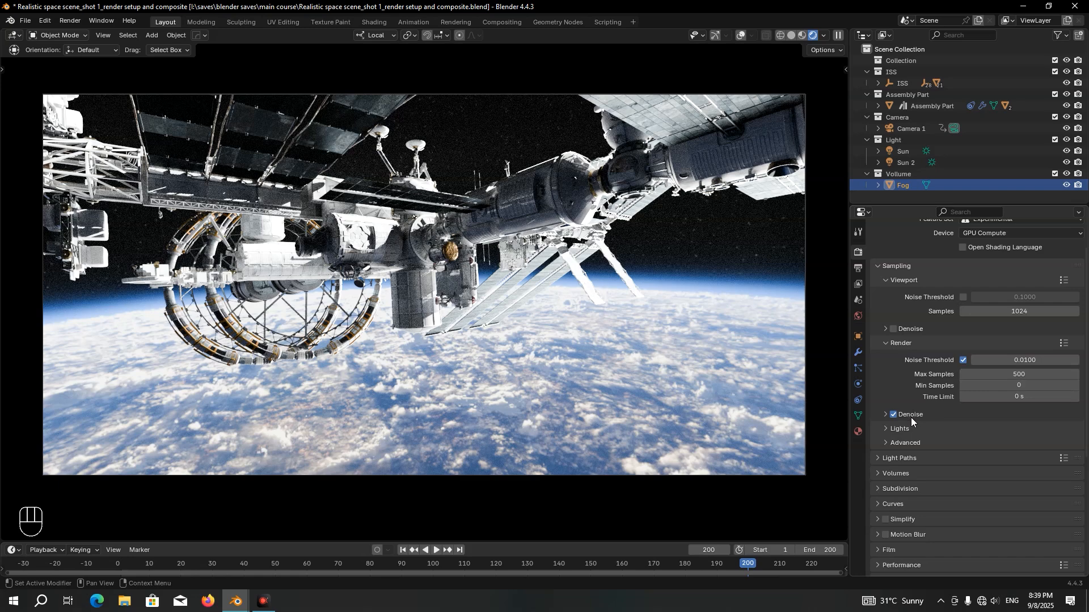
pyautogui.click(893, 414)
# Enable motion blur for the render and set its shutter to 0.30
pyautogui.scroll(-6, 890, 416)
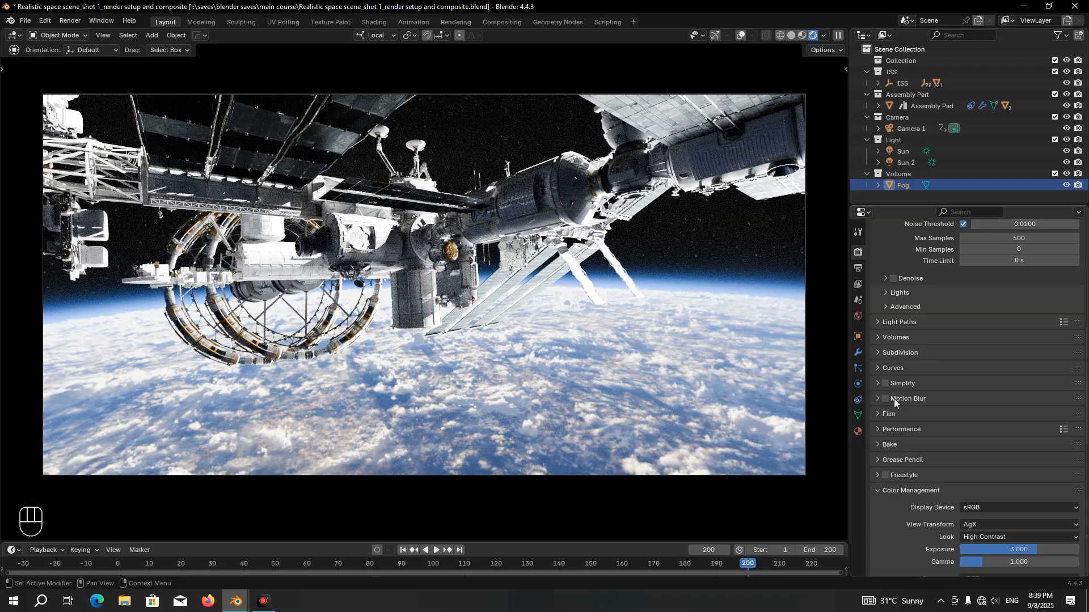
pyautogui.click(884, 400)
pyautogui.click(877, 399)
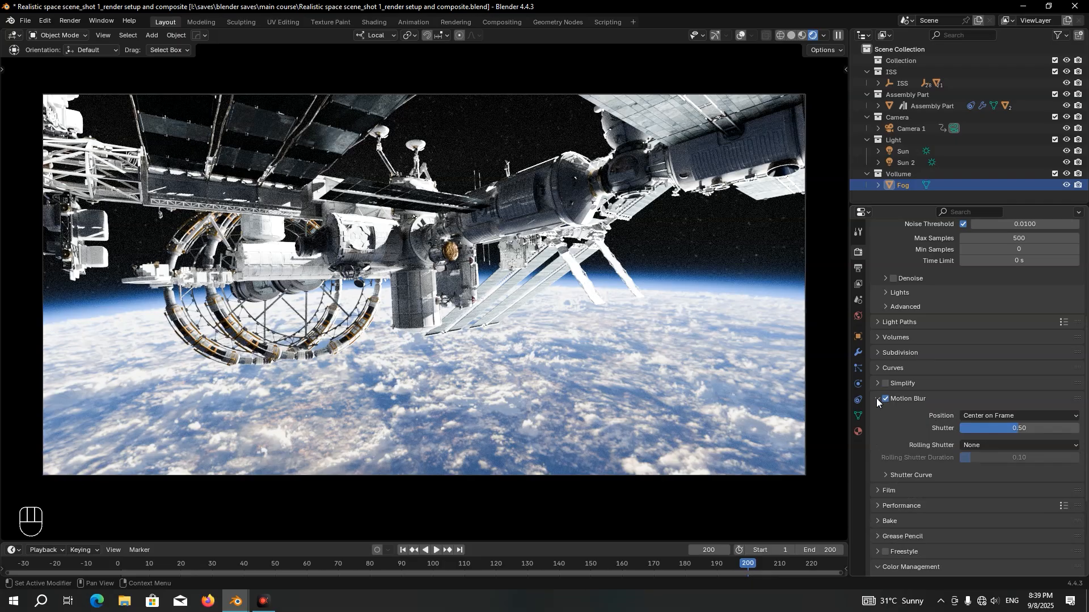
pyautogui.click(1000, 428)
pyautogui.write('0.3')
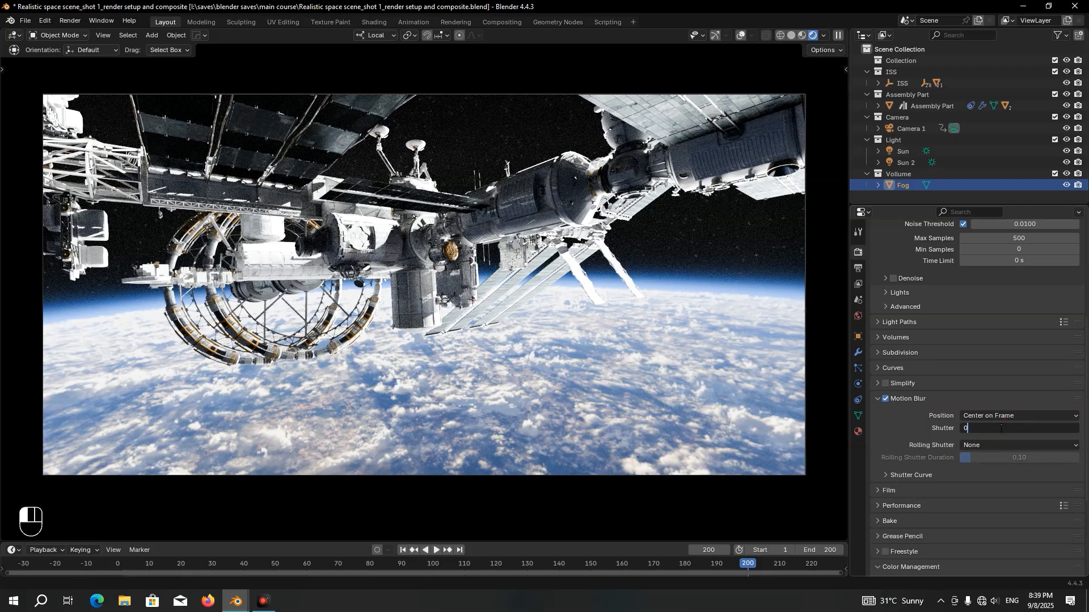
pyautogui.press('Return')
# Enable Persistent Data for the final render in the performance settings
pyautogui.click(901, 505)
pyautogui.scroll(-8, 917, 505)
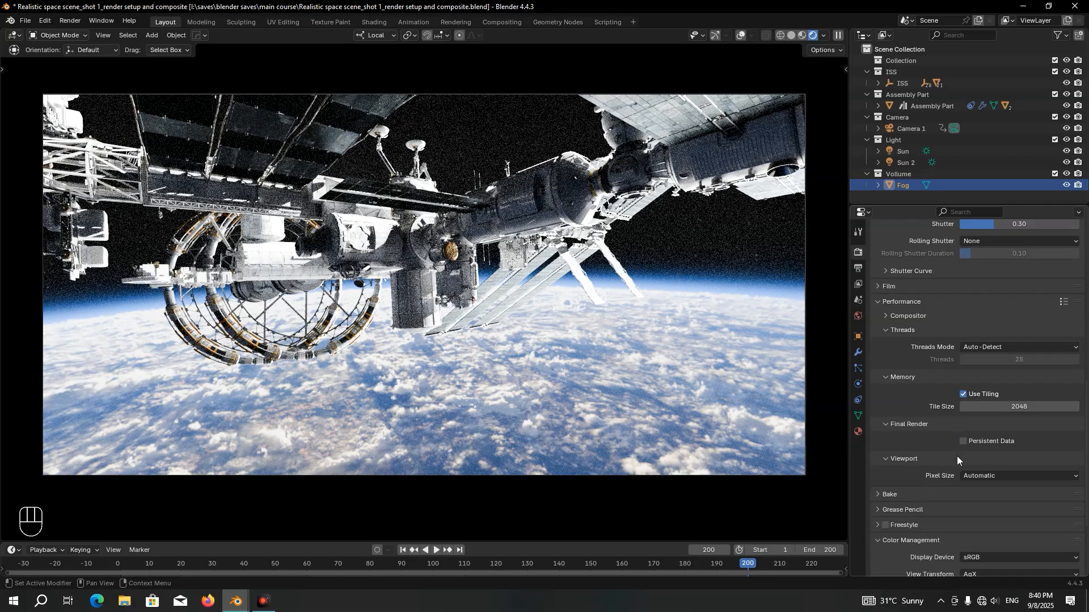
pyautogui.click(963, 442)
pyautogui.scroll(-4, 957, 449)
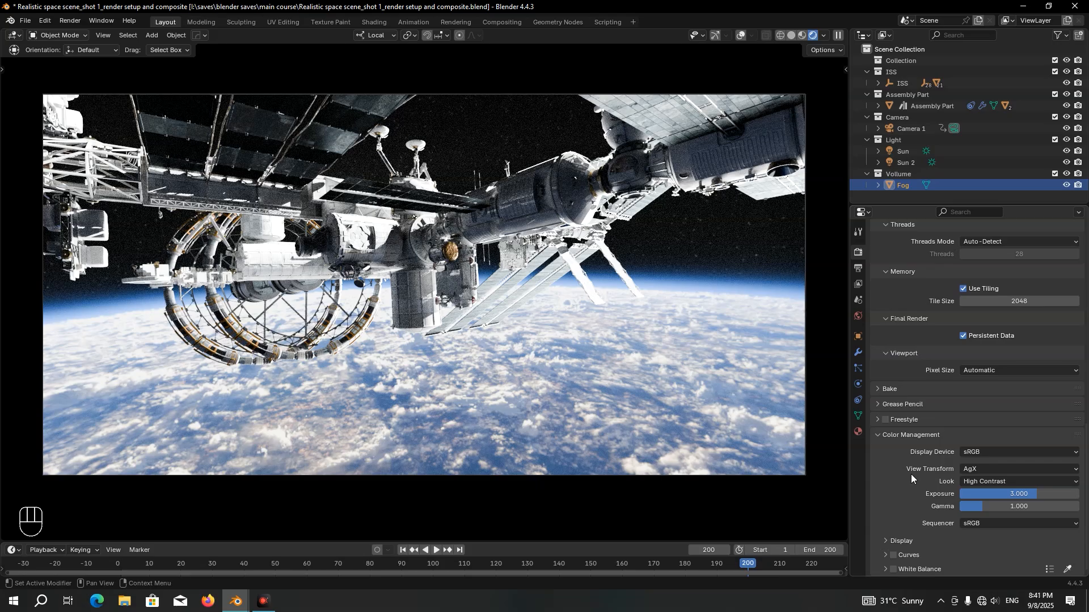
# Set the output file format to OpenEXR with RGB color and Float (Half) color depth
pyautogui.click(858, 268)
pyautogui.scroll(3, 937, 271)
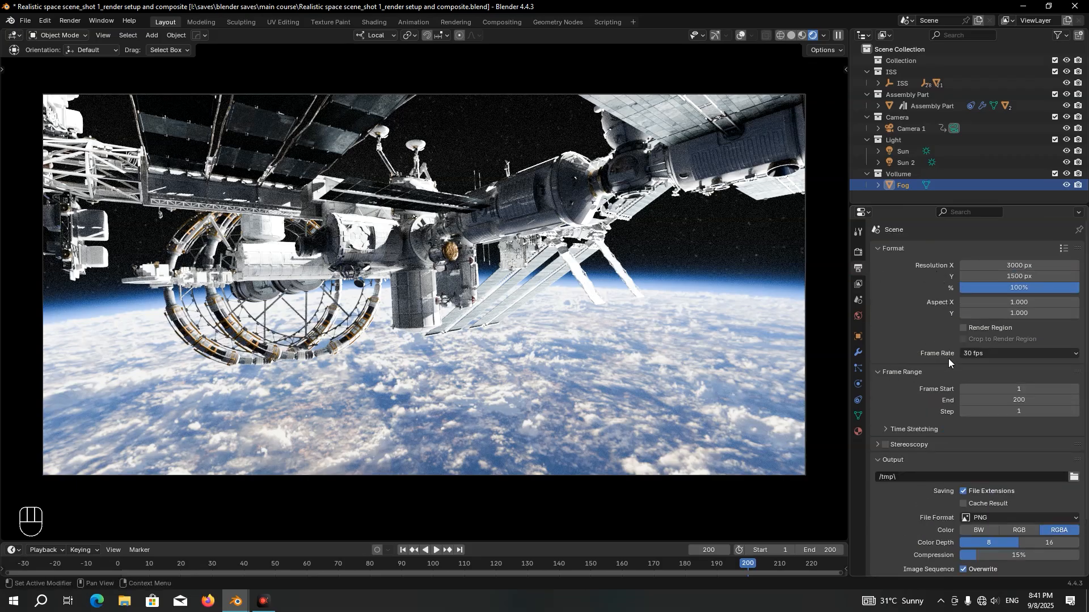
pyautogui.scroll(-3, 930, 386)
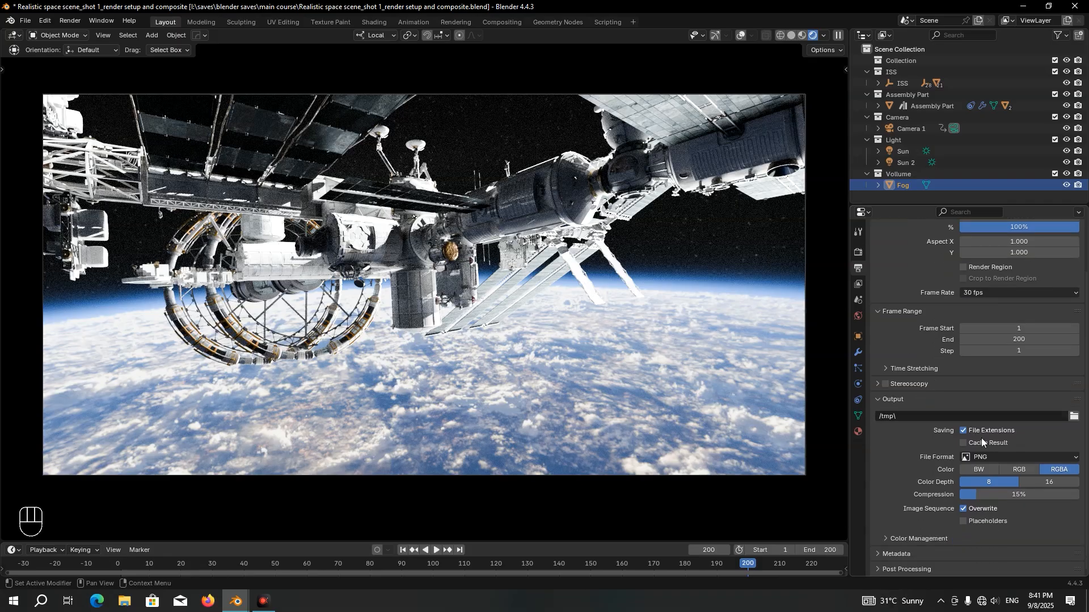
pyautogui.click(991, 456)
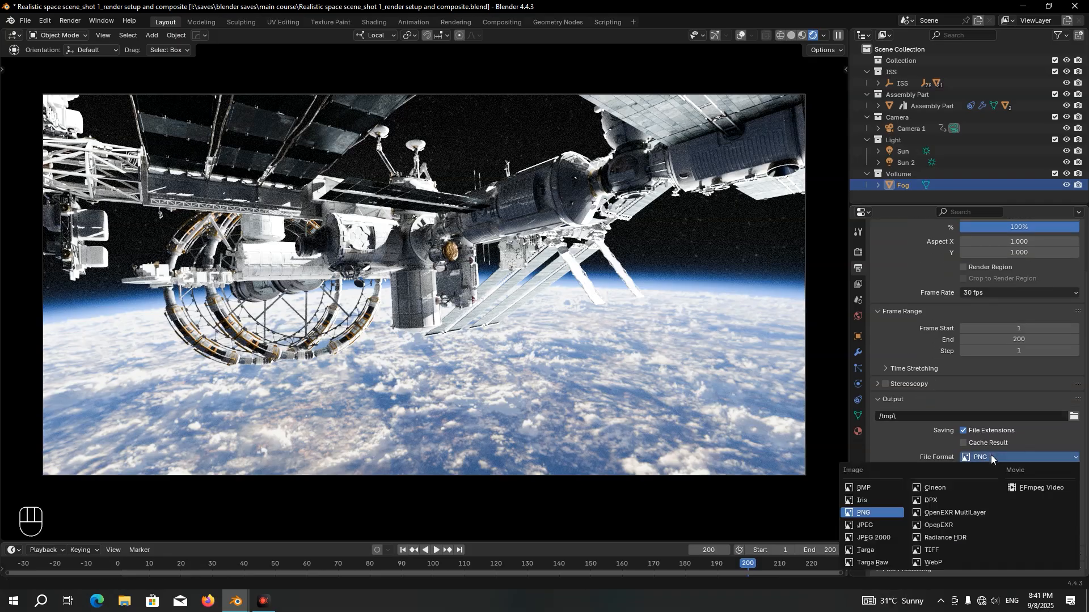
pyautogui.click(943, 525)
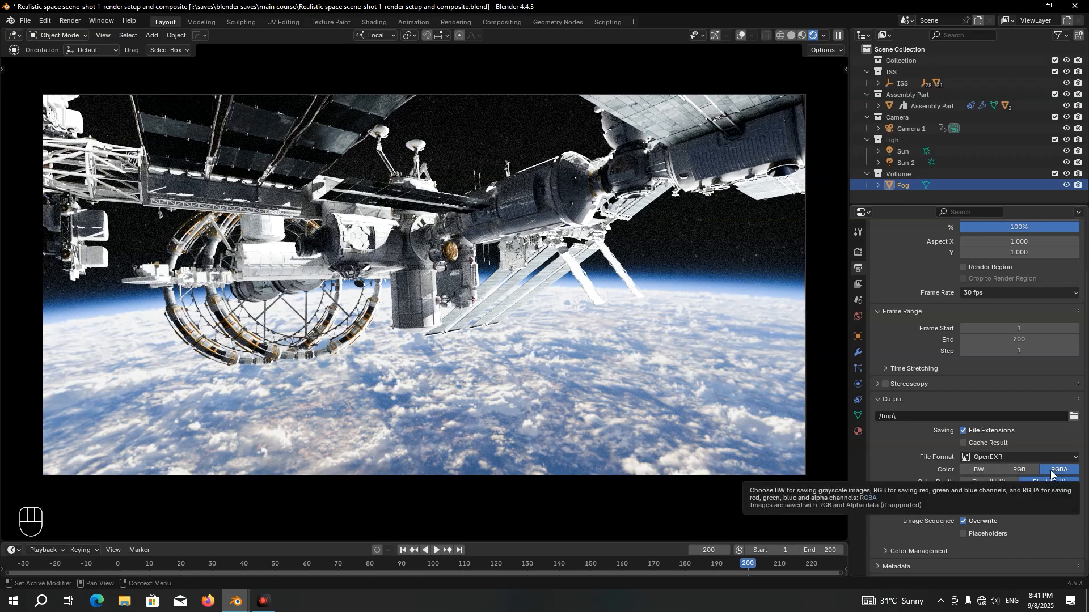
pyautogui.click(1032, 471)
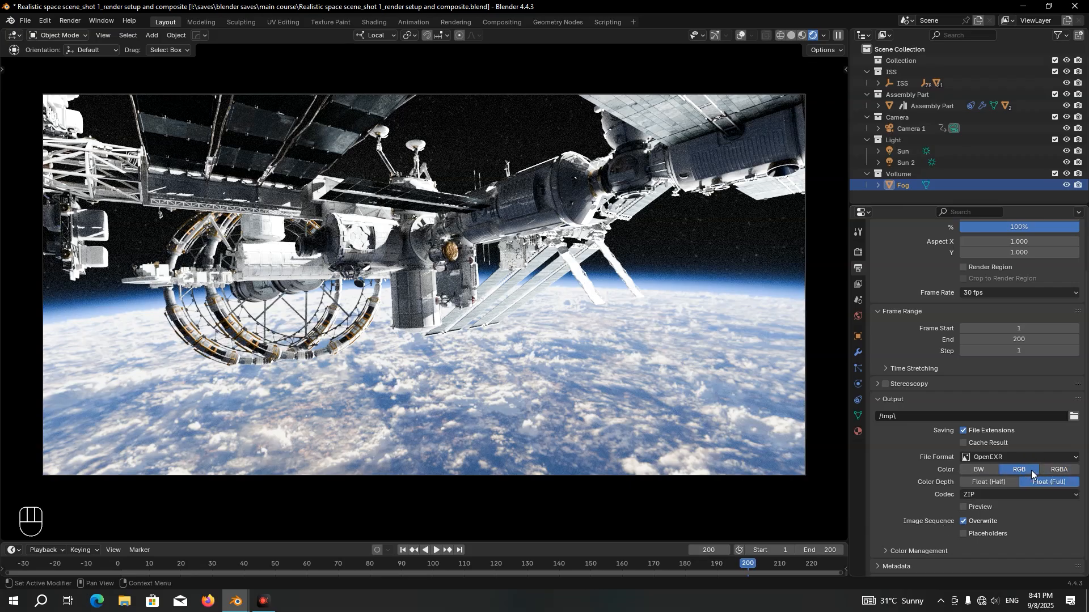
pyautogui.click(982, 482)
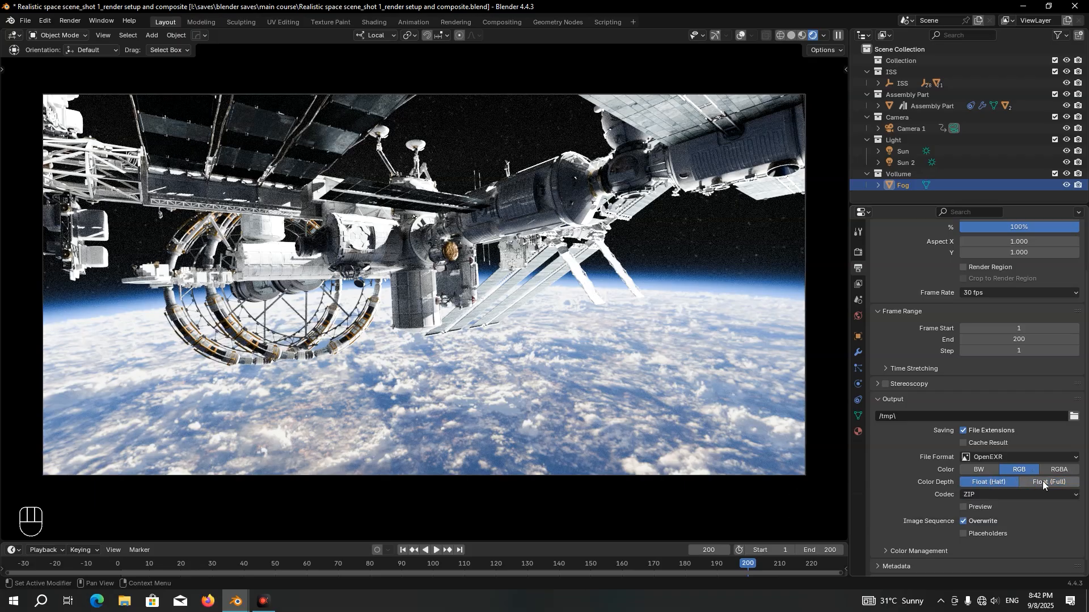
# Choose ZIP as the OpenEXR codec and disable overwriting of existing files in the image sequence
pyautogui.click(971, 494)
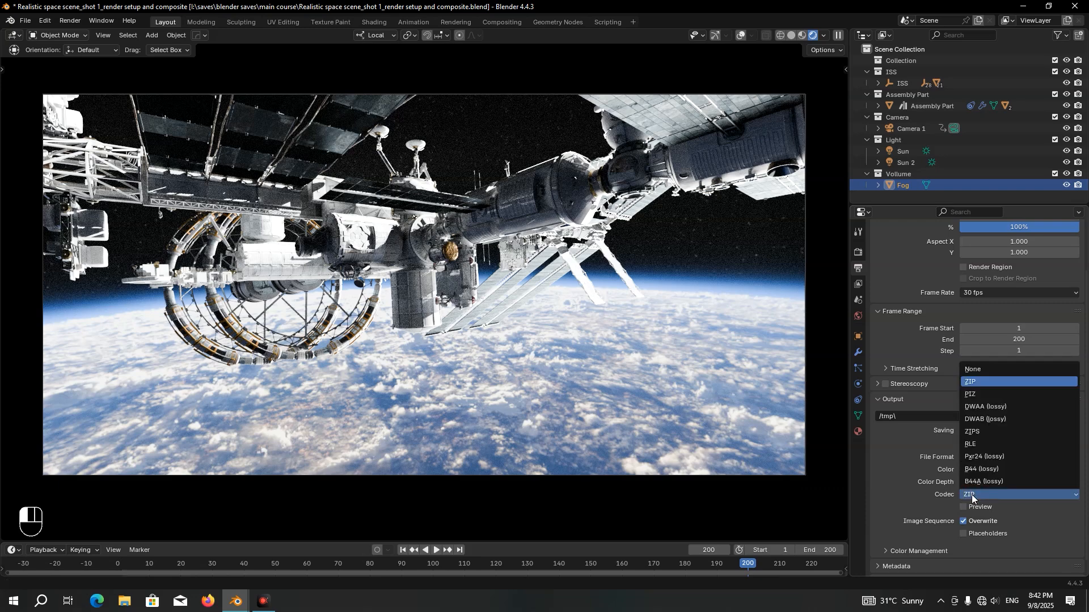
pyautogui.click(980, 381)
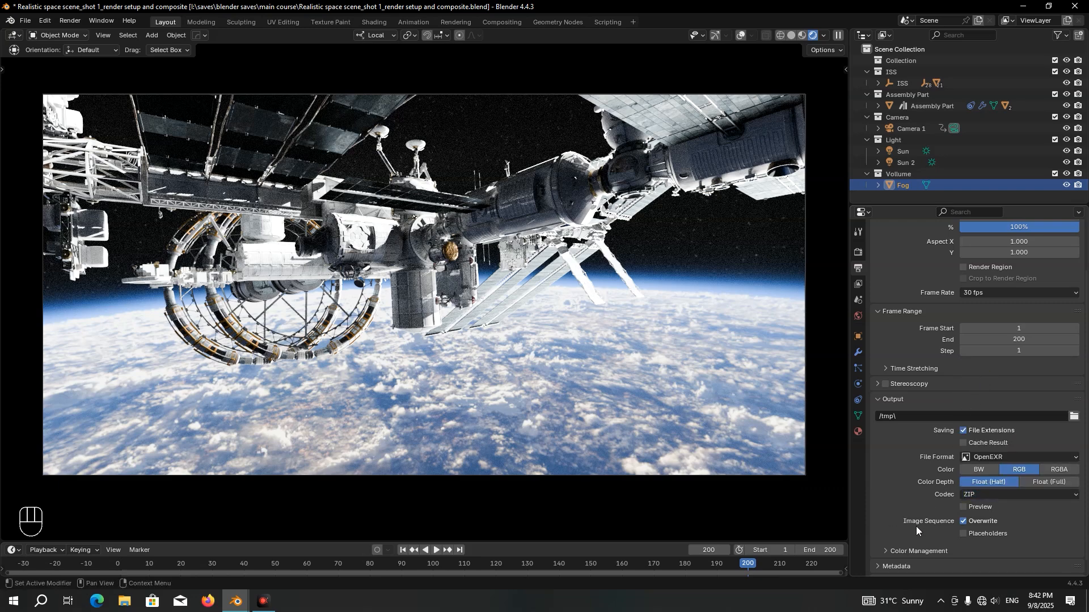
pyautogui.click(964, 521)
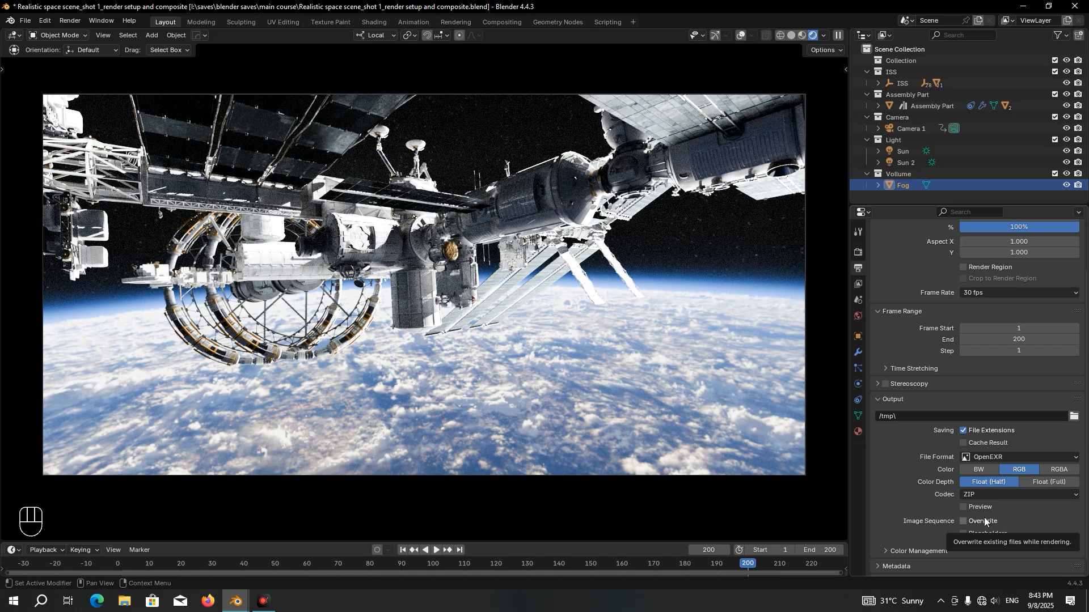
# Browse for the render output location and create a folder named Shot 1 in Documents
pyautogui.click(1073, 417)
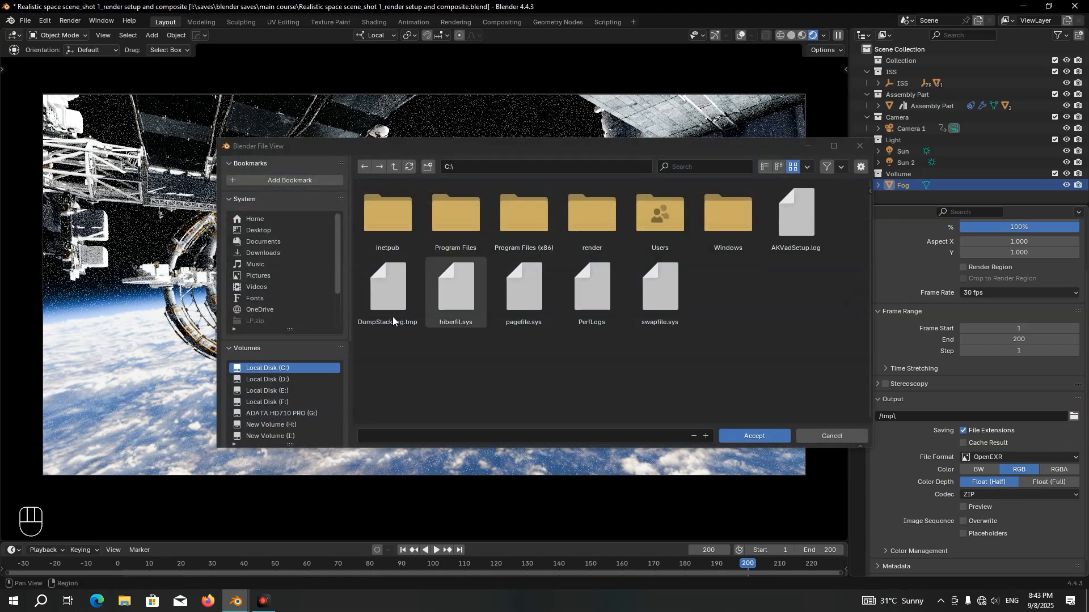
pyautogui.click(272, 240)
pyautogui.rightClick(499, 270)
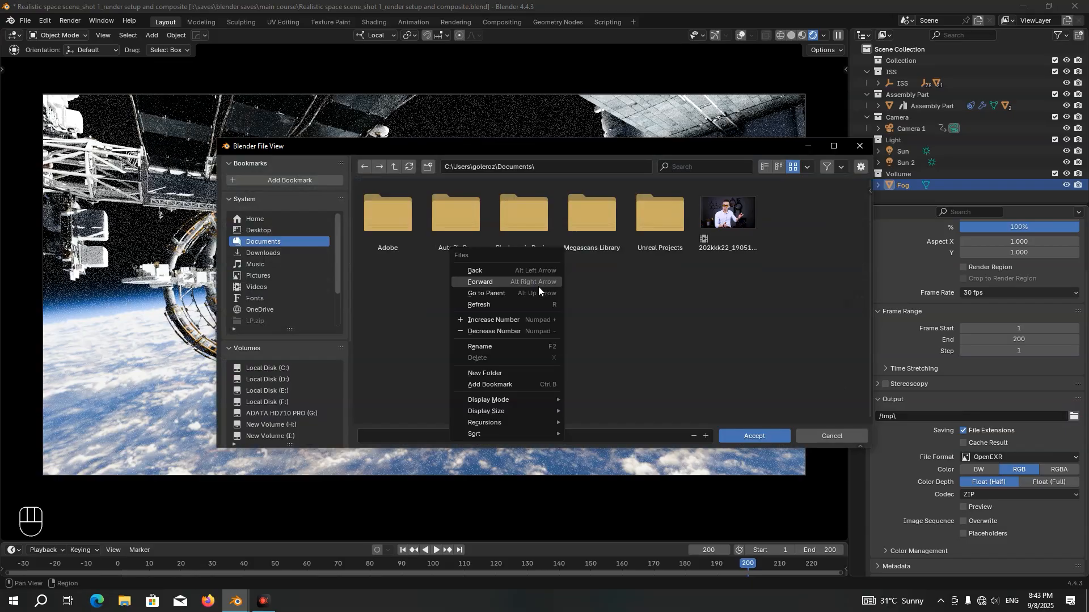
pyautogui.click(503, 372)
pyautogui.write('Shot 1')
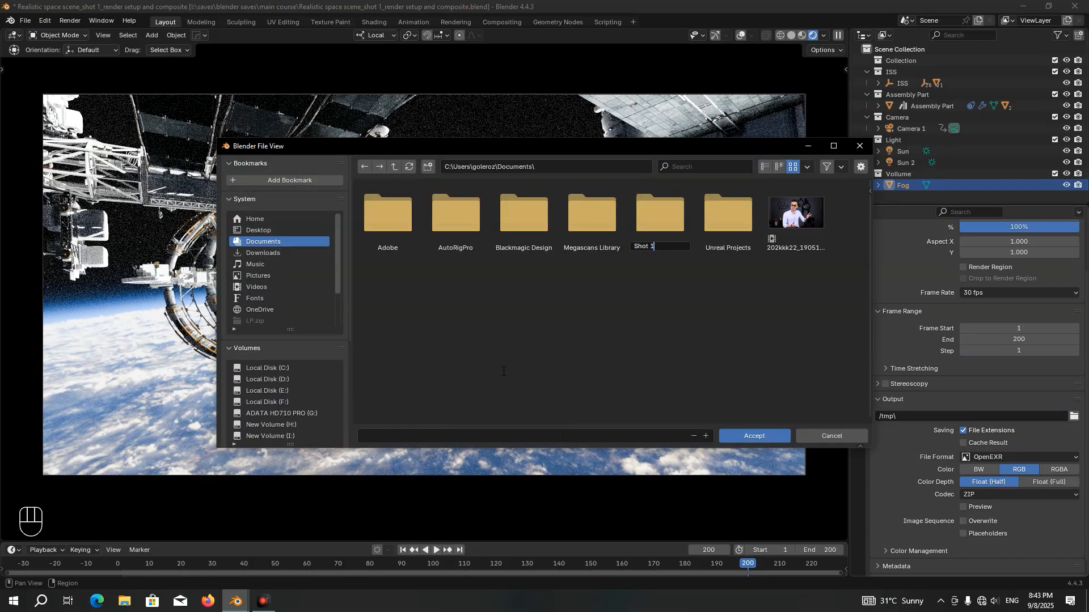
pyautogui.press('Return')
# Name the output files "shot 1_" inside the Shot 1 folder and accept the output path
pyautogui.click(458, 434)
pyautogui.write('shot 1')
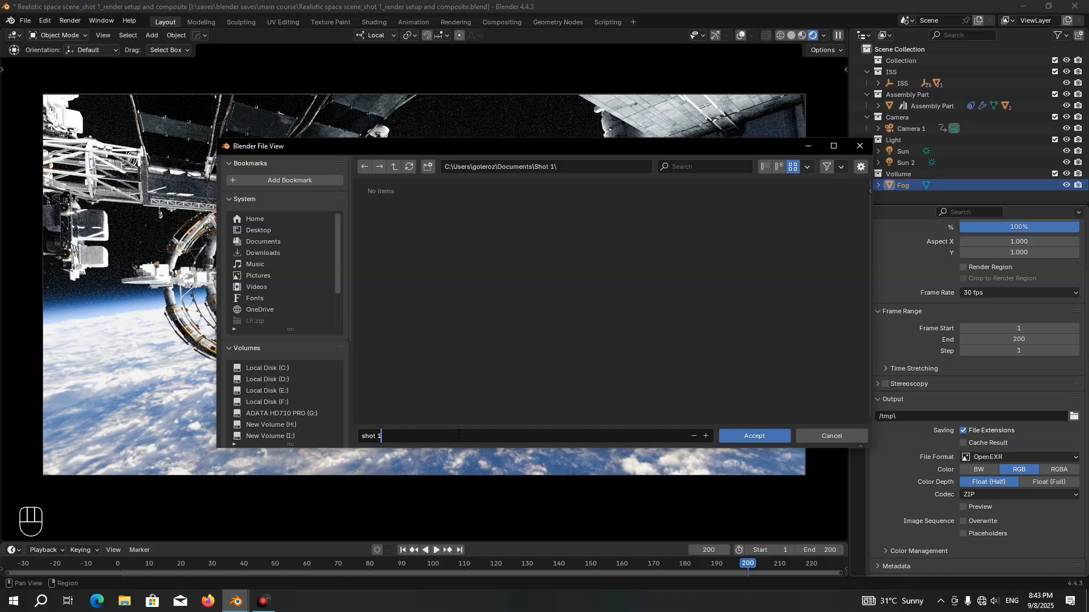
pyautogui.write('_')
pyautogui.click(761, 437)
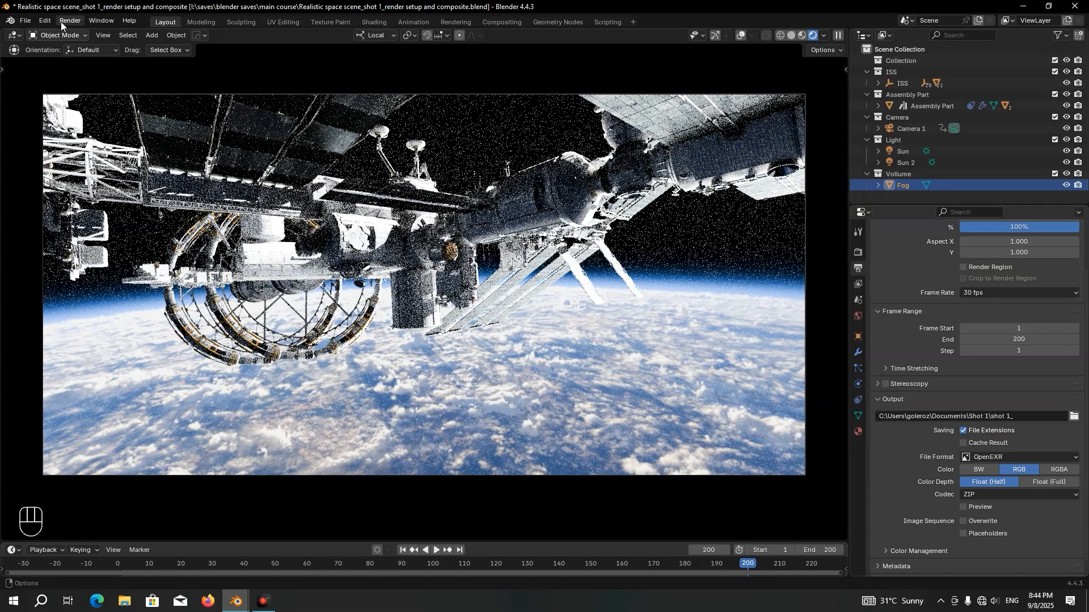
# Switch the viewport to solid shading and start rendering the animation
pyautogui.click(64, 21)
pyautogui.click(77, 23)
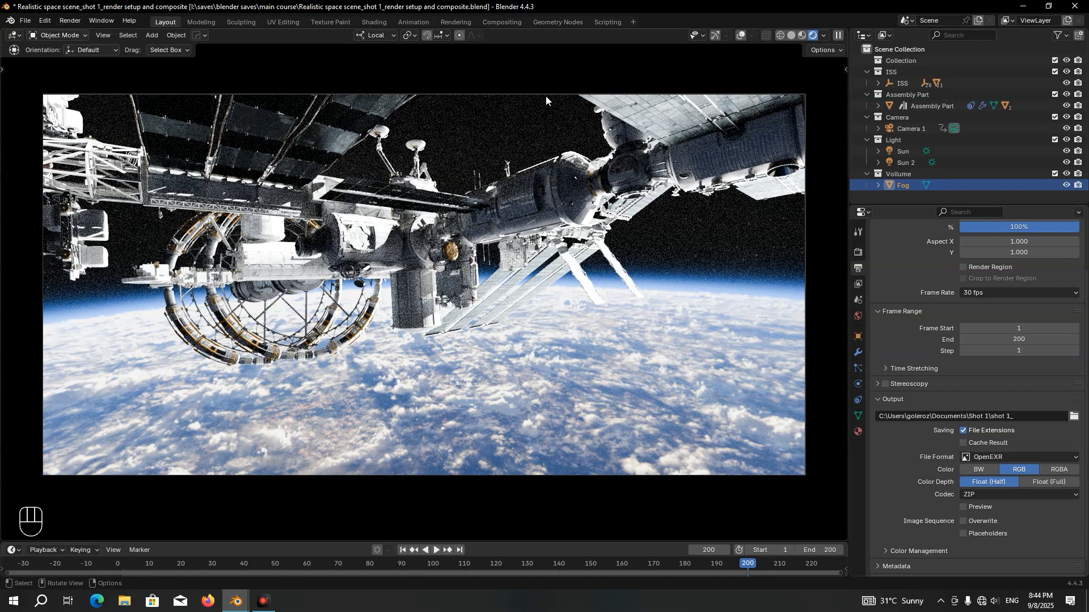
pyautogui.click(791, 36)
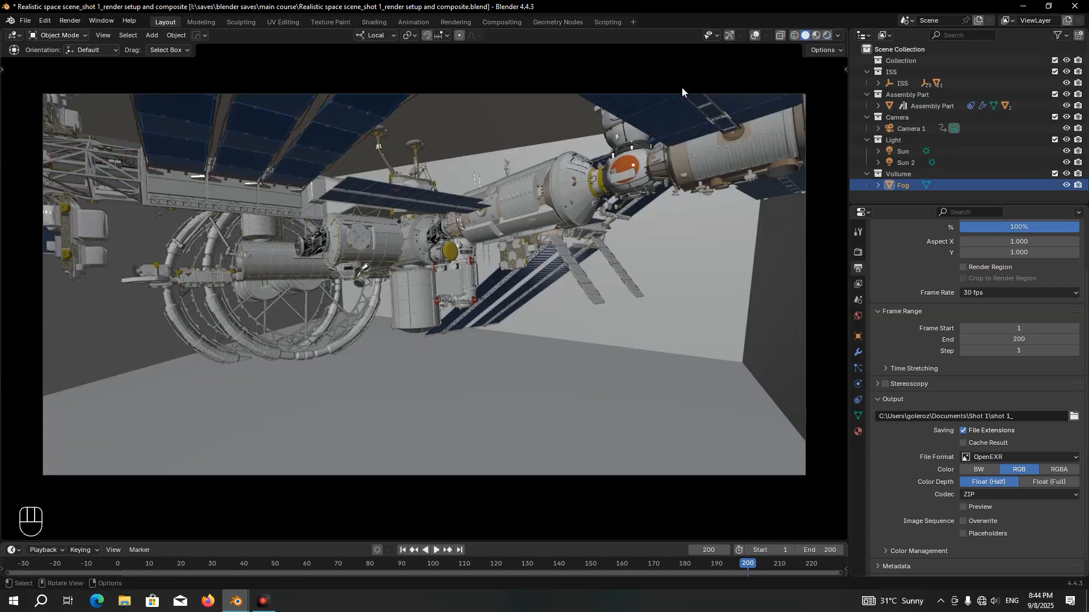
pyautogui.hotkey('ctrl', 'F12')
# Add a new empty scene in the Compositing workspace and name it Comp
pyautogui.click(507, 21)
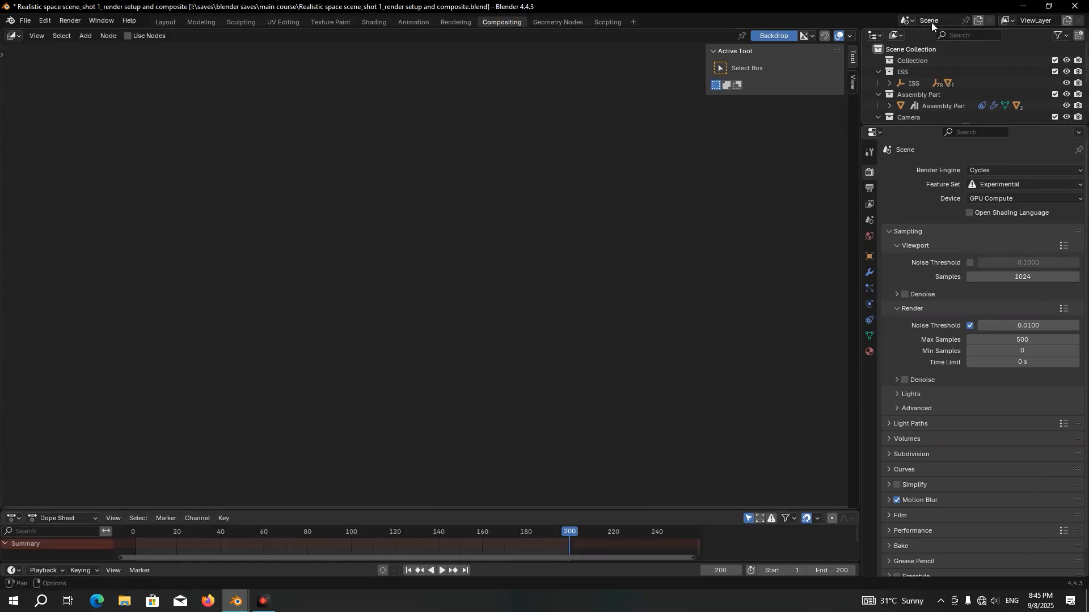
pyautogui.click(980, 22)
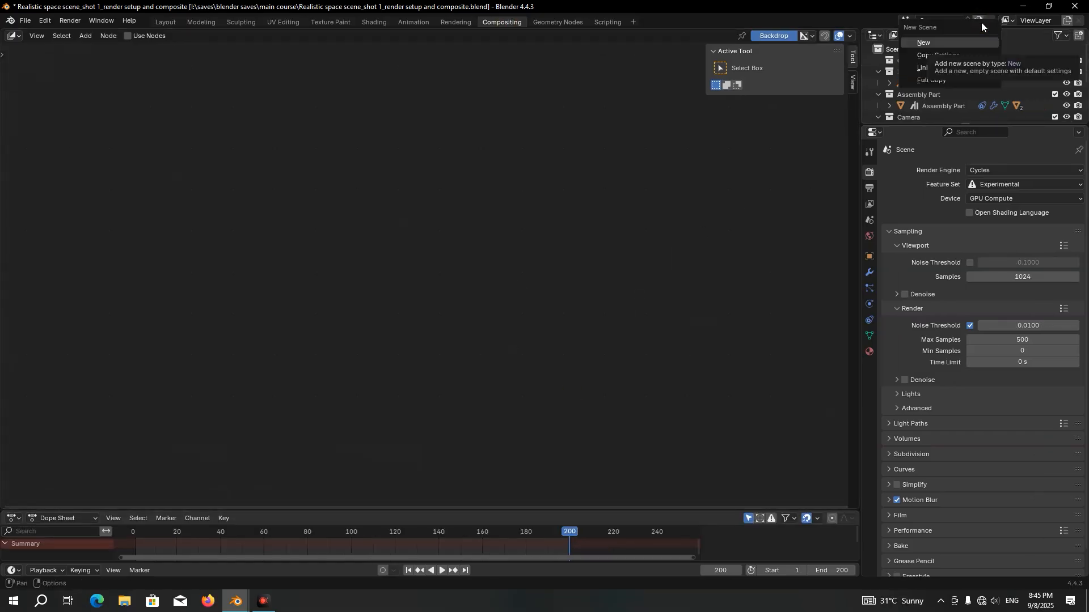
pyautogui.click(938, 42)
pyautogui.click(937, 20)
pyautogui.write('Comp')
pyautogui.press('Return')
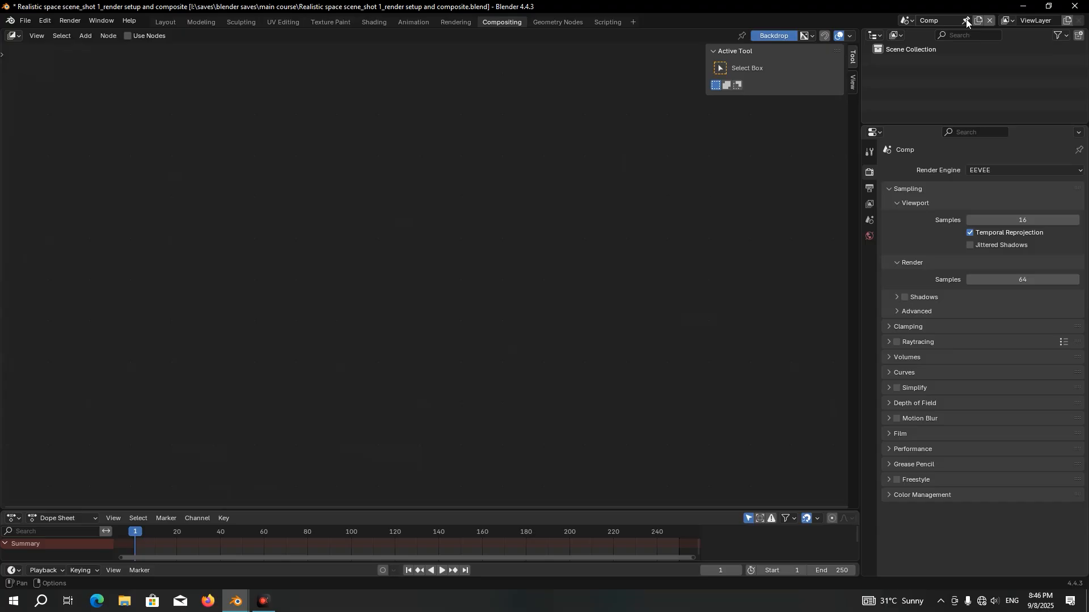
# Pin the Comp scene to the Compositing workspace and the original scene to Layout, switching between both workspaces to check
pyautogui.click(175, 22)
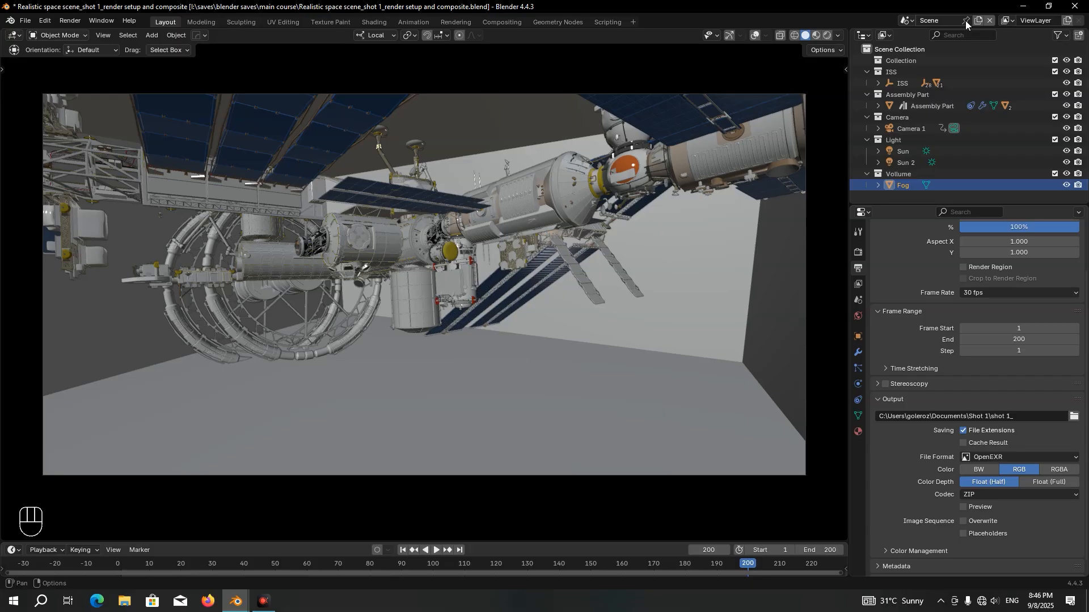
pyautogui.click(513, 23)
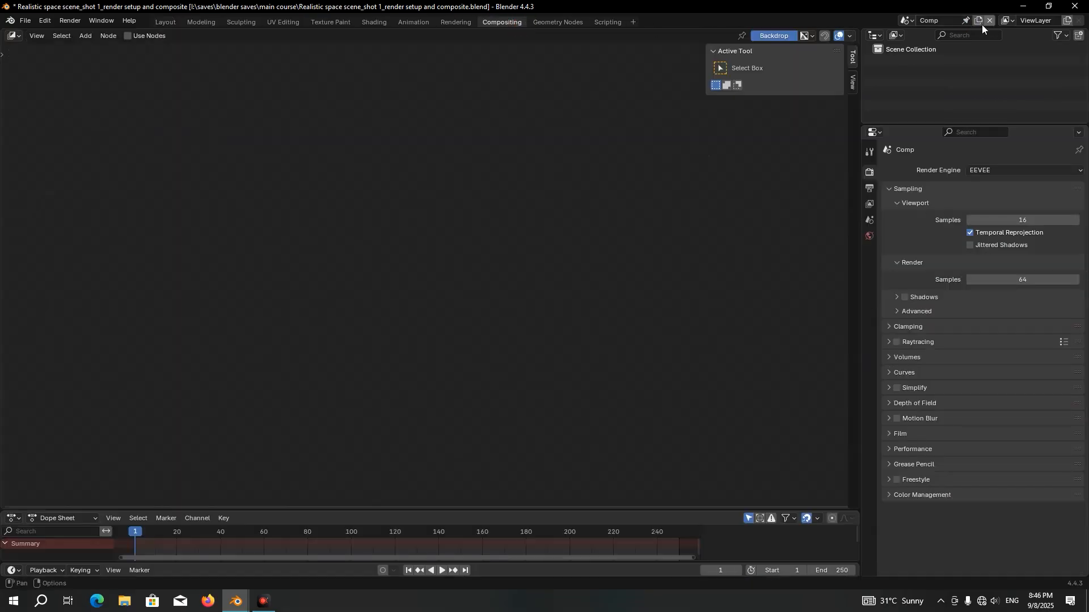
pyautogui.click(172, 24)
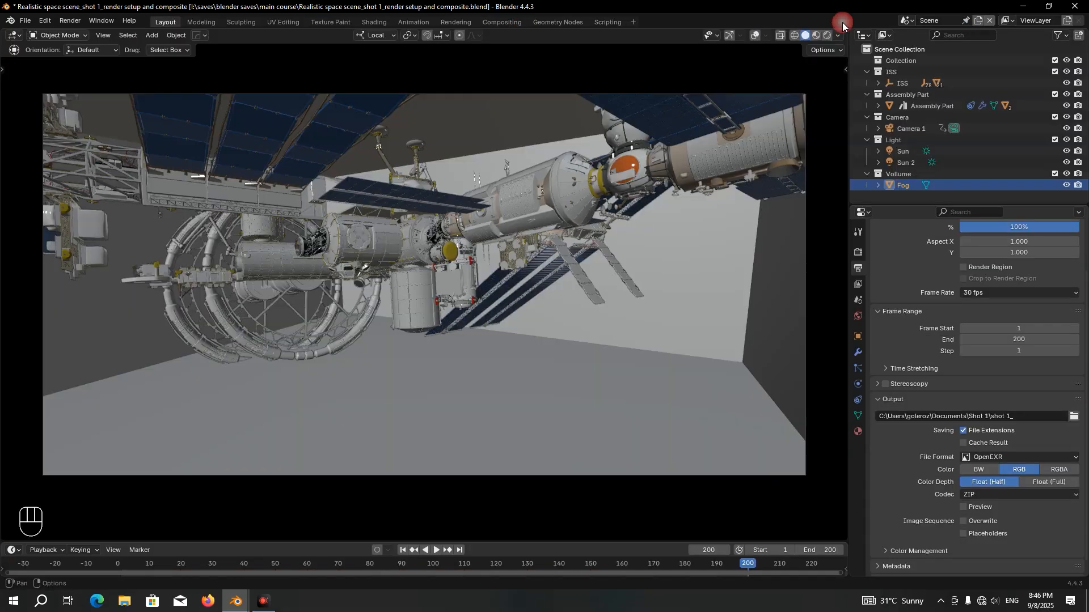
pyautogui.click(504, 22)
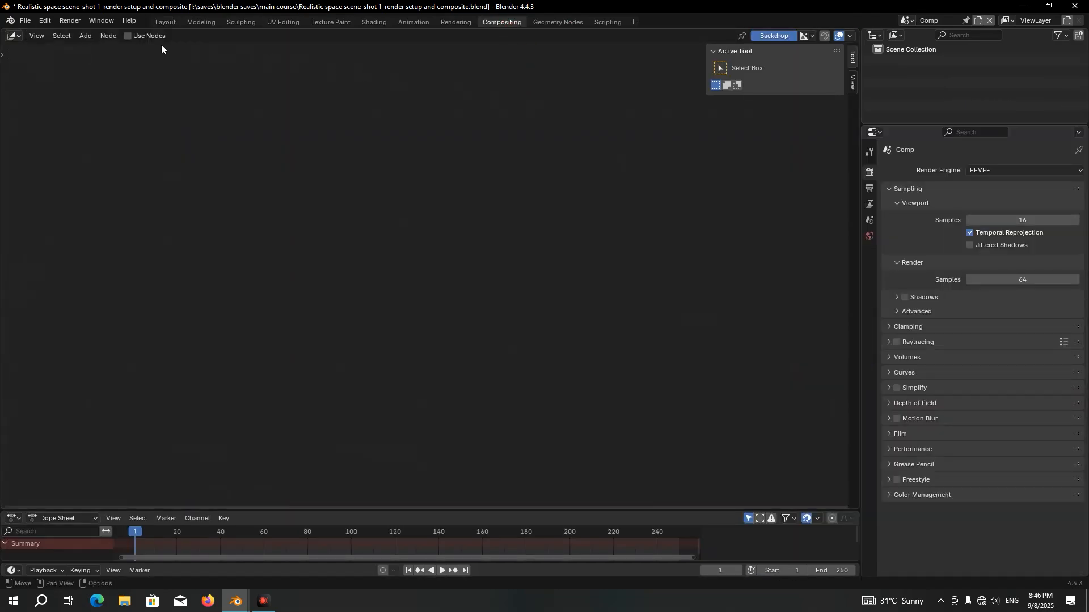
# Enable nodes in the Comp scene's compositor and delete the Render Layers node
pyautogui.click(128, 36)
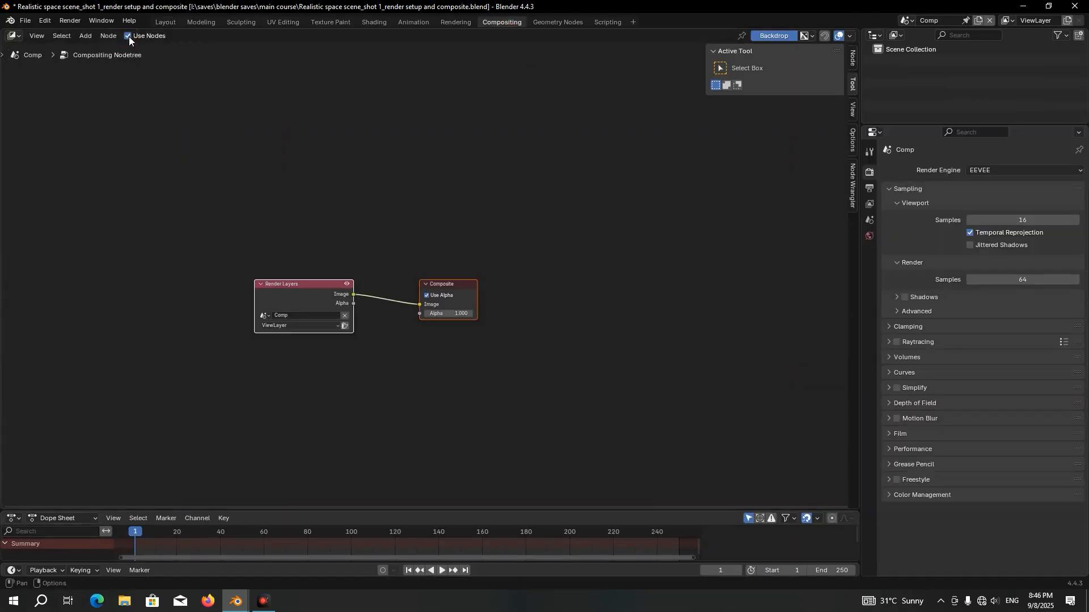
pyautogui.press('Home')
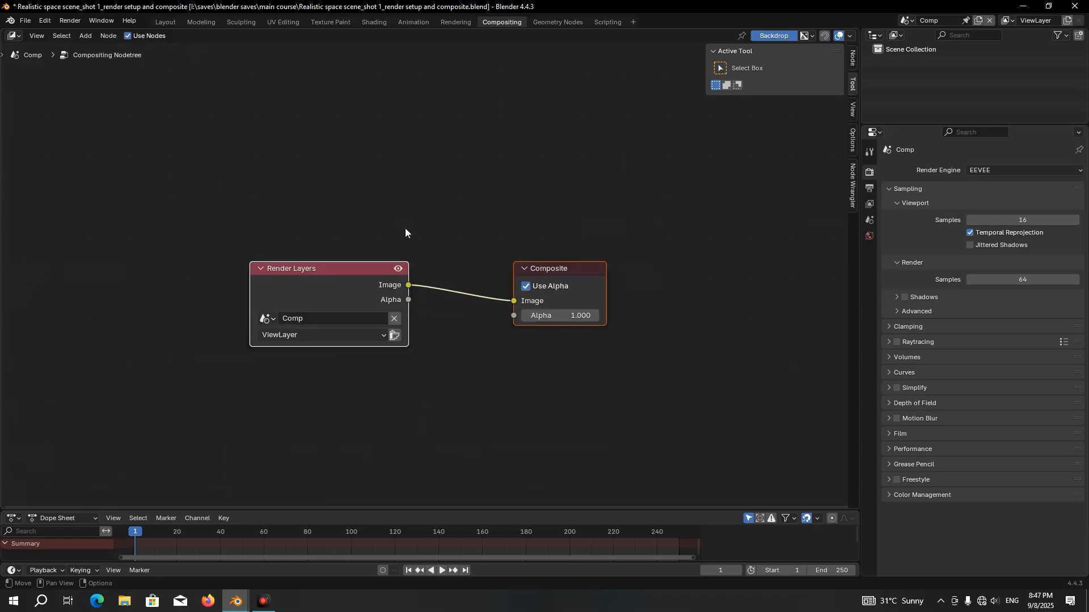
pyautogui.click(352, 268)
pyautogui.press('x')
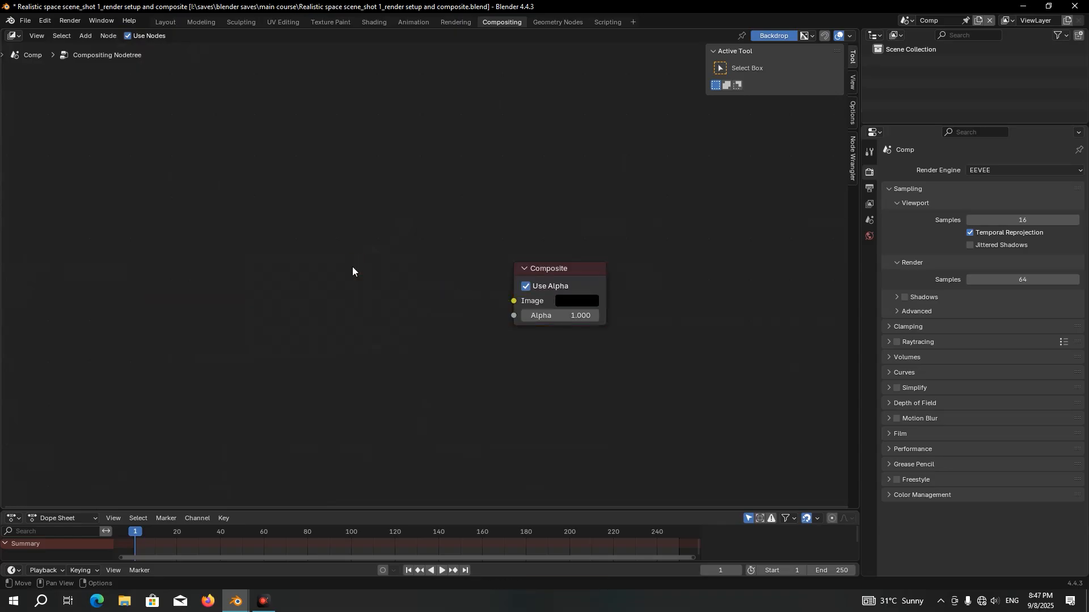
# Add an Image node to the compositor and connect its image output to the Composite node
pyautogui.hotkey('shift', 'a')
pyautogui.write('im')
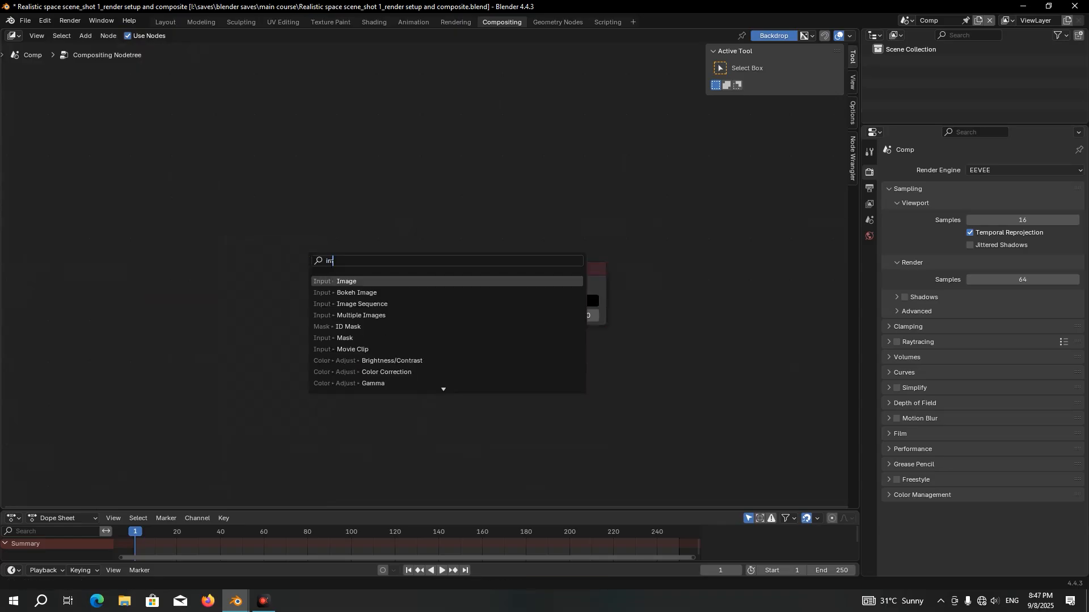
pyautogui.press('Return')
pyautogui.click(342, 284)
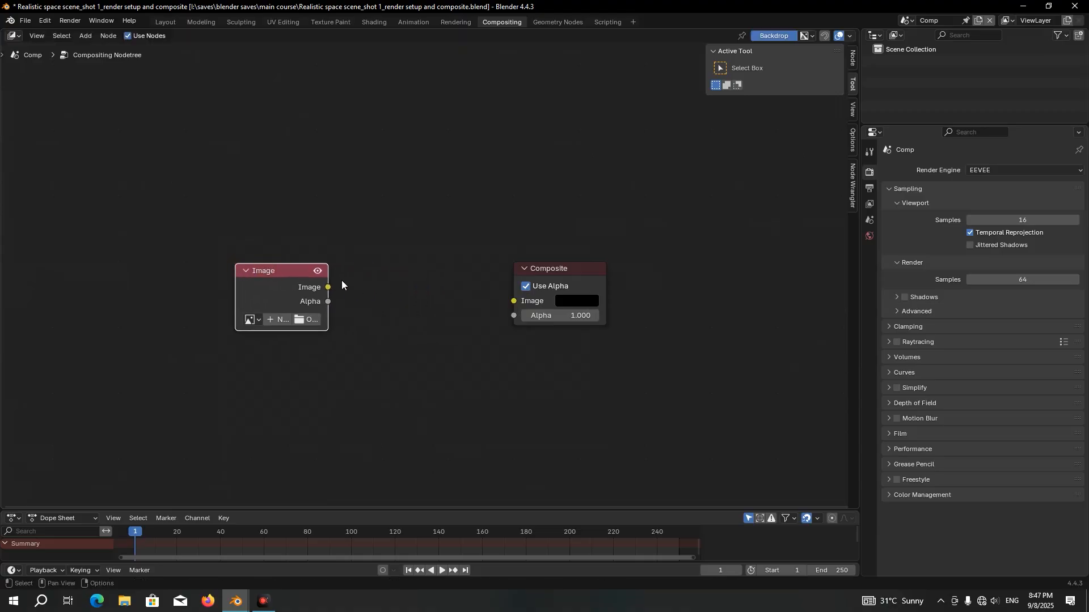
pyautogui.moveTo(328, 286); pyautogui.dragTo(524, 303)
# Load all the Astronaut in Space(new)_shot 1 EXR frames into the Image node as an image sequence
pyautogui.scroll(1, 340, 306)
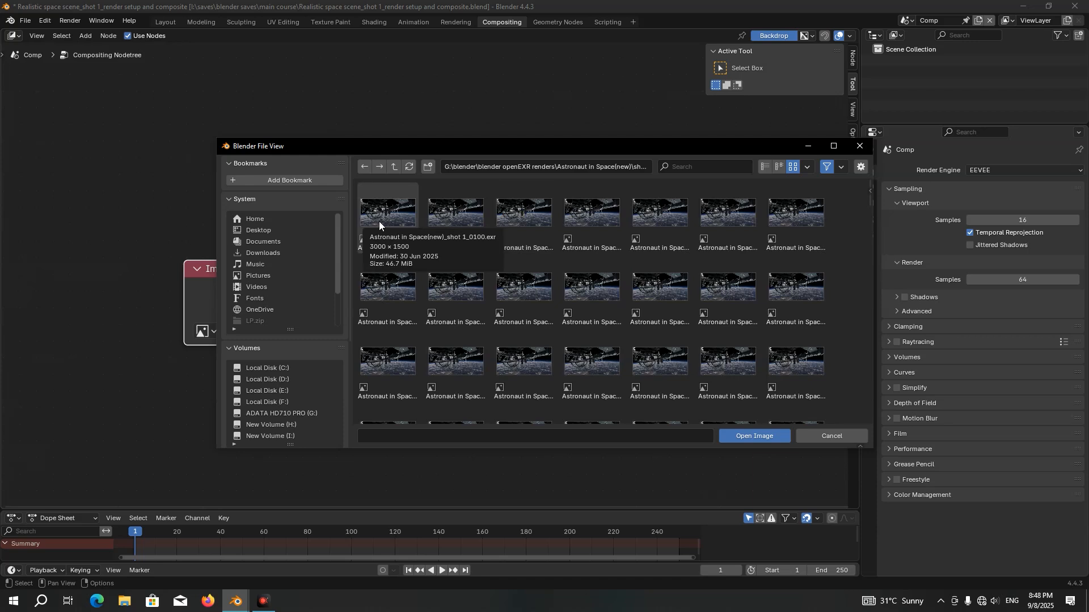
pyautogui.click(379, 221)
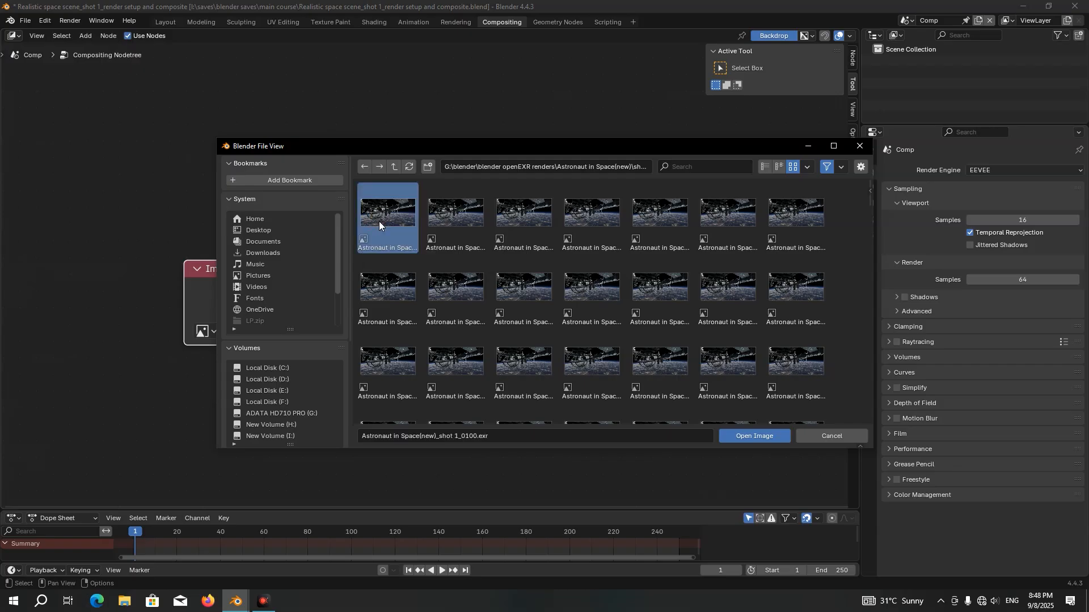
pyautogui.press('a')
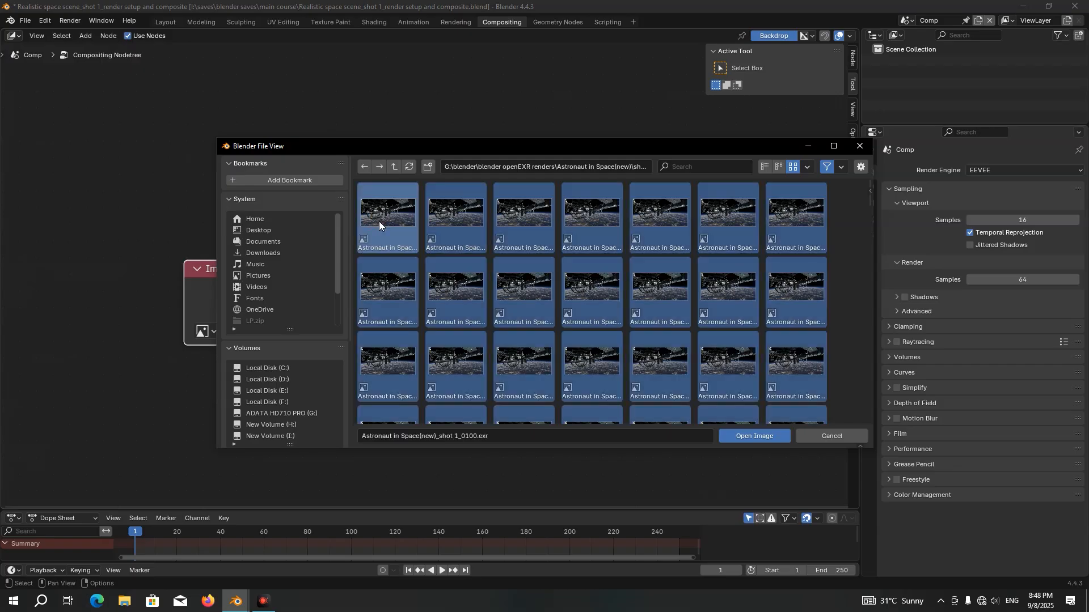
pyautogui.click(751, 434)
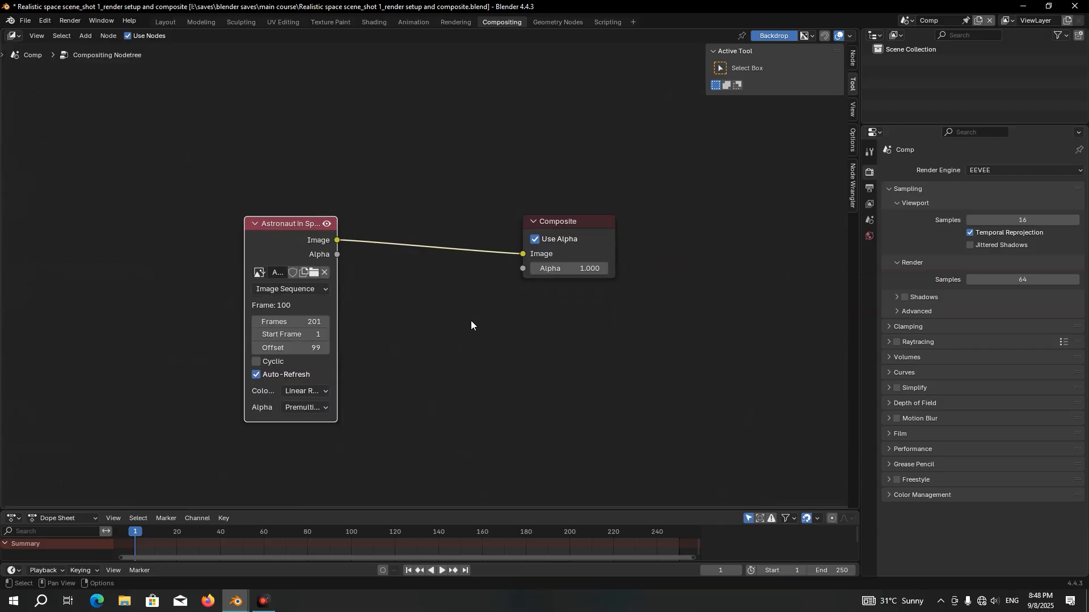
# Insert a reroute between the image sequence and the Composite node, and feed a Viewer node from it to fill the backdrop
pyautogui.scroll(2, 266, 363)
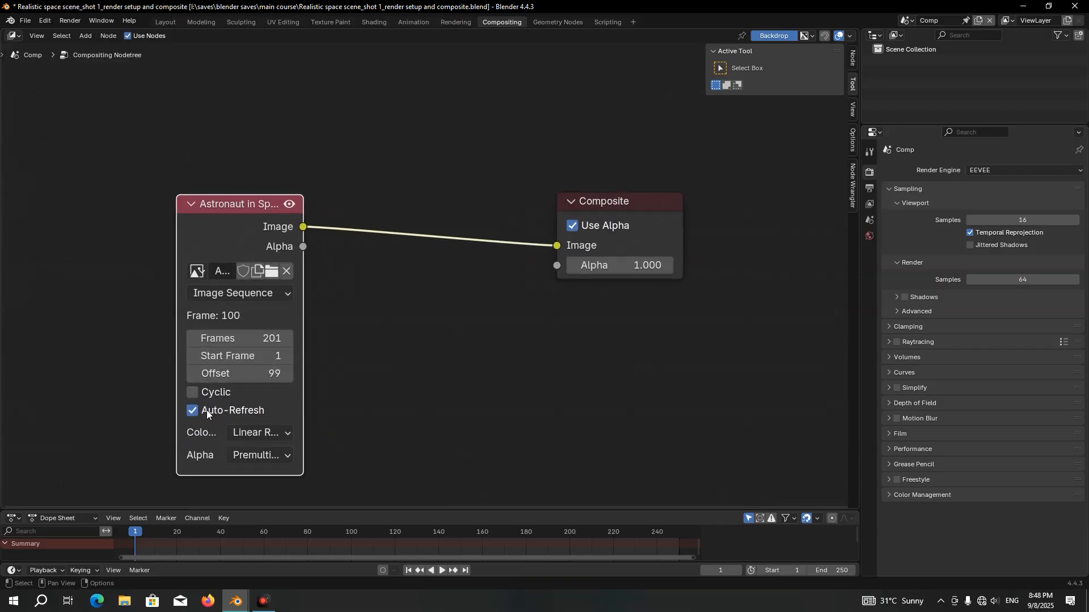
pyautogui.moveTo(561, 247); pyautogui.dragTo(645, 299)
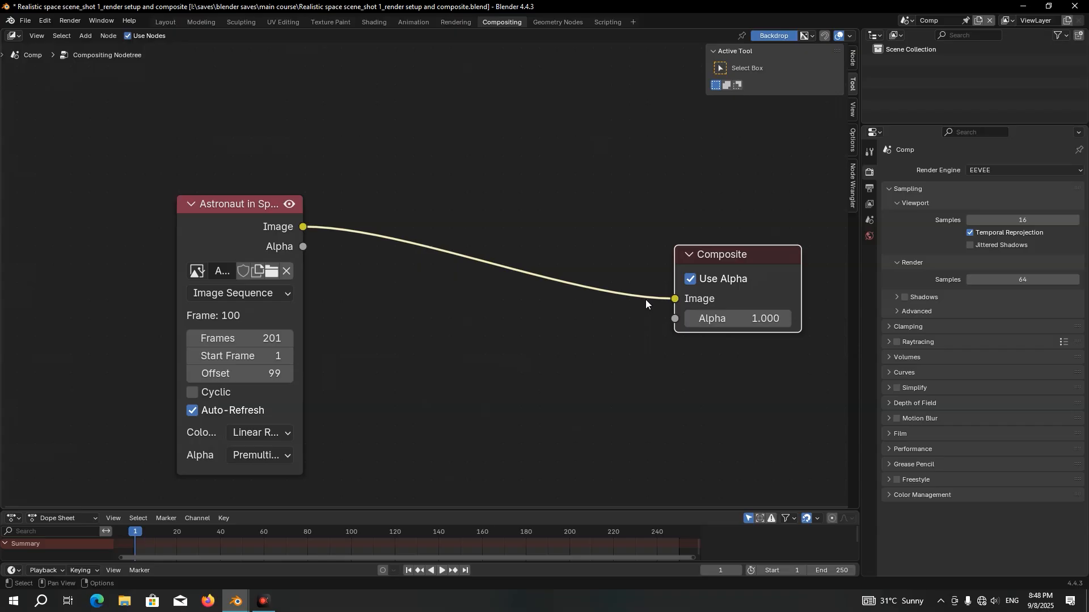
pyautogui.keyDown('shift'); pyautogui.moveTo(603, 195); pyautogui.dragTo(546, 375, button='right'); pyautogui.keyUp('shift')
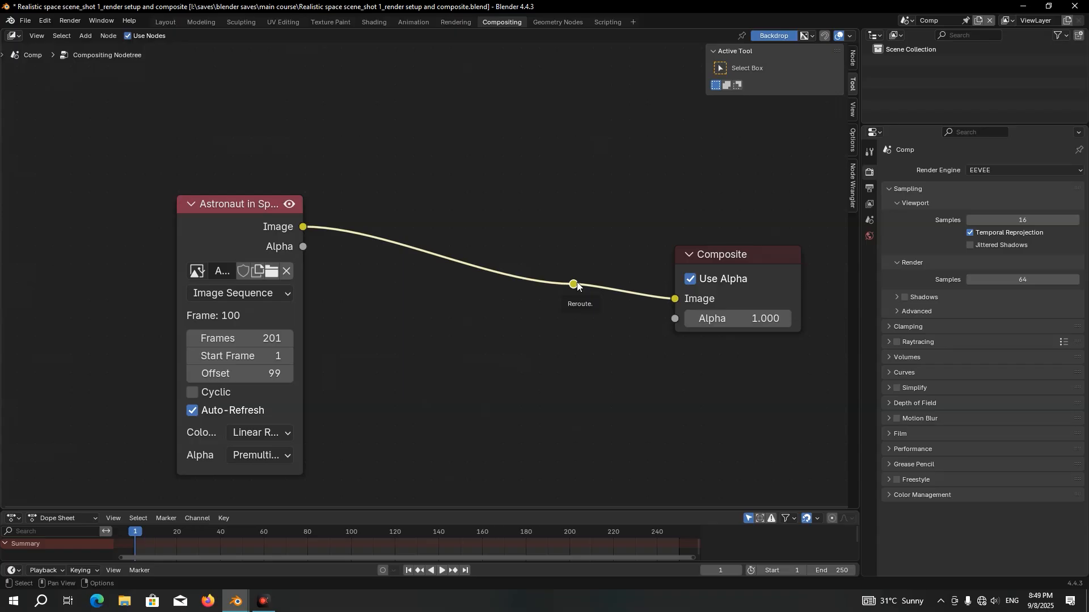
pyautogui.keyDown('ctrl'); pyautogui.keyDown('shift'); pyautogui.click(573, 284); pyautogui.keyUp('shift'); pyautogui.keyUp('ctrl')
pyautogui.moveTo(709, 283); pyautogui.dragTo(753, 362)
pyautogui.moveTo(747, 281); pyautogui.dragTo(751, 229)
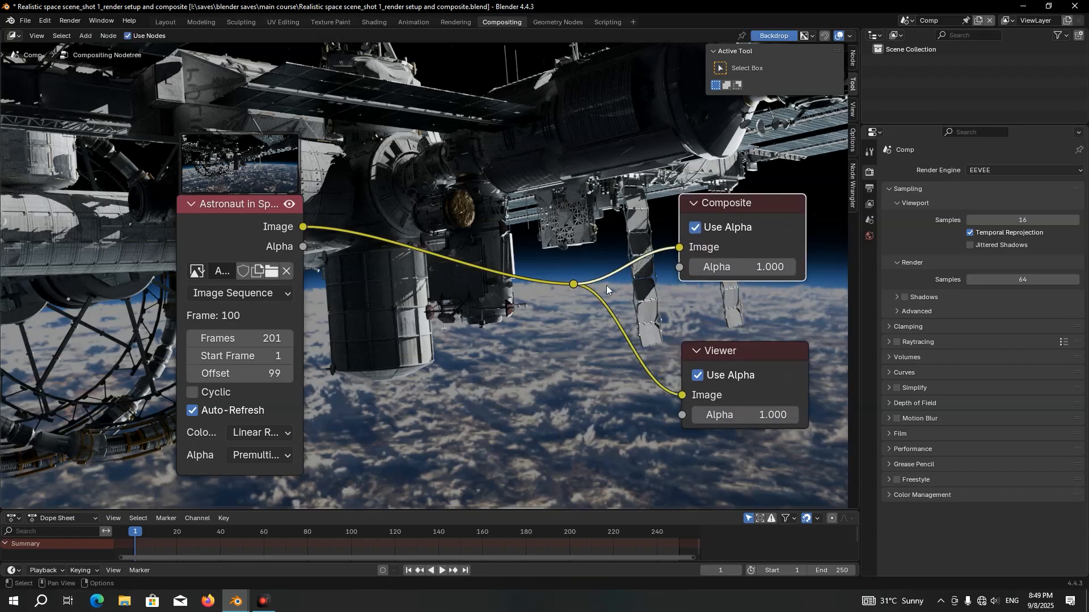
pyautogui.press('v')
pyautogui.press('v')
pyautogui.press('v')
pyautogui.press('v')
pyautogui.press('v')
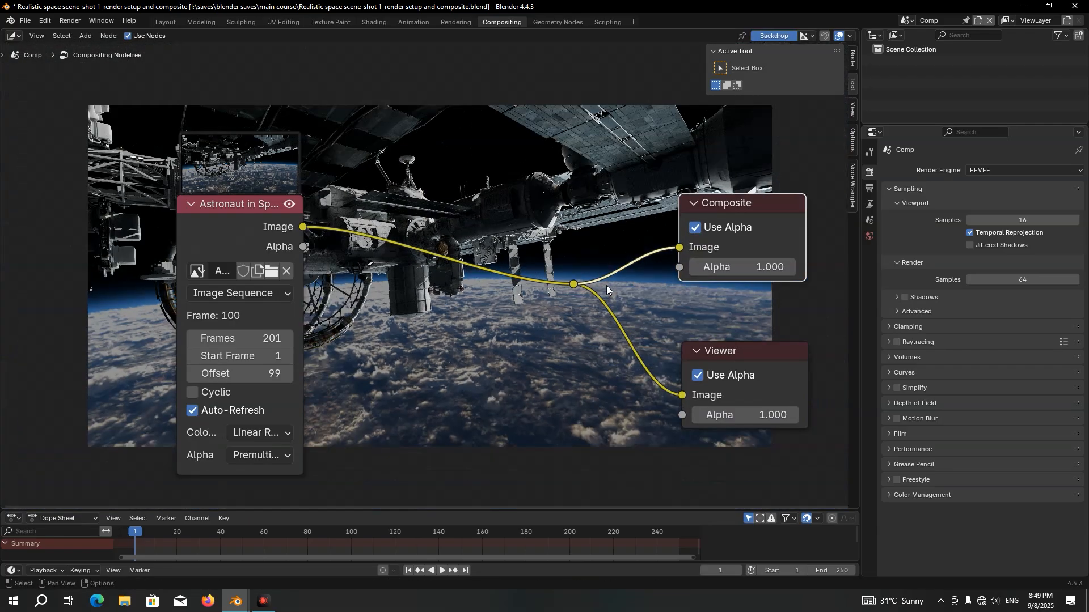
pyautogui.hotkey('alt', 'v')
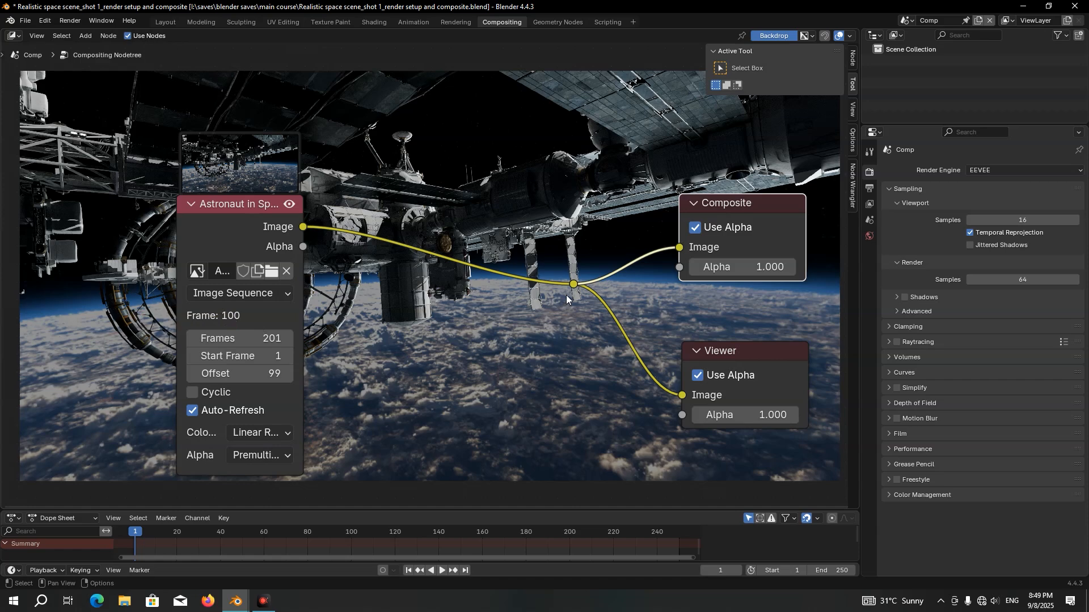
# Split the compositor area horizontally and turn the upper half into an Image Editor
pyautogui.moveTo(1, 31); pyautogui.dragTo(9, 269)
pyautogui.click(16, 37)
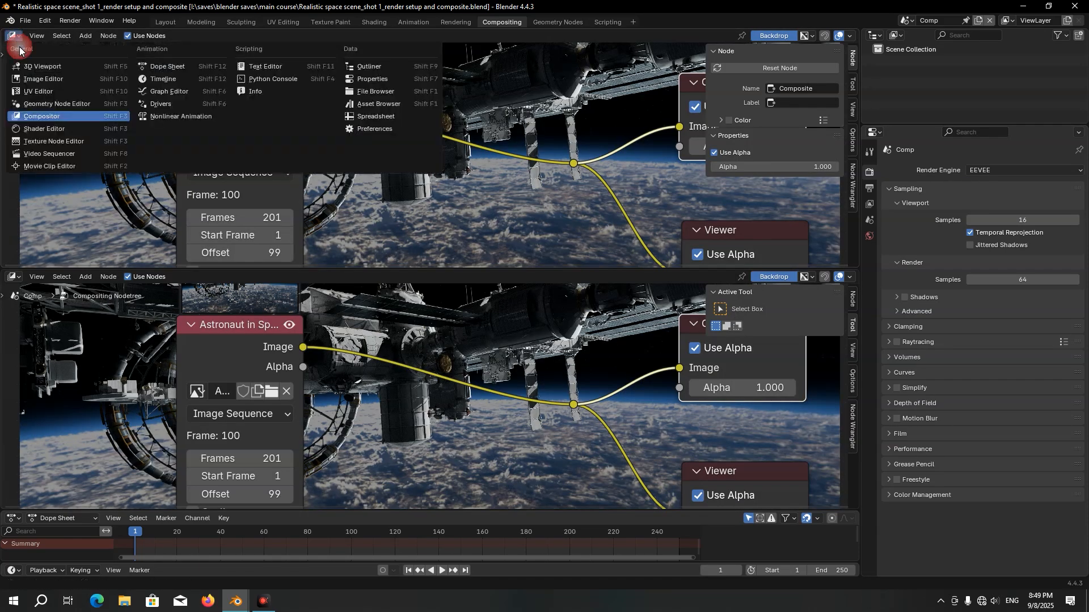
pyautogui.click(40, 78)
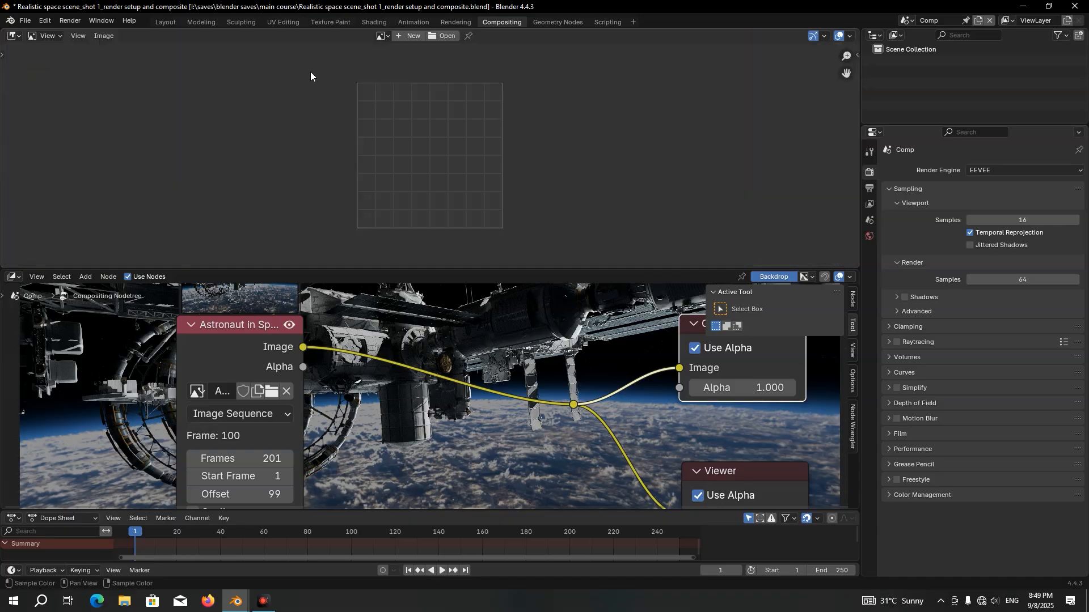
# Display the Viewer Node image in the Image Editor with the whole frame in view
pyautogui.click(381, 36)
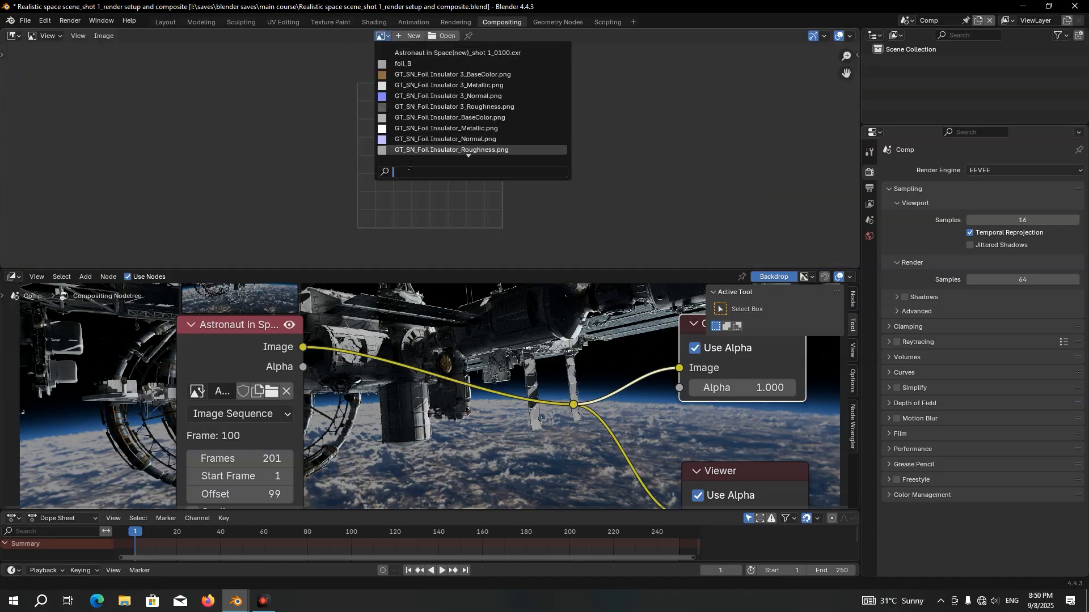
pyautogui.write('vie')
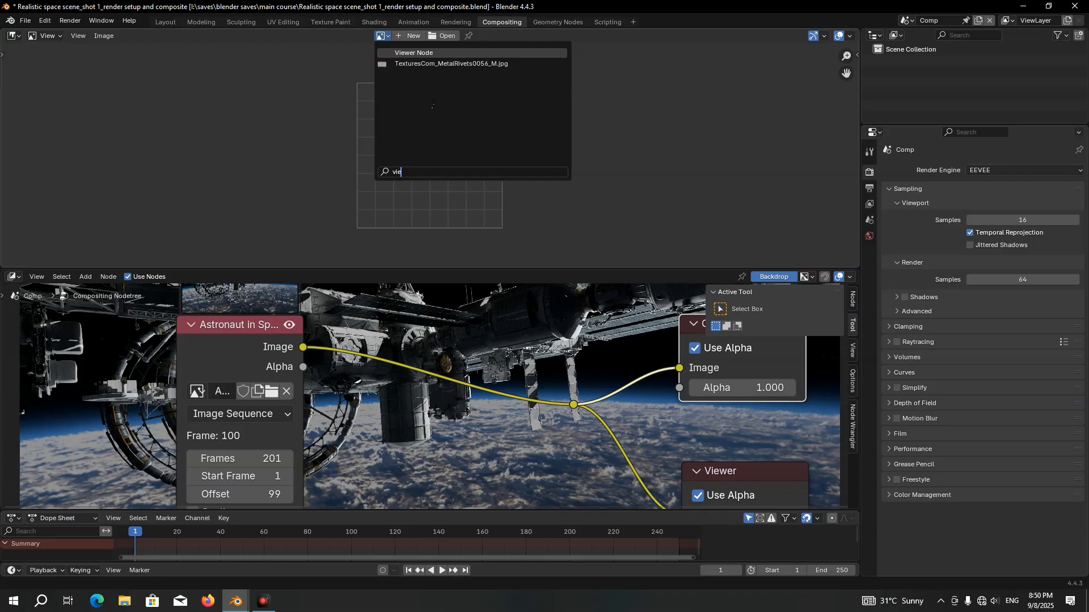
pyautogui.click(416, 53)
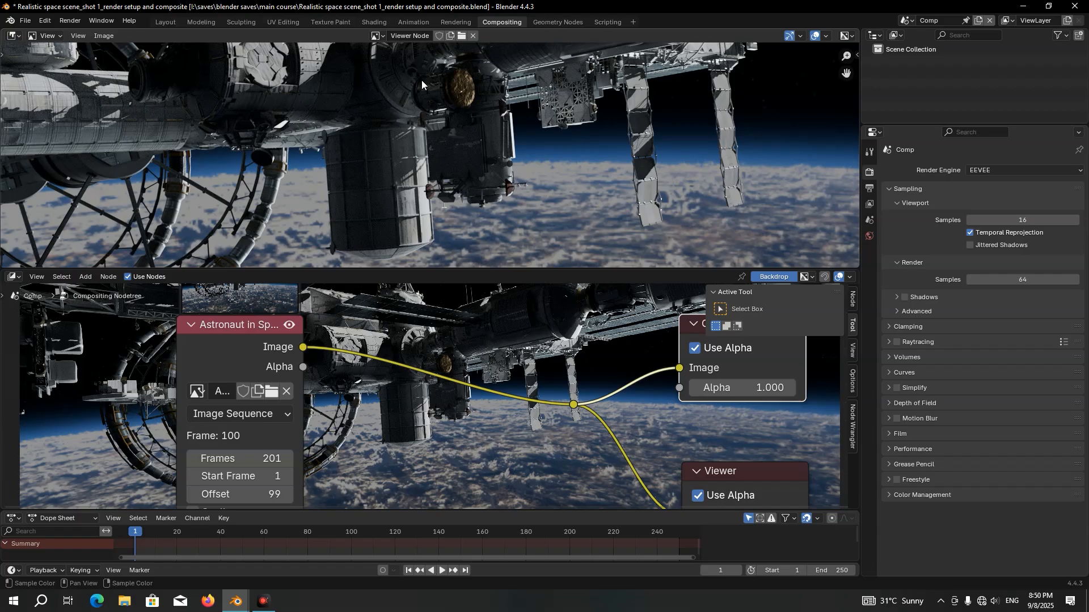
pyautogui.scroll(-4, 421, 85)
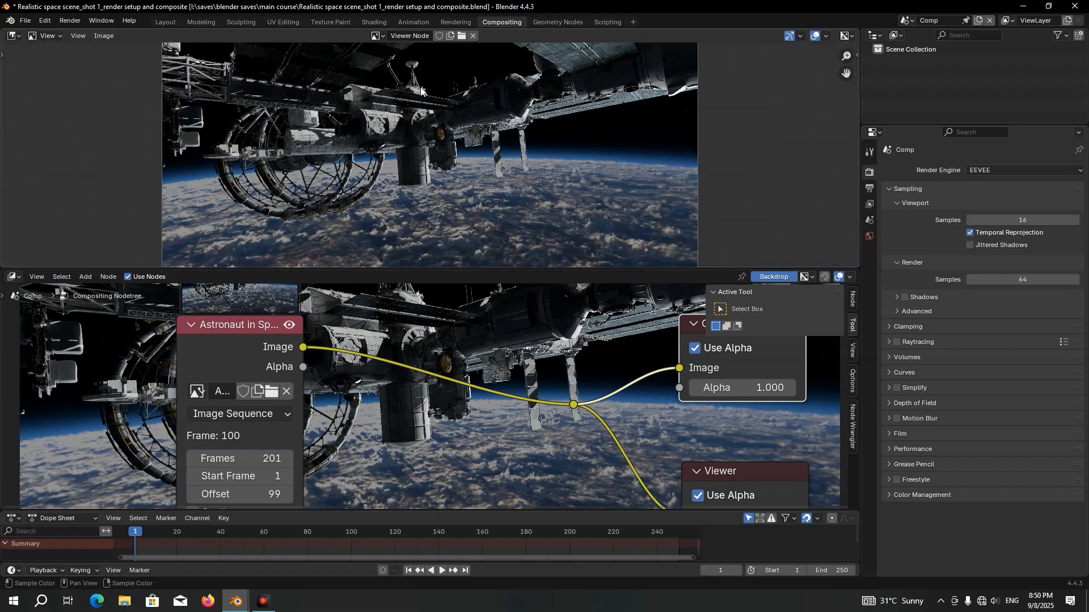
pyautogui.scroll(-1, 420, 87)
# Free up the compositor by shrinking the timeline and hiding the backdrop and sidebar, and save the file
pyautogui.moveTo(515, 510); pyautogui.dragTo(517, 548)
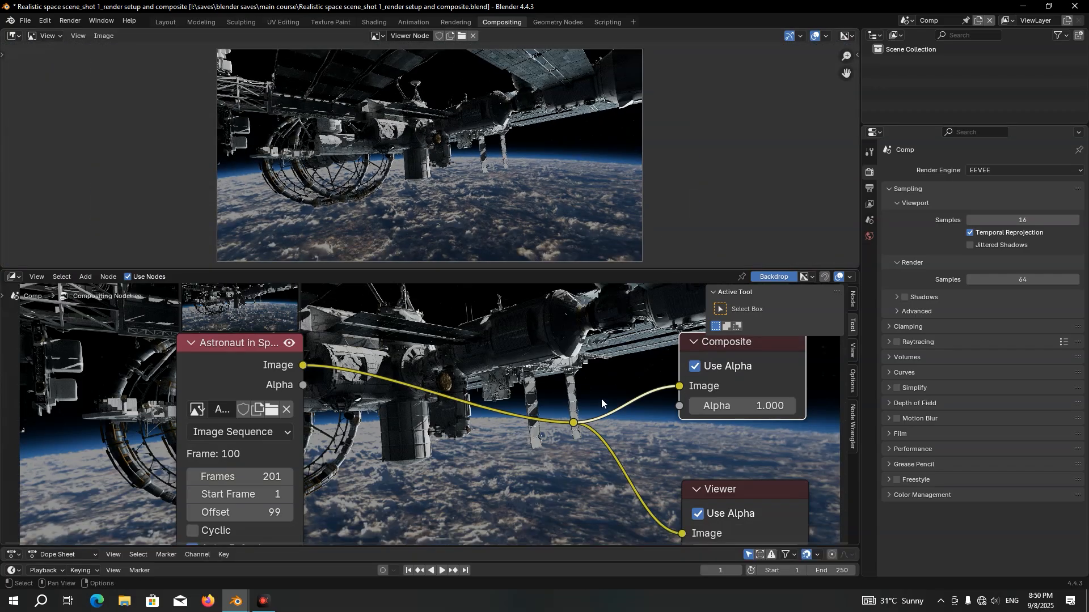
pyautogui.click(770, 280)
pyautogui.press('n')
pyautogui.hotkey('ctrl', 's')
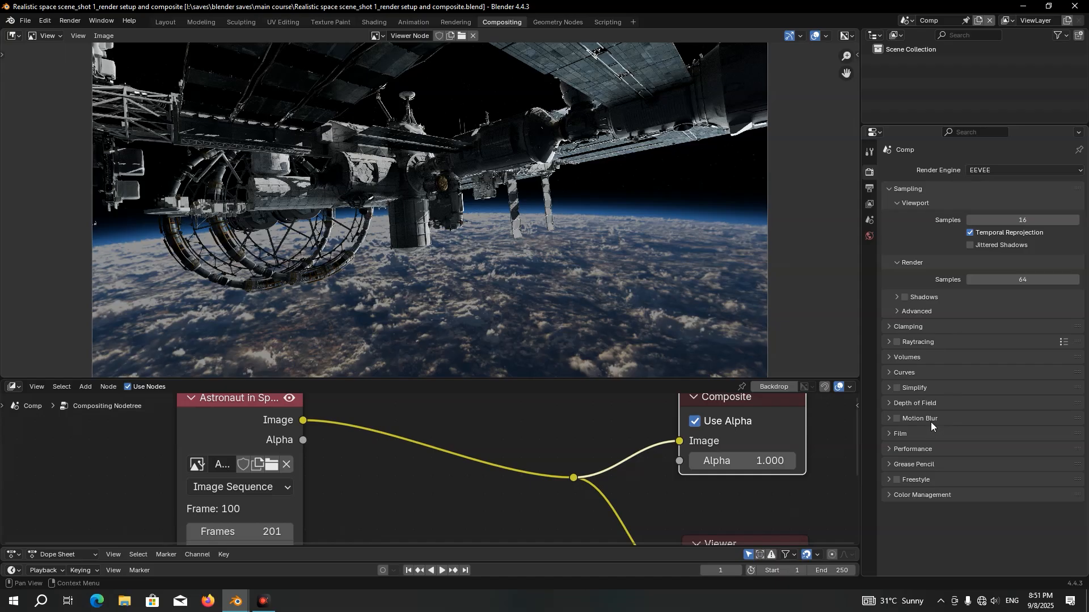
# Set the Comp scene's color management to the AgX view transform with the High Contrast look and an exposure of 3
pyautogui.click(927, 497)
pyautogui.scroll(-3, 928, 497)
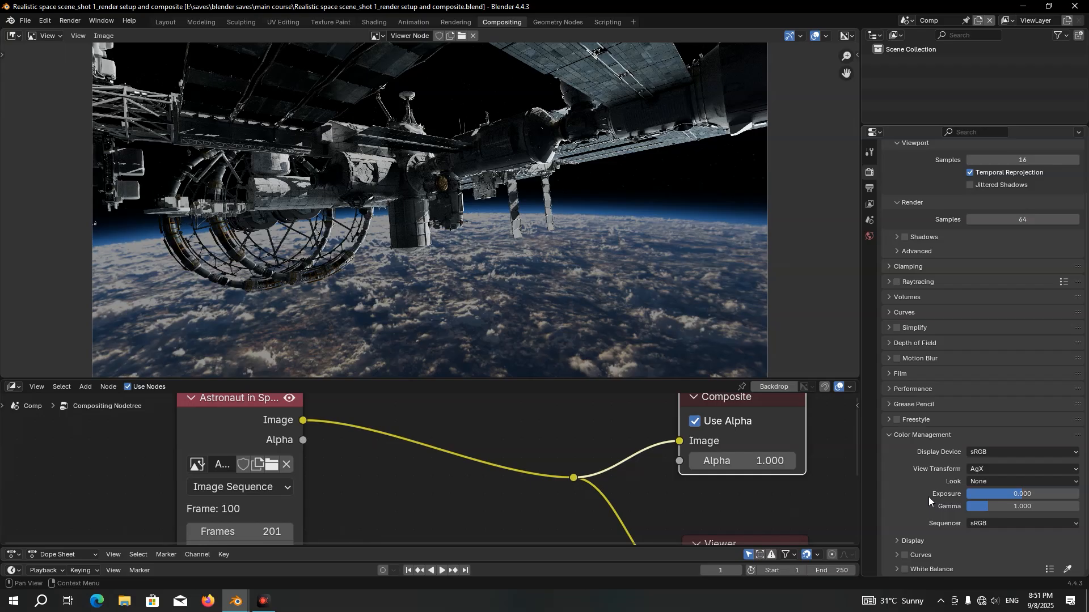
pyautogui.click(986, 469)
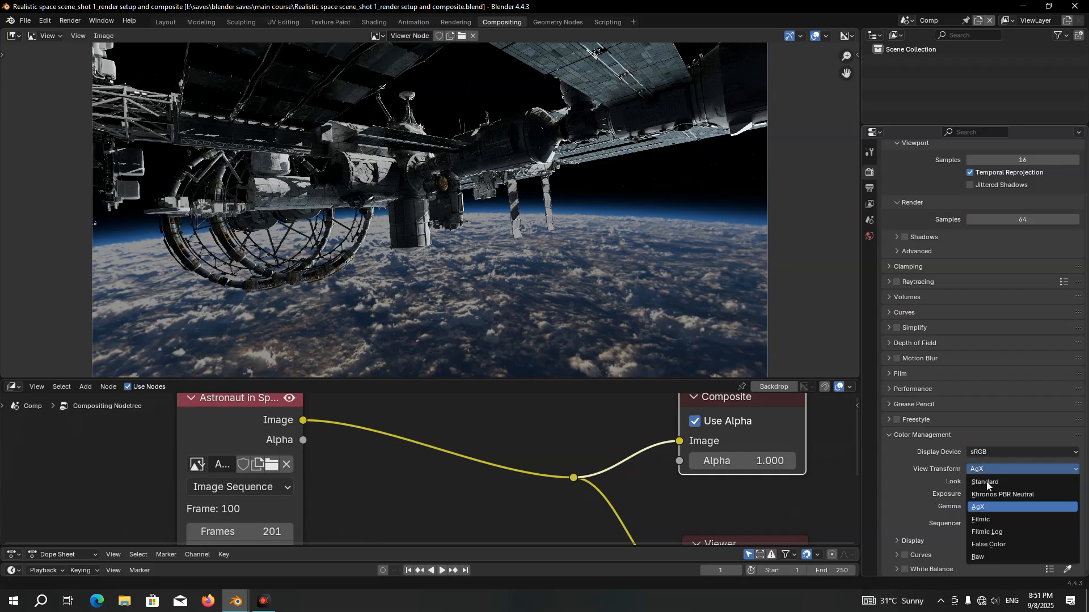
pyautogui.click(984, 506)
pyautogui.click(978, 484)
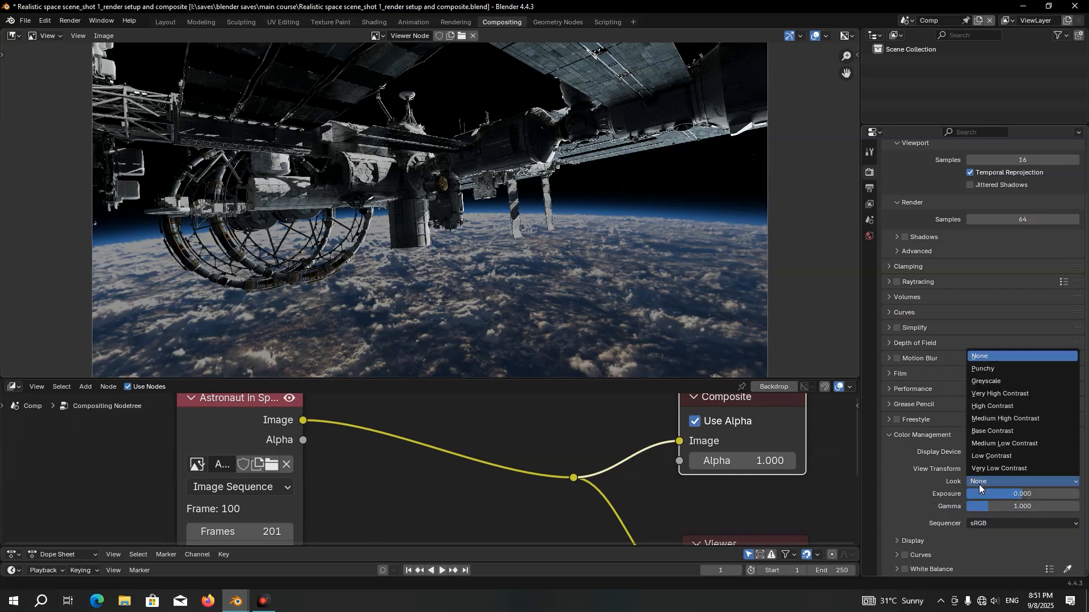
pyautogui.click(999, 406)
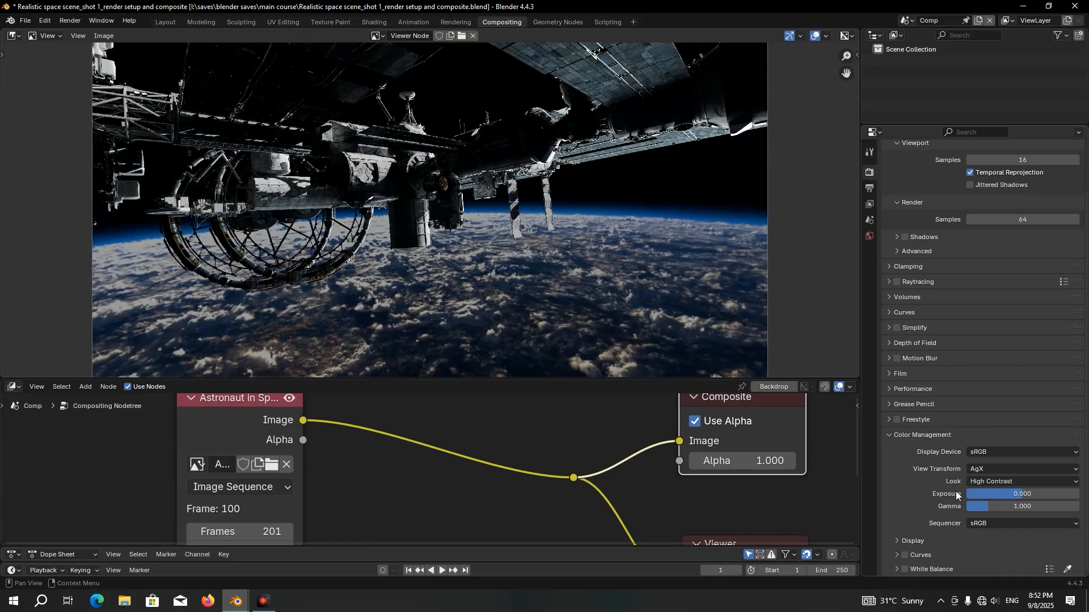
pyautogui.click(987, 495)
pyautogui.write('3')
pyautogui.press('Return')
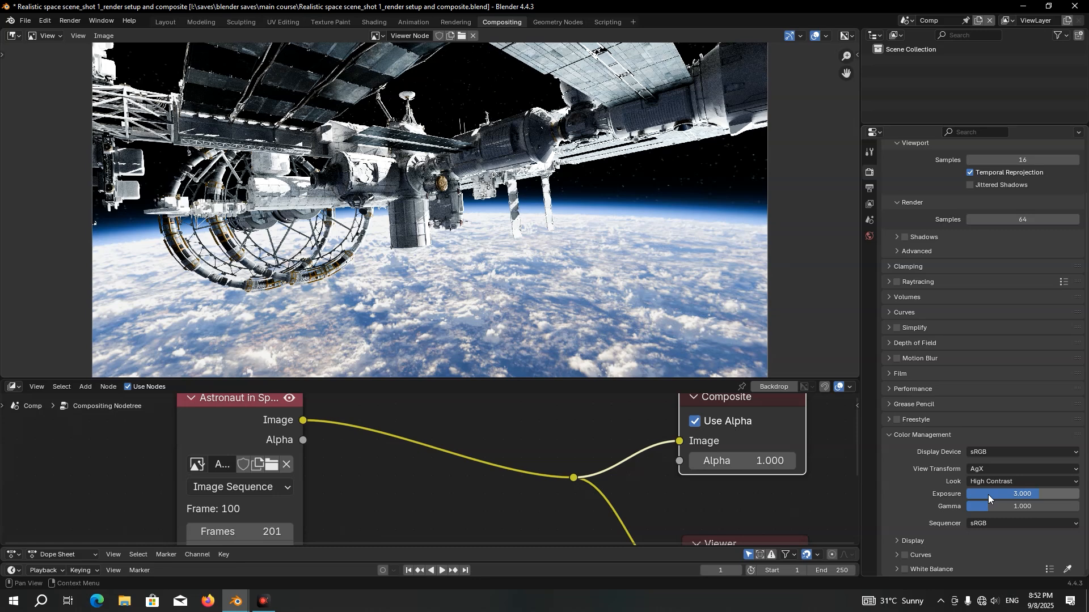
# Set the Comp scene's output resolution to 3000 by 1500 px
pyautogui.click(870, 188)
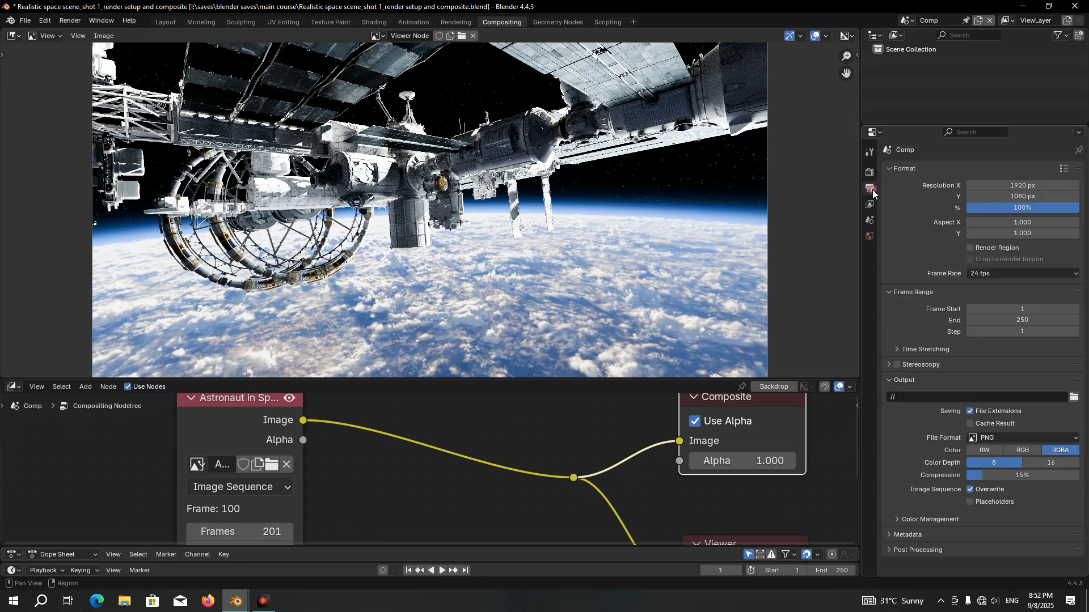
pyautogui.click(1010, 186)
pyautogui.write('3000')
pyautogui.press('Return')
pyautogui.click(999, 197)
pyautogui.write('1500')
pyautogui.press('Return')
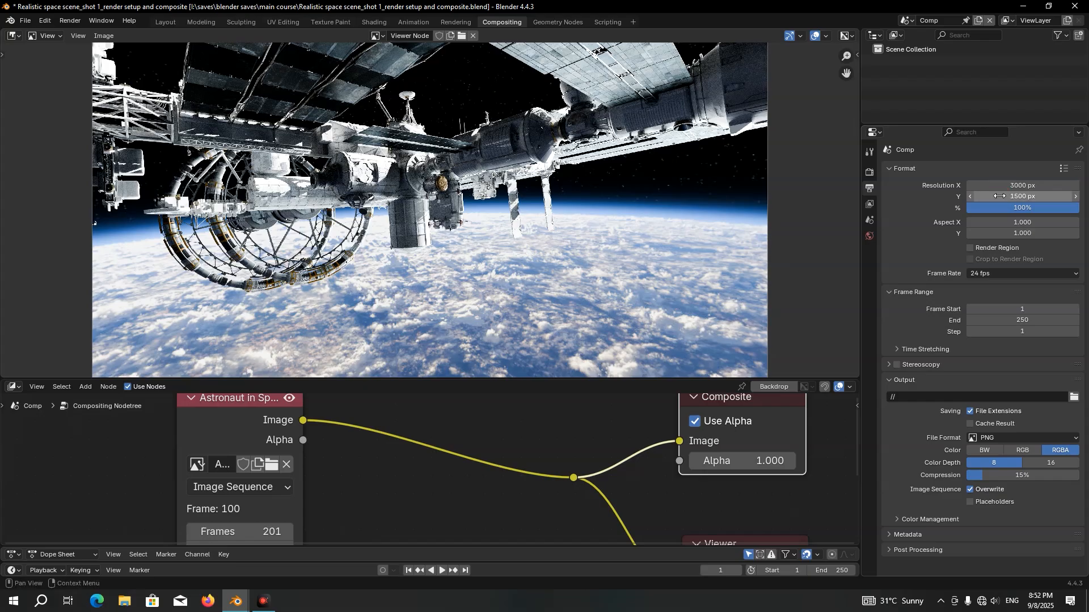
# Set the Comp scene's frame rate to 30 fps and its end frame to 200
pyautogui.click(988, 273)
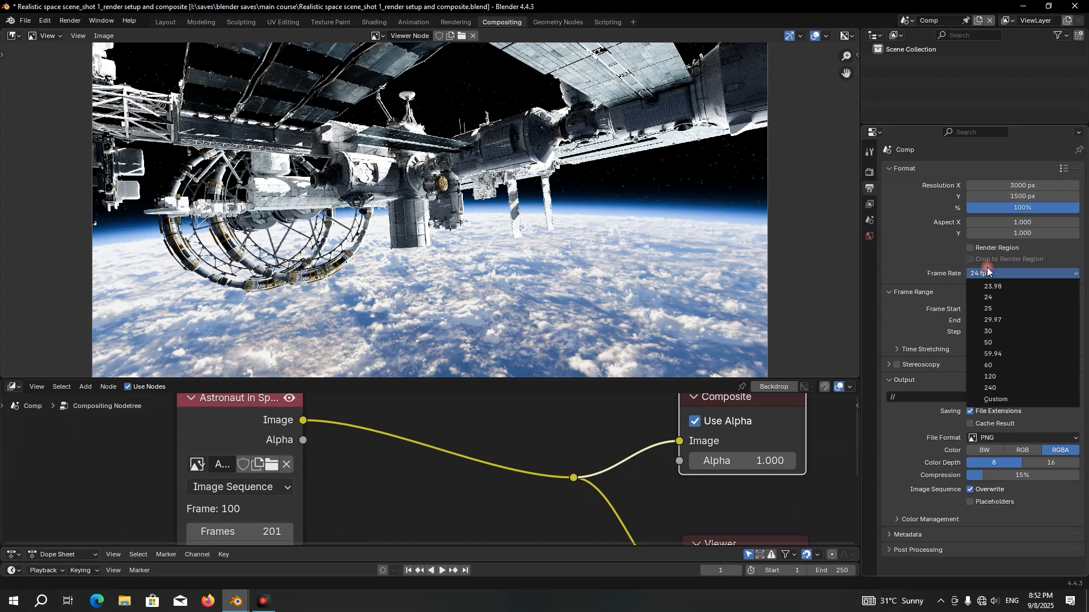
pyautogui.click(1000, 335)
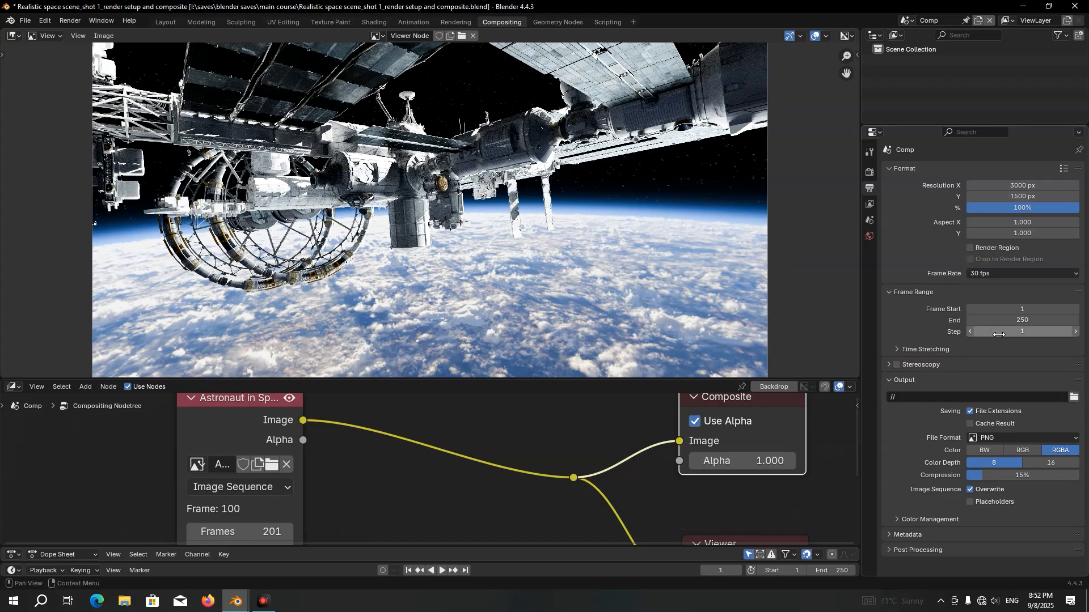
pyautogui.click(1027, 321)
pyautogui.write('200')
pyautogui.press('Return')
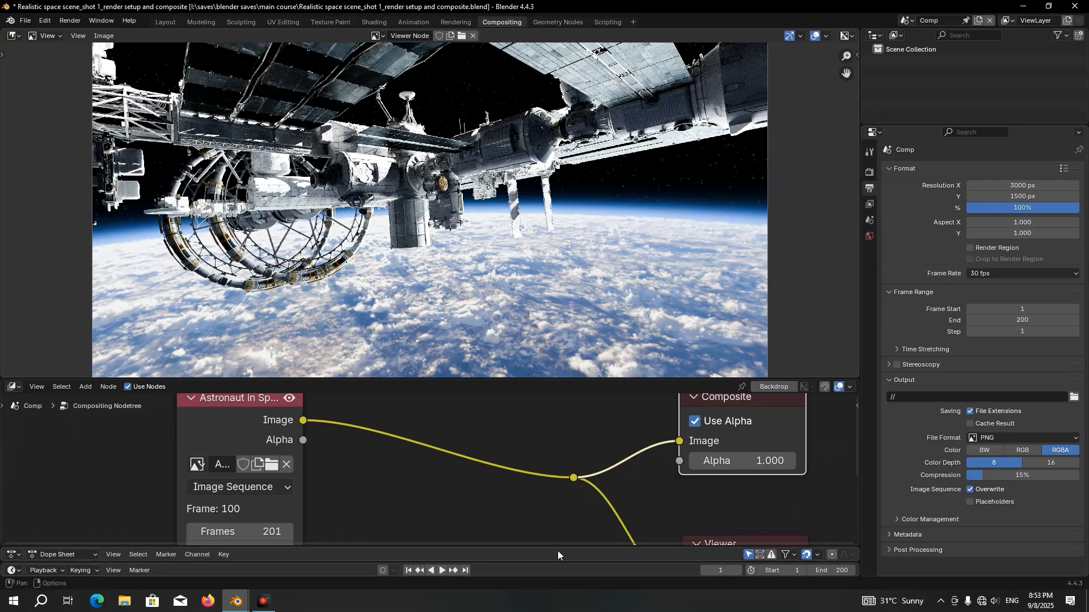
# Insert a Denoise node on the link between the image sequence node and the reroute
pyautogui.moveTo(559, 546); pyautogui.dragTo(566, 506)
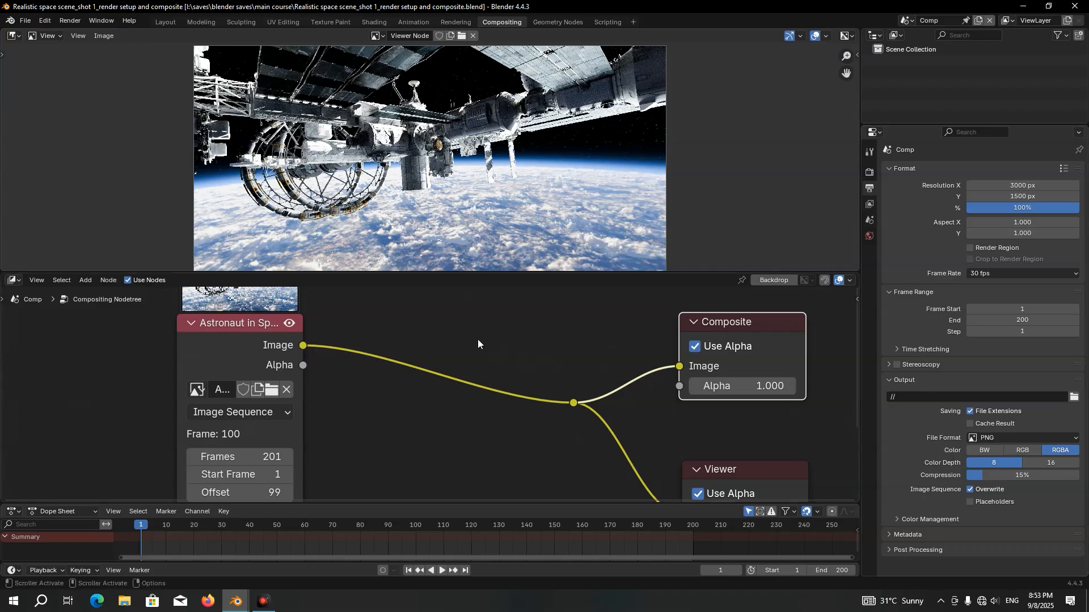
pyautogui.scroll(-1, 478, 339)
pyautogui.moveTo(420, 504); pyautogui.dragTo(418, 526)
pyautogui.hotkey('shift', 'a')
pyautogui.write('de')
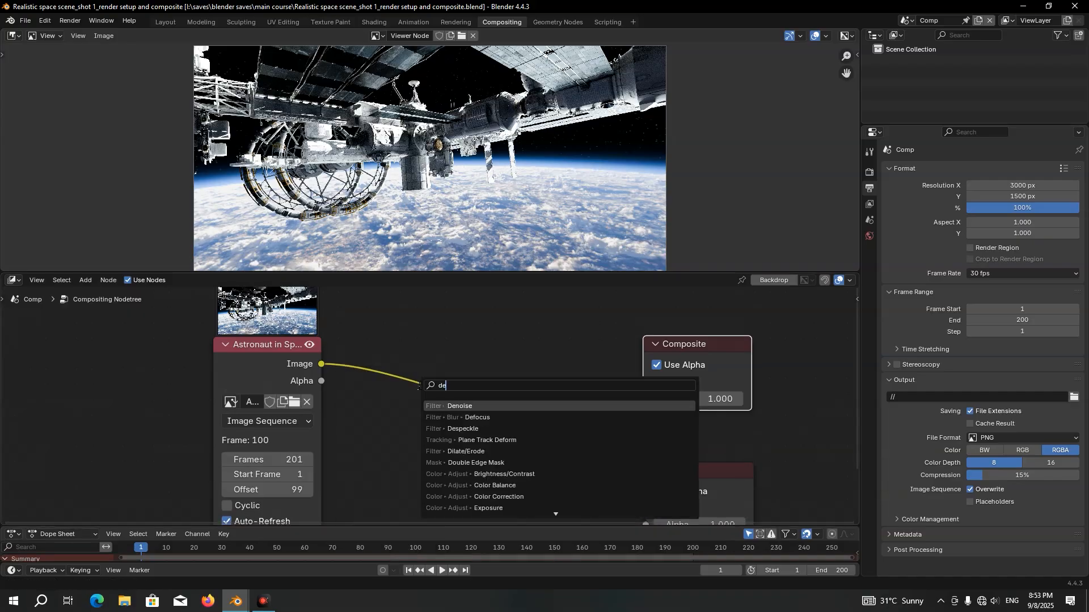
pyautogui.click(478, 403)
pyautogui.click(365, 325)
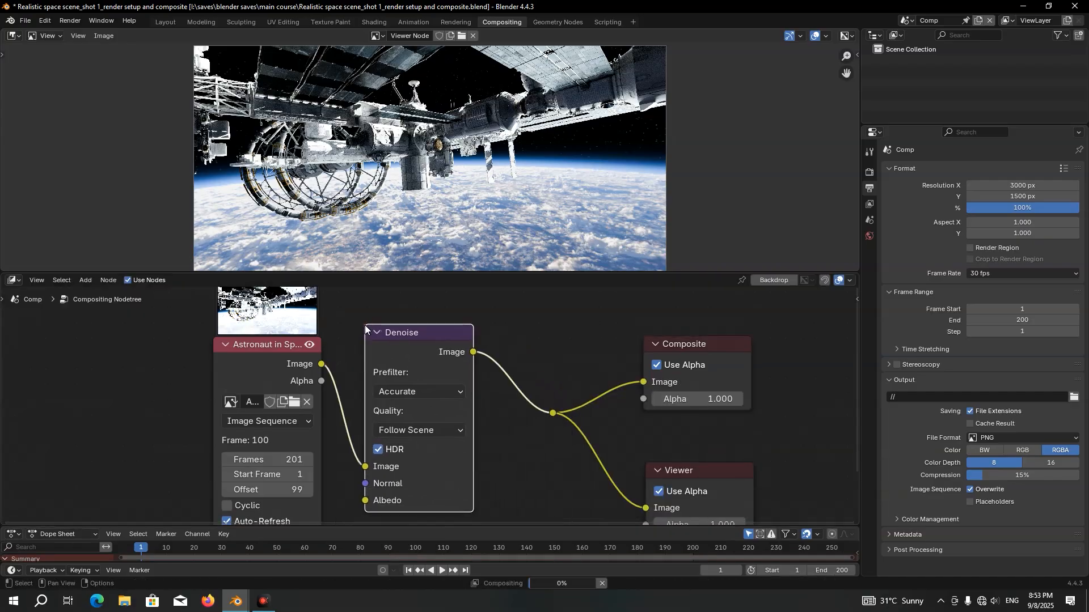
# Mute the Denoise node to compare the station's details without denoising
pyautogui.scroll(-1, 335, 309)
pyautogui.scroll(5, 385, 160)
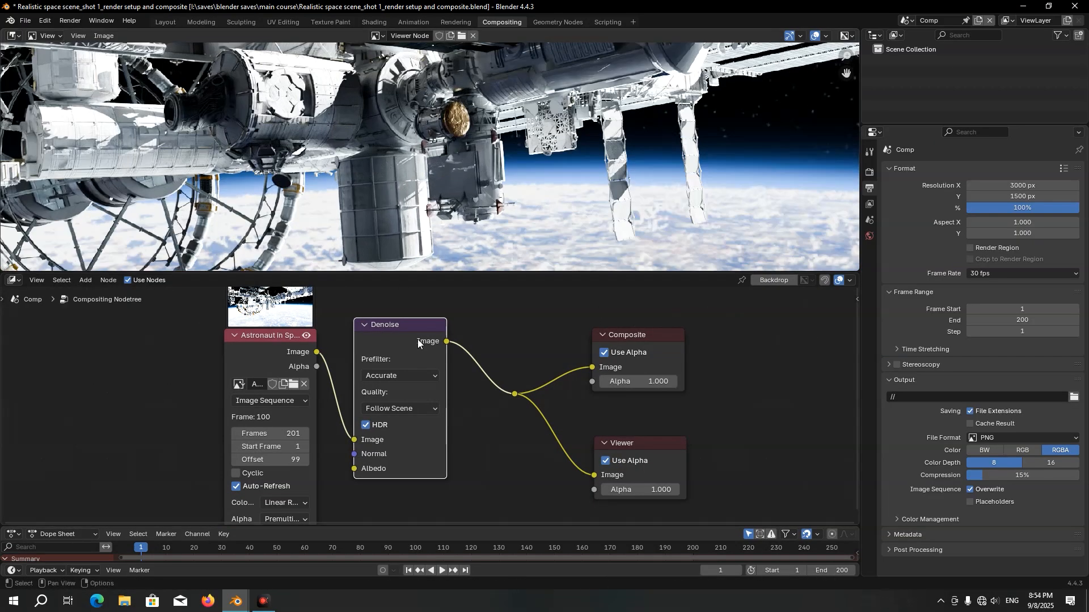
pyautogui.press('m')
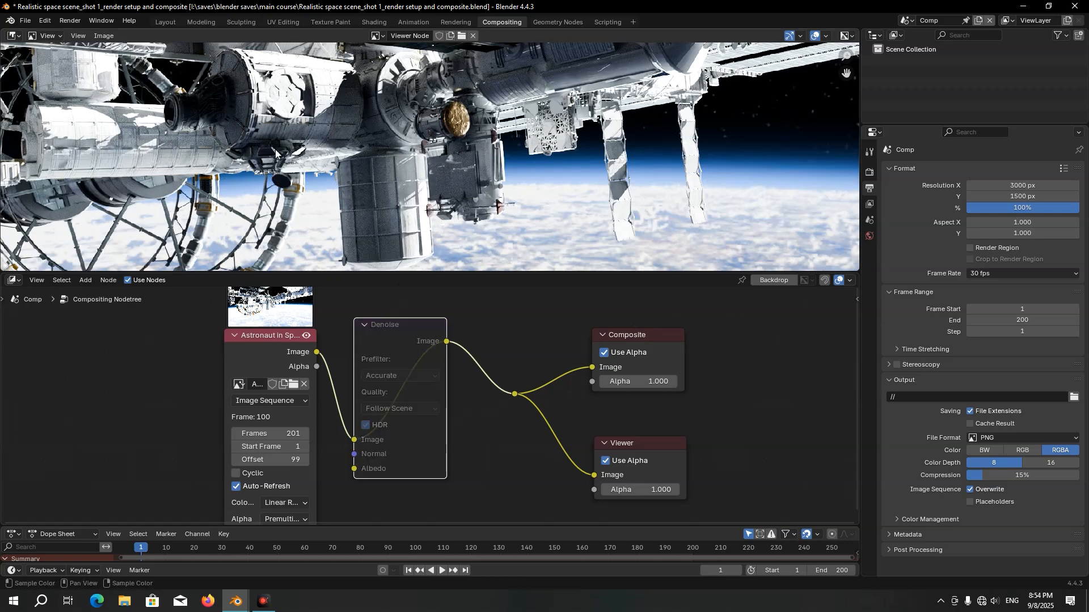
# Unmute the Denoise node to compare the station's surface detail with denoising applied
pyautogui.scroll(4, 328, 166)
pyautogui.press('m')
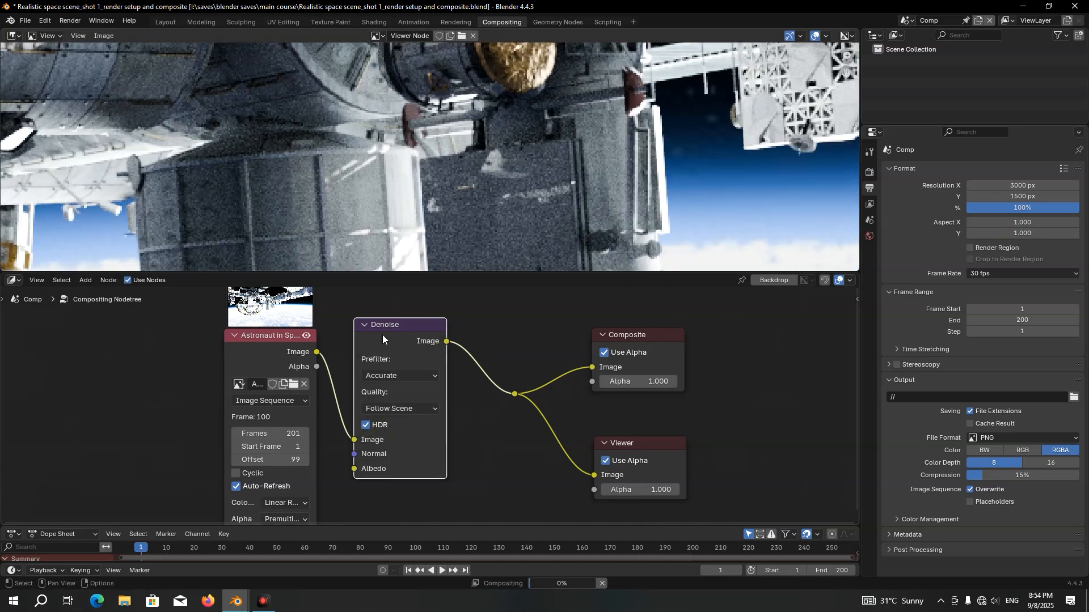
pyautogui.scroll(-4, 372, 215)
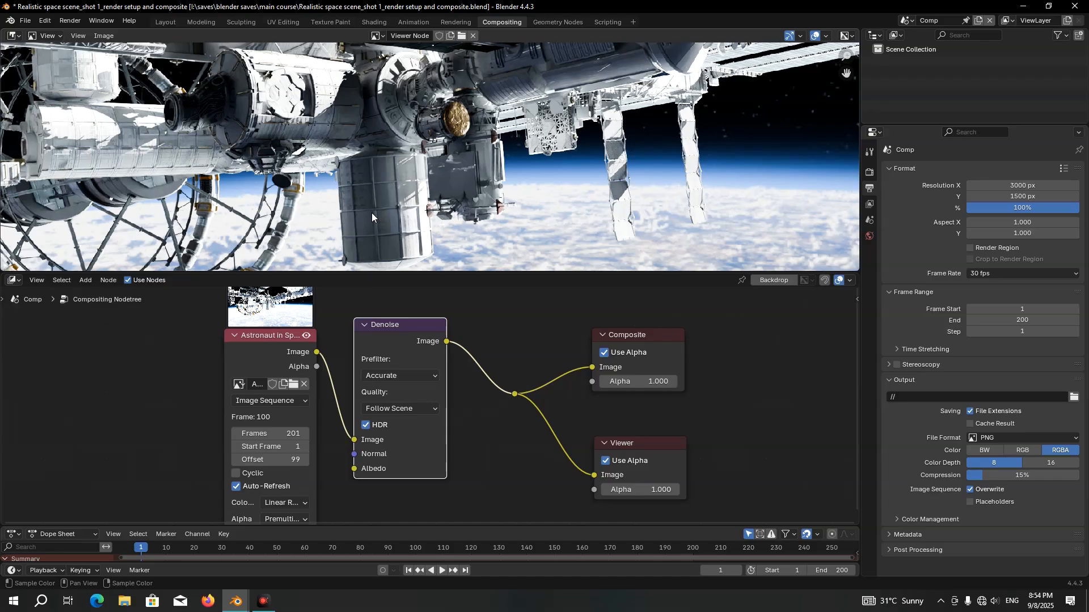
# Move the reroute, Composite and Viewer nodes well away from the Denoise node to make room for more nodes
pyautogui.scroll(-5, 387, 363)
pyautogui.moveTo(336, 363); pyautogui.dragTo(205, 366)
pyautogui.moveTo(398, 359); pyautogui.dragTo(290, 369)
pyautogui.moveTo(437, 327); pyautogui.dragTo(573, 442)
pyautogui.scroll(-5, 510, 422)
pyautogui.press('g')
pyautogui.click(805, 415)
pyautogui.scroll(5, 417, 391)
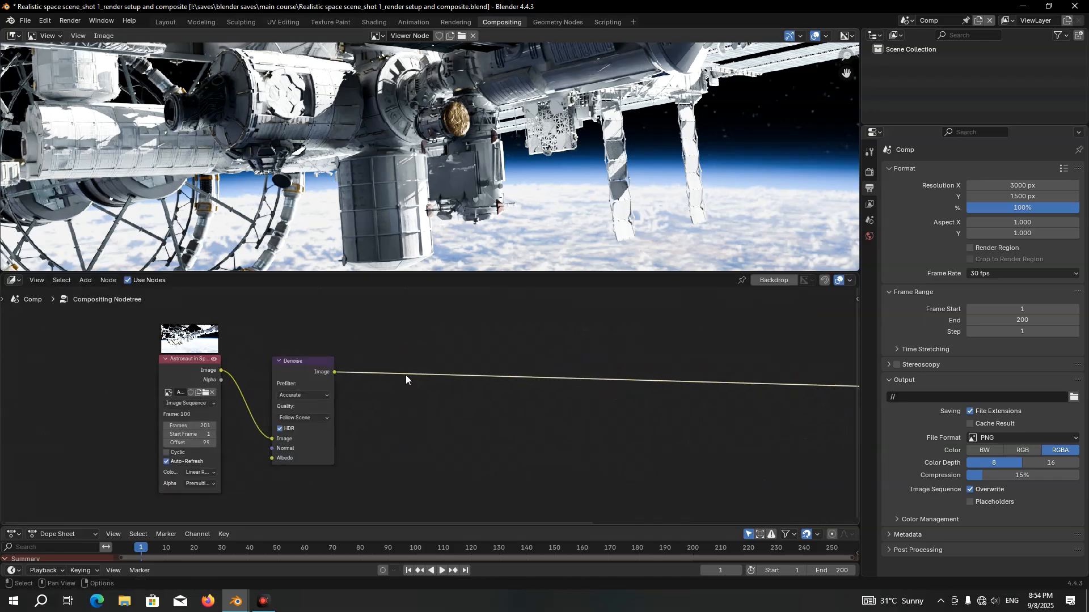
# Insert a Mix Color node on the link coming out of the Denoise node
pyautogui.moveTo(378, 391); pyautogui.dragTo(475, 373, button='middle')
pyautogui.hotkey('shift', 'a')
pyautogui.write('mix')
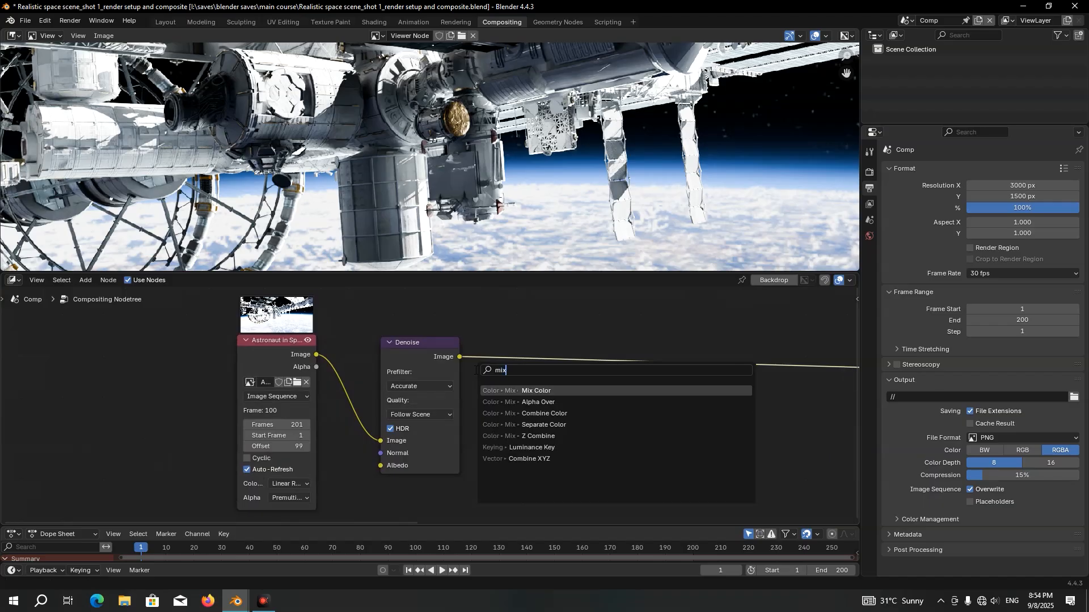
pyautogui.press('Return')
pyautogui.click(512, 316)
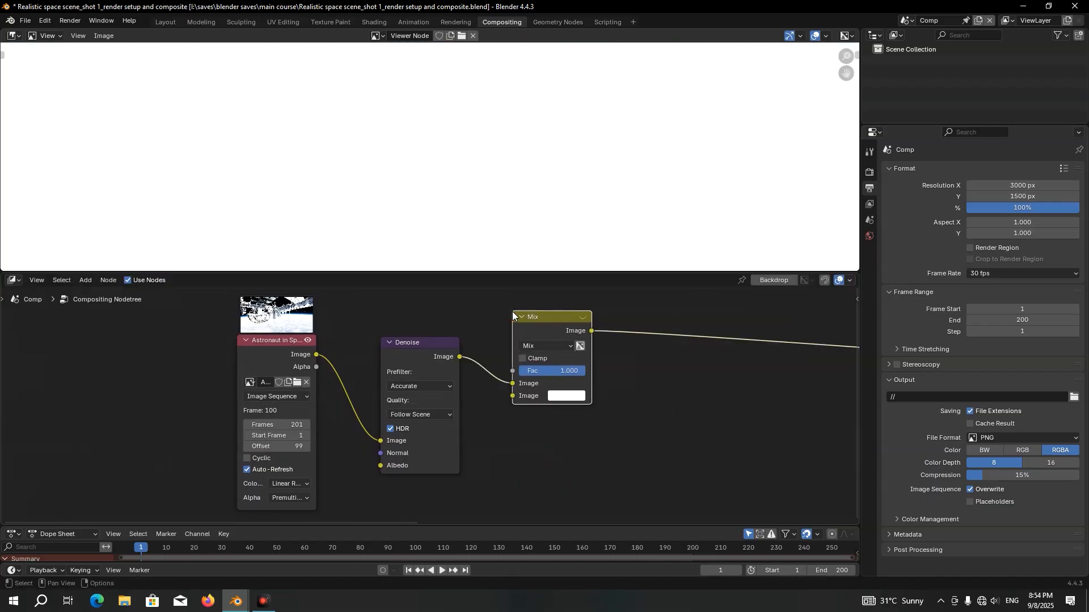
# Feed the raw image sequence into the Mix node's first Image input and the Denoise output into its second
pyautogui.moveTo(316, 355); pyautogui.dragTo(509, 381)
pyautogui.moveTo(449, 348); pyautogui.dragTo(451, 417)
pyautogui.moveTo(510, 390); pyautogui.dragTo(488, 357, button='middle')
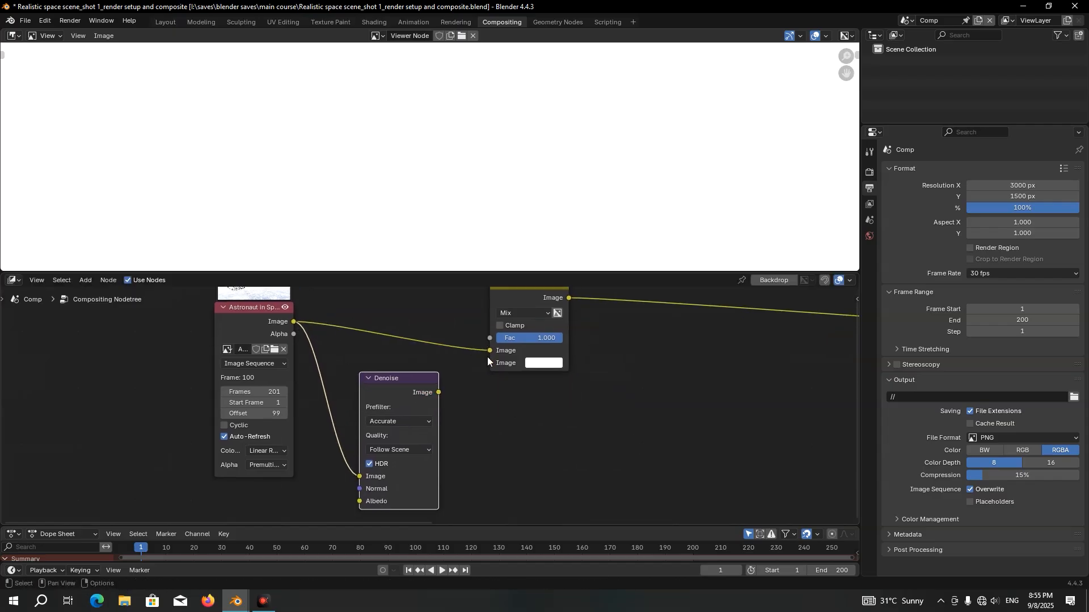
pyautogui.moveTo(439, 392); pyautogui.dragTo(481, 369)
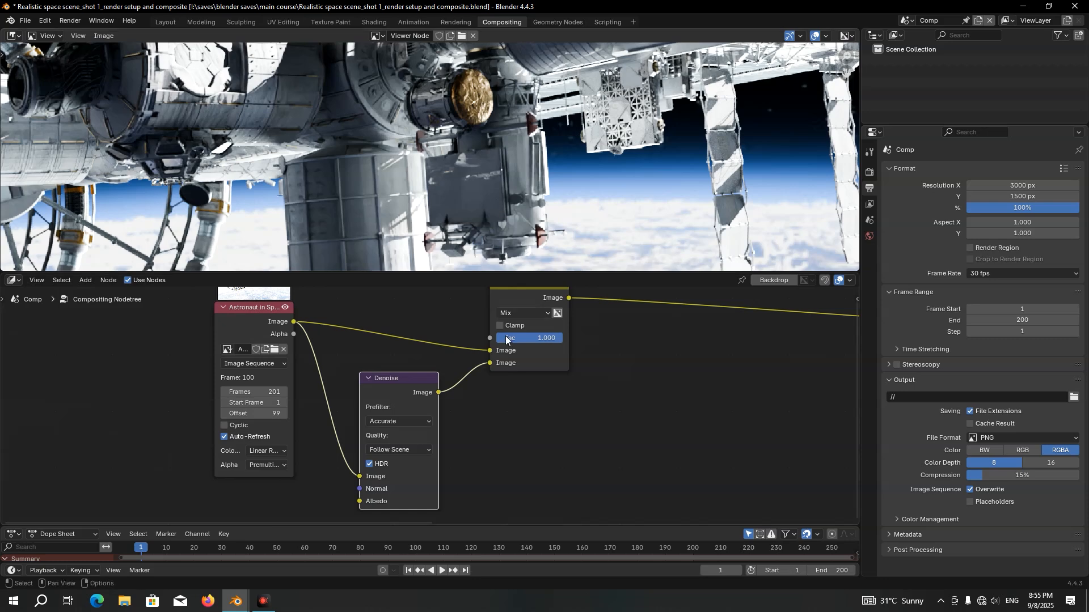
# Set the Mix node's factor to 0.5 and place the node directly above the Denoise node
pyautogui.moveTo(524, 340); pyautogui.dragTo(454, 341)
pyautogui.click(522, 338)
pyautogui.write('0.5')
pyautogui.press('Return')
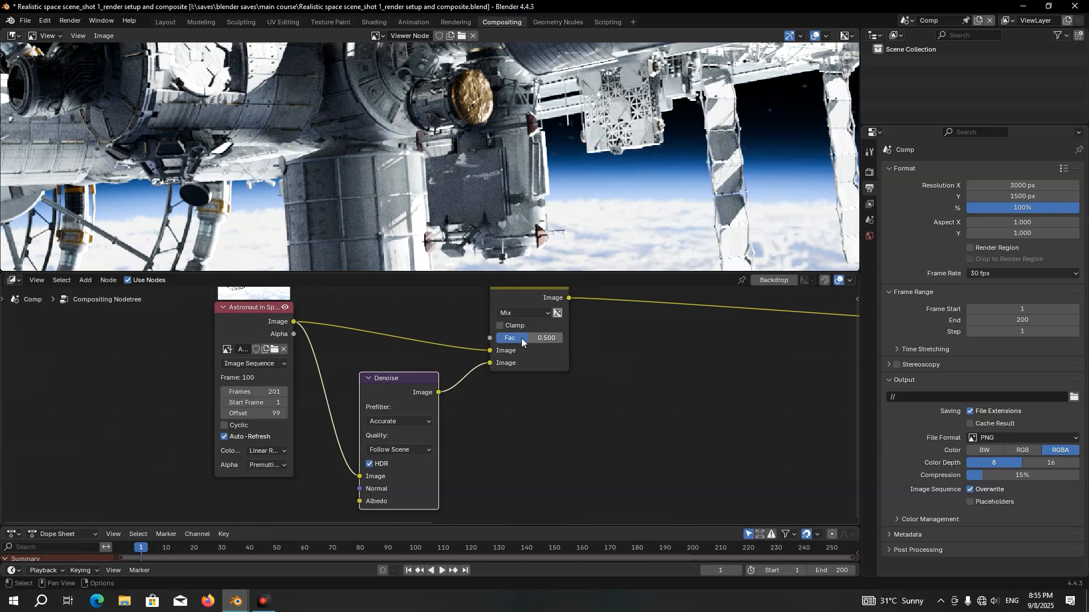
pyautogui.scroll(-2, 522, 340)
pyautogui.moveTo(511, 322); pyautogui.dragTo(420, 319)
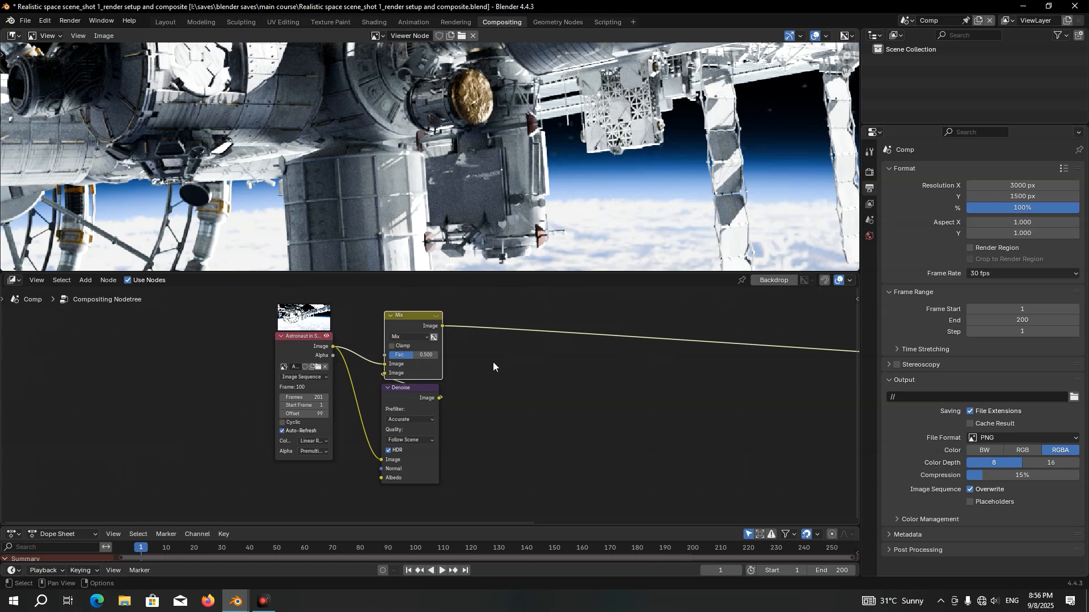
# Append the four Lens_Flare node groups from the NodeTree data of the Easy Lens Flares v1.2 blend file
pyautogui.click(25, 21)
pyautogui.click(61, 153)
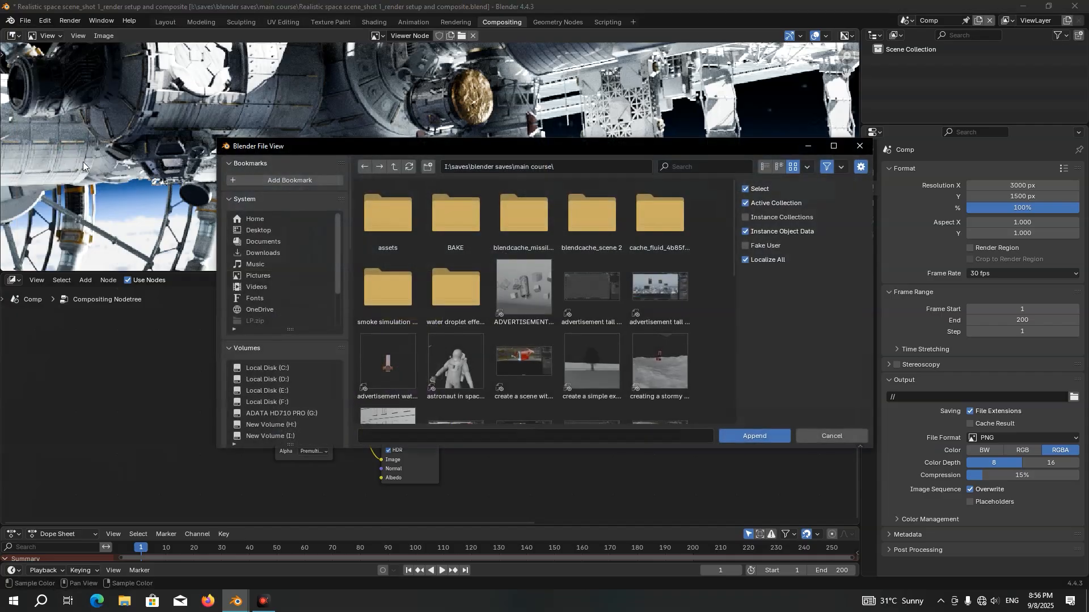
pyautogui.doubleClick(409, 231)
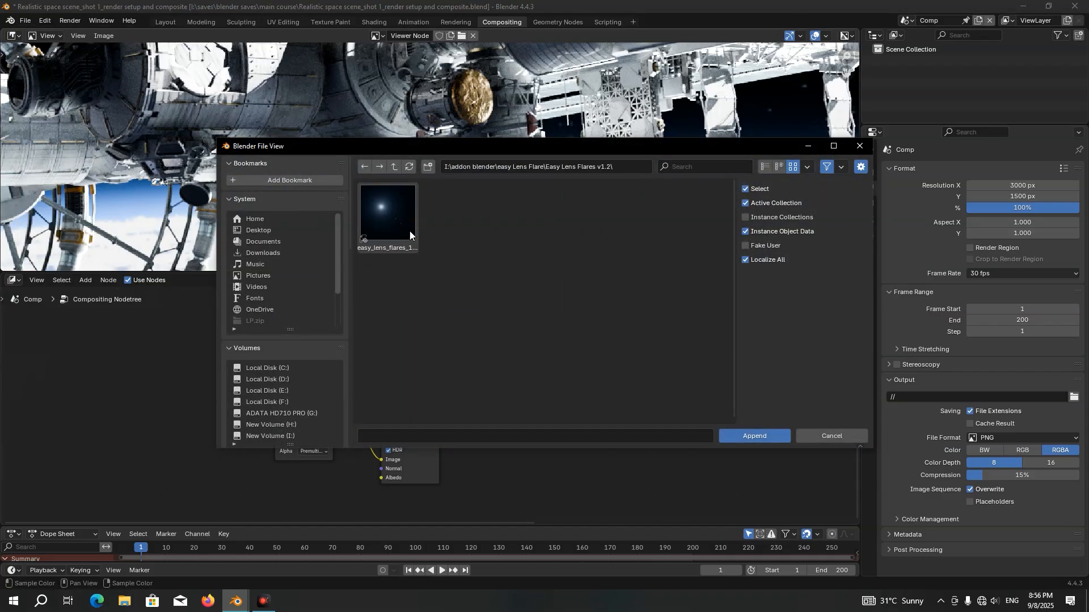
pyautogui.doubleClick(409, 230)
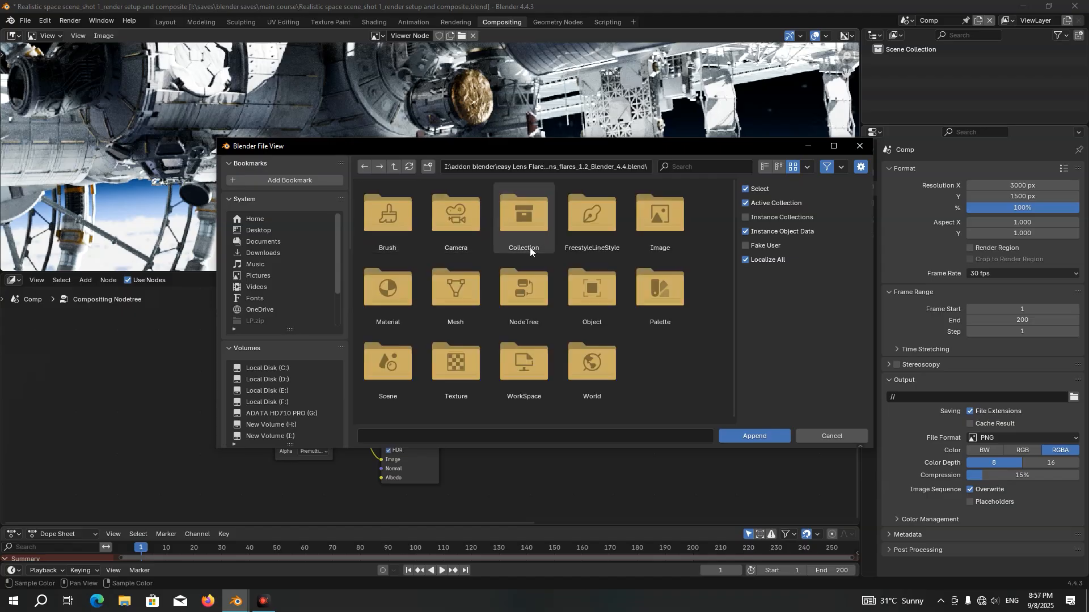
pyautogui.doubleClick(532, 284)
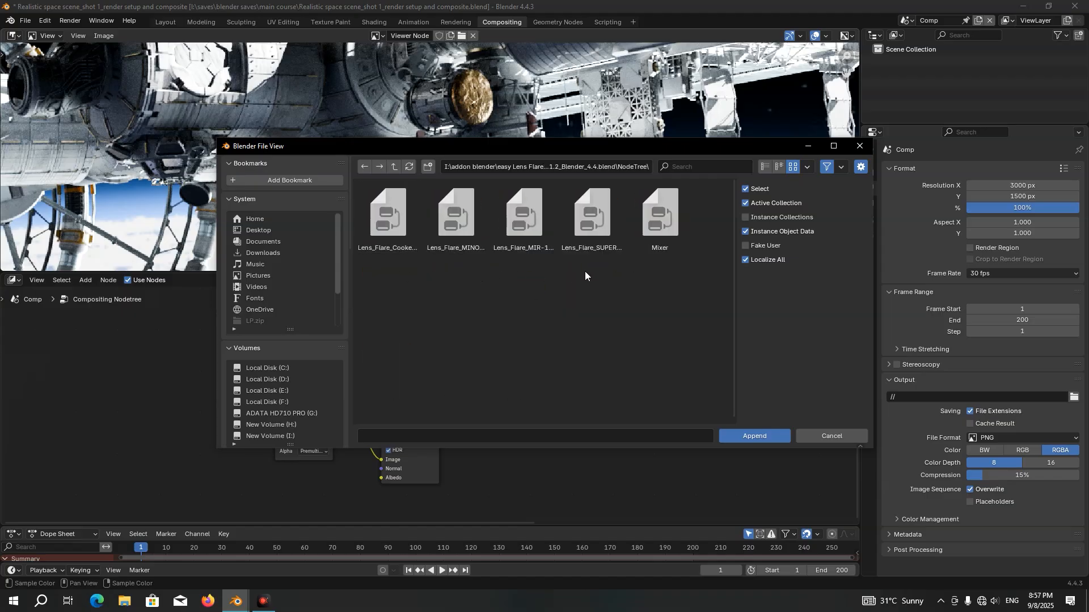
pyautogui.moveTo(615, 273); pyautogui.dragTo(396, 215)
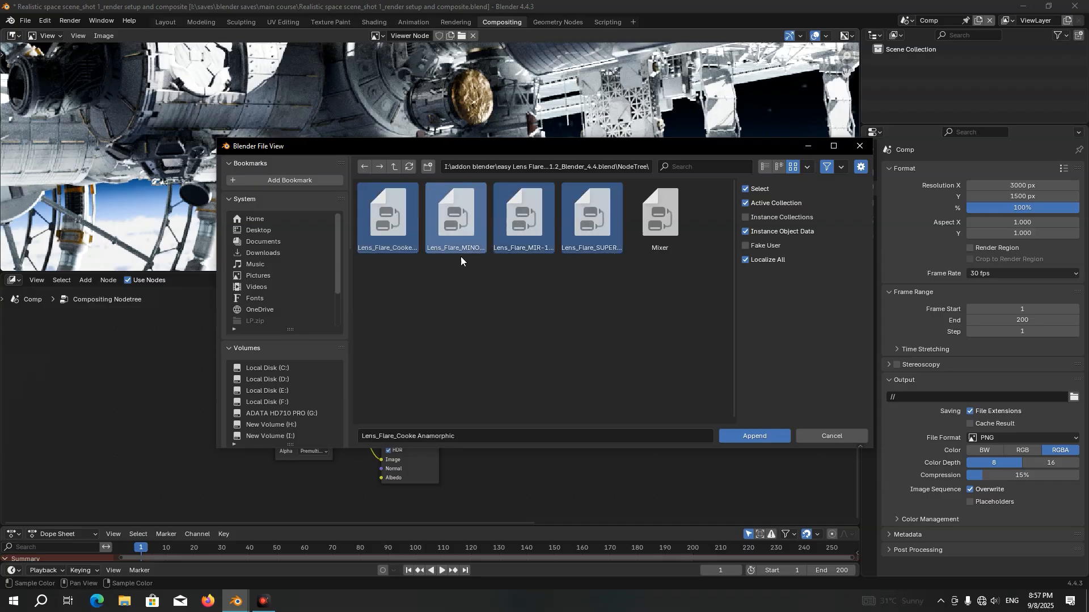
pyautogui.click(765, 433)
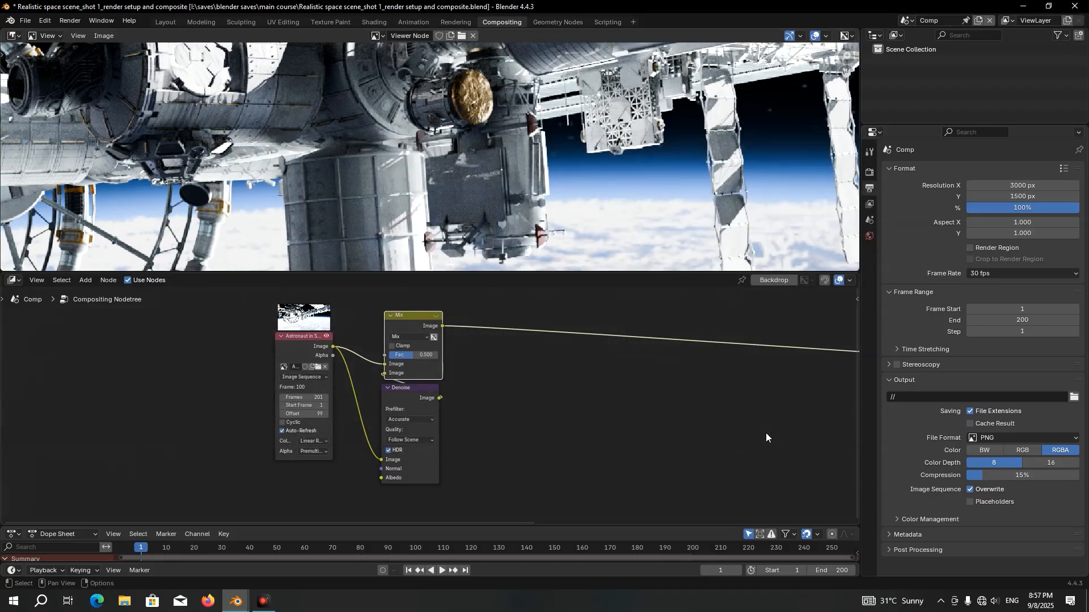
# Add the Lens_Flare_Cooke Anamorphic group node in the empty space below the long link
pyautogui.scroll(-2, 692, 421)
pyautogui.hotkey('shift', 'a')
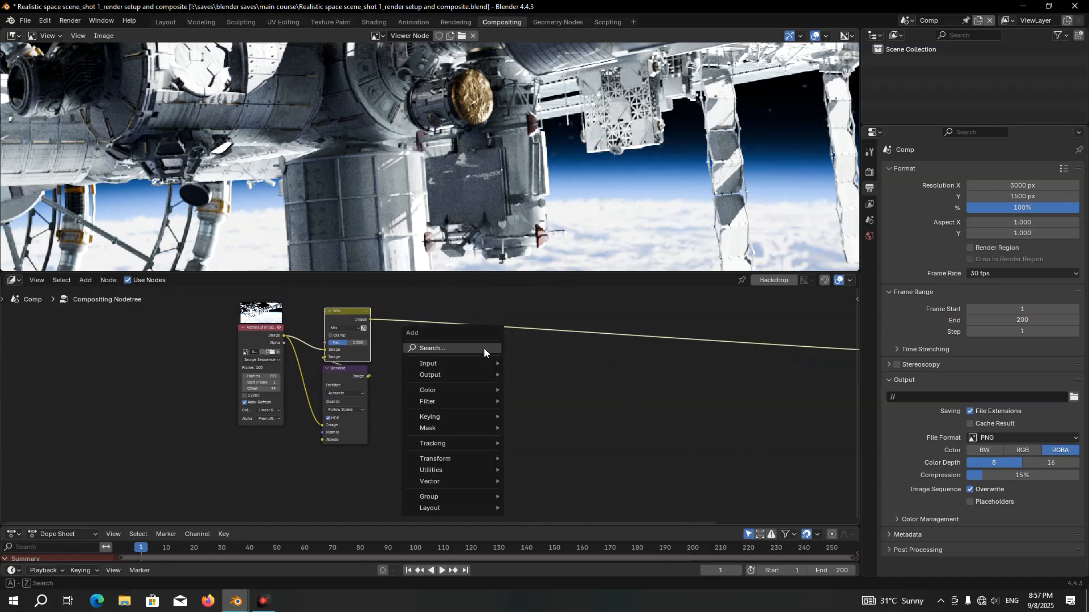
pyautogui.moveTo(440, 494)
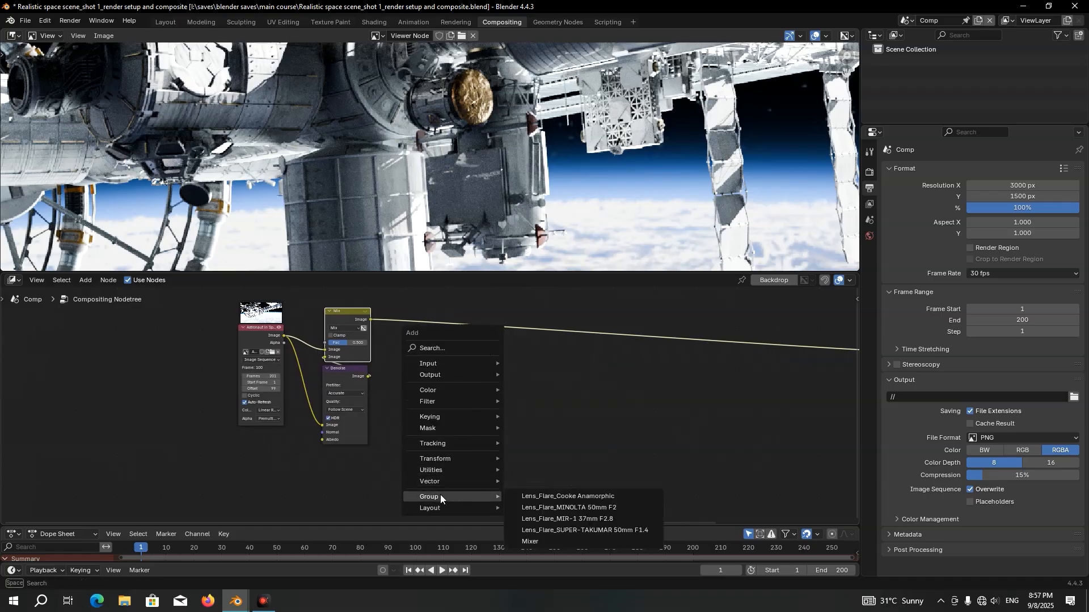
pyautogui.click(562, 499)
pyautogui.click(645, 369)
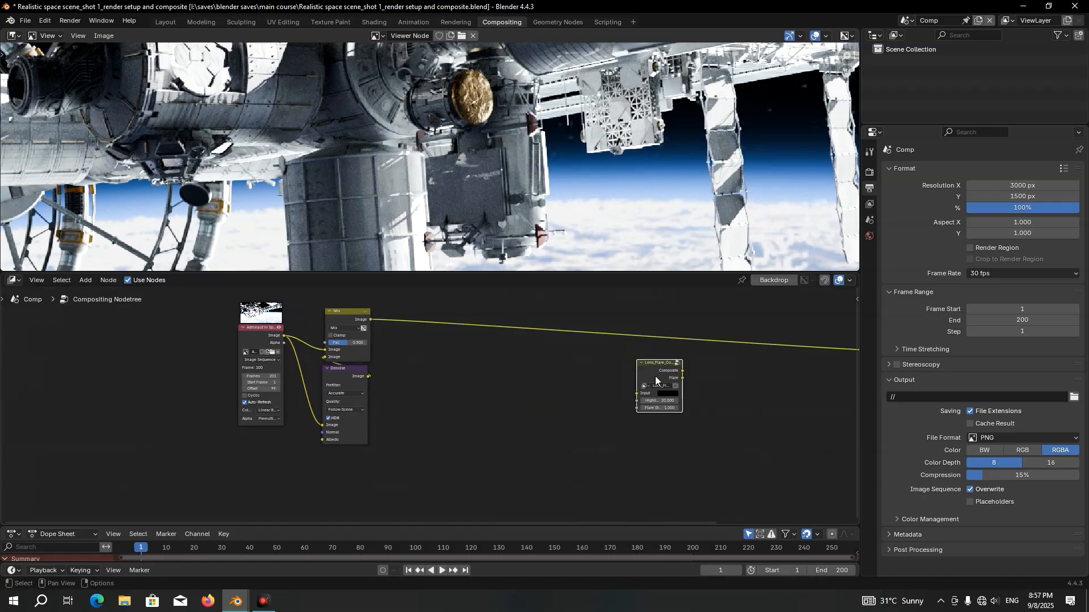
# Add the Lens_Flare_MINOLTA 50mm F2 group node below the Cooke Anamorphic node
pyautogui.scroll(1, 623, 374)
pyautogui.hotkey('shift', 'a')
pyautogui.moveTo(522, 362)
pyautogui.click(587, 375)
pyautogui.click(623, 448)
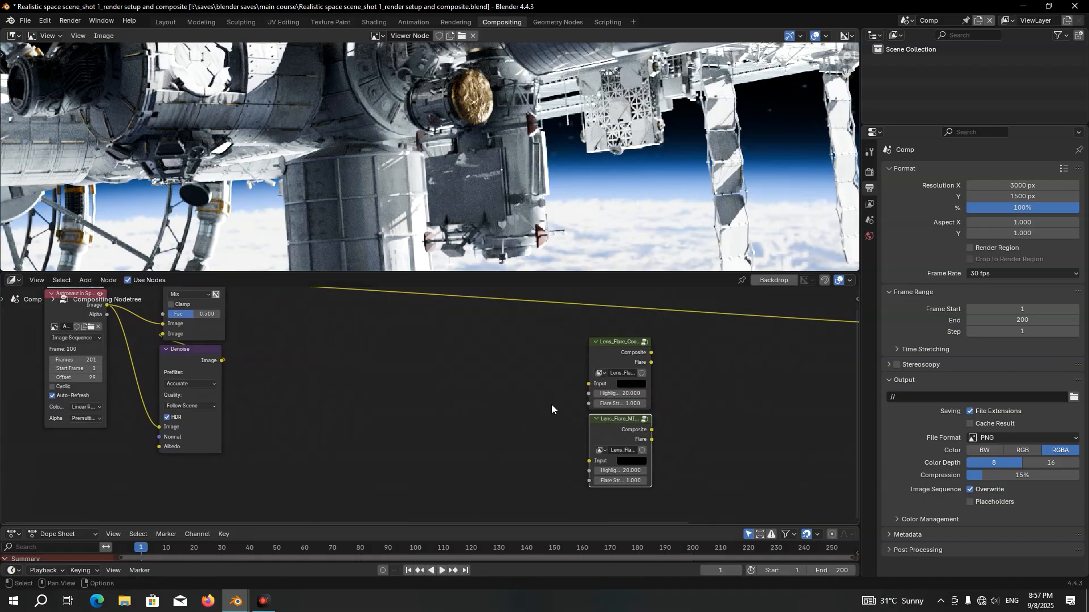
# Add the Lens_Flare_MIR-1 37mm F2.8 group node below the MINOLTA node
pyautogui.hotkey('shift', 'a')
pyautogui.moveTo(517, 395)
pyautogui.click(567, 418)
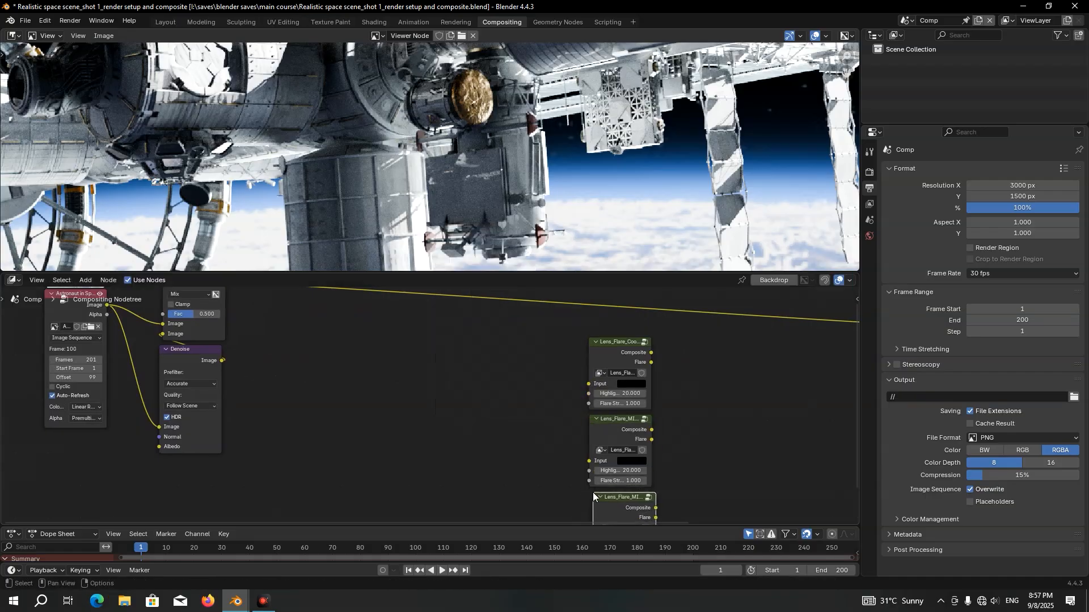
pyautogui.click(559, 443)
# Add the Lens_Flare_SUPER-TAKUMAR 50mm F1.4 group node at the end of the lens flare column
pyautogui.hotkey('shift', 'a')
pyautogui.moveTo(550, 410)
pyautogui.click(631, 443)
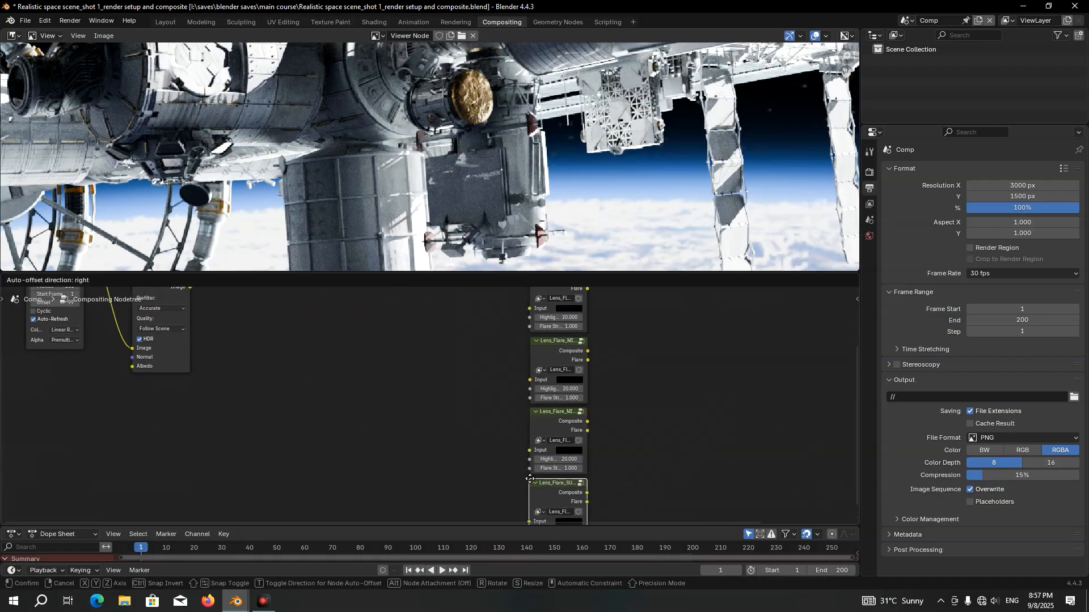
pyautogui.click(561, 460)
pyautogui.moveTo(606, 332); pyautogui.dragTo(593, 420, button='middle')
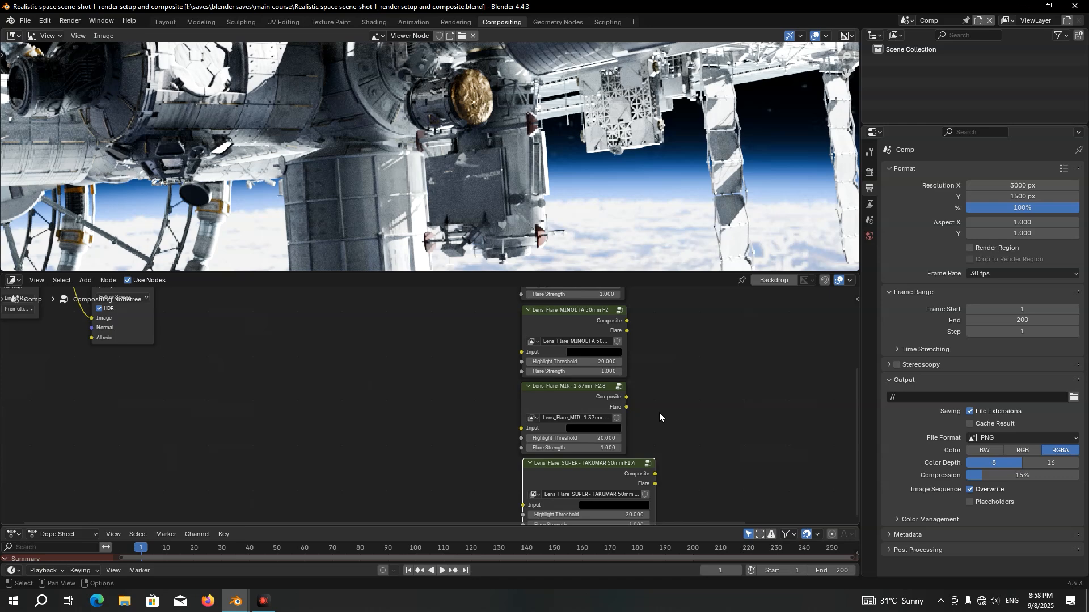
# Mute the Mix and Denoise nodes together
pyautogui.moveTo(365, 347); pyautogui.dragTo(643, 487, button='middle')
pyautogui.moveTo(551, 329); pyautogui.dragTo(402, 444)
pyautogui.press('m')
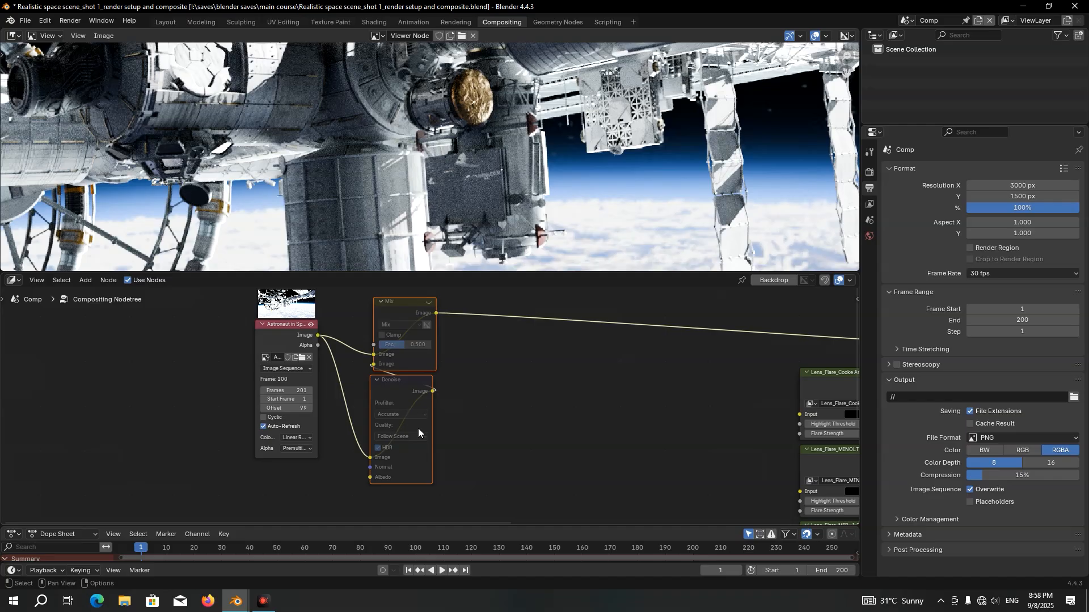
# Switch the compositor's performance device to GPU and save the file
pyautogui.press('n')
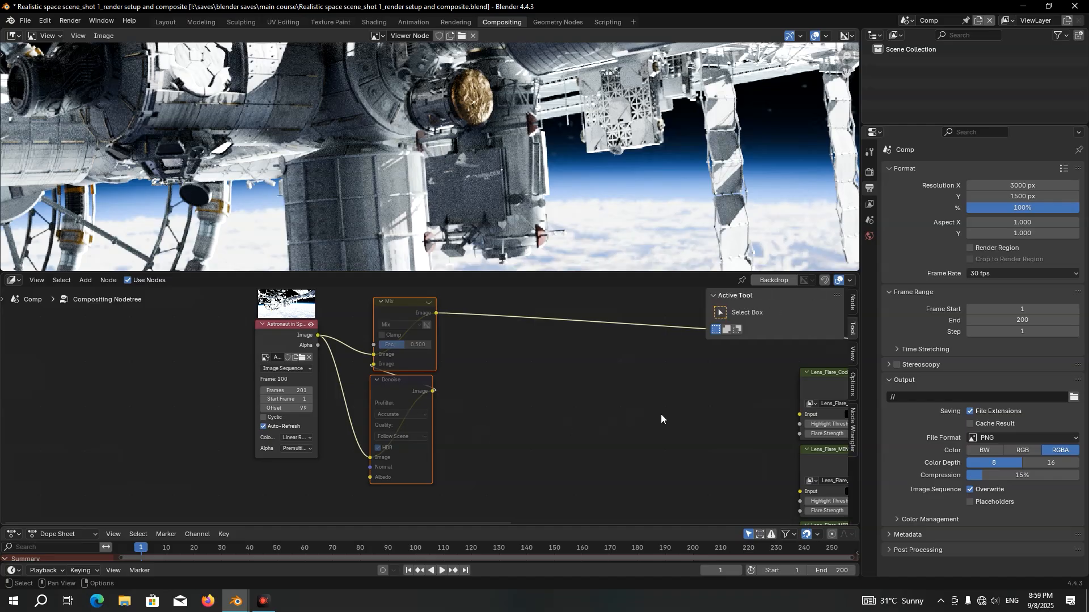
pyautogui.click(853, 384)
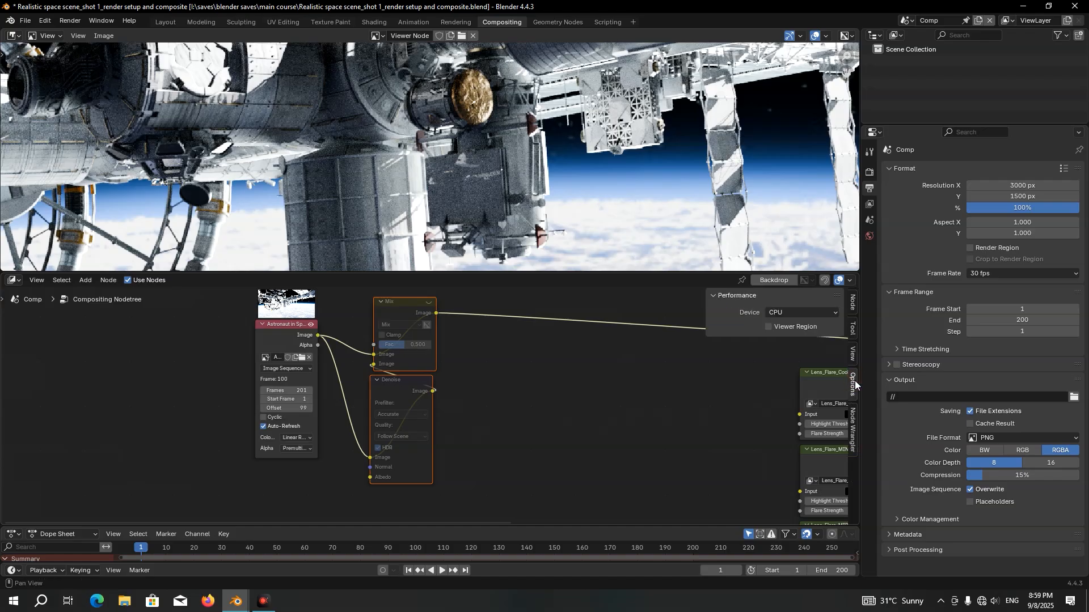
pyautogui.click(779, 315)
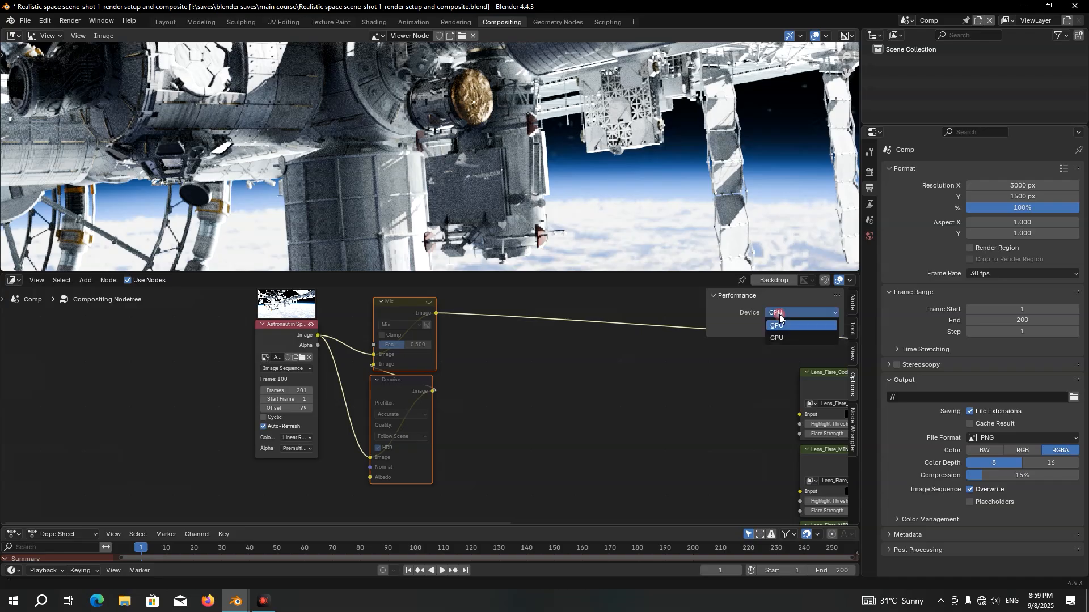
pyautogui.click(781, 332)
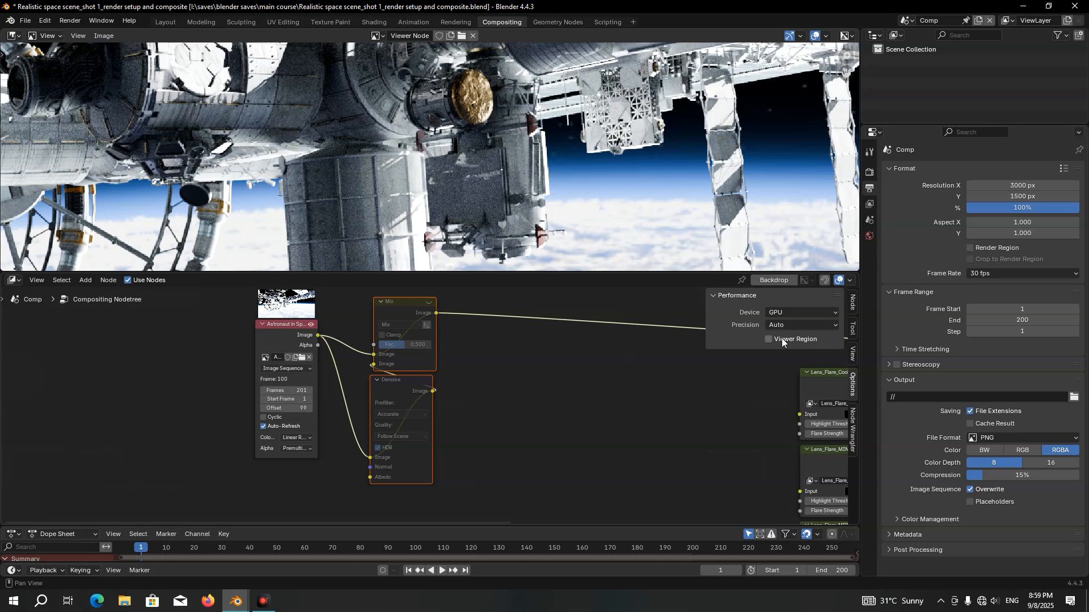
pyautogui.press('n')
pyautogui.hotkey('ctrl', 's')
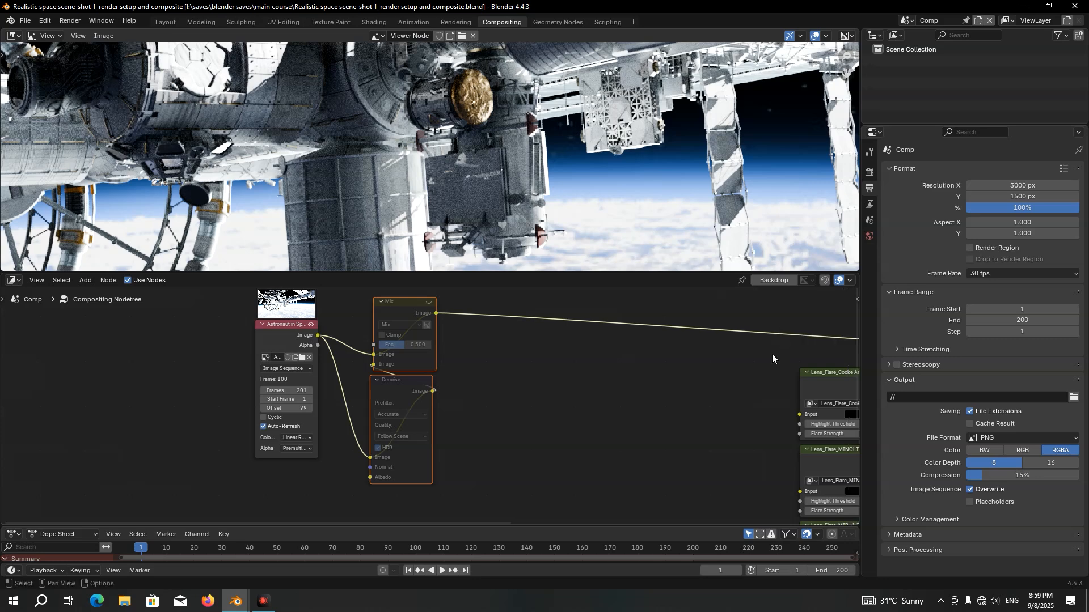
# Move the Lens_Flare_Cooke Anamorphic node next to the muted Mix and Denoise nodes
pyautogui.moveTo(771, 354); pyautogui.dragTo(703, 345, button='middle')
pyautogui.click(766, 371)
pyautogui.moveTo(767, 371); pyautogui.dragTo(459, 374)
pyautogui.scroll(3, 460, 377)
pyautogui.scroll(2, 463, 382)
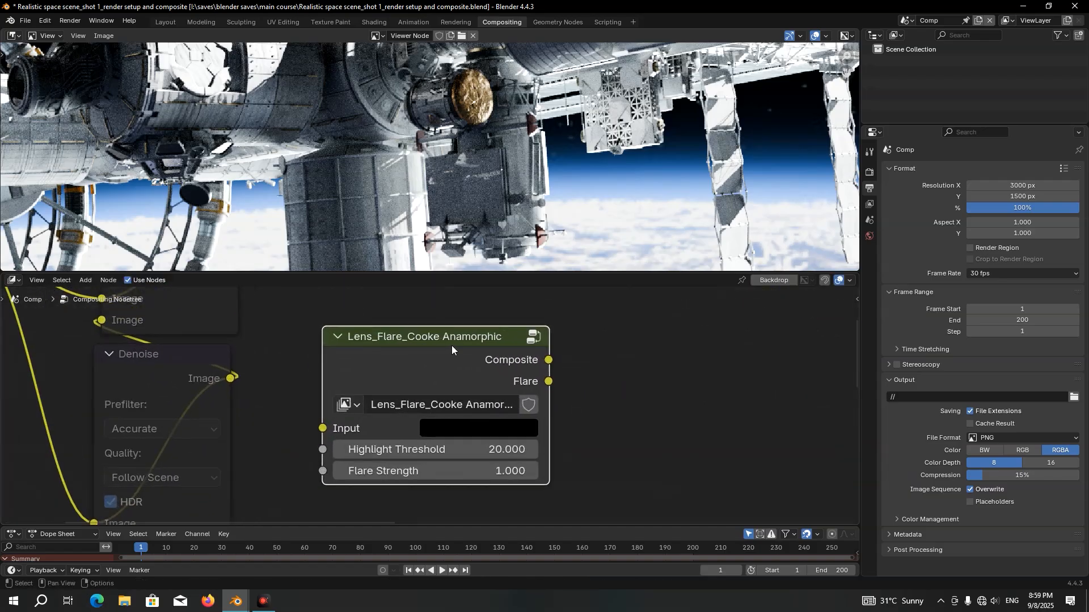
pyautogui.scroll(-3, 460, 381)
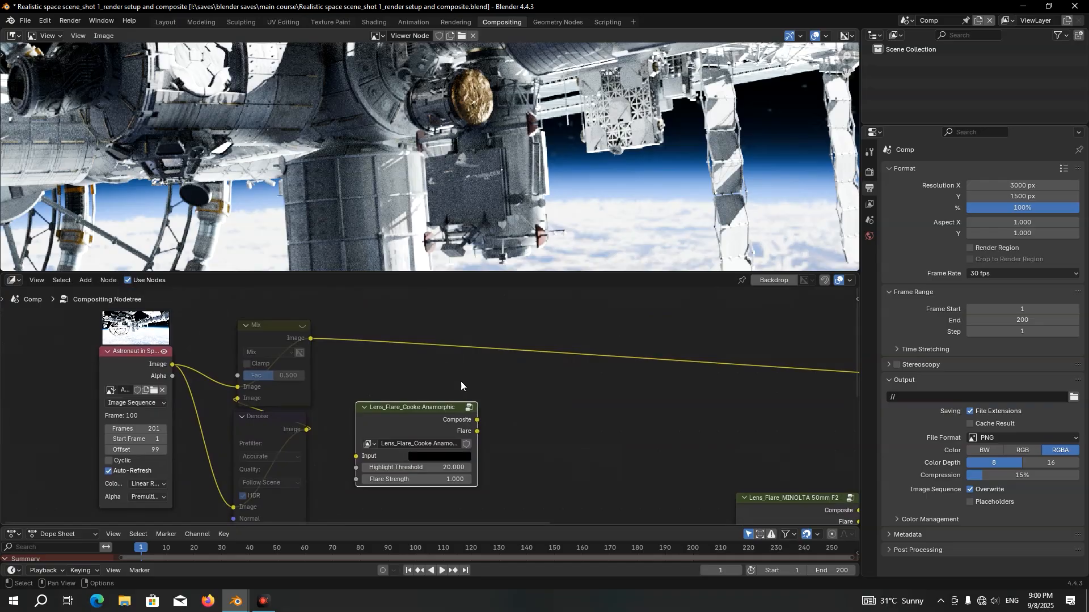
# Insert a second Mix Color node on the link after the muted Mix node, above the Cooke Anamorphic node
pyautogui.hotkey('shift', 'a')
pyautogui.write('mix')
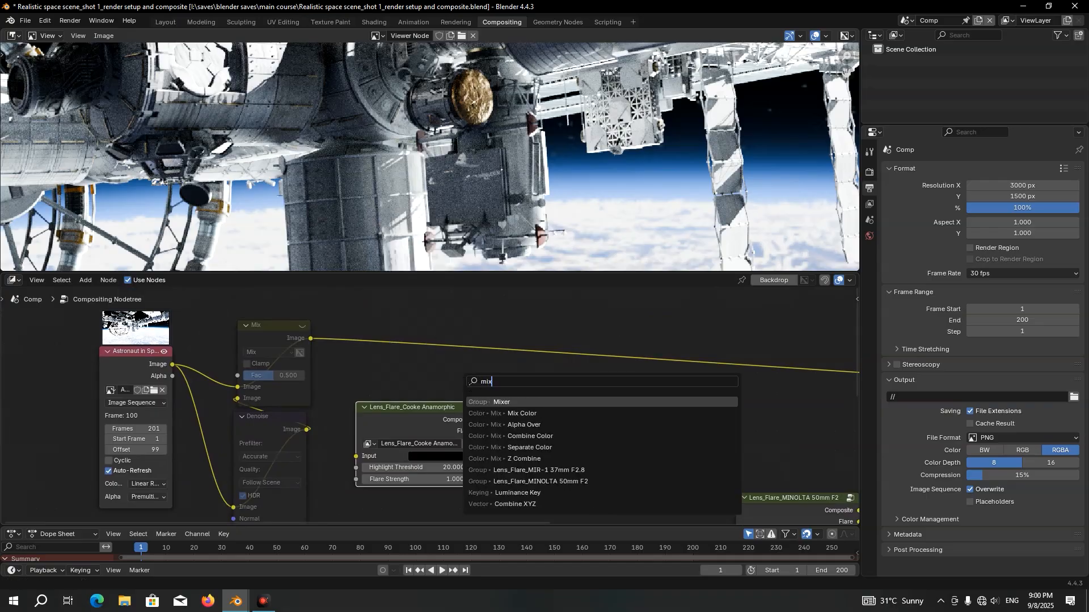
pyautogui.click(522, 414)
pyautogui.click(424, 348)
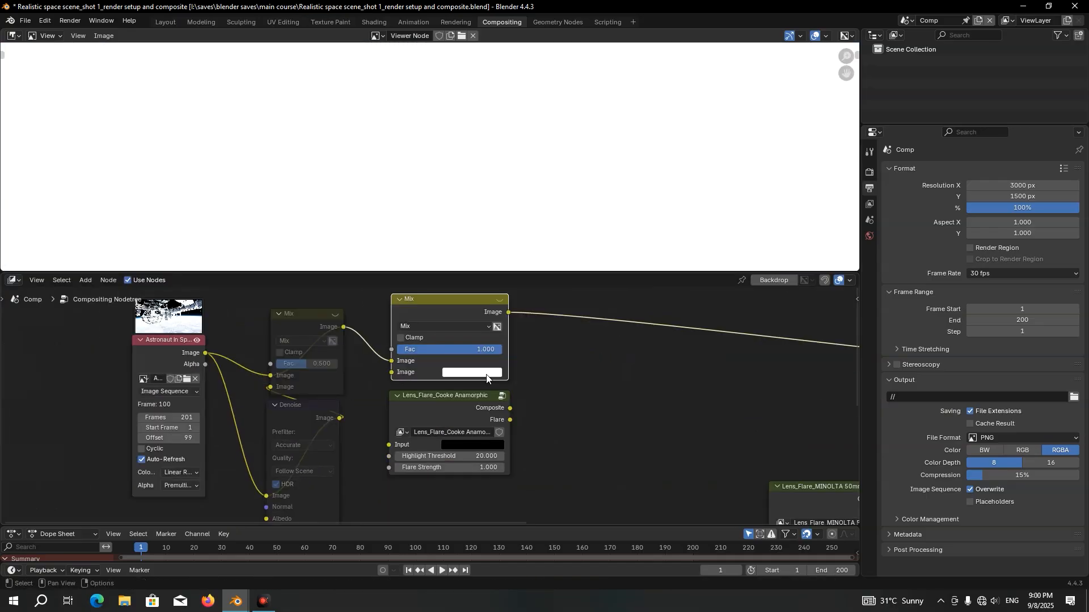
# Connect the muted Mix output to the Cooke Anamorphic Input, and its Composite output to the new Mix node's second Image input
pyautogui.moveTo(510, 408); pyautogui.dragTo(396, 376)
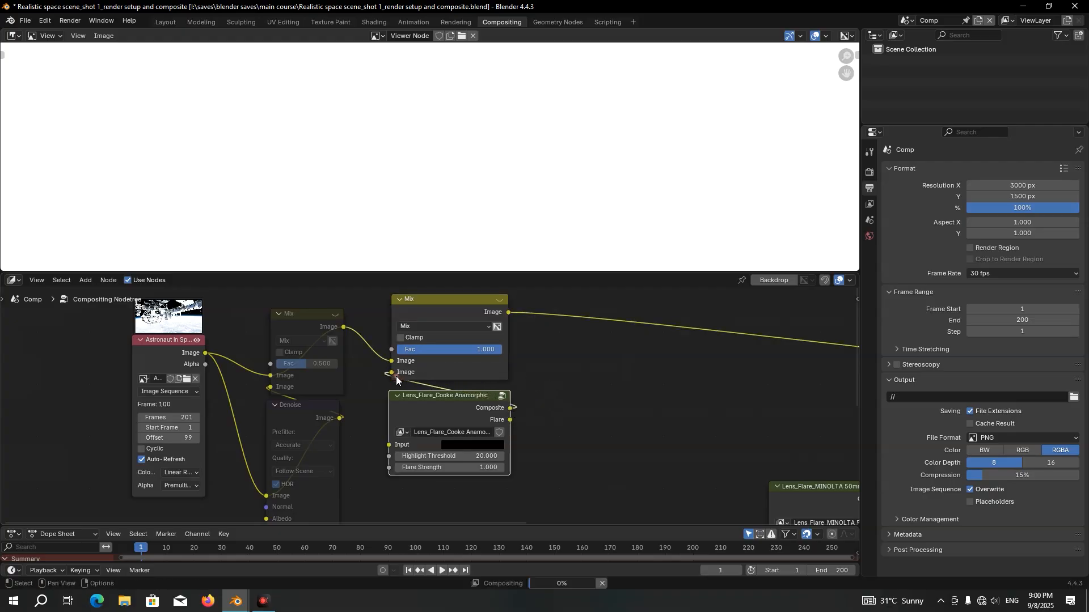
pyautogui.moveTo(207, 352); pyautogui.dragTo(389, 444)
pyautogui.moveTo(343, 327); pyautogui.dragTo(386, 447)
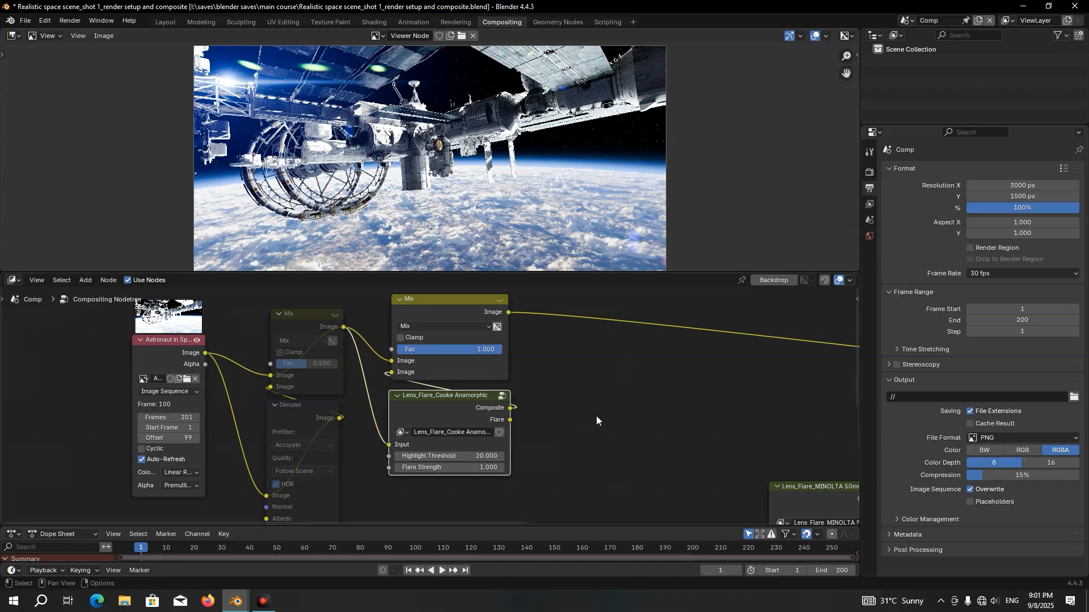
# Set the new Mix node's blending mode to Lighten
pyautogui.click(439, 325)
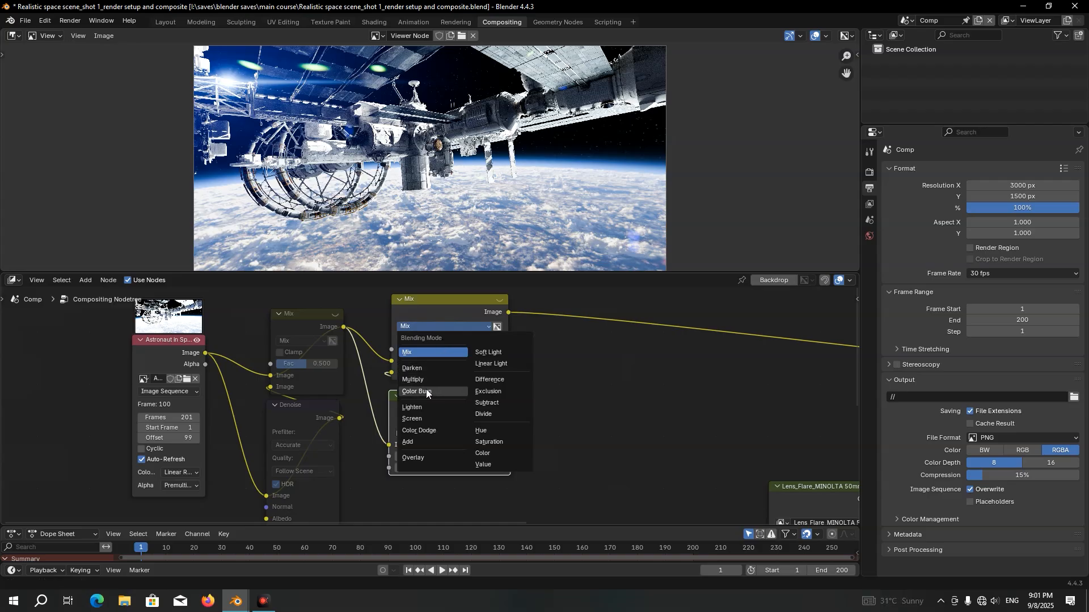
pyautogui.click(424, 406)
pyautogui.scroll(2, 437, 422)
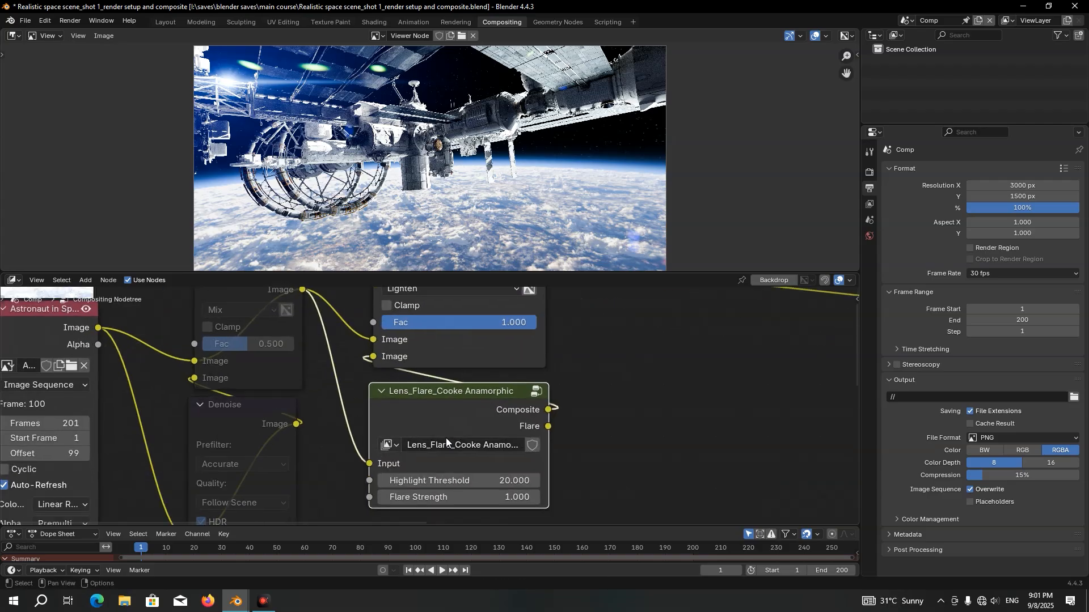
# Set the Lens_Flare_Cooke Anamorphic node's Highlight Threshold to 6 and its Flare Strength to 0.52
pyautogui.moveTo(445, 437); pyautogui.dragTo(433, 358, button='middle')
pyautogui.scroll(1, 436, 391)
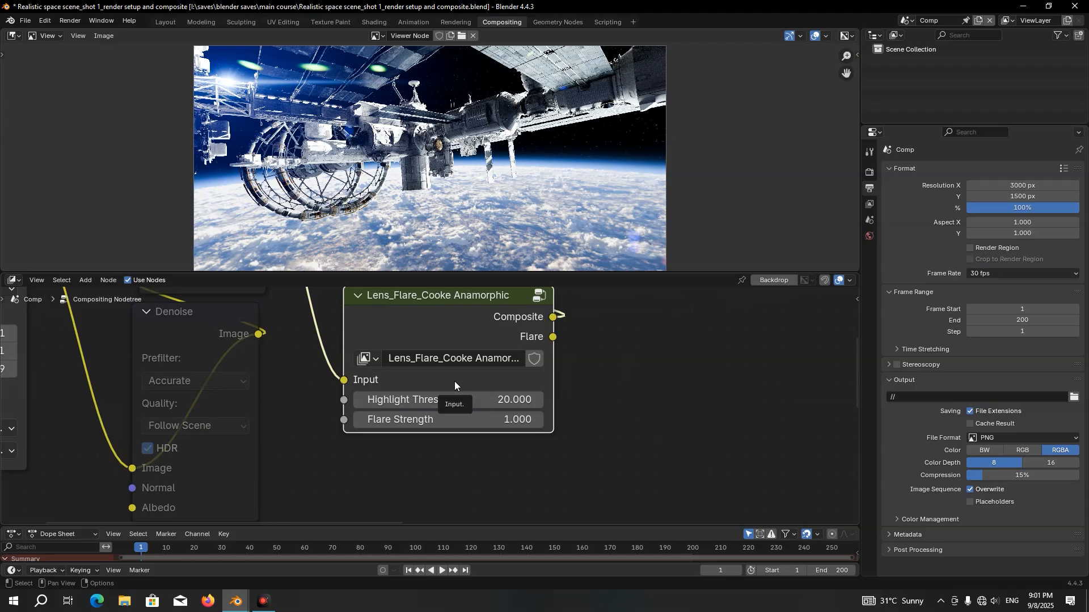
pyautogui.click(476, 400)
pyautogui.write('6')
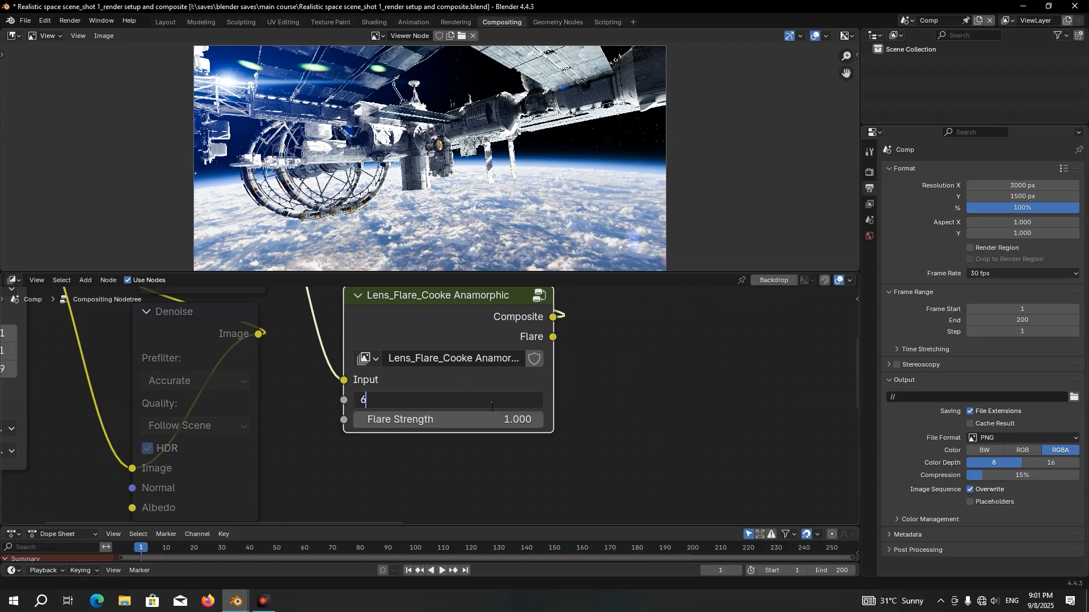
pyautogui.press('Return')
pyautogui.click(494, 420)
pyautogui.write('0.52')
pyautogui.press('Return')
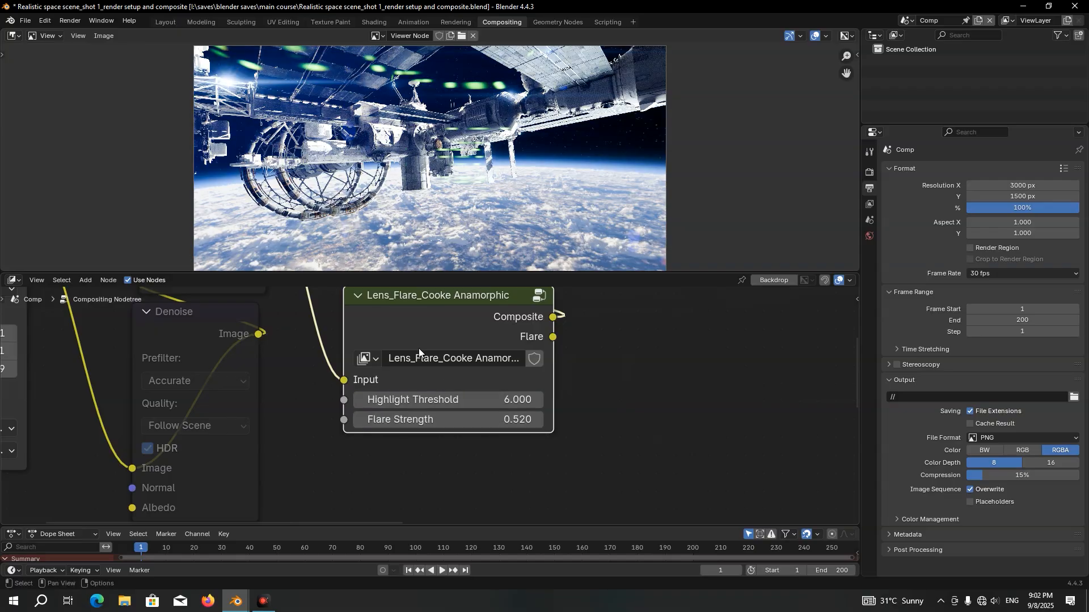
# Open the Lens_Flare_Cooke Anamorphic group and lower the Fac of the Add node that mixes in the haze
pyautogui.click(430, 304)
pyautogui.press('Tab')
pyautogui.scroll(-10, 434, 331)
pyautogui.moveTo(601, 352); pyautogui.dragTo(835, 498, button='middle')
pyautogui.scroll(5, 538, 396)
pyautogui.moveTo(601, 315); pyautogui.dragTo(449, 480)
pyautogui.moveTo(536, 438); pyautogui.dragTo(476, 435)
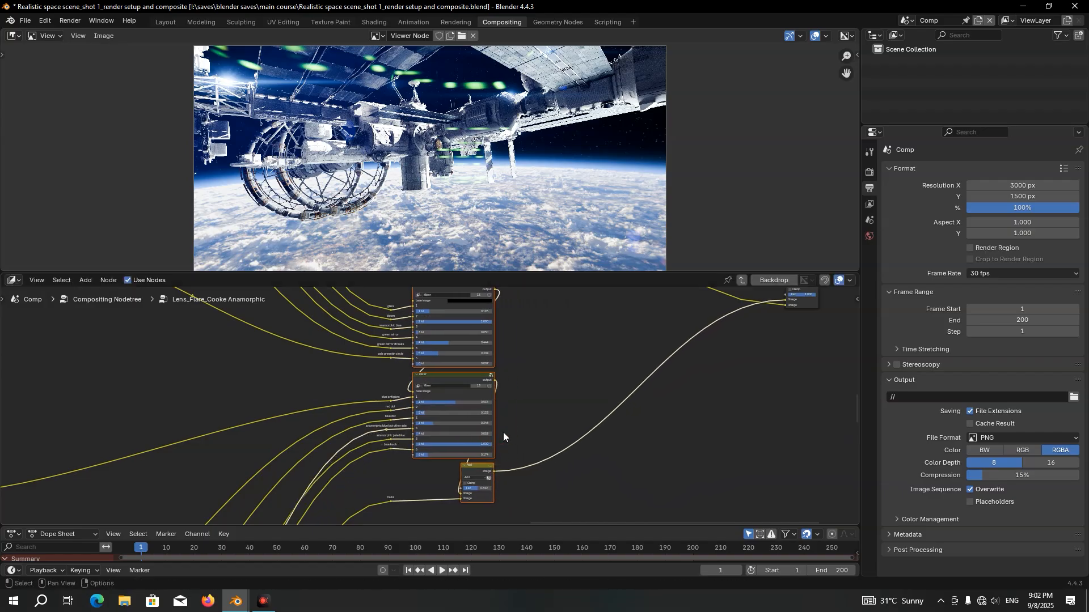
pyautogui.scroll(6, 513, 430)
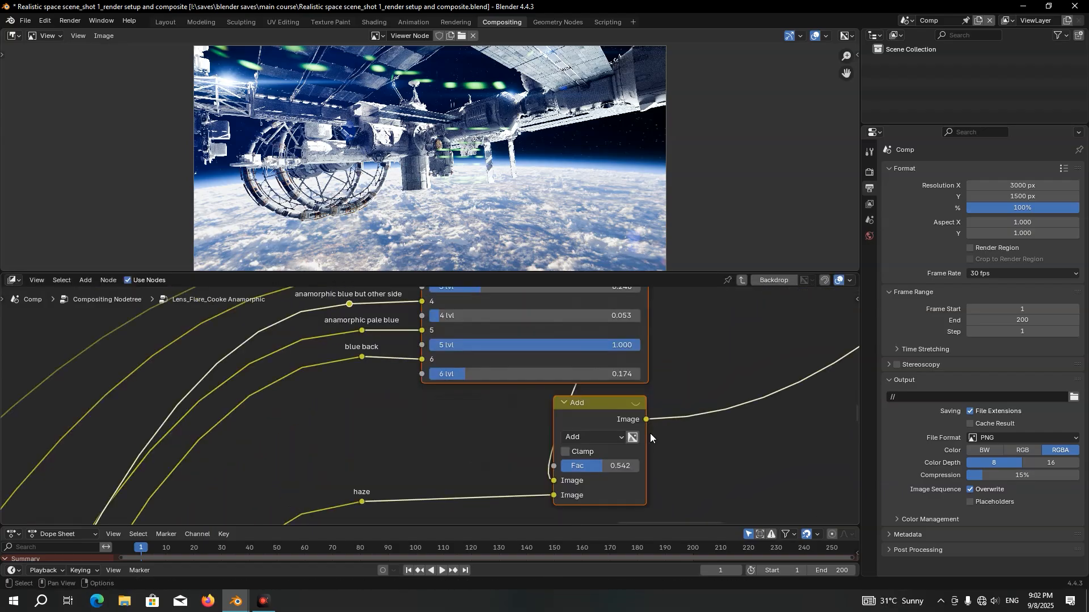
pyautogui.moveTo(616, 465); pyautogui.dragTo(561, 466)
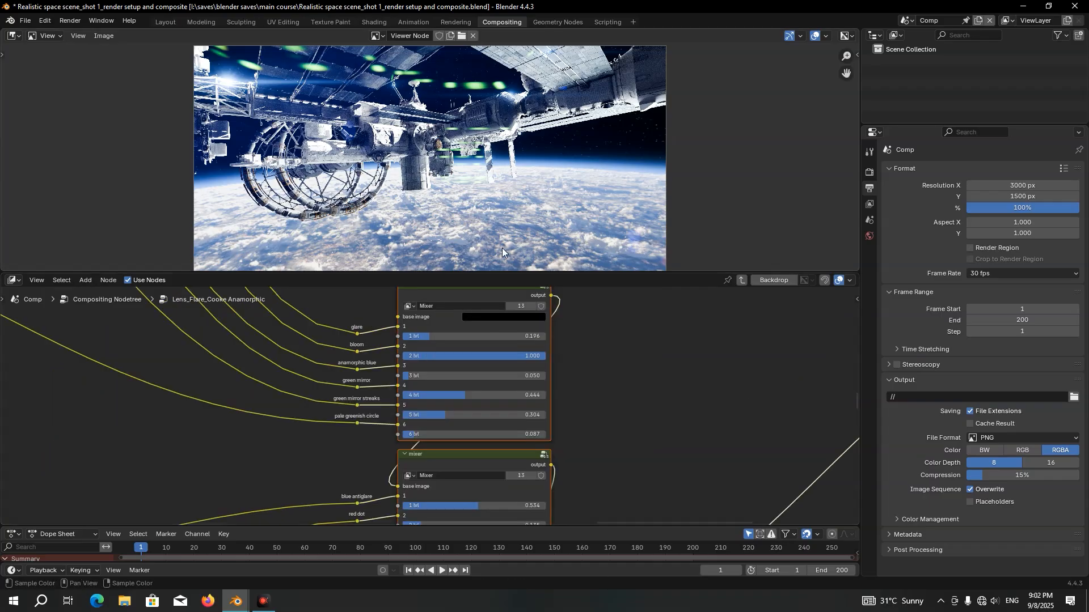
# Set all six levels of the upper mixer node, from glare to pale greenish circle, to 0
pyautogui.scroll(3, 481, 341)
pyautogui.moveTo(468, 319); pyautogui.dragTo(469, 443)
pyautogui.write('0')
pyautogui.press('Return')
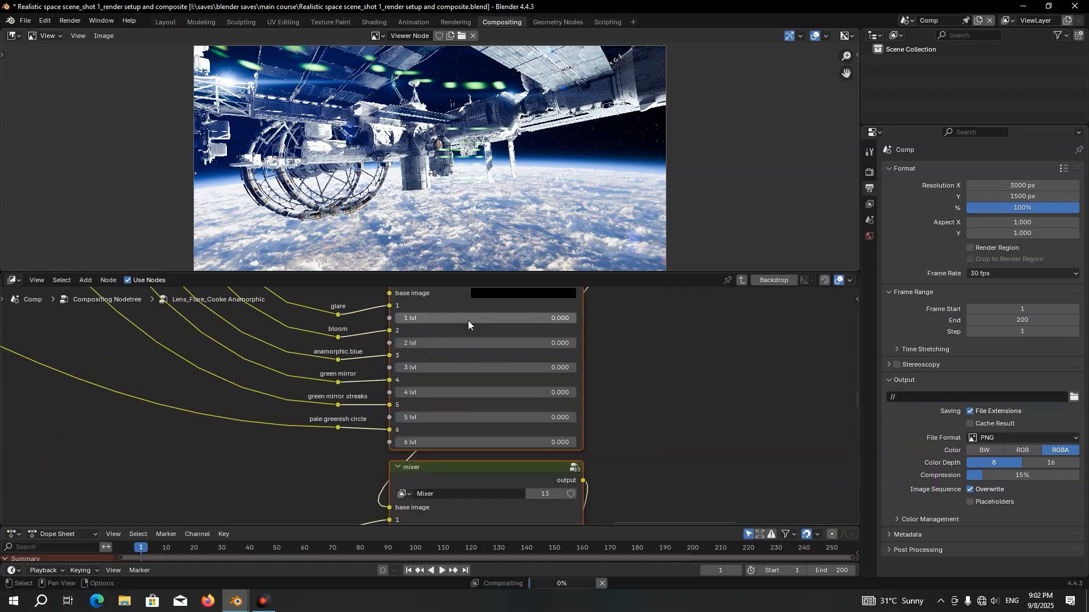
# Set all six levels of the lower mixer node, from blue antiglare to blue back, to 0
pyautogui.moveTo(489, 450); pyautogui.dragTo(489, 367, button='middle')
pyautogui.moveTo(488, 430); pyautogui.dragTo(469, 296, button='middle')
pyautogui.moveTo(470, 316); pyautogui.dragTo(469, 442)
pyautogui.write('0')
pyautogui.press('Return')
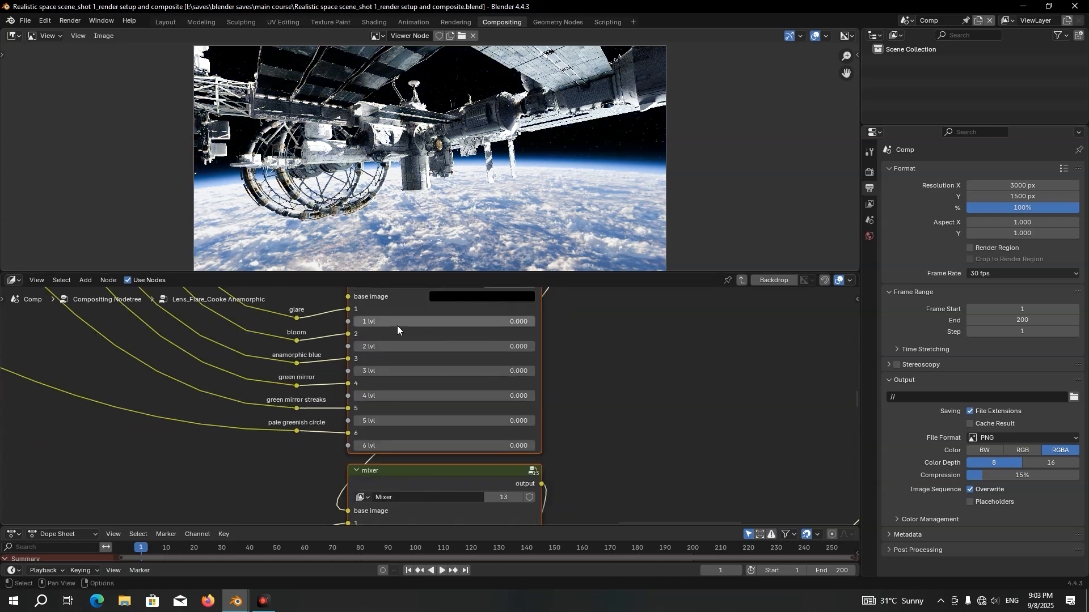
# Try out individual mixer levels, including blue antiglare, to preview their separate flare effects
pyautogui.moveTo(397, 325); pyautogui.dragTo(453, 344)
pyautogui.rightClick(457, 340)
pyautogui.moveTo(387, 420)
pyautogui.mouseDown()
pyautogui.moveTo(544, 421)
pyautogui.moveTo(390, 421)
pyautogui.mouseUp()
pyautogui.moveTo(395, 424); pyautogui.dragTo(393, 259, button='middle')
pyautogui.moveTo(392, 371)
pyautogui.mouseDown()
pyautogui.moveTo(573, 371)
pyautogui.moveTo(397, 372)
pyautogui.mouseUp()
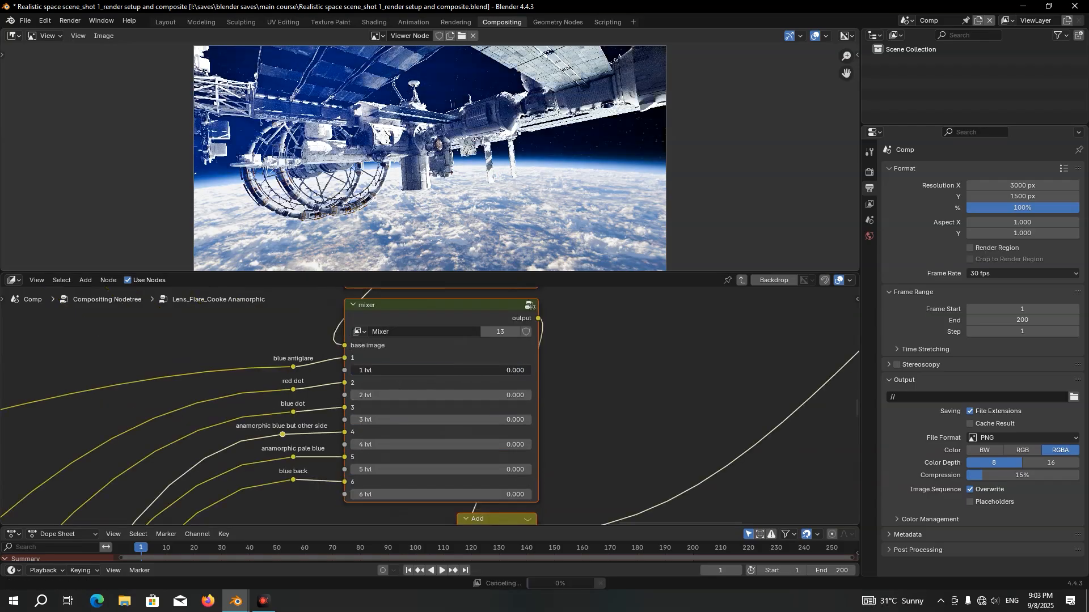
# Set the upper mixer's bloom level (2 lvl) to 0.8
pyautogui.moveTo(510, 305); pyautogui.dragTo(505, 499, button='middle')
pyautogui.scroll(3, 331, 389)
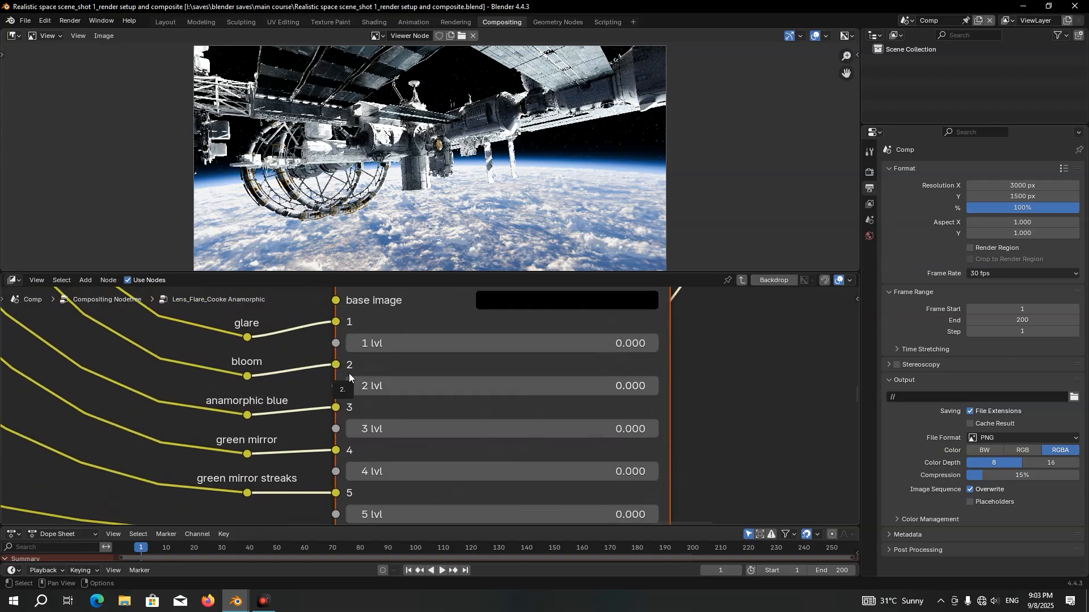
pyautogui.doubleClick(399, 384)
pyautogui.write('0.8')
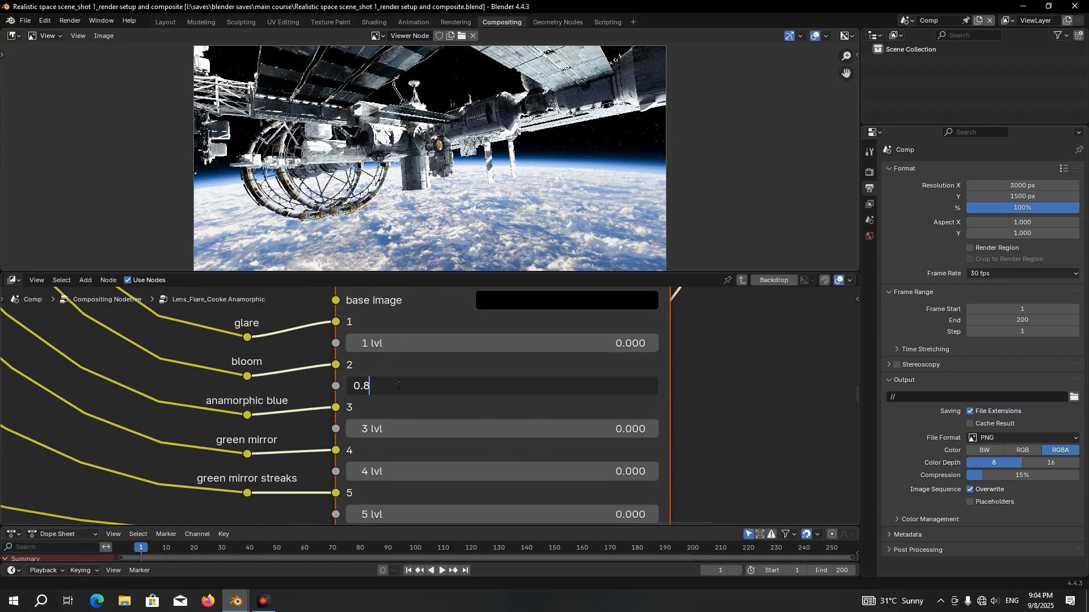
pyautogui.press('Return')
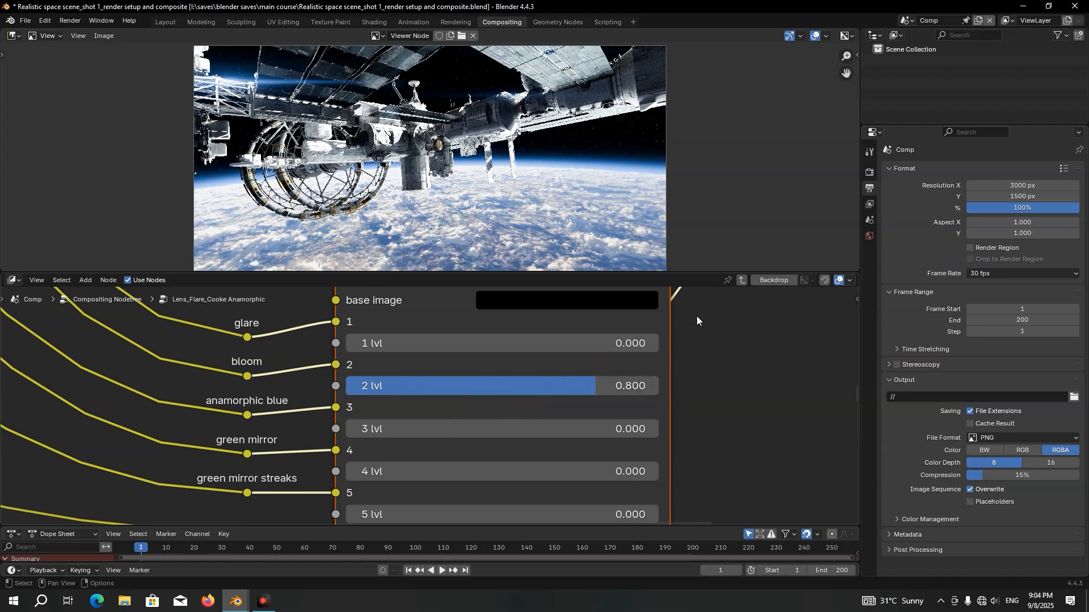
# Return to the main compositing node tree and save the file
pyautogui.click(743, 283)
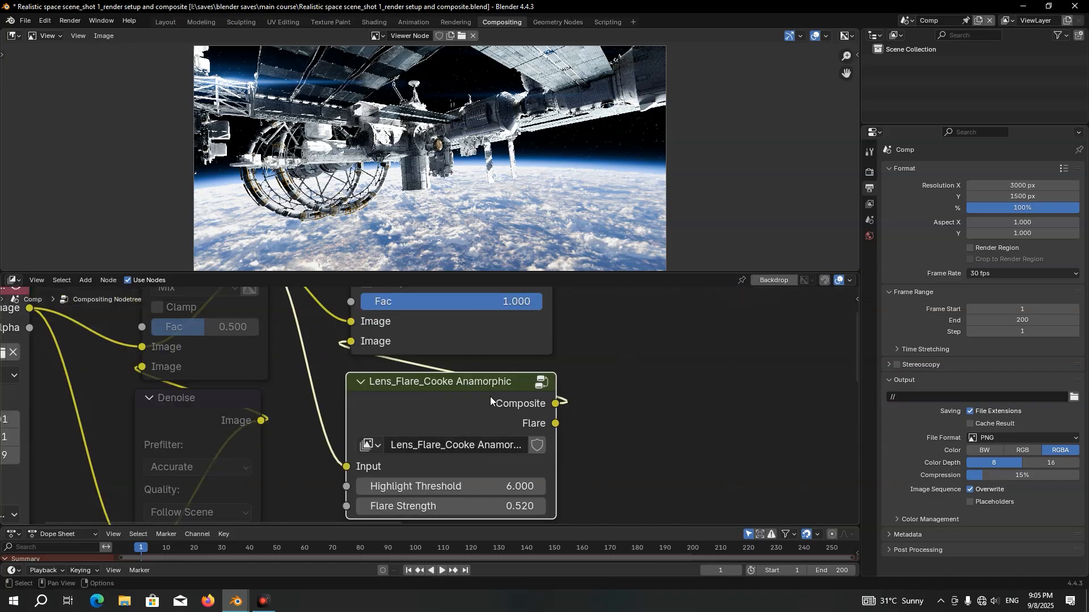
pyautogui.moveTo(465, 382); pyautogui.dragTo(482, 418, button='middle')
pyautogui.moveTo(461, 347); pyautogui.dragTo(471, 410, button='middle')
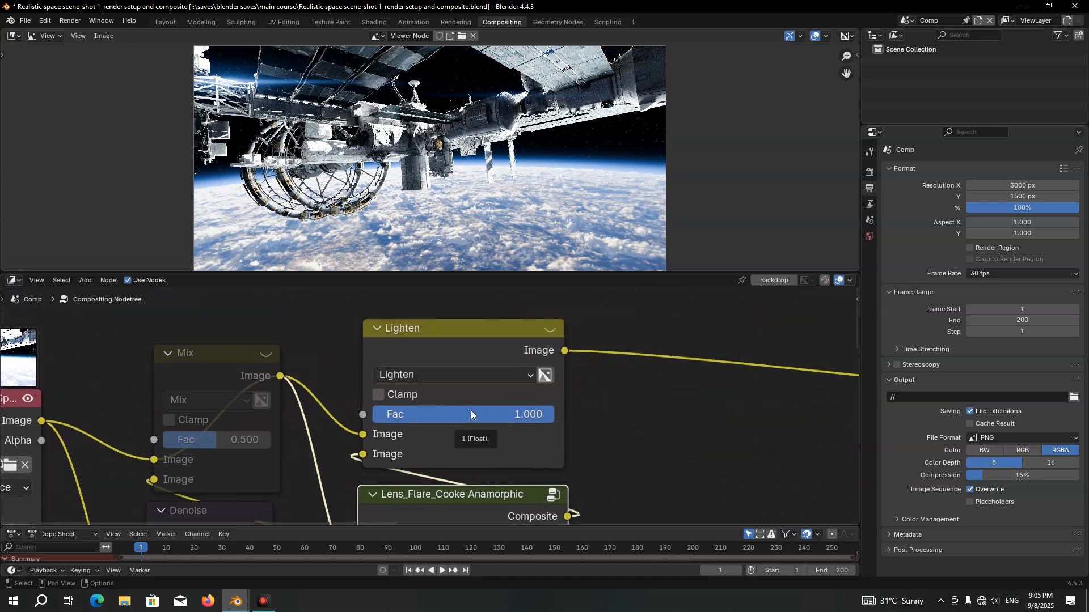
pyautogui.hotkey('ctrl', 's')
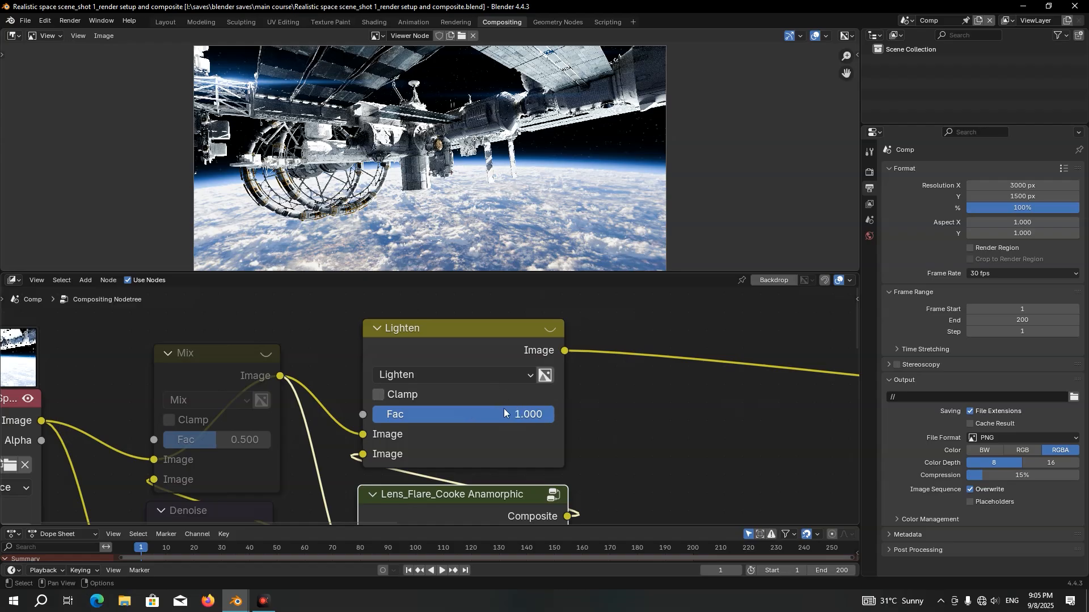
# Duplicate the Lens_Flare_Cooke Anamorphic node along the X axis and place the copy directly beside the original
pyautogui.moveTo(560, 467); pyautogui.dragTo(455, 369, button='middle')
pyautogui.scroll(-1, 518, 406)
pyautogui.click(420, 384)
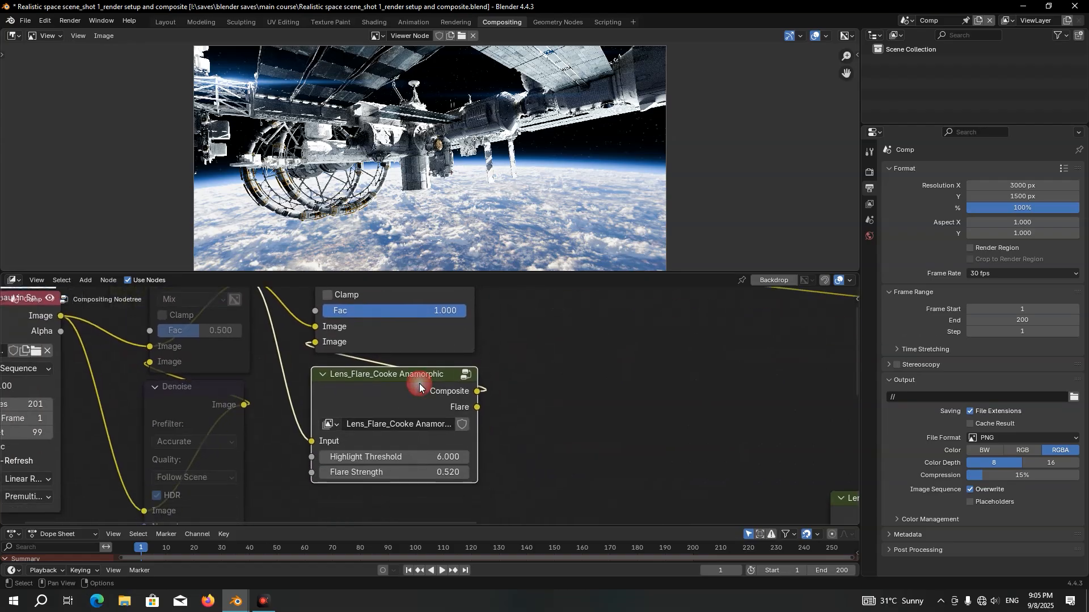
pyautogui.hotkey('shift', 'd')
pyautogui.press('x')
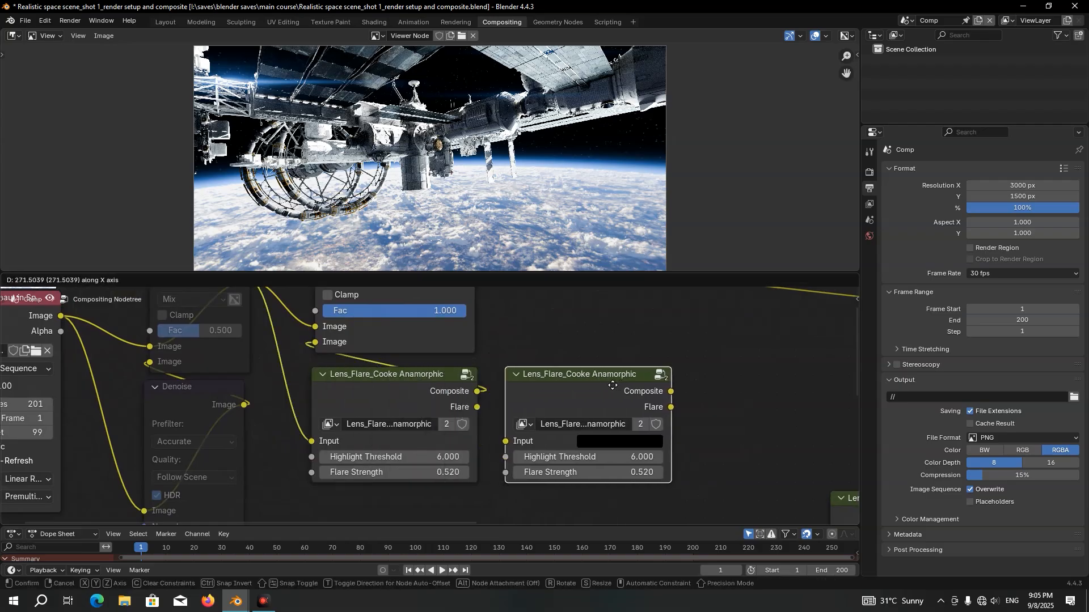
pyautogui.click(612, 386)
# Mute the Lighten node and insert a muted duplicate of it on its output link, above the copied lens flare node
pyautogui.scroll(-1, 558, 318)
pyautogui.moveTo(554, 310); pyautogui.dragTo(510, 351, button='middle')
pyautogui.click(404, 315)
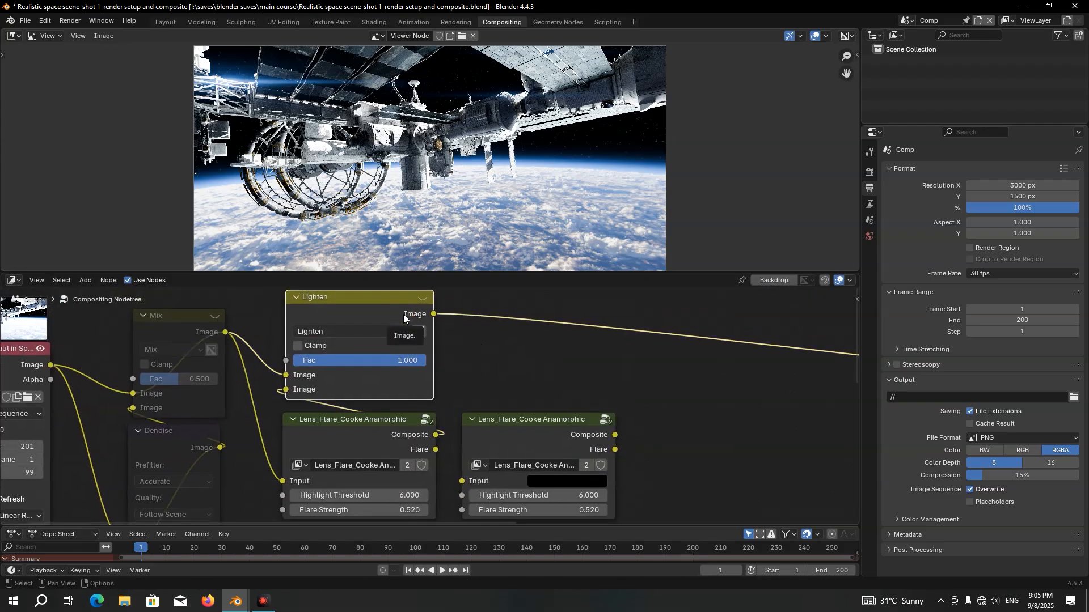
pyautogui.press('m')
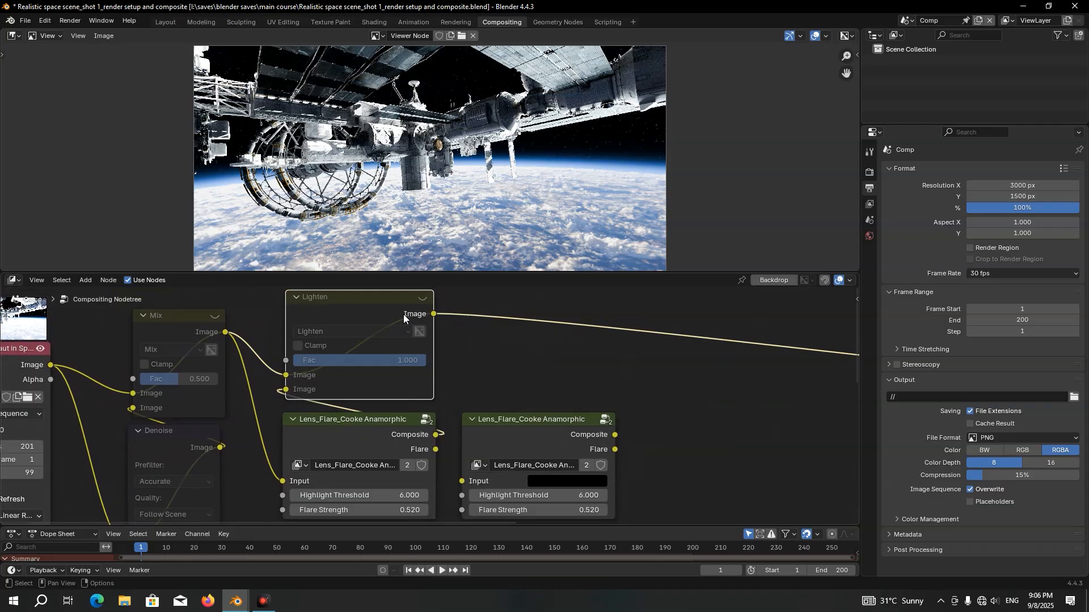
pyautogui.hotkey('shift', 'd')
pyautogui.press('x')
pyautogui.click(570, 313)
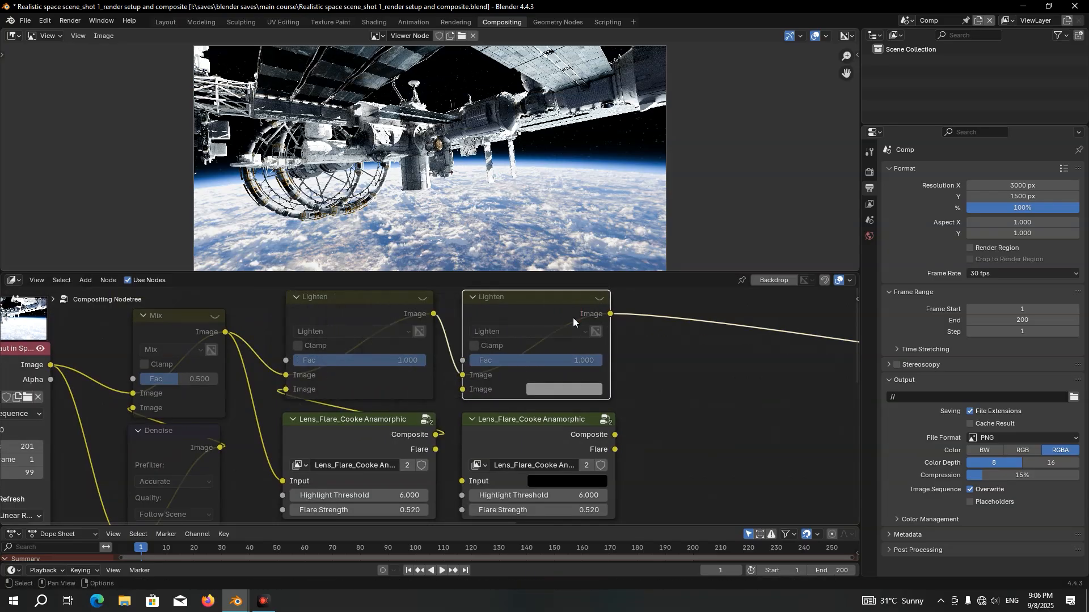
pyautogui.press('m')
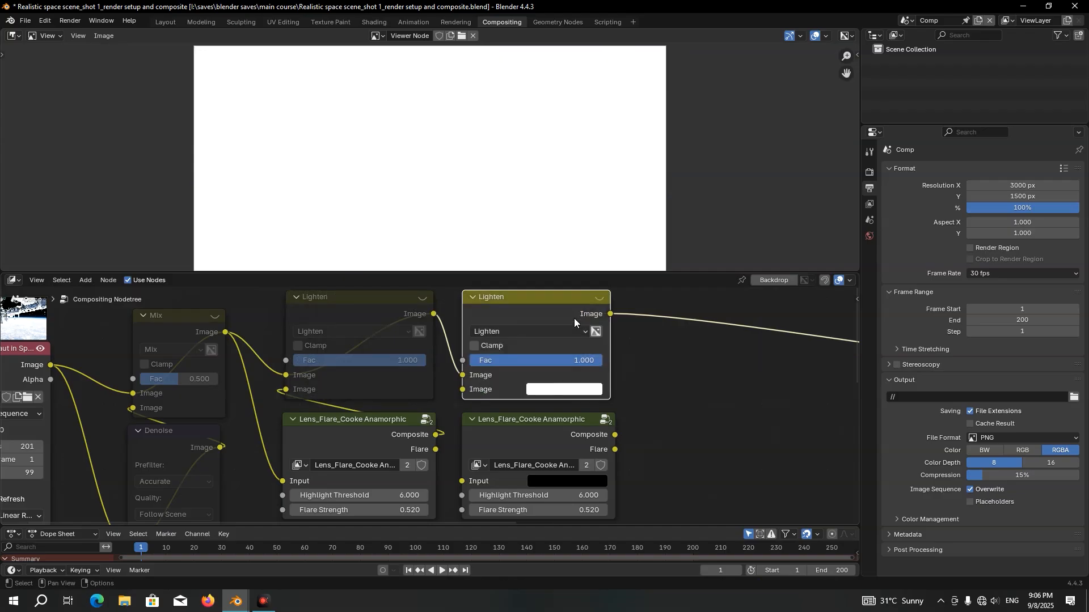
pyautogui.hotkey('ctrl', 'z')
# Wire the copied lens flare node between the muted Mix output and the second Lighten node's second Image input, and unmute that Lighten node
pyautogui.moveTo(617, 427); pyautogui.dragTo(465, 383)
pyautogui.moveTo(227, 325); pyautogui.dragTo(464, 473)
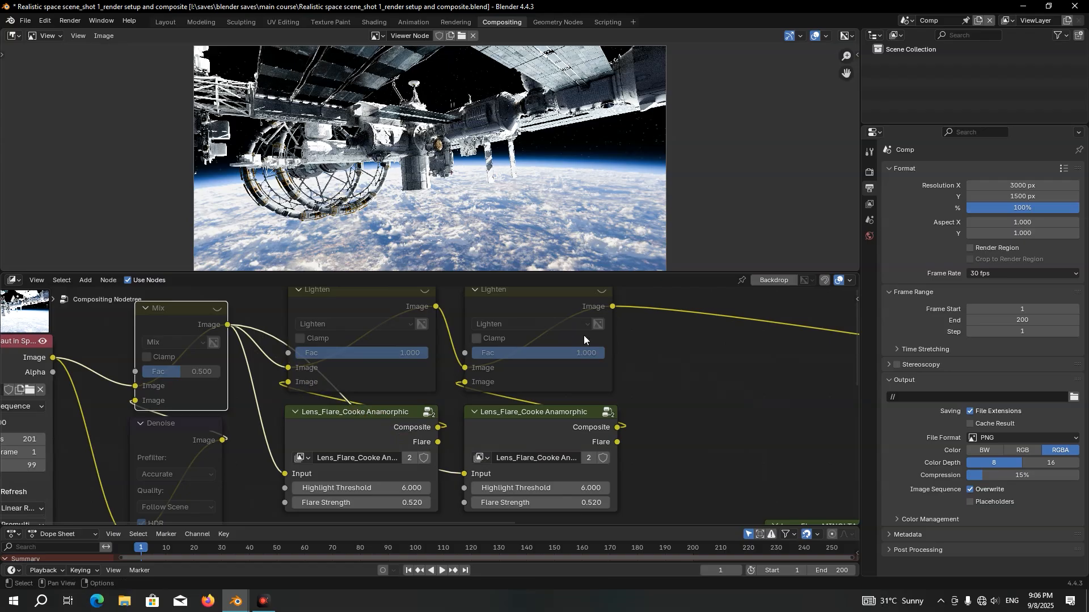
pyautogui.click(566, 314)
pyautogui.press('m')
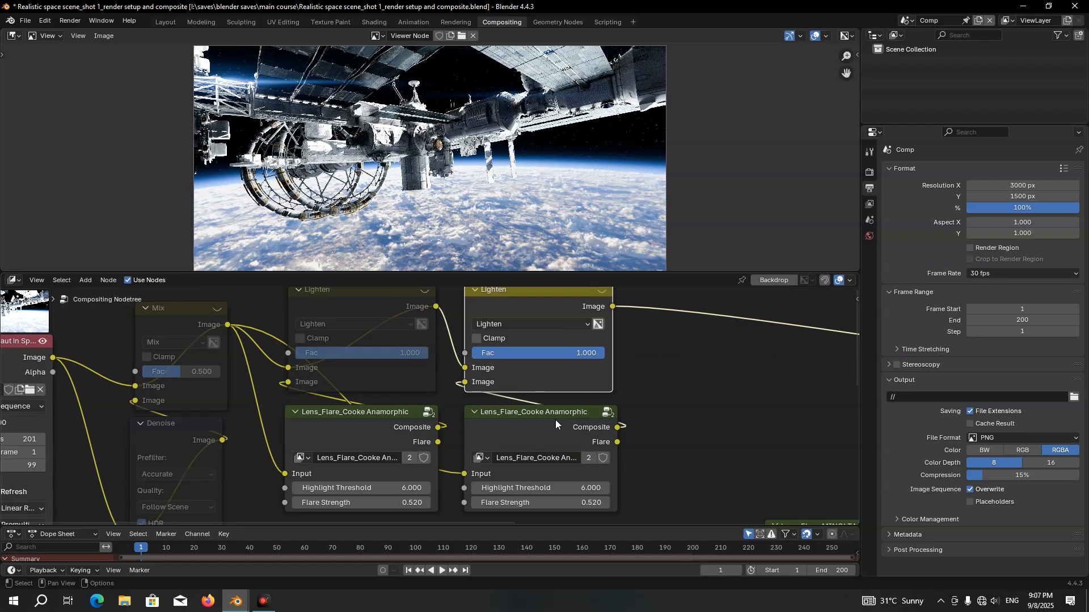
# Make the copied Cooke Anamorphic group a single-user copy and lower the bloom level (2 lvl) inside it
pyautogui.click(588, 459)
pyautogui.click(538, 421)
pyautogui.press('Tab')
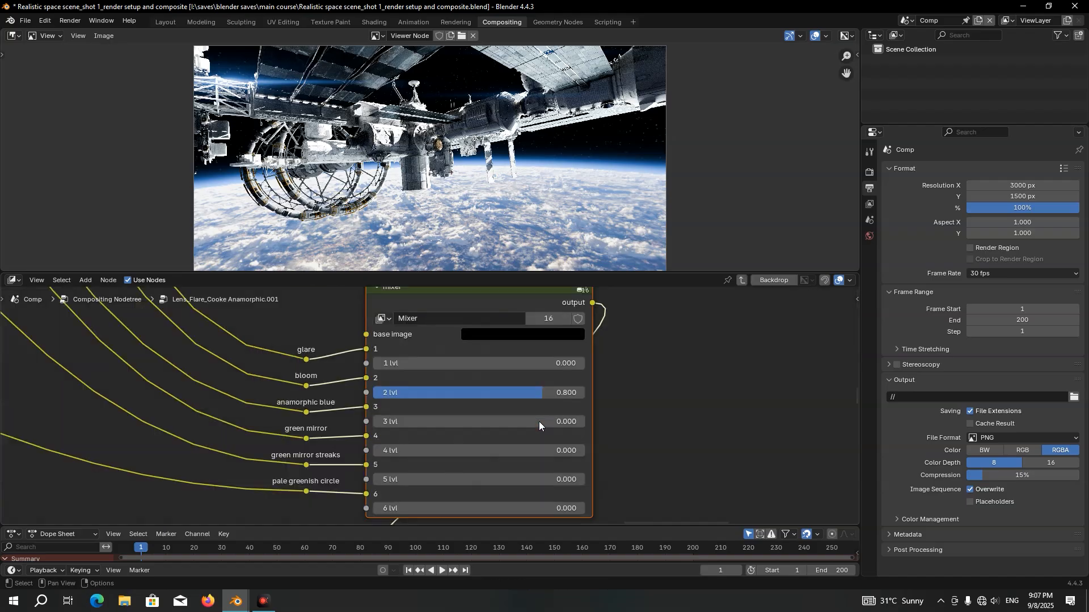
pyautogui.moveTo(532, 391); pyautogui.dragTo(412, 391)
pyautogui.moveTo(412, 391); pyautogui.dragTo(373, 380, button='middle')
# Set the blue antiglare level (1 lvl) of the copied group's lower mixer to 0.2
pyautogui.moveTo(443, 454)
pyautogui.mouseDown(button='middle')
pyautogui.moveTo(470, 302)
pyautogui.moveTo(464, 453)
pyautogui.mouseUp(button='middle')
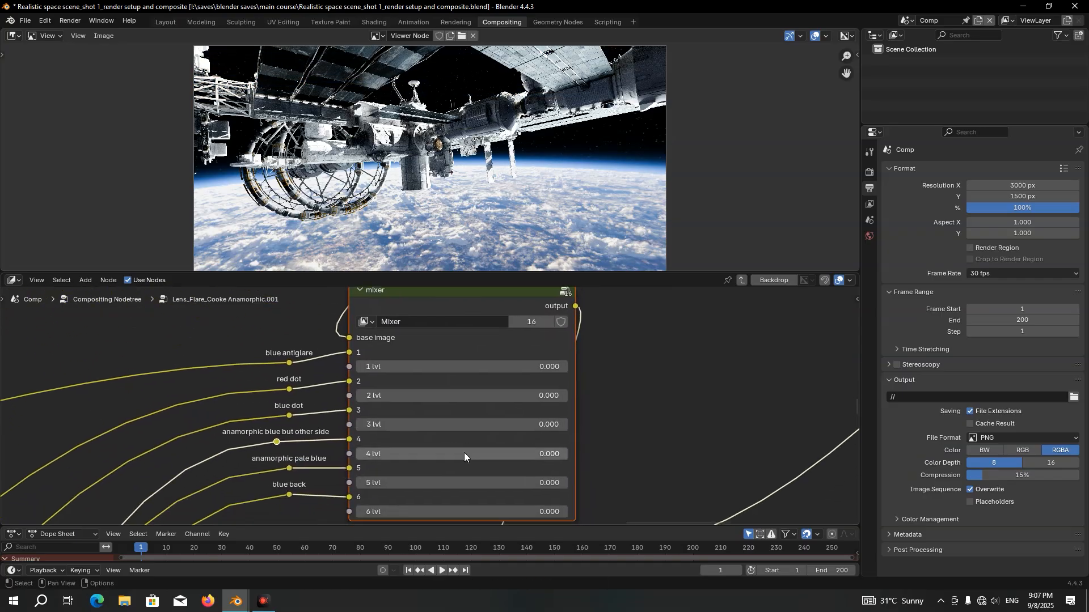
pyautogui.scroll(4, 426, 408)
pyautogui.scroll(2, 322, 360)
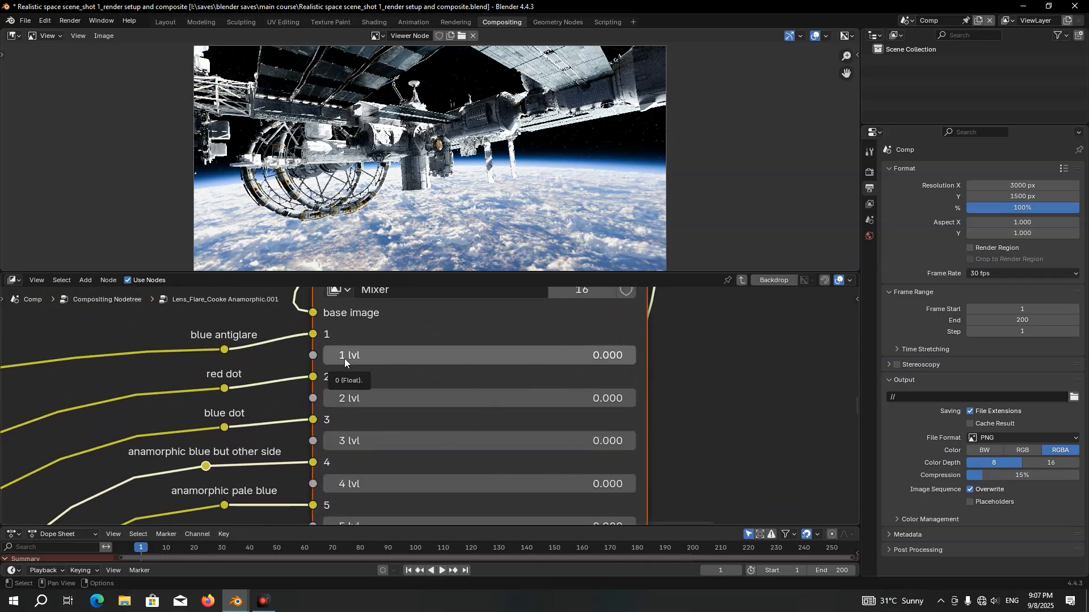
pyautogui.moveTo(345, 359); pyautogui.dragTo(499, 358)
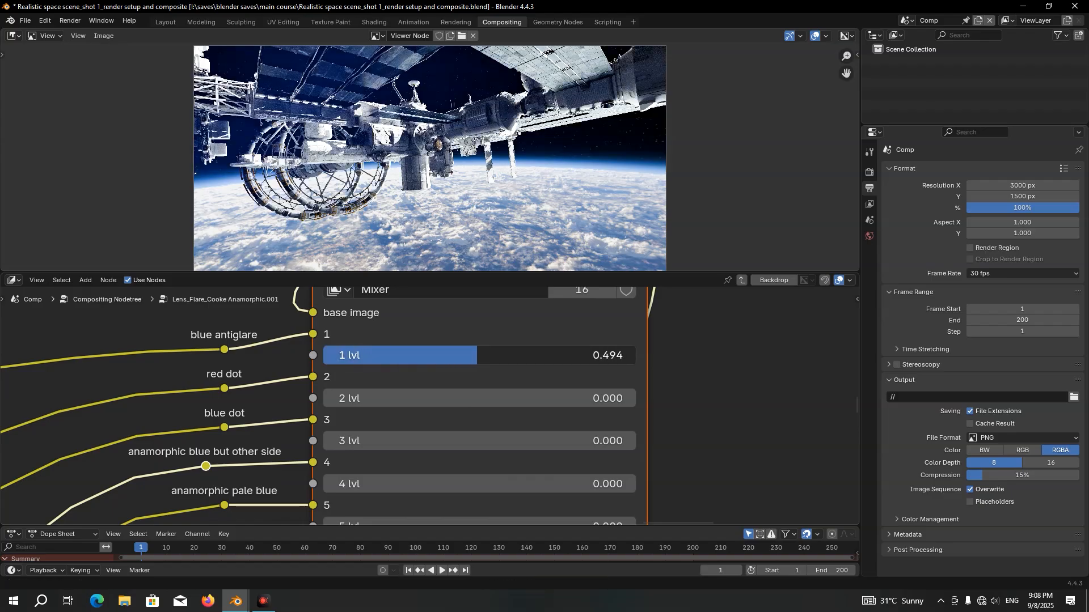
pyautogui.click(453, 355)
pyautogui.write('0.2')
pyautogui.press('Return')
# Leave the node group and set the second Lighten node's Fac to 0.5
pyautogui.press('Tab')
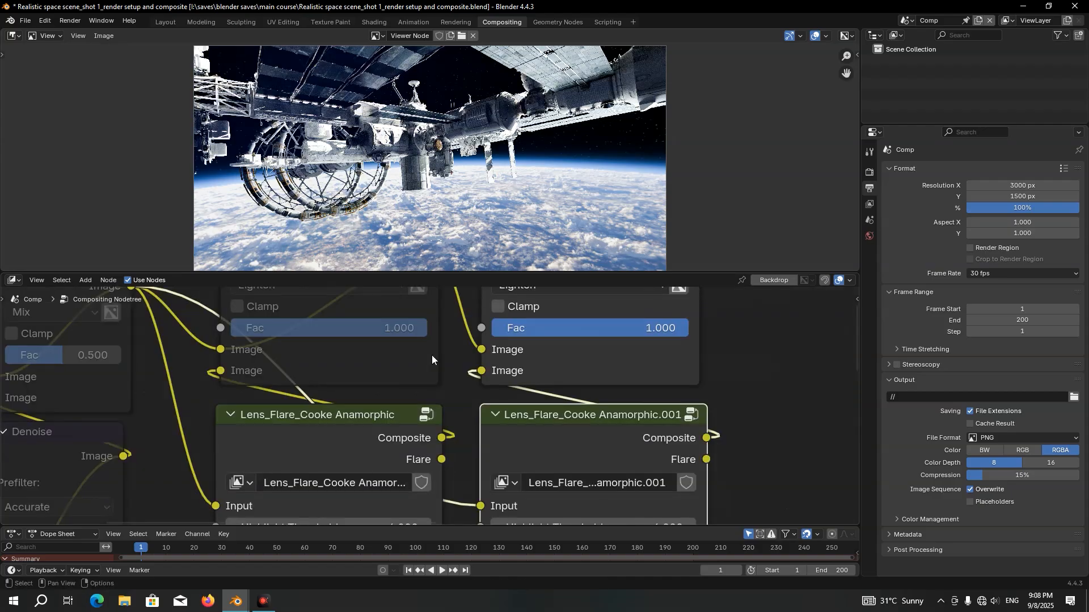
pyautogui.moveTo(593, 326); pyautogui.dragTo(547, 406, button='middle')
pyautogui.click(549, 403)
pyautogui.write('0.5')
pyautogui.press('Return')
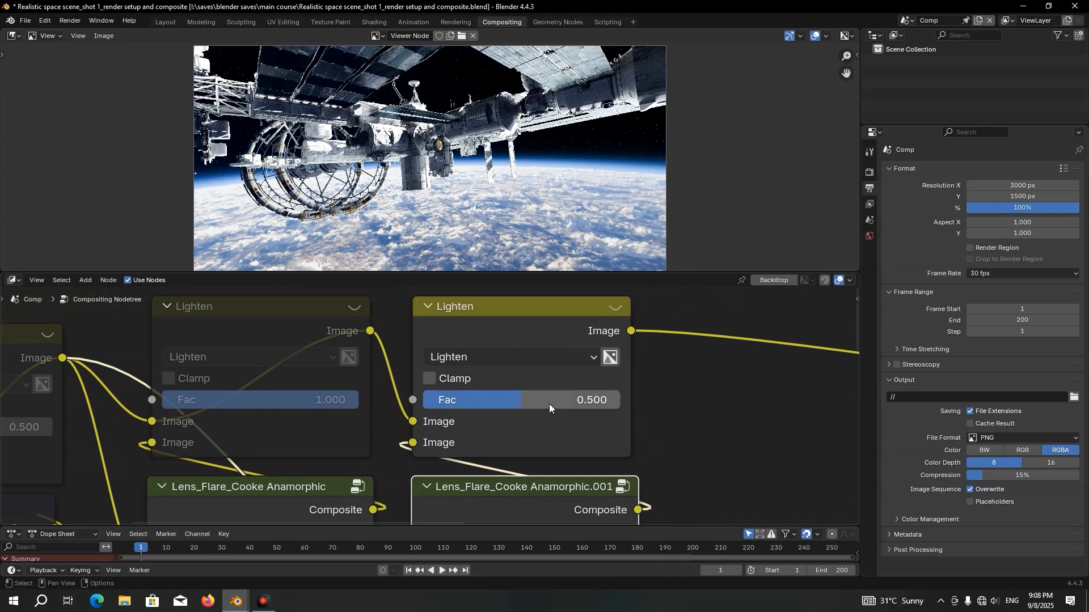
# Compare the image with the second Lighten node muted and unmuted, and save the file
pyautogui.click(540, 322)
pyautogui.press('m')
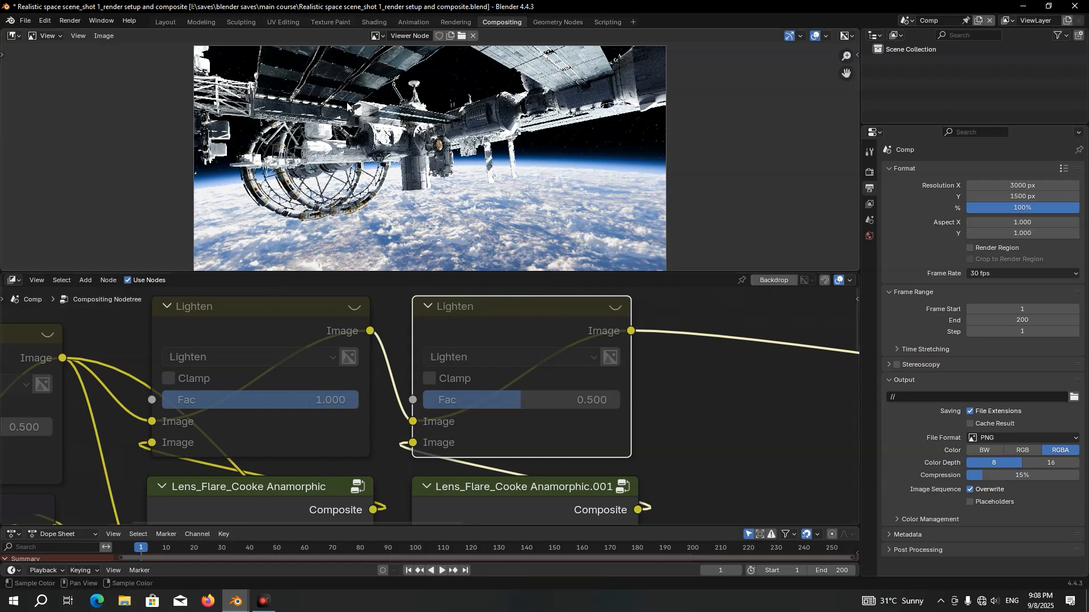
pyautogui.press('m')
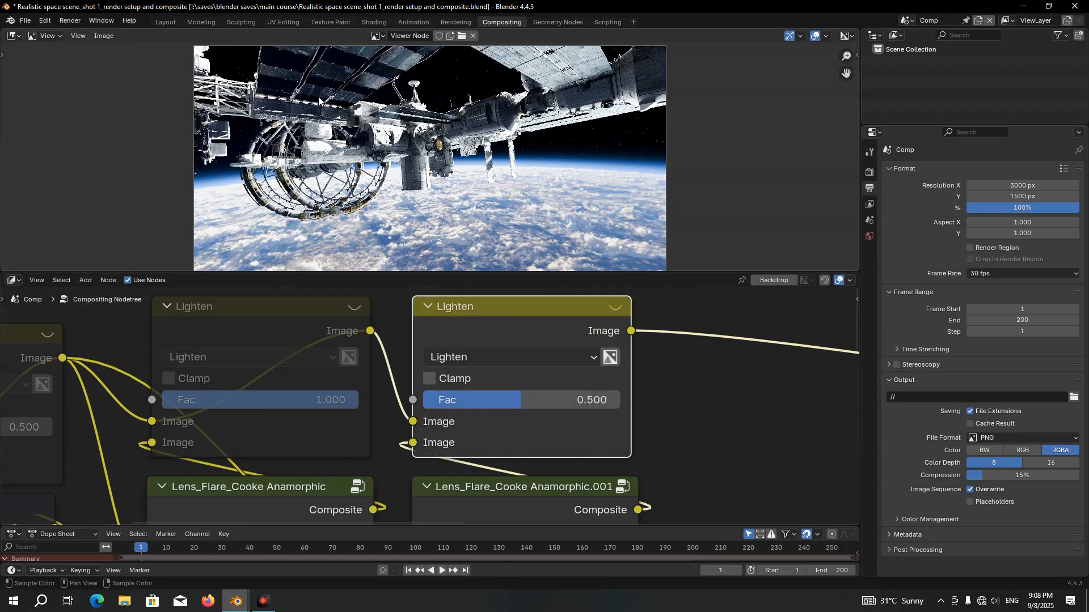
pyautogui.hotkey('ctrl', 's')
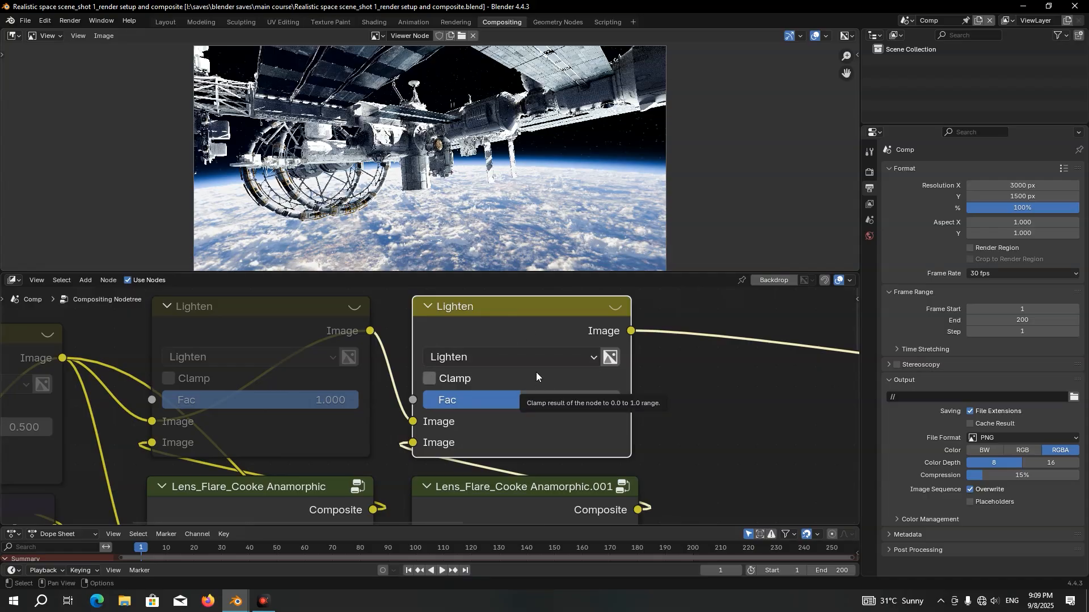
# Mute the second Lighten node and move the Lens_Flare_MINOLTA 50mm F2 node beside the Cooke Anamorphic.001 node
pyautogui.press('m')
pyautogui.scroll(-2, 536, 372)
pyautogui.moveTo(632, 447); pyautogui.dragTo(445, 332, button='middle')
pyautogui.scroll(-1, 445, 332)
pyautogui.scroll(-3, 556, 387)
pyautogui.moveTo(550, 443); pyautogui.dragTo(481, 375)
pyautogui.scroll(3, 482, 375)
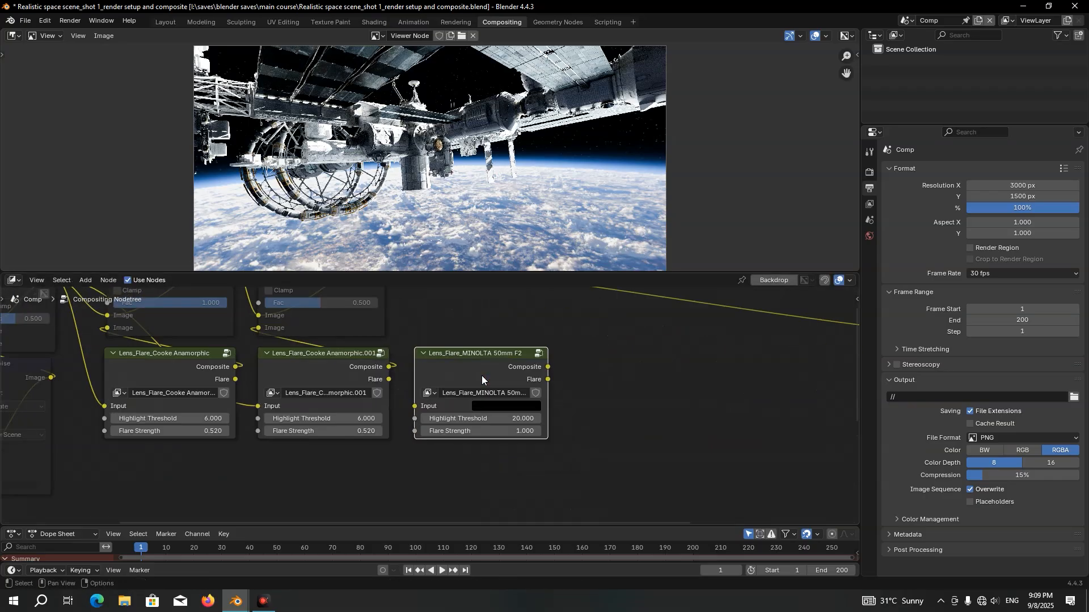
# Insert a duplicate of the second Lighten node on its output link, above the MINOLTA 50mm F2 node, and unmute it
pyautogui.click(311, 301)
pyautogui.moveTo(311, 301); pyautogui.dragTo(338, 323, button='middle')
pyautogui.hotkey('shift', 'd')
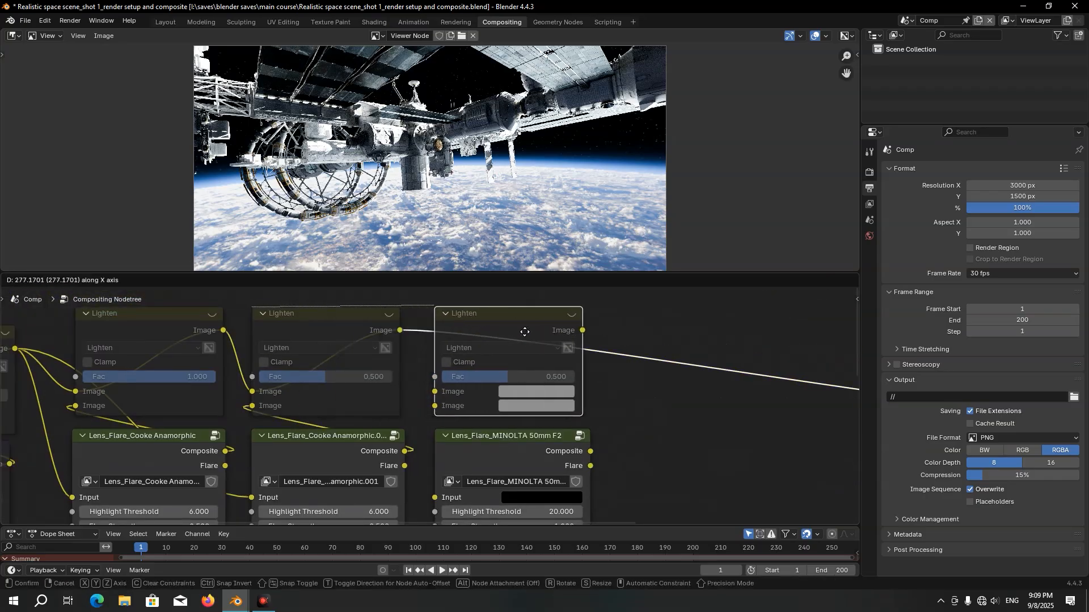
pyautogui.press('m')
pyautogui.moveTo(534, 347); pyautogui.dragTo(526, 328, button='middle')
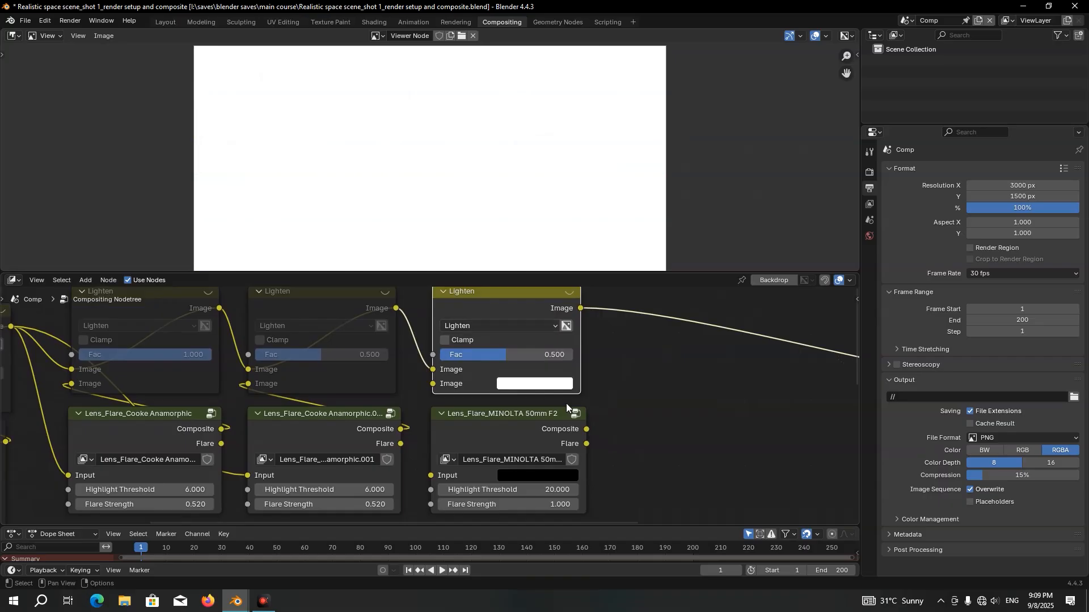
# Wire the MINOLTA 50mm F2 node between the muted Mix output and the third Lighten's second Image input, and set that Lighten's Fac to 1
pyautogui.moveTo(588, 429); pyautogui.dragTo(447, 383)
pyautogui.moveTo(39, 340); pyautogui.dragTo(65, 334, button='middle')
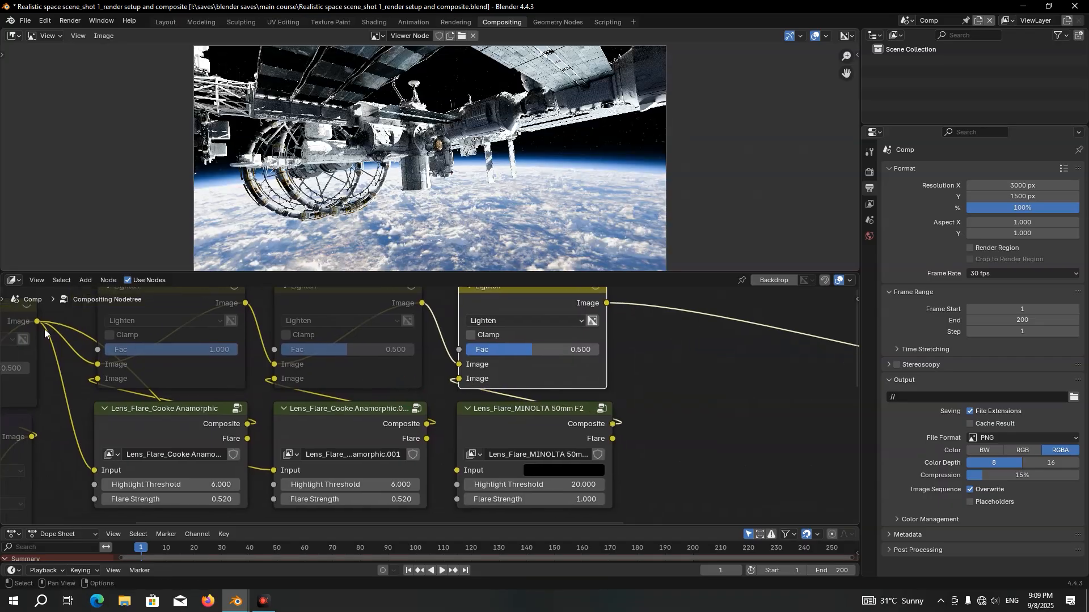
pyautogui.moveTo(37, 323); pyautogui.dragTo(455, 461)
pyautogui.moveTo(499, 355); pyautogui.dragTo(599, 350)
pyautogui.scroll(2, 526, 410)
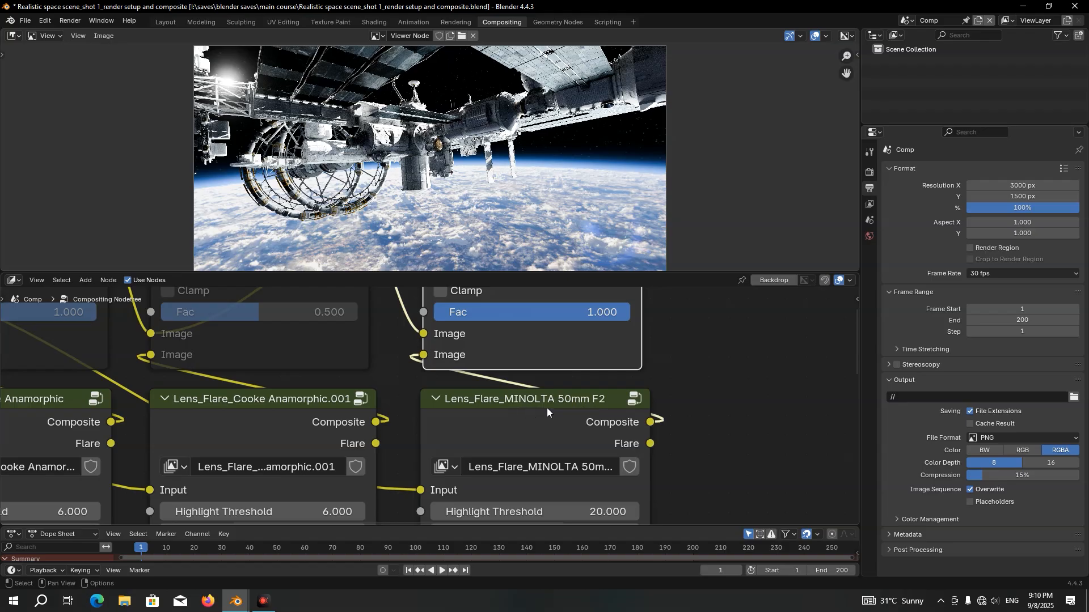
# Set the MINOLTA 50mm F2 flare node's Highlight Threshold to 3 and Flare Strength to 1.9
pyautogui.scroll(-2, 578, 406)
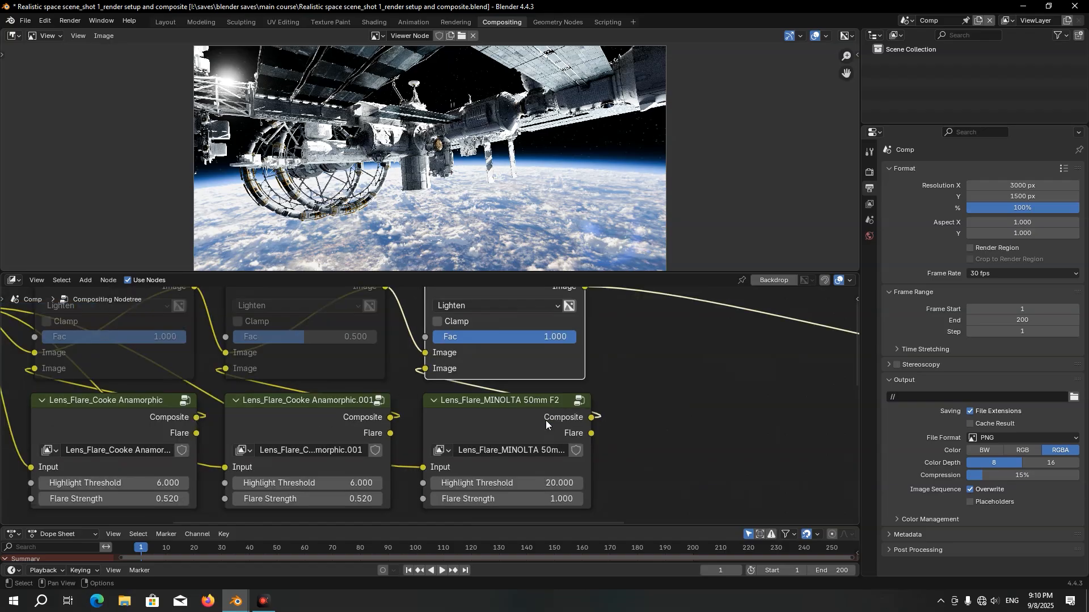
pyautogui.click(547, 482)
pyautogui.write('5')
pyautogui.press('Return')
pyautogui.click(550, 498)
pyautogui.write('1.')
pyautogui.write('5')
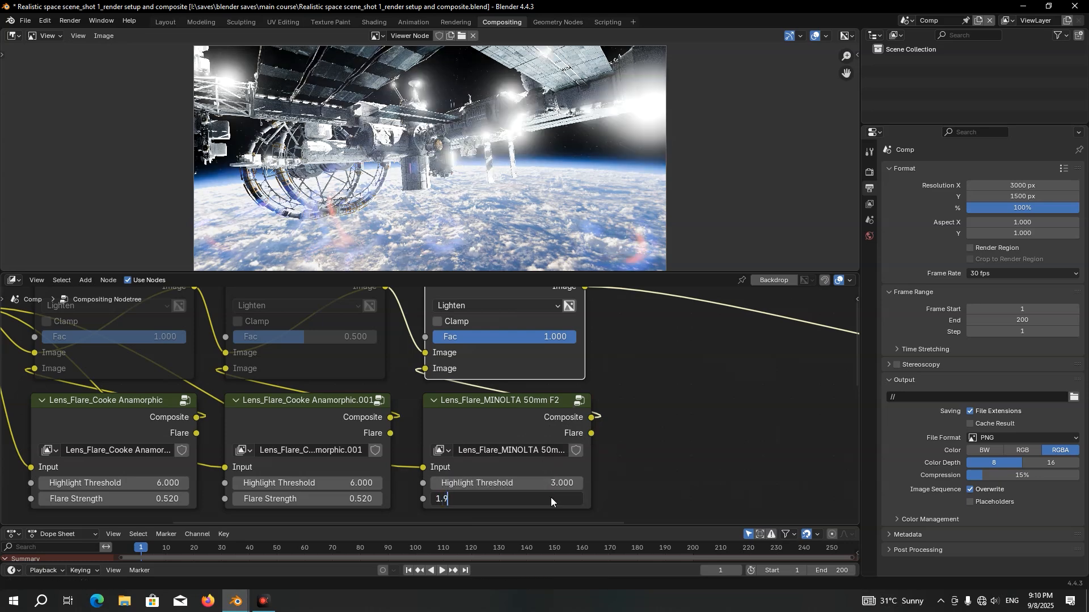
pyautogui.press('Return')
# Open the Lens_Flare_MINOLTA 50mm F2 group and set all six levels of the upper mixer node to 0
pyautogui.click(528, 433)
pyautogui.press('Tab')
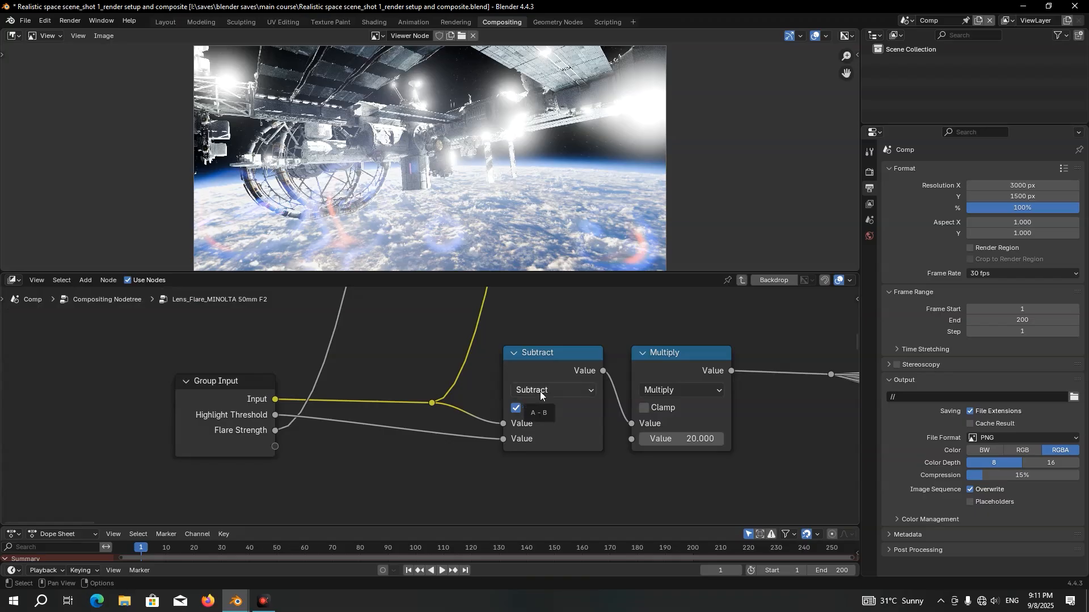
pyautogui.press('Tab')
pyautogui.scroll(6, 481, 403)
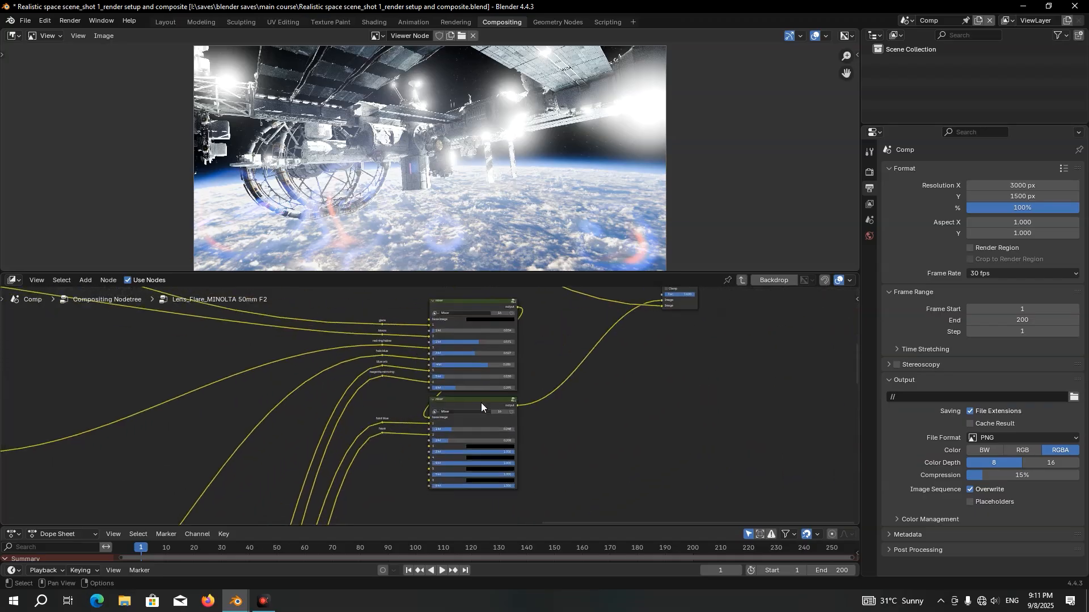
pyautogui.click(425, 354)
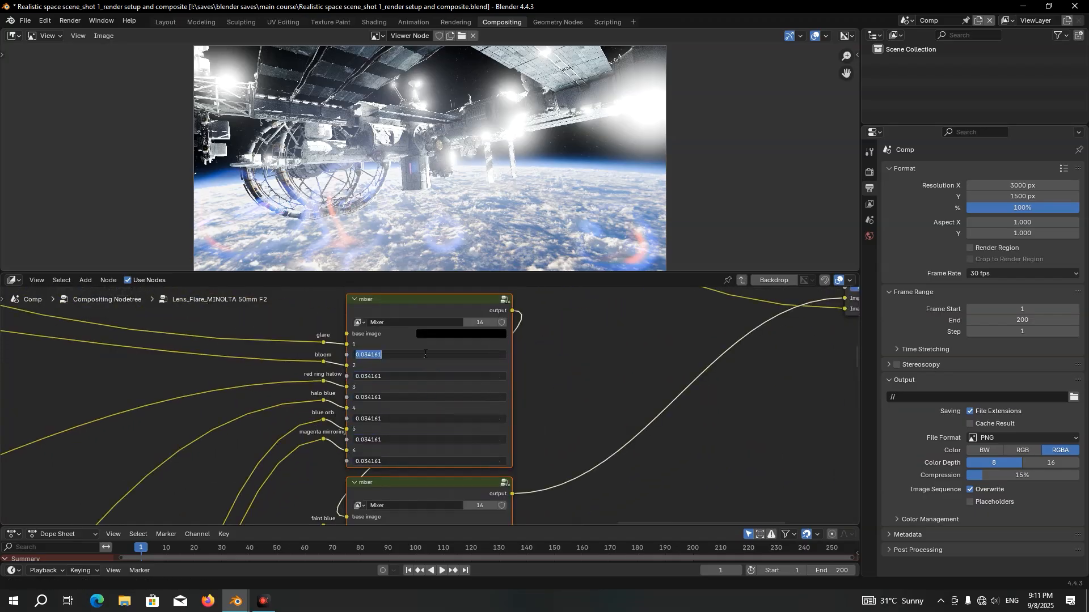
pyautogui.write('0')
pyautogui.press('Return')
# Set all six levels of the lower mixer node in the MINOLTA group to 0
pyautogui.moveTo(436, 421); pyautogui.dragTo(414, 257, button='middle')
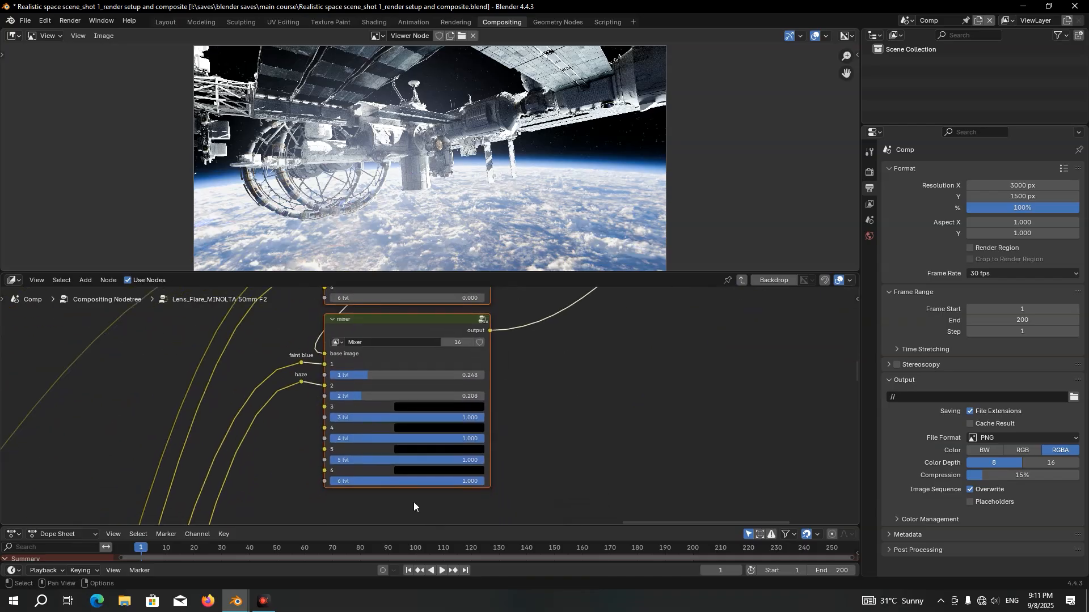
pyautogui.moveTo(383, 375); pyautogui.dragTo(384, 481)
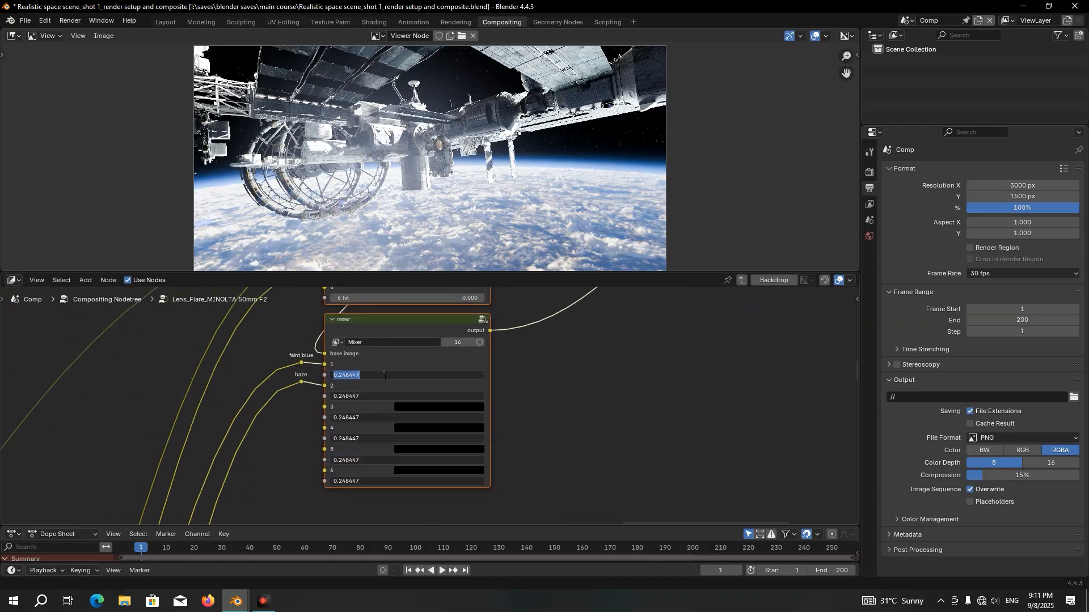
pyautogui.write('0')
pyautogui.press('Return')
# Set the upper mixer's 3 lvl, next to the red ring halow input, to 0.155
pyautogui.moveTo(383, 376); pyautogui.dragTo(340, 521, button='middle')
pyautogui.scroll(9, 298, 382)
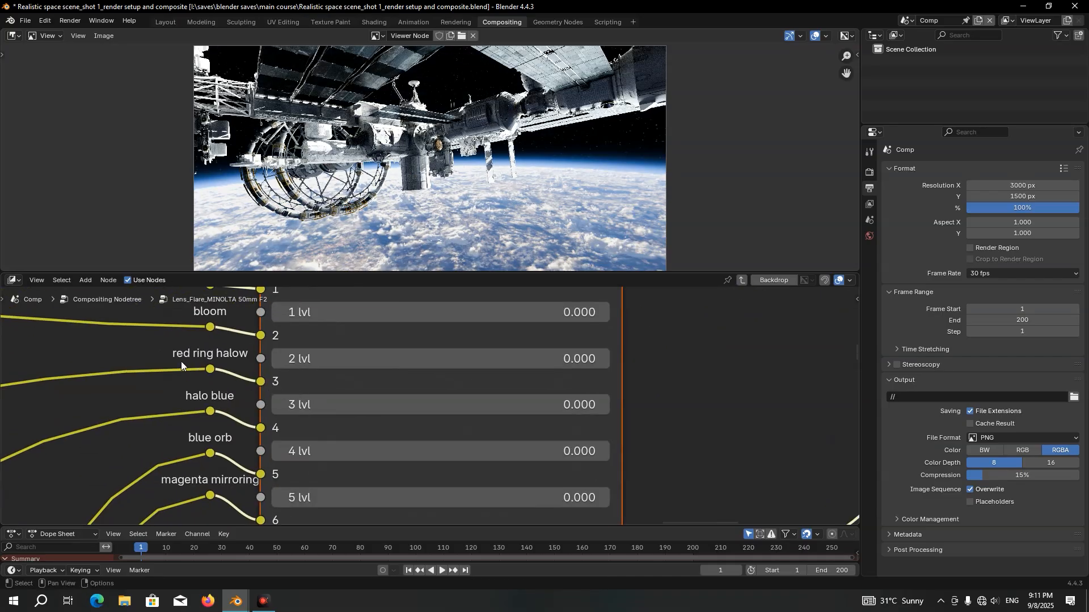
pyautogui.click(214, 371)
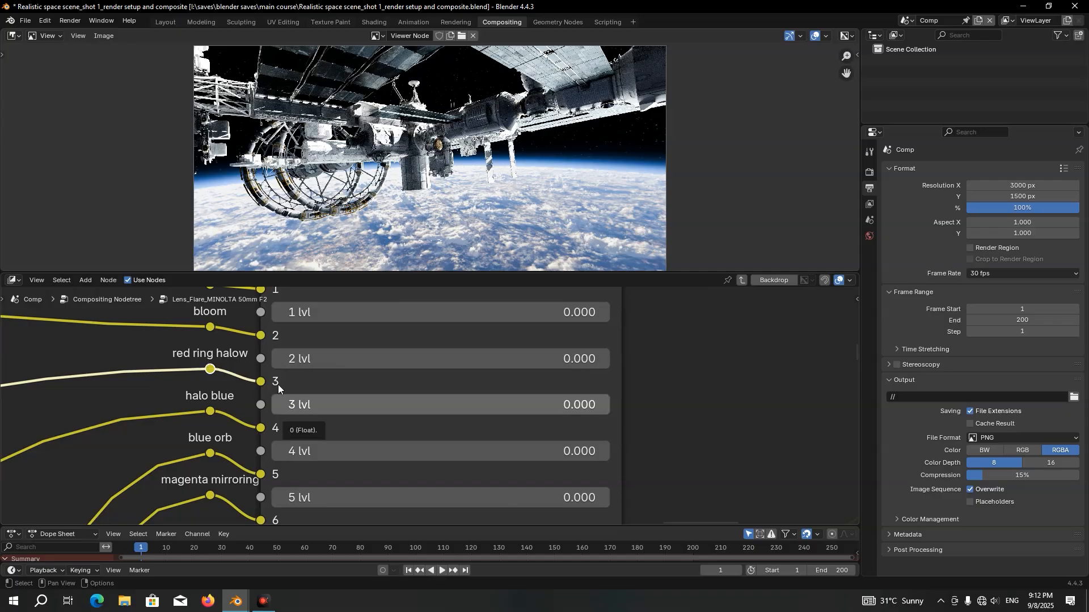
pyautogui.moveTo(295, 367); pyautogui.dragTo(270, 362, button='middle')
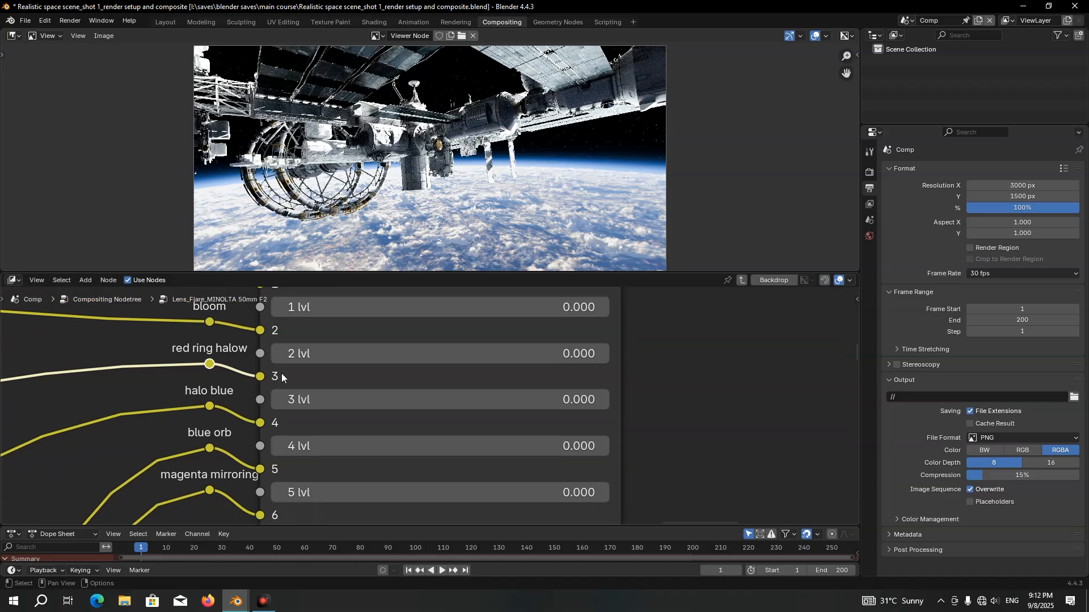
pyautogui.click(319, 400)
pyautogui.write('0.')
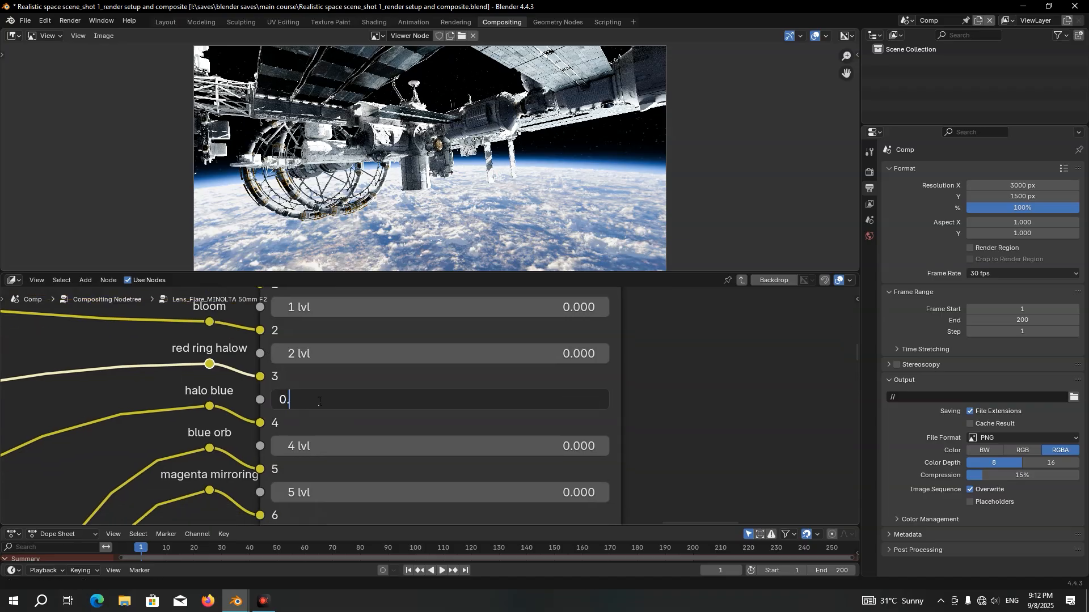
pyautogui.write('155')
pyautogui.press('Return')
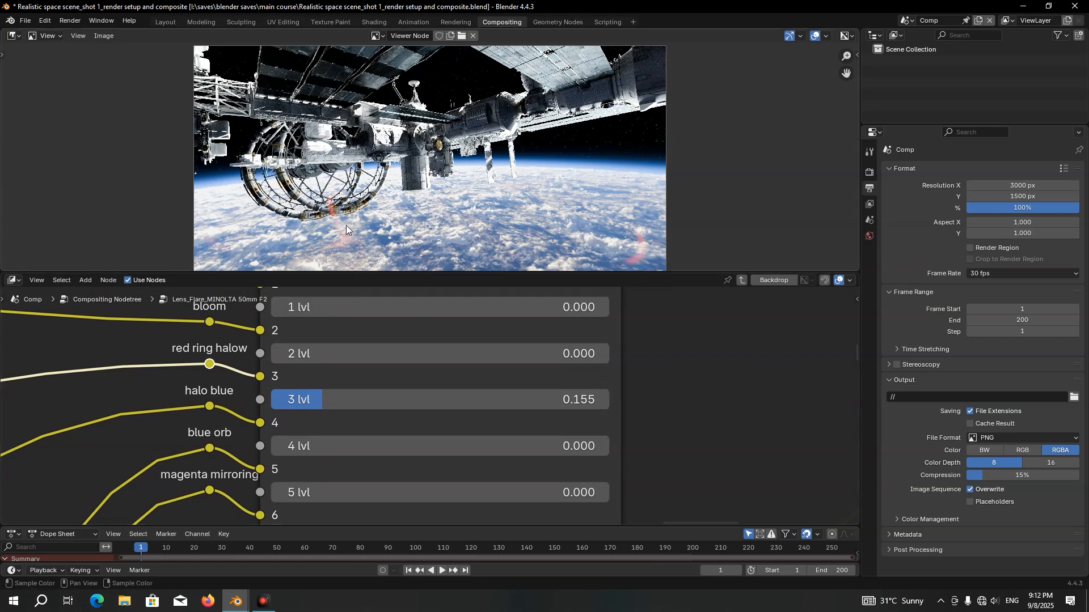
pyautogui.moveTo(322, 393); pyautogui.dragTo(508, 392)
pyautogui.press('Escape')
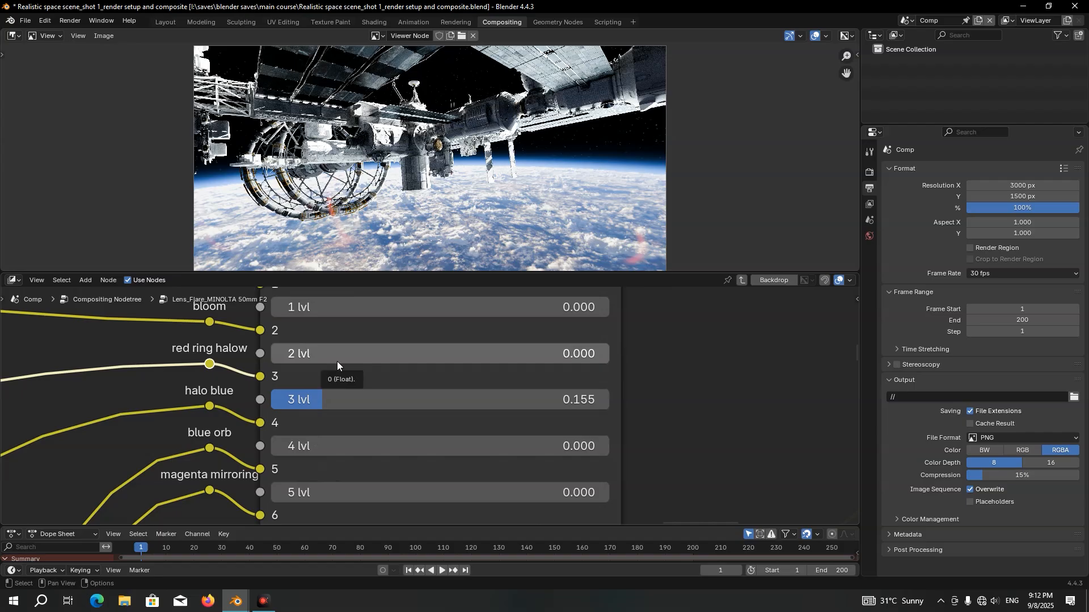
# Try a value of 0.06 for the upper mixer's 4 lvl
pyautogui.click(312, 440)
pyautogui.write('0.06')
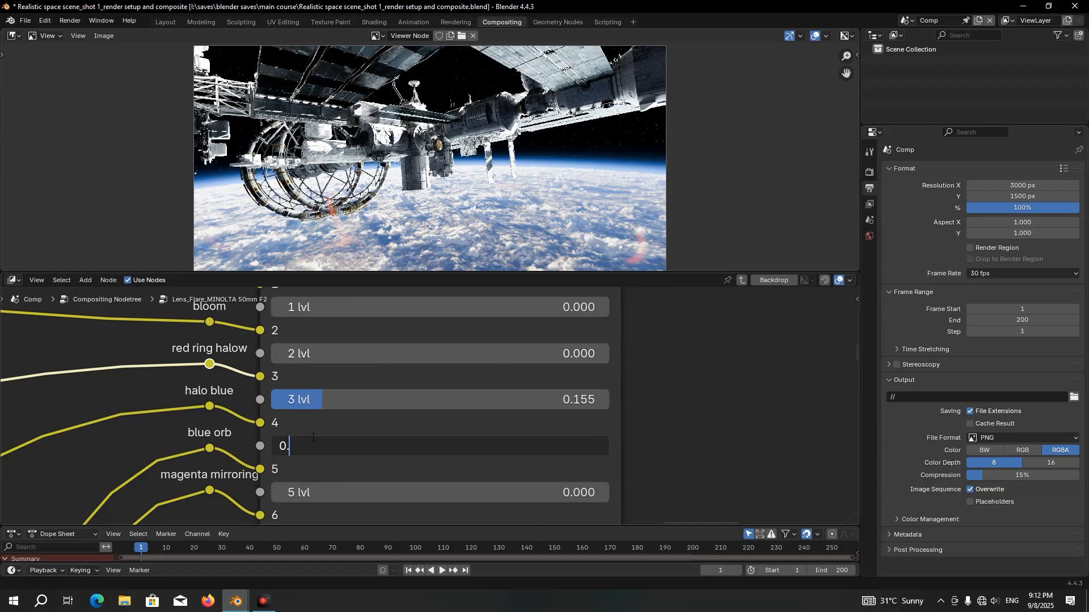
pyautogui.press('Return')
pyautogui.scroll(1, 289, 420)
pyautogui.moveTo(289, 418); pyautogui.dragTo(345, 410)
pyautogui.press('Escape')
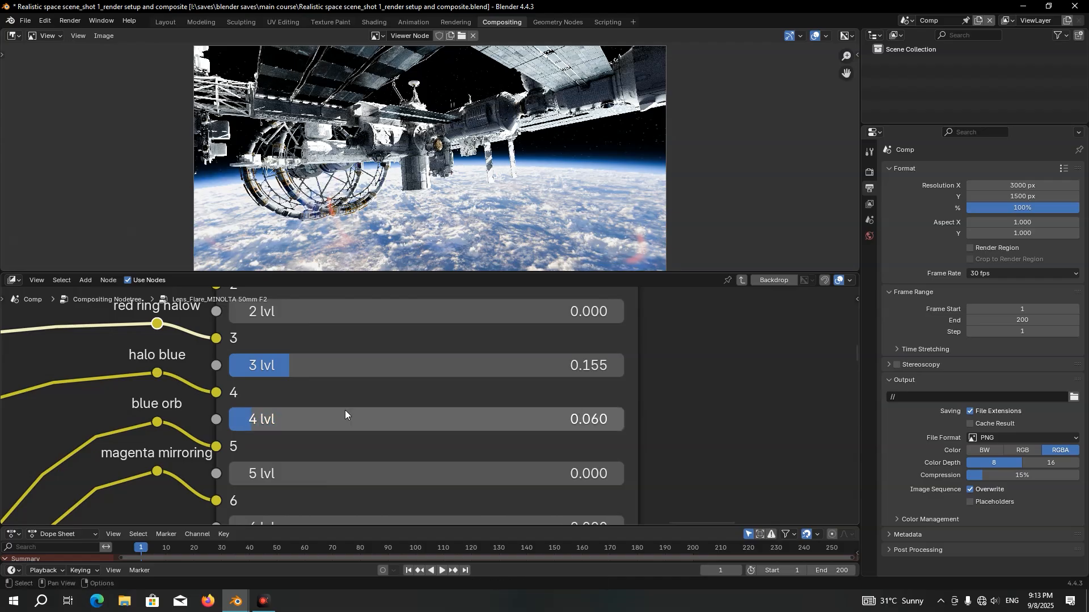
# Set the upper mixer's 4 lvl to 0.08 and save the file
pyautogui.click(588, 420)
pyautogui.write('0.08')
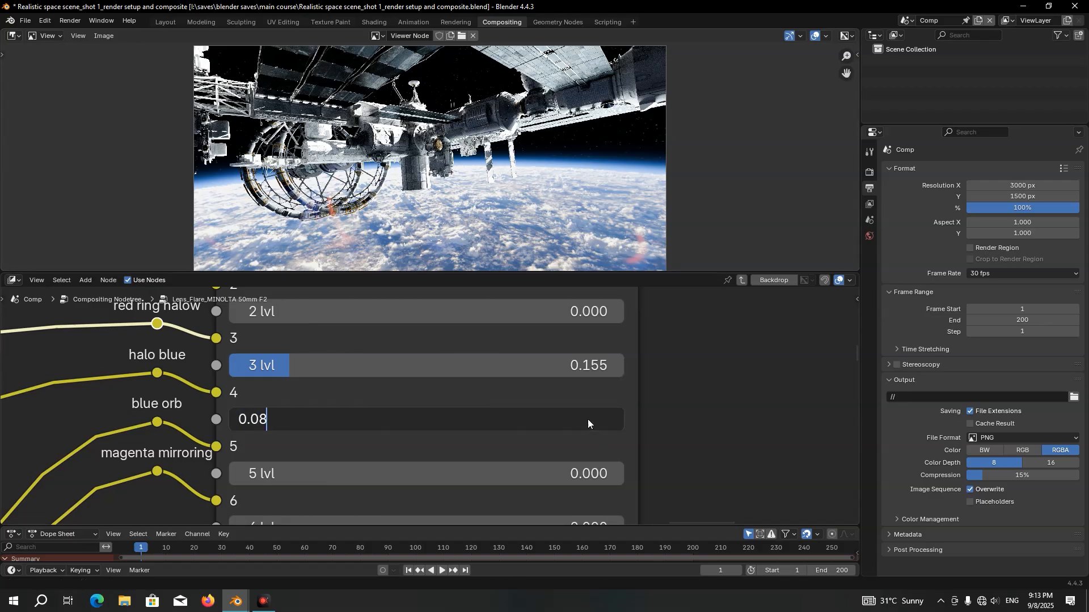
pyautogui.press('Return')
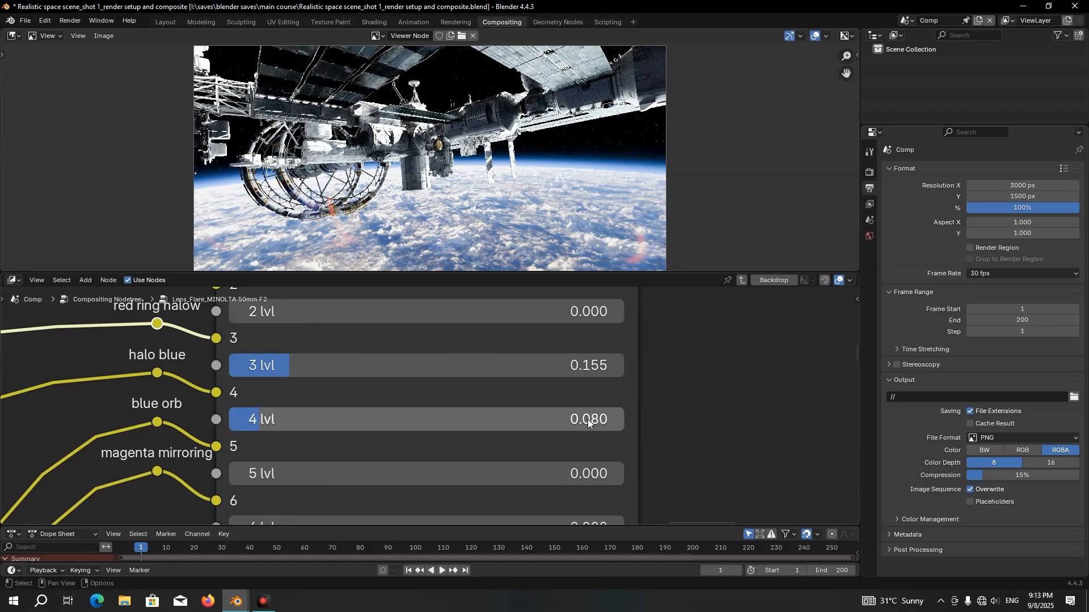
pyautogui.hotkey('ctrl', 's')
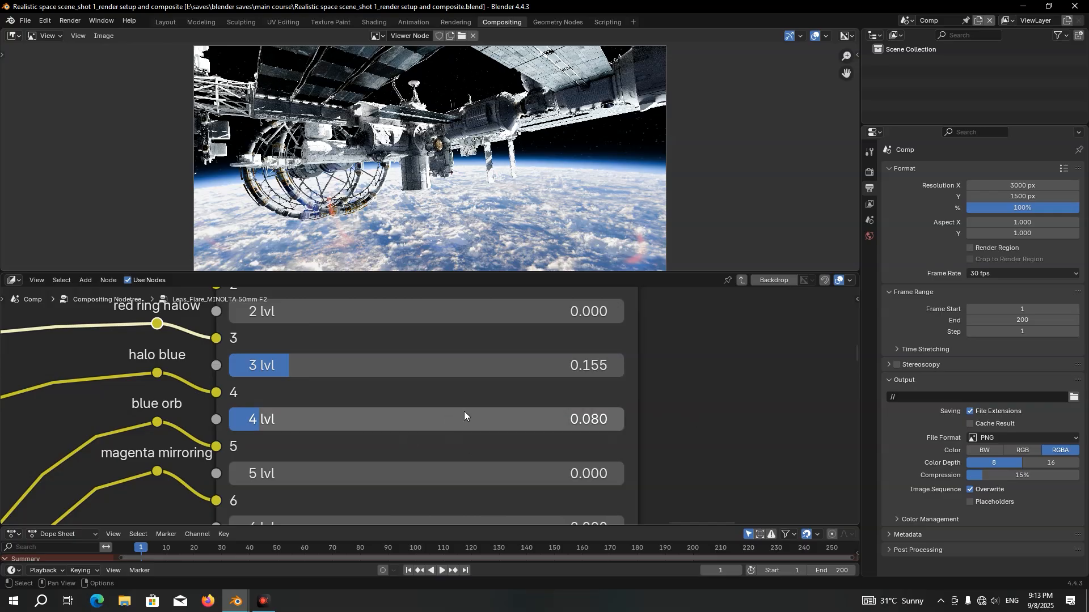
# Leave the MINOLTA group and set the third Lighten node's Fac to 0.6
pyautogui.press('Tab')
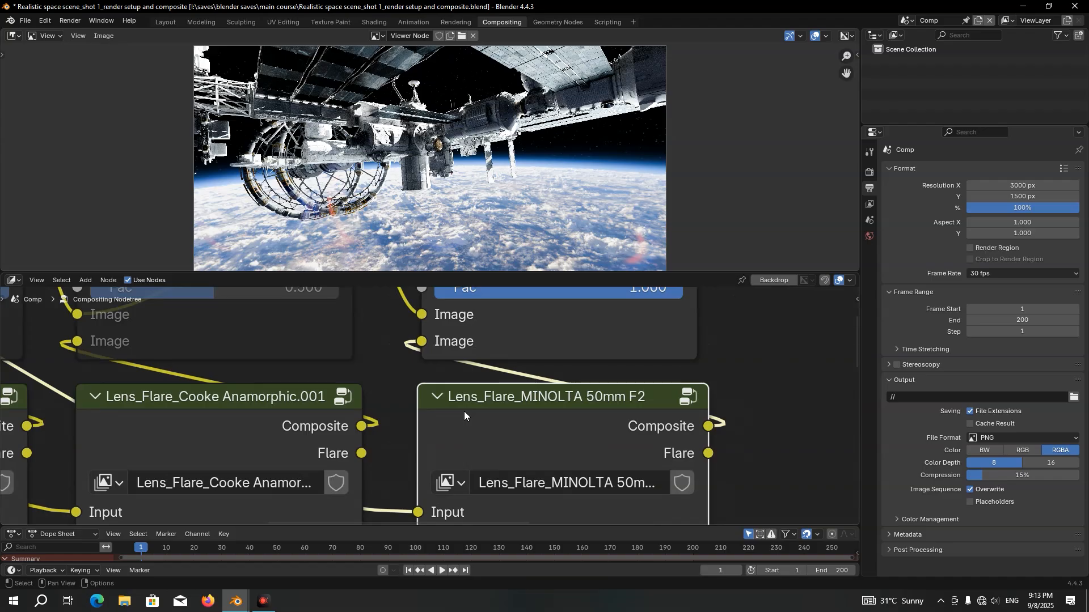
pyautogui.scroll(-1, 464, 411)
pyautogui.moveTo(594, 356); pyautogui.dragTo(523, 441, button='middle')
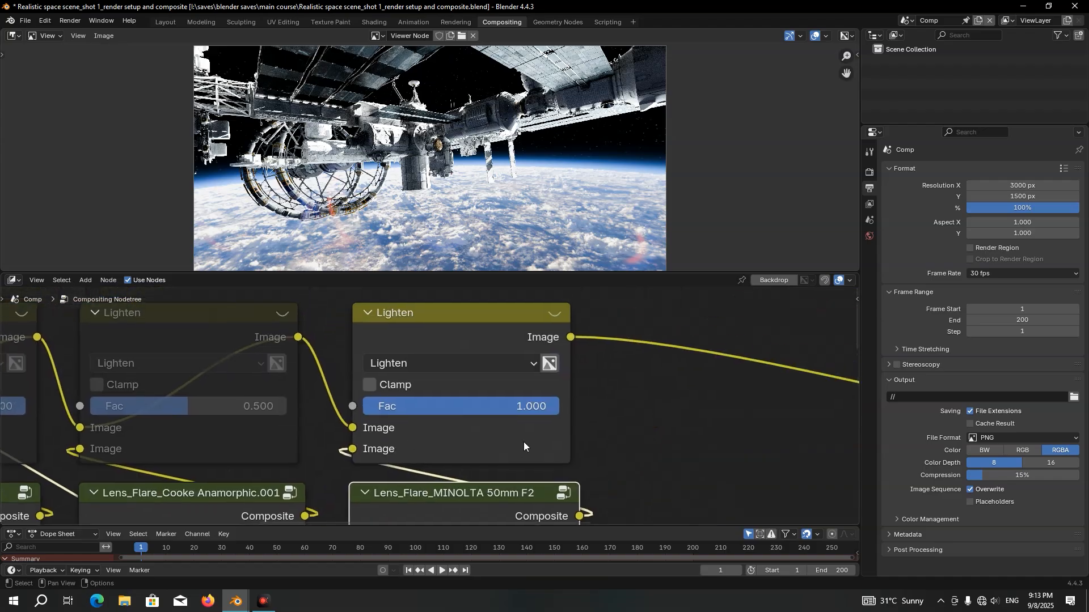
pyautogui.click(471, 406)
pyautogui.write('0.5')
pyautogui.press('Return')
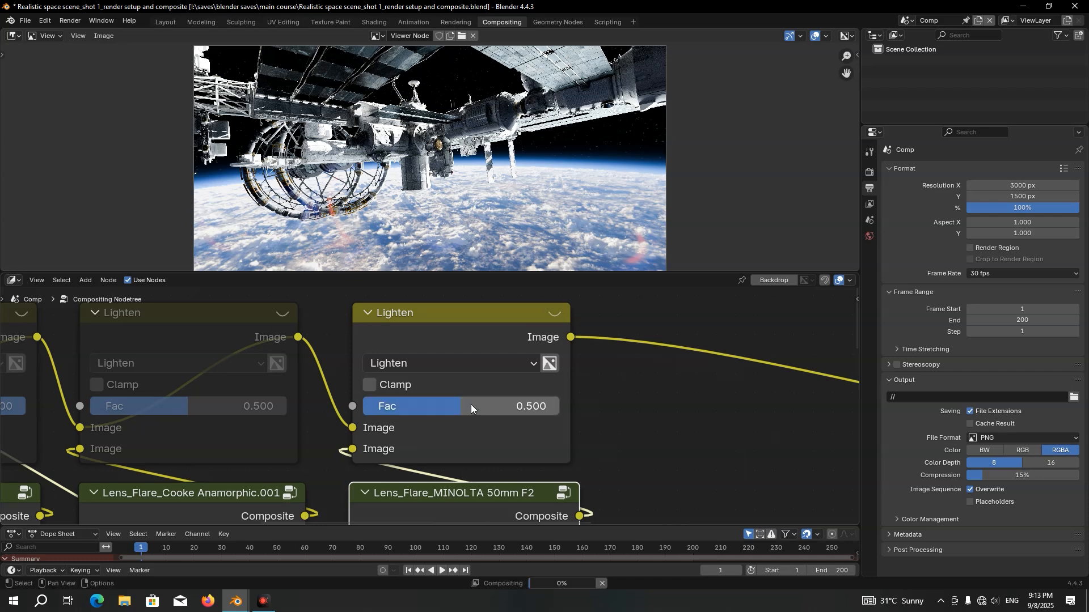
pyautogui.click(471, 406)
pyautogui.write('0.6')
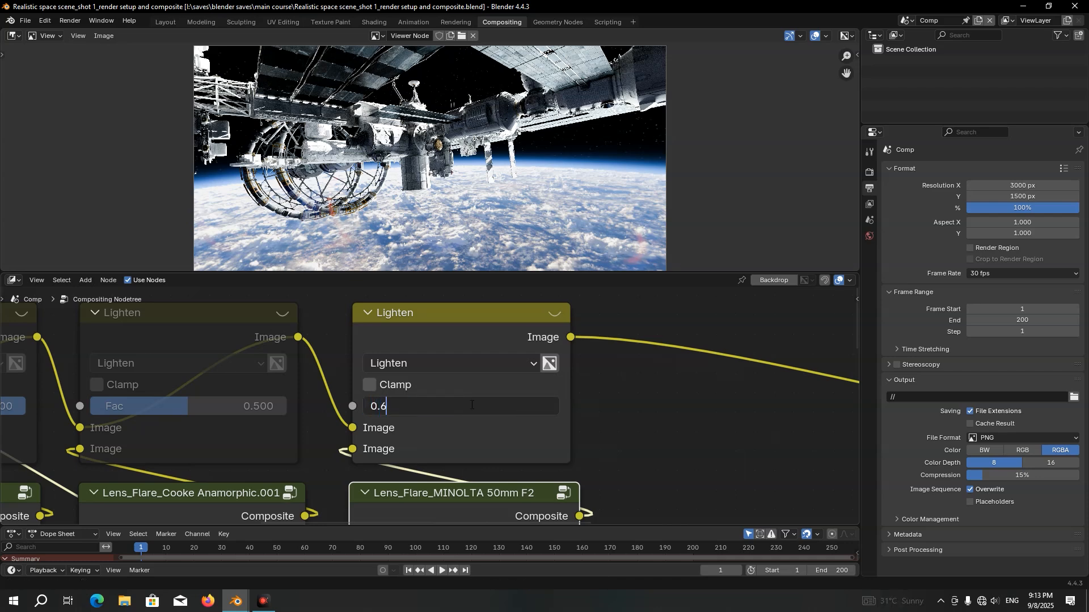
pyautogui.press('Return')
# Mute the third Lighten node and insert a duplicate of it on its output link
pyautogui.scroll(-3, 431, 363)
pyautogui.click(436, 340)
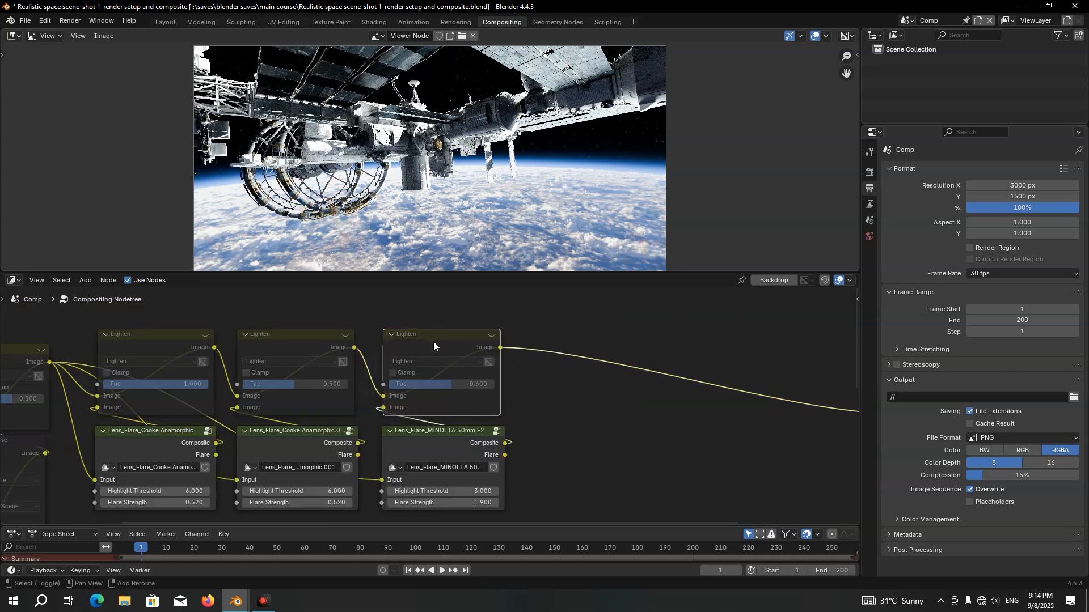
pyautogui.hotkey('shift', 'd')
pyautogui.click(566, 341)
# Move the Lens_Flare_MIR-1 37mm F2.8 node up beside the MINOLTA 50mm F2 node, below the fourth Lighten node
pyautogui.moveTo(601, 404); pyautogui.dragTo(544, 305, button='middle')
pyautogui.scroll(-3, 546, 357)
pyautogui.moveTo(545, 357); pyautogui.dragTo(519, 502, button='middle')
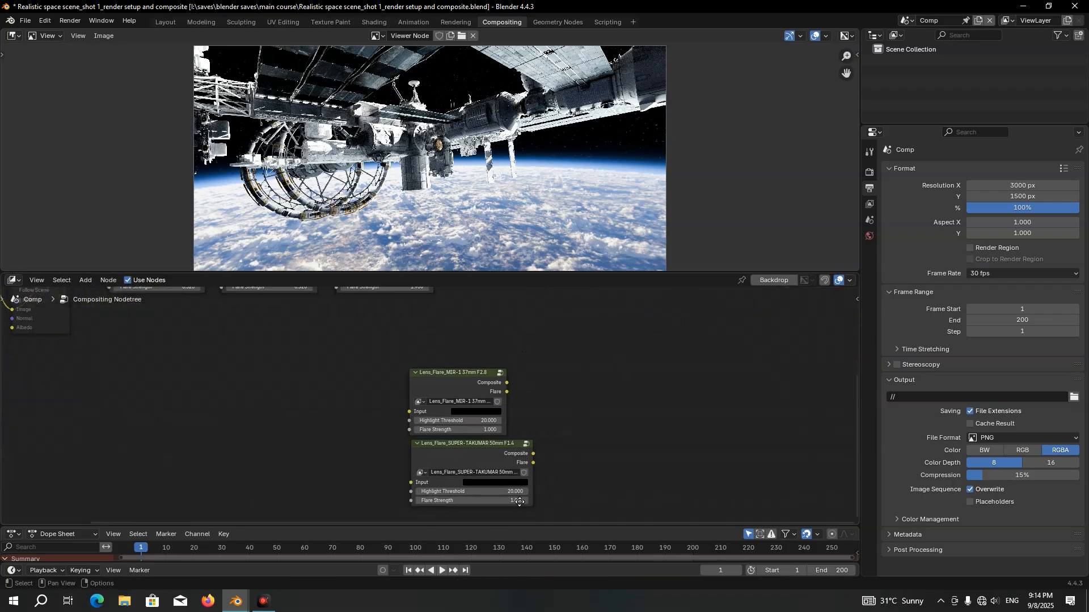
pyautogui.scroll(2, 492, 479)
pyautogui.scroll(4, 477, 358)
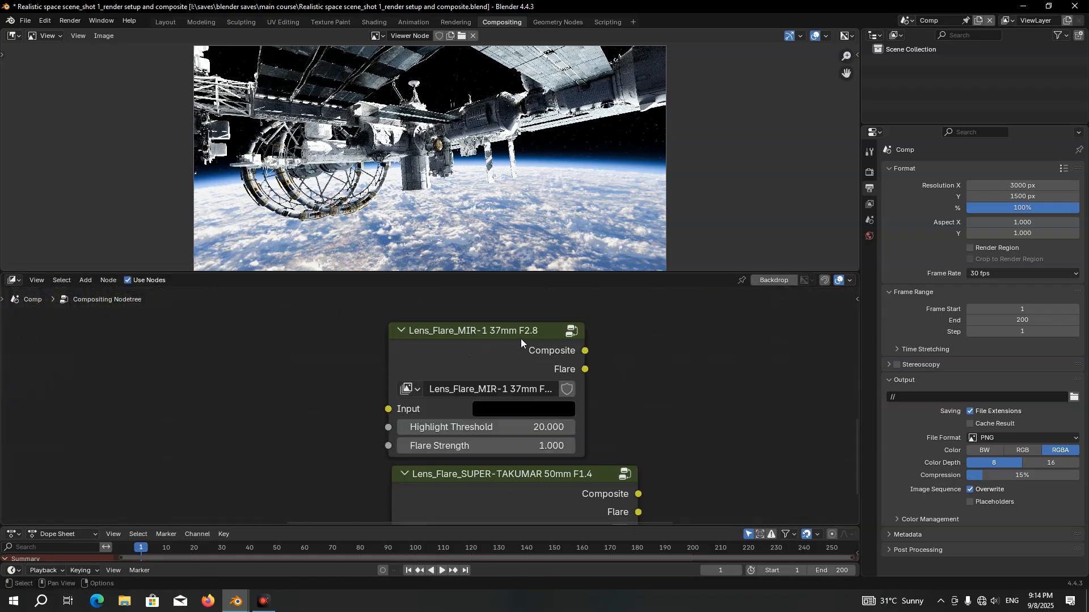
pyautogui.scroll(-6, 520, 339)
pyautogui.moveTo(514, 345); pyautogui.dragTo(493, 476, button='middle')
pyautogui.moveTo(476, 489); pyautogui.dragTo(519, 312)
pyautogui.moveTo(519, 313); pyautogui.dragTo(519, 425, button='middle')
# Wire the MIR-1 37mm F2.8 node between the muted Mix output and the fourth Lighten's second Image input
pyautogui.scroll(2, 519, 425)
pyautogui.moveTo(569, 443); pyautogui.dragTo(432, 399)
pyautogui.scroll(-5, 432, 399)
pyautogui.moveTo(251, 415); pyautogui.dragTo(337, 399, button='middle')
pyautogui.moveTo(144, 347); pyautogui.dragTo(517, 440)
# Unmute the fourth Lighten node and set its Fac to 1
pyautogui.scroll(4, 568, 341)
pyautogui.moveTo(568, 341); pyautogui.dragTo(491, 322, button='middle')
pyautogui.click(491, 322)
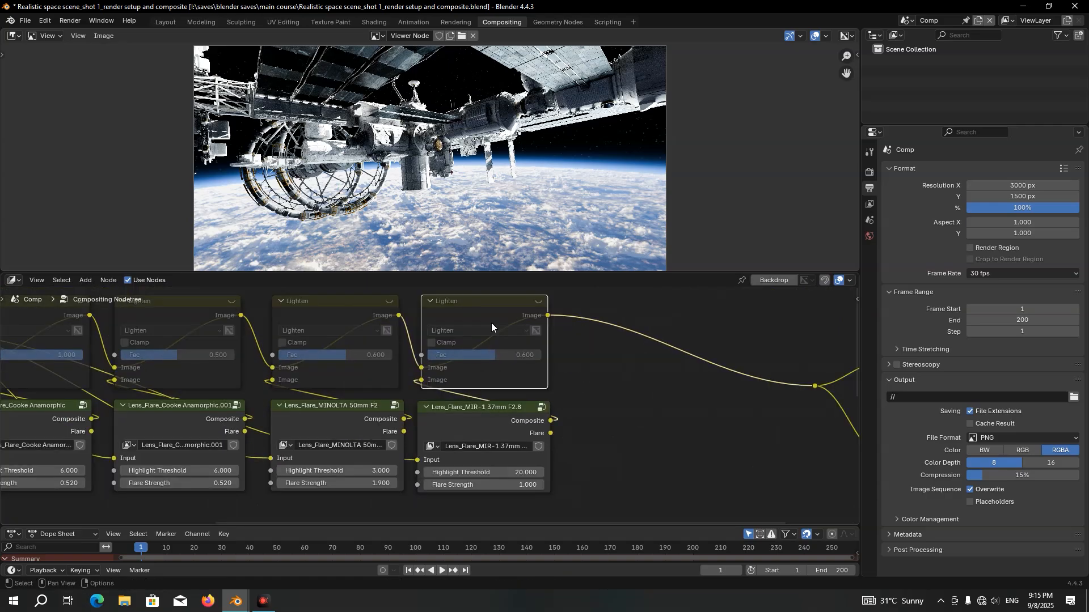
pyautogui.press('m')
pyautogui.click(467, 353)
pyautogui.write('1')
pyautogui.press('Return')
# Set the MIR-1 37mm F2.8 node's Highlight Threshold to 3.42 and Flare Strength to 0.1
pyautogui.click(508, 420)
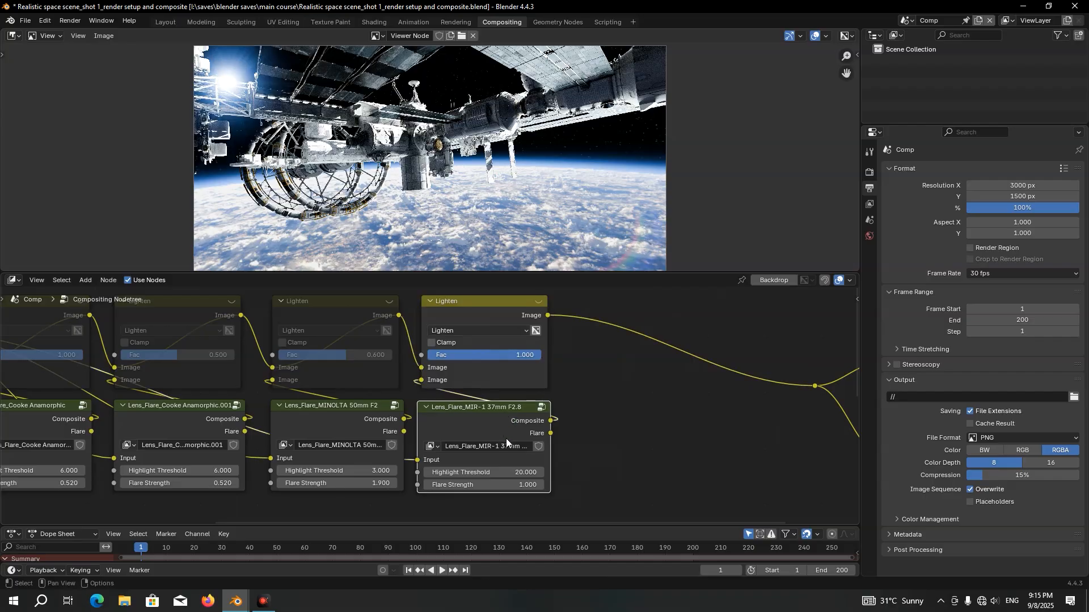
pyautogui.scroll(2, 510, 445)
pyautogui.click(522, 464)
pyautogui.write('3.42')
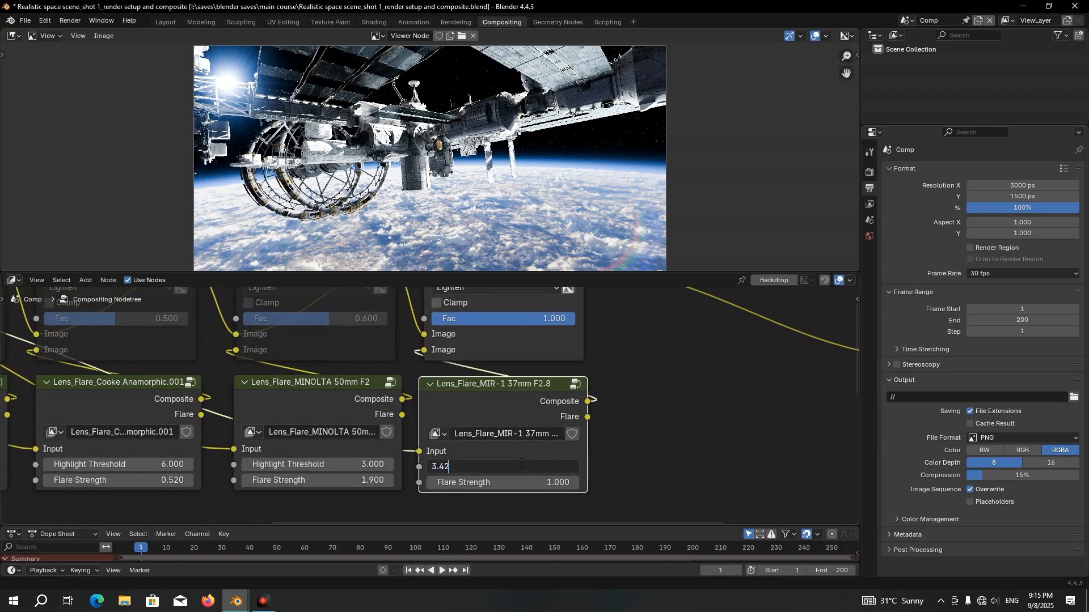
pyautogui.press('Return')
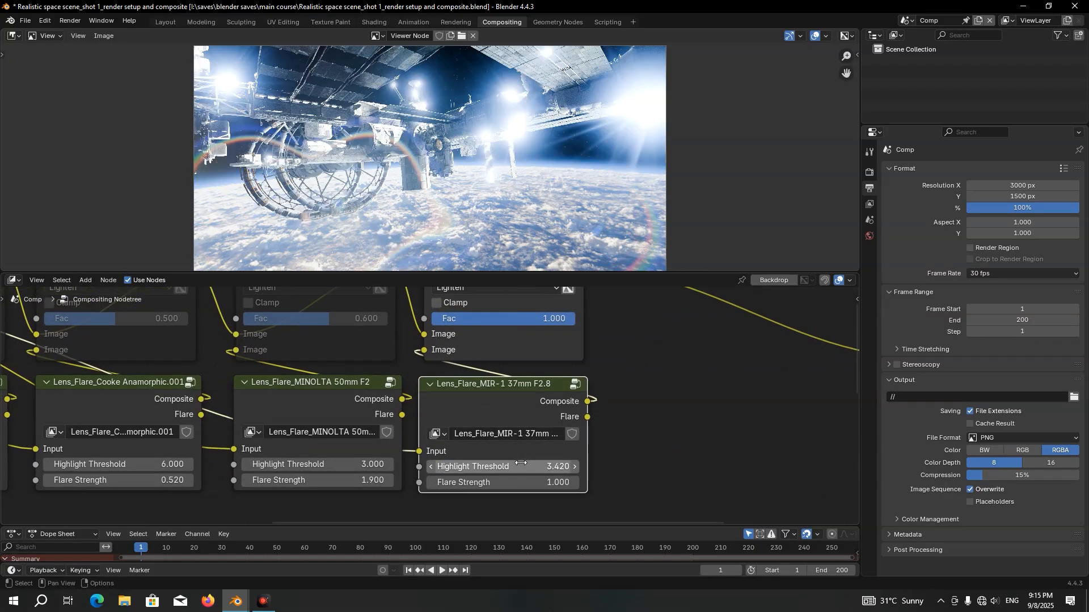
pyautogui.click(517, 485)
pyautogui.write('0.1')
pyautogui.press('Return')
# Open the Lens_Flare_MIR-1 37mm F2.8 group and shift its mixer nodes horizontally
pyautogui.press('Tab')
pyautogui.scroll(-9, 487, 387)
pyautogui.moveTo(562, 410); pyautogui.dragTo(351, 406, button='middle')
pyautogui.scroll(4, 363, 400)
pyautogui.moveTo(538, 389); pyautogui.dragTo(420, 474, button='middle')
pyautogui.moveTo(498, 422); pyautogui.dragTo(436, 505)
pyautogui.press('g')
pyautogui.press('x')
pyautogui.click(503, 471)
pyautogui.scroll(6, 280, 417)
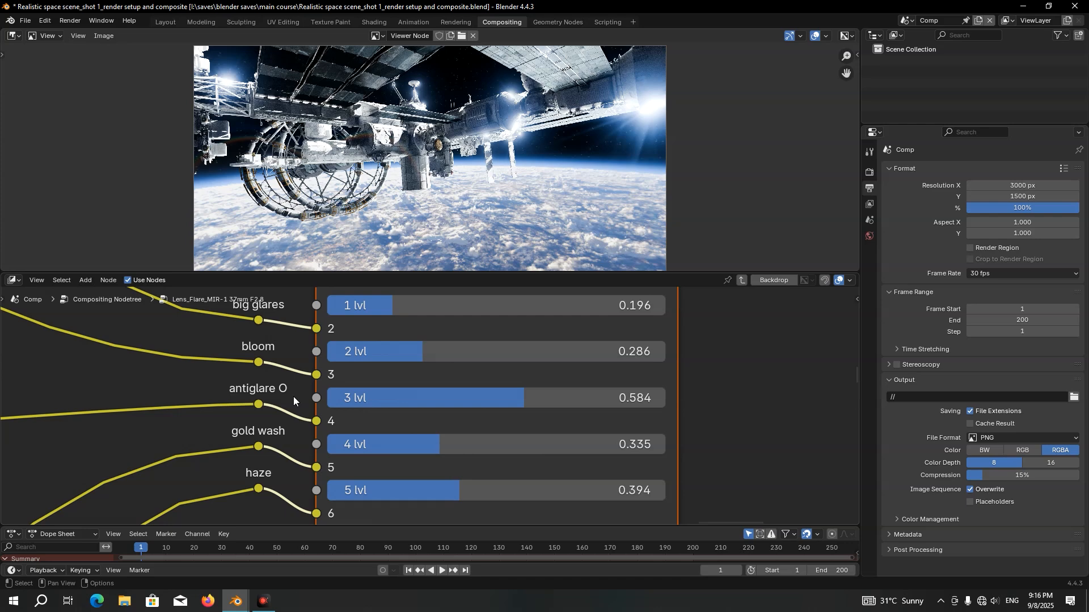
# Try raising the upper mixer's 4 lvl to about 0.994 in the MIR-1 group
pyautogui.moveTo(294, 397); pyautogui.dragTo(297, 361, button='middle')
pyautogui.moveTo(352, 411); pyautogui.dragTo(416, 410)
pyautogui.moveTo(506, 410); pyautogui.dragTo(667, 409)
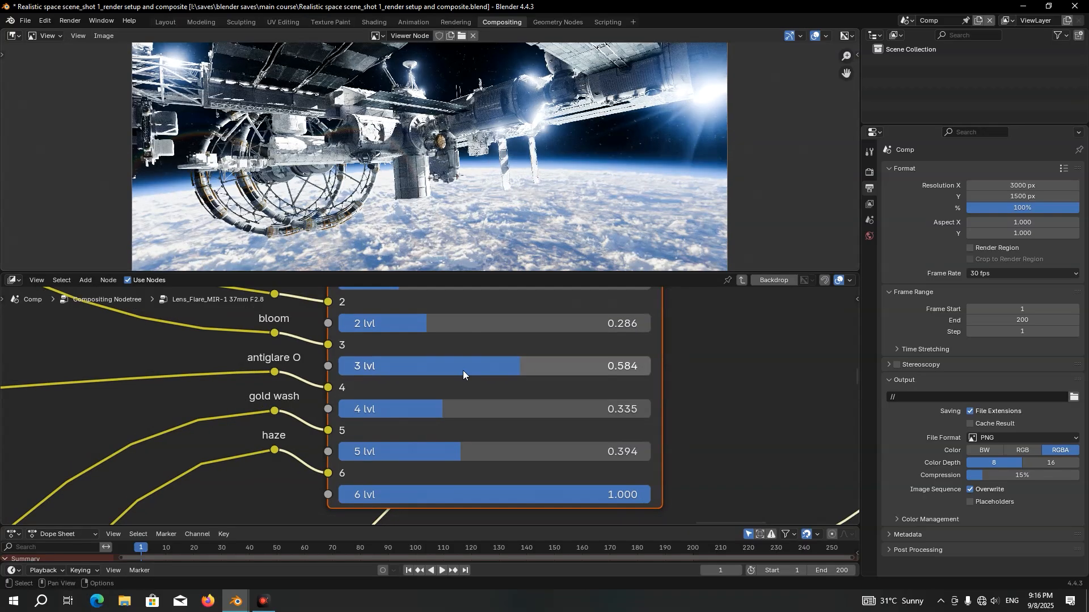
# Set all six levels of the upper mixer node in the MIR-1 group to 0
pyautogui.scroll(-6, 463, 369)
pyautogui.moveTo(450, 344); pyautogui.dragTo(436, 352, button='middle')
pyautogui.moveTo(433, 340); pyautogui.dragTo(433, 471)
pyautogui.write('0')
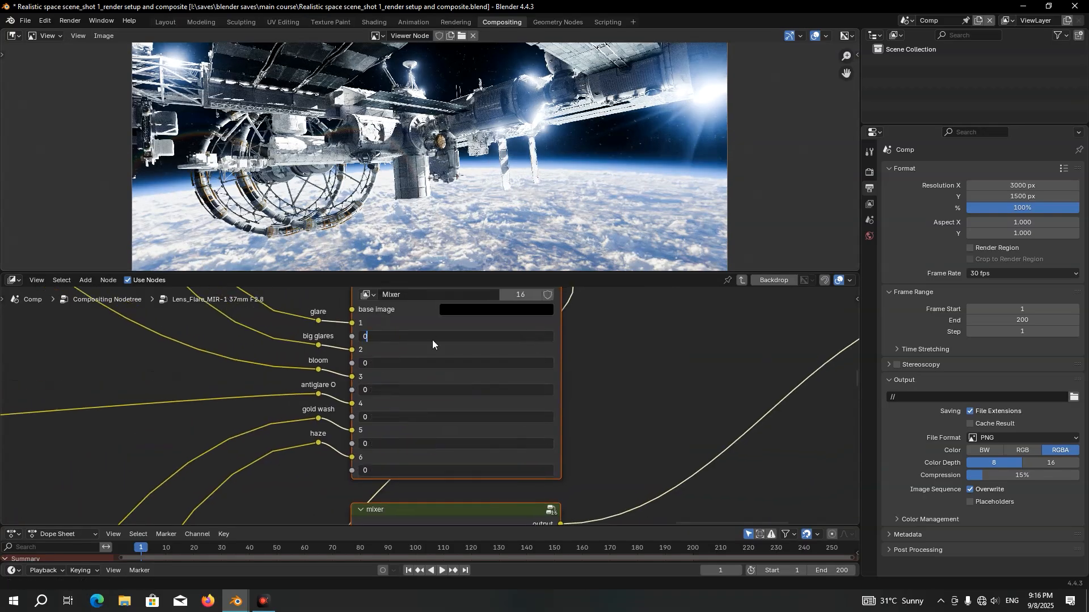
pyautogui.press('Return')
# Set the levels of the lower mixer node in the MIR-1 group to 0
pyautogui.moveTo(451, 476); pyautogui.dragTo(423, 281, button='middle')
pyautogui.moveTo(435, 382); pyautogui.dragTo(434, 520)
pyautogui.write('0')
pyautogui.press('Return')
# Set the upper mixer's 4 lvl in the MIR-1 group to 0.3
pyautogui.moveTo(434, 382); pyautogui.dragTo(422, 307, button='middle')
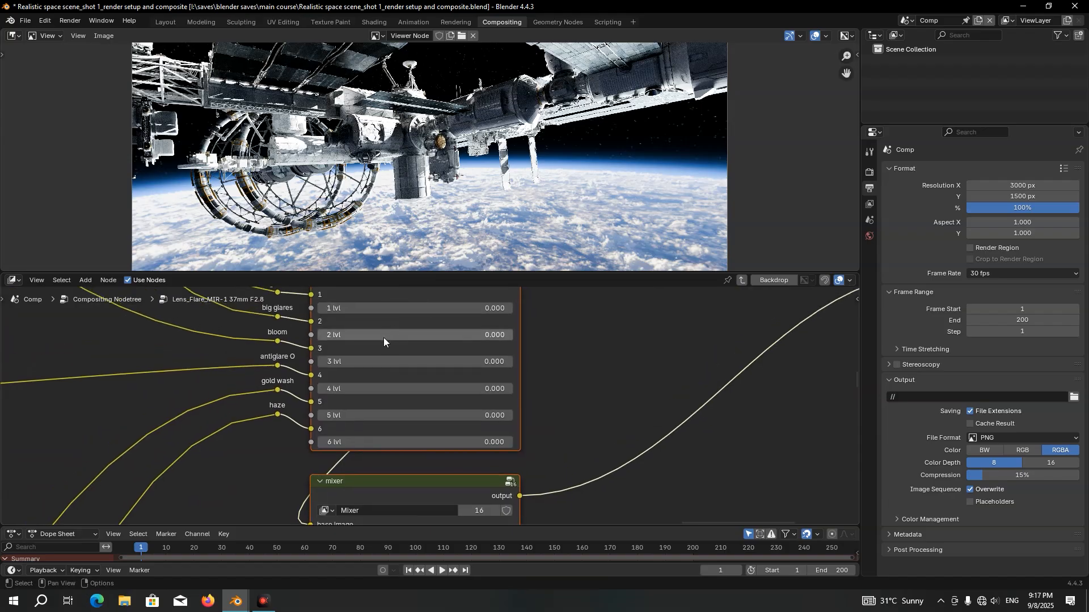
pyautogui.scroll(4, 387, 336)
pyautogui.click(309, 381)
pyautogui.write('0.3')
pyautogui.press('Return')
# Set the upper mixer's 5 lvl in the MIR-1 group to 0.75 and enter a fractional 6 lvl value
pyautogui.moveTo(293, 423); pyautogui.dragTo(270, 423)
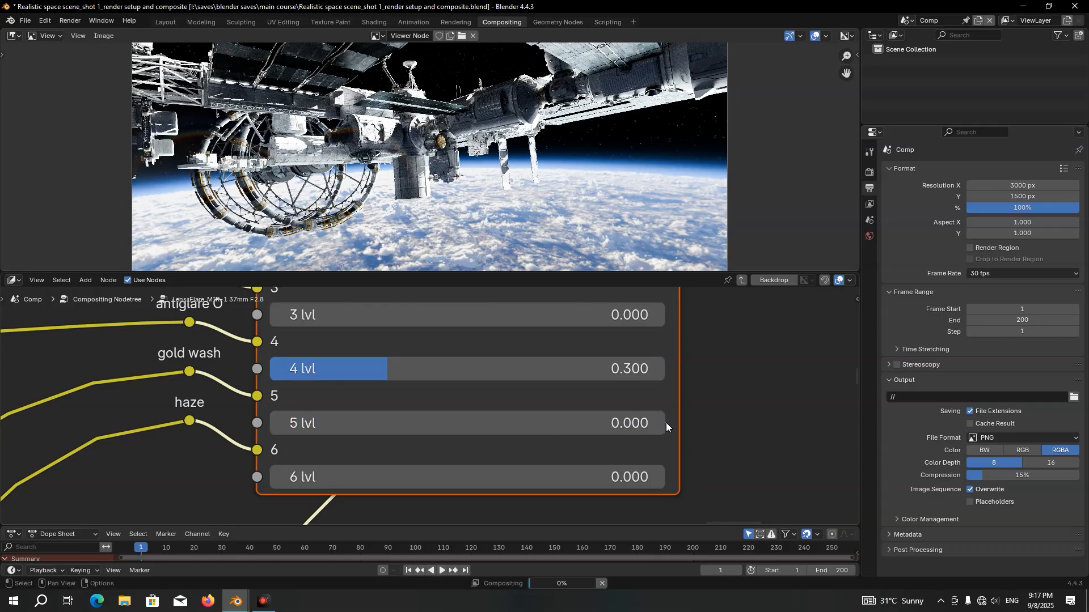
pyautogui.click(553, 423)
pyautogui.write('0.75')
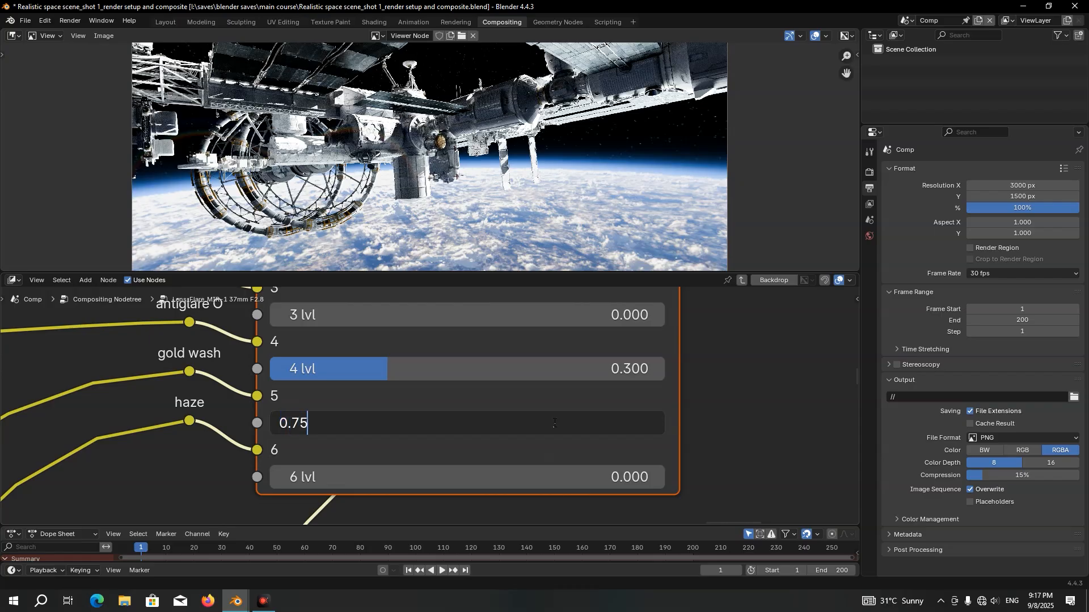
pyautogui.press('Return')
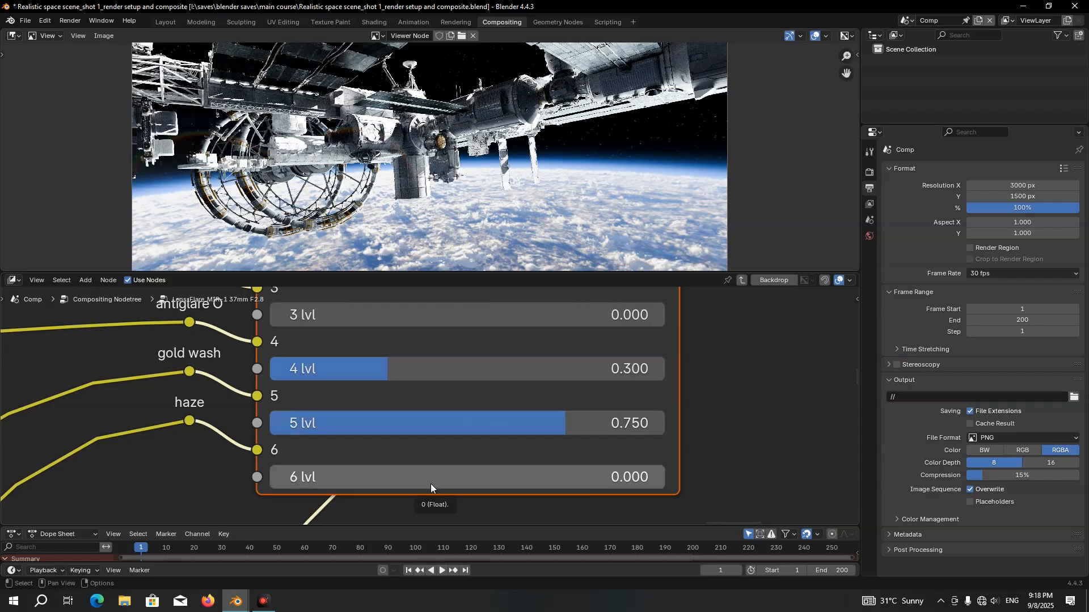
pyautogui.click(430, 484)
pyautogui.write('0.75')
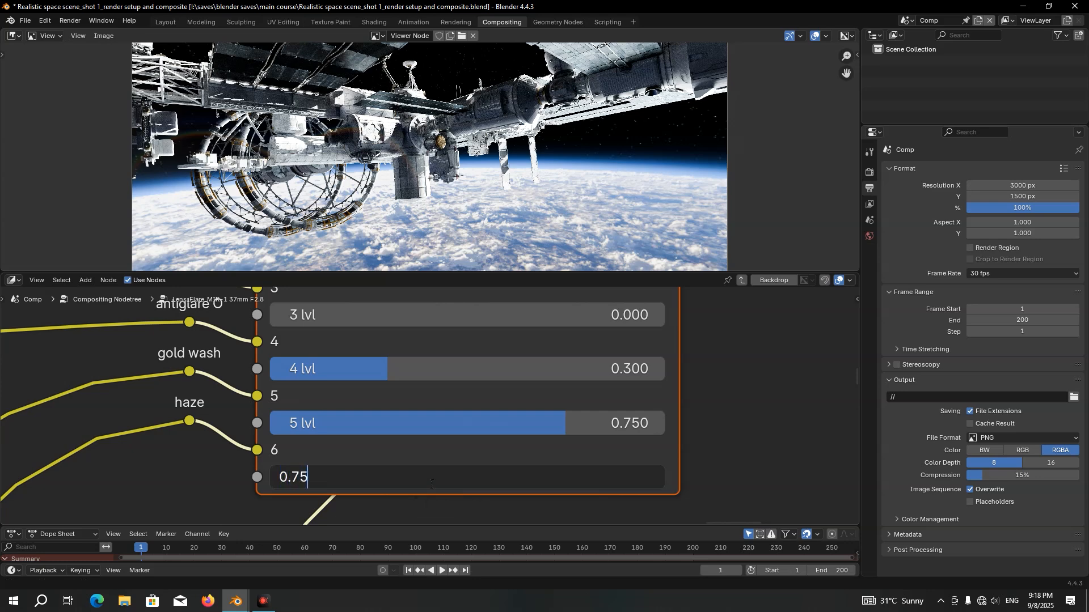
pyautogui.press('Return')
pyautogui.press('Tab')
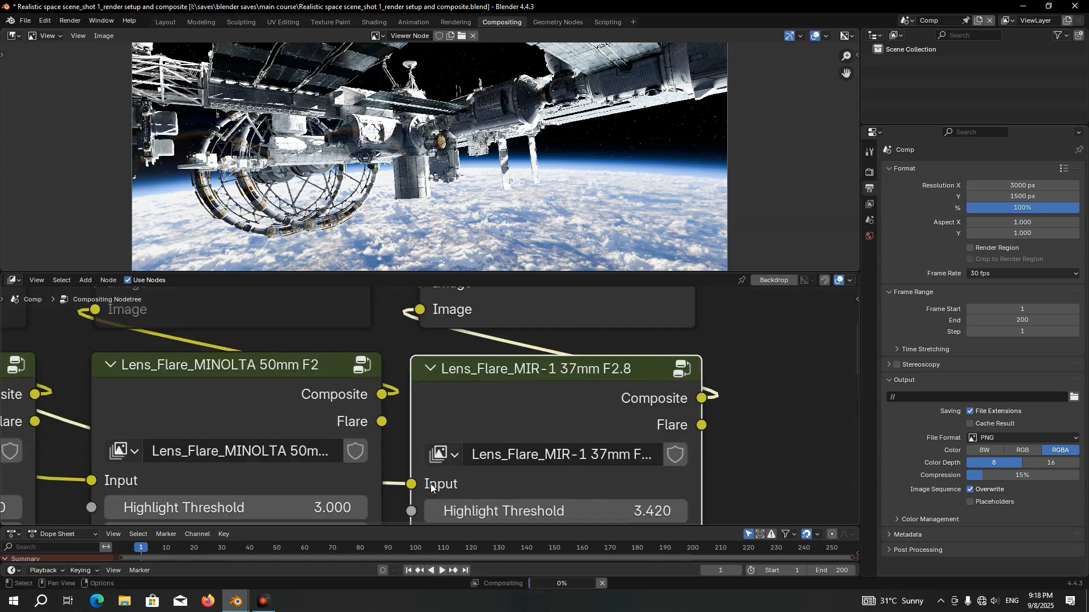
# Set the Fac of the Lighten node above the MIR-1 37mm F2.8 flare group to 0.95
pyautogui.scroll(-4, 478, 402)
pyautogui.moveTo(551, 335); pyautogui.dragTo(483, 418, button='middle')
pyautogui.scroll(3, 483, 419)
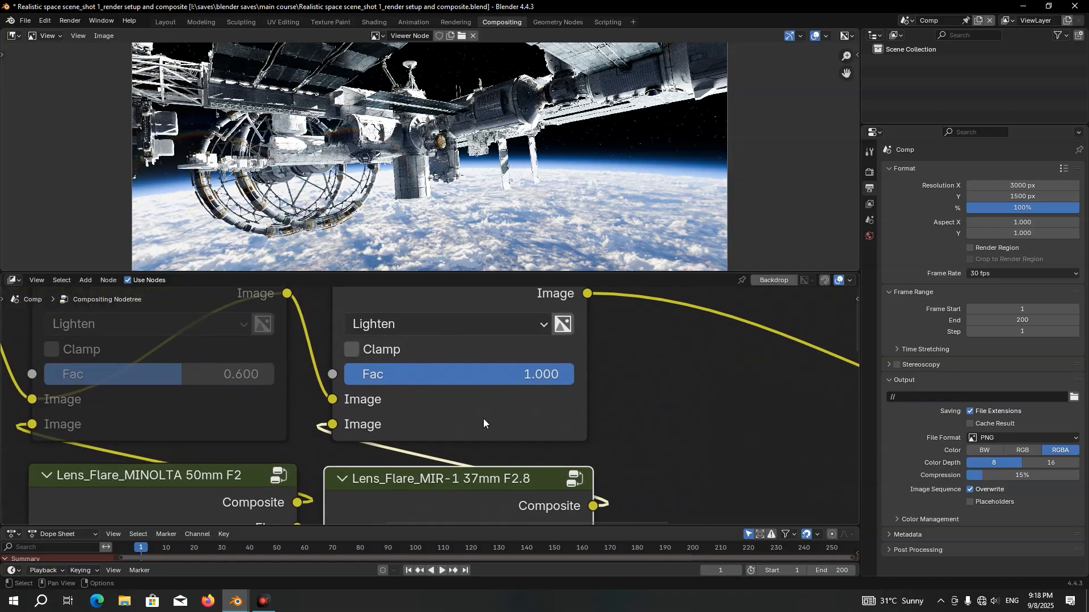
pyautogui.doubleClick(498, 376)
pyautogui.write('0.95')
pyautogui.press('Return')
# Duplicate the MIR-1 flare group together with its muted Lighten node and place the copies beside the originals along X
pyautogui.scroll(-3, 482, 340)
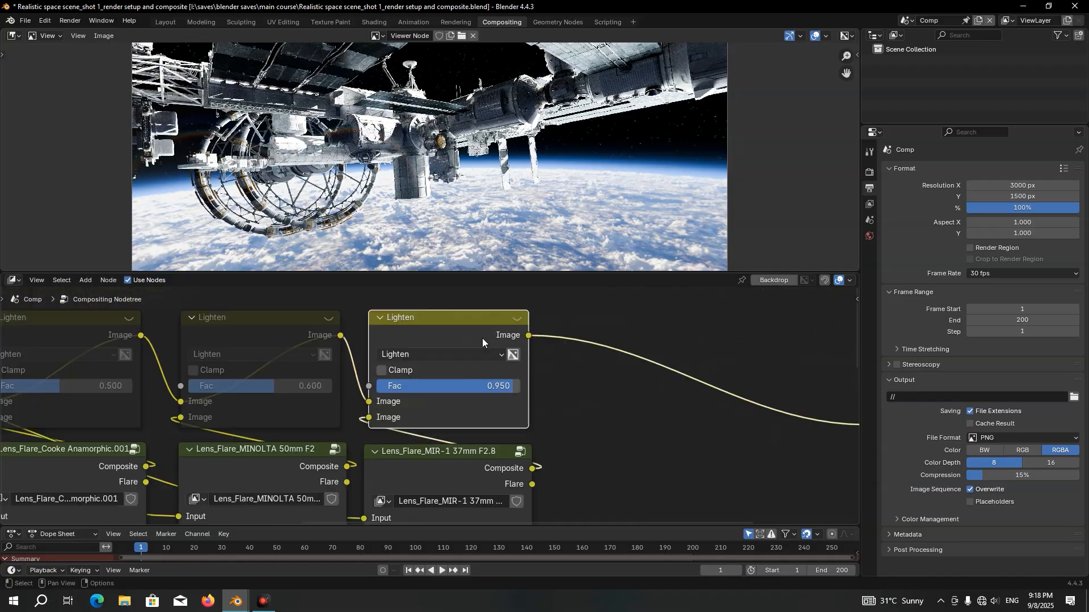
pyautogui.hotkey('shift', 'd')
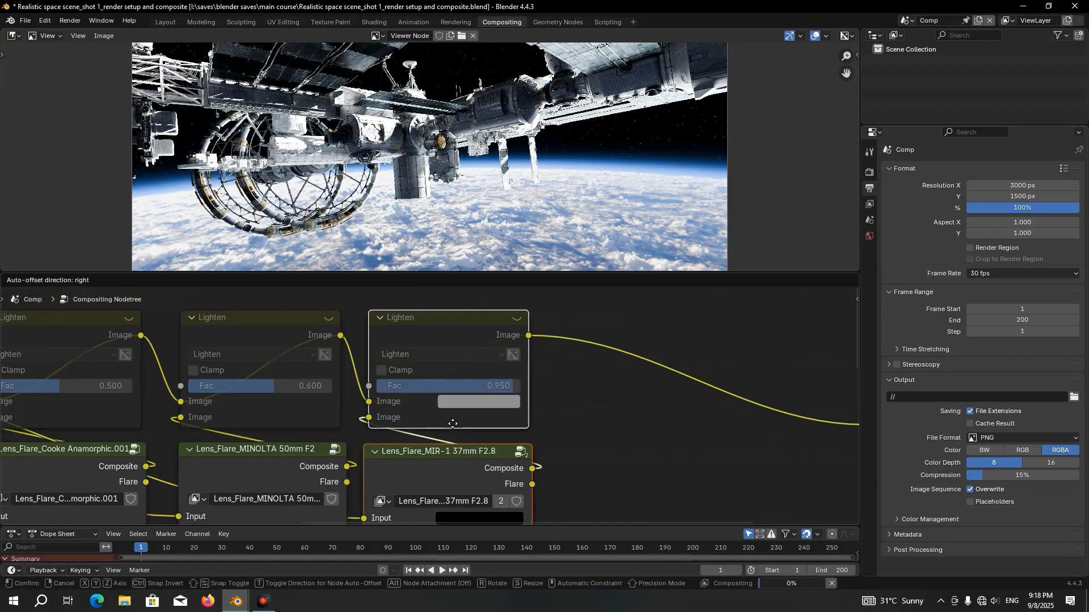
pyautogui.press('x')
pyautogui.click(653, 423)
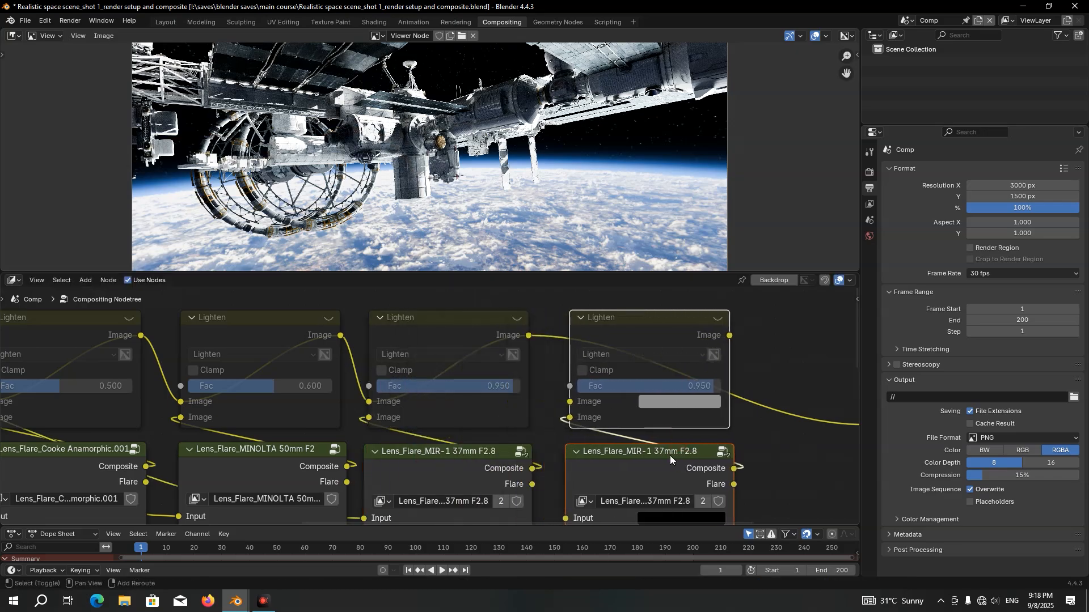
# Wire the duplicated Lighten node into the compositing chain and feed the source image to the duplicated MIR-1 group's Input
pyautogui.moveTo(683, 458); pyautogui.dragTo(596, 393, button='middle')
pyautogui.scroll(-2, 593, 391)
pyautogui.moveTo(448, 291); pyautogui.dragTo(484, 346)
pyautogui.moveTo(618, 291); pyautogui.dragTo(736, 364)
pyautogui.scroll(-3, 397, 399)
pyautogui.moveTo(363, 403); pyautogui.dragTo(500, 405, button='middle')
pyautogui.moveTo(29, 329); pyautogui.dragTo(598, 440)
pyautogui.moveTo(659, 369); pyautogui.dragTo(424, 393, button='middle')
# Unmute the duplicated Lighten node and set its Fac to 1
pyautogui.scroll(4, 424, 394)
pyautogui.click(420, 322)
pyautogui.press('m')
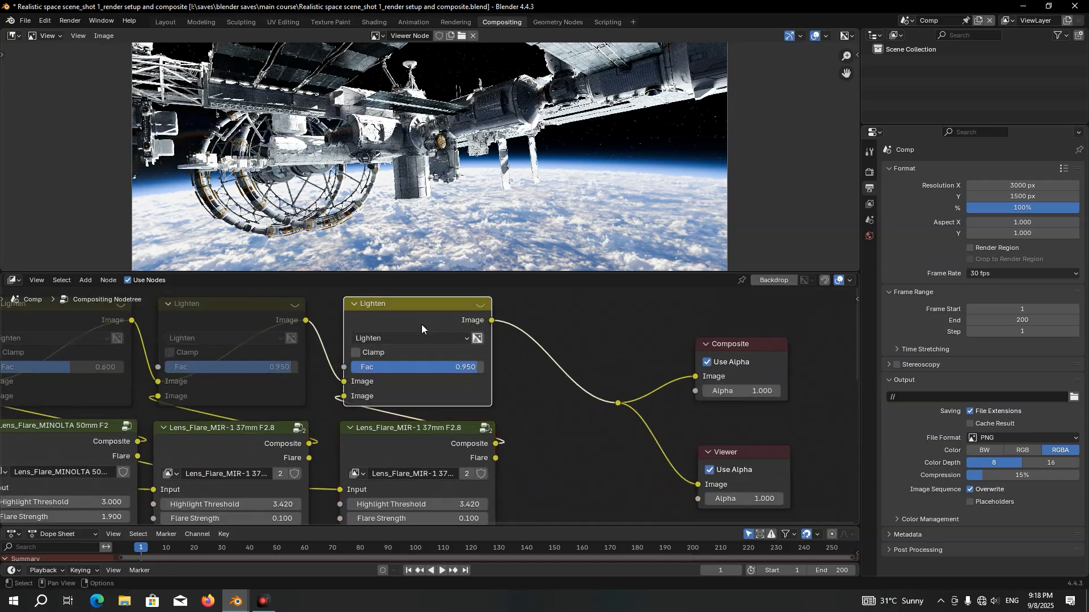
pyautogui.scroll(1, 404, 360)
pyautogui.moveTo(404, 360); pyautogui.dragTo(498, 356)
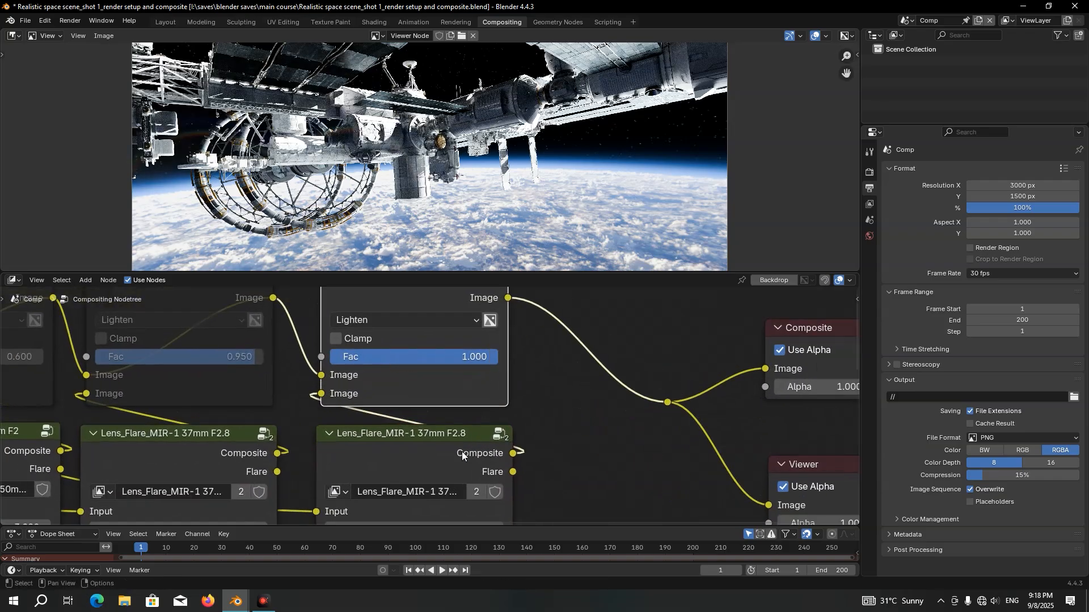
# Make the duplicated MIR-1 group a single-user copy and set its Highlight Threshold to 3
pyautogui.moveTo(476, 491); pyautogui.dragTo(473, 444, button='middle')
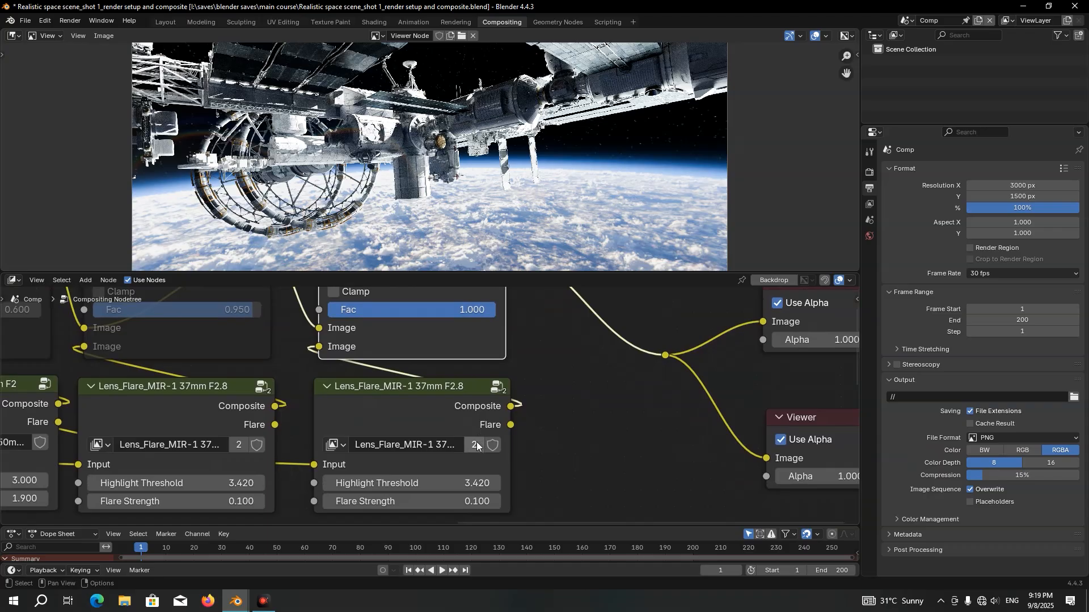
pyautogui.click(477, 445)
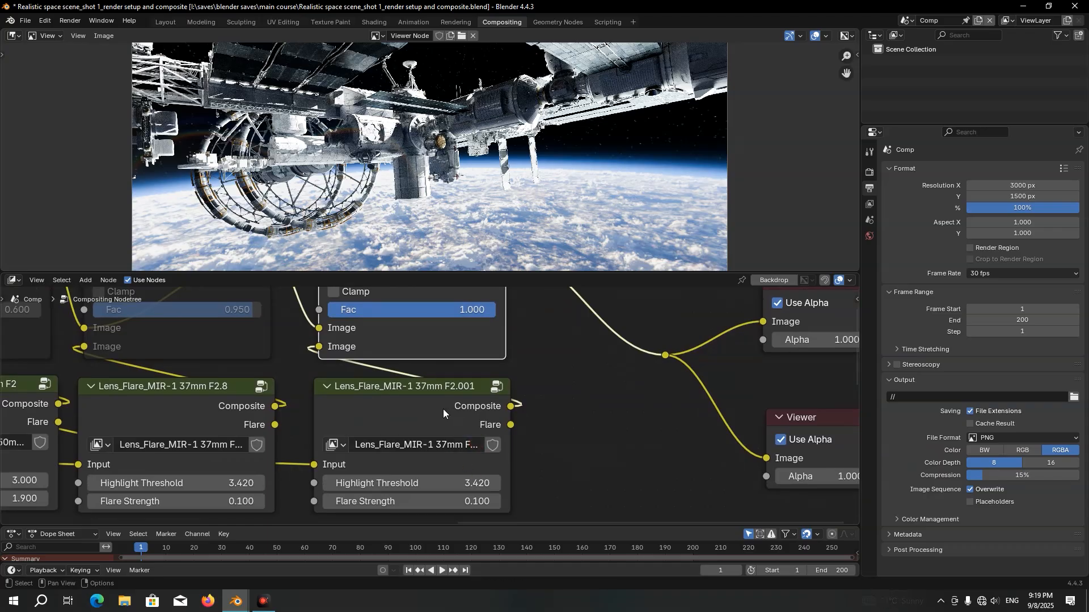
pyautogui.click(478, 480)
pyautogui.write('3')
pyautogui.press('Return')
pyautogui.click(444, 403)
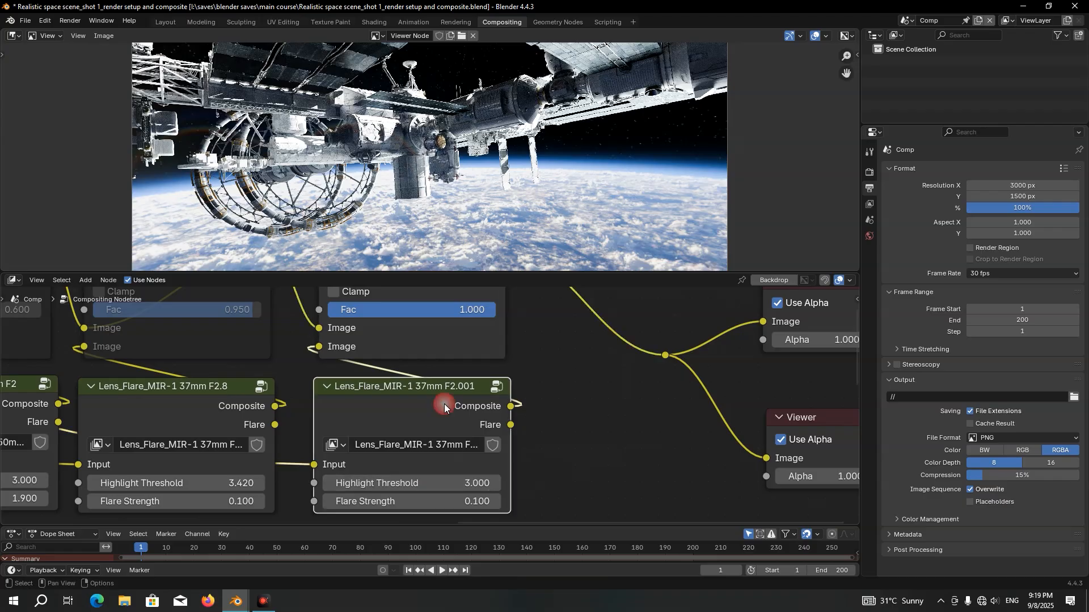
# Enter the duplicated MIR-1 group and set its upper mixer's levels to 0
pyautogui.press('Tab')
pyautogui.moveTo(438, 381); pyautogui.dragTo(441, 454)
pyautogui.write('0')
pyautogui.press('Return')
# Set the upper mixer's 3 lvl, fed by the bloom input, to 0.01 in the duplicated MIR-1 group
pyautogui.moveTo(420, 318); pyautogui.dragTo(425, 413, button='middle')
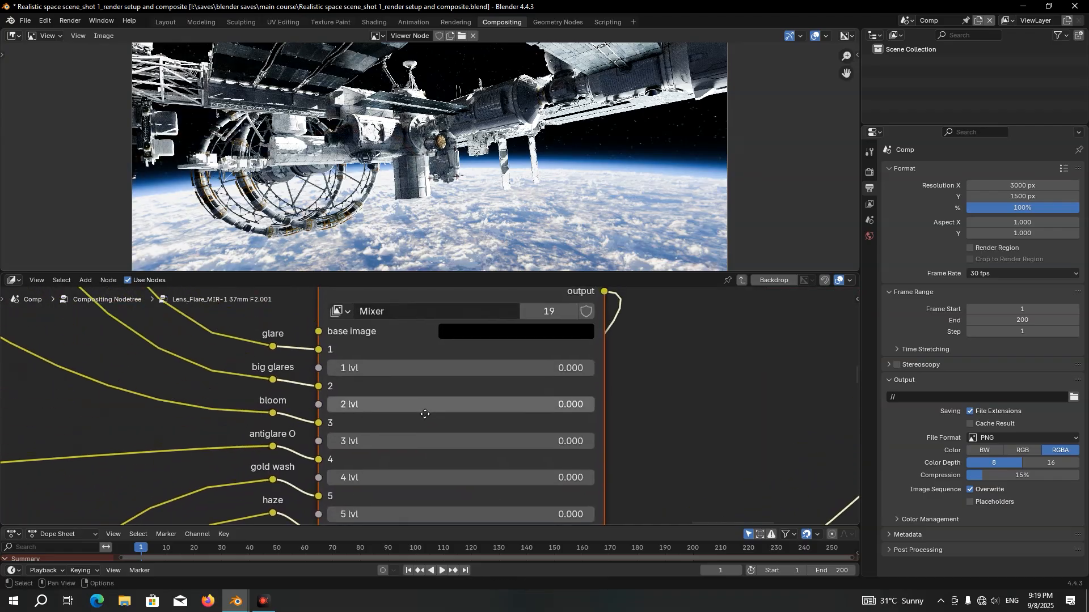
pyautogui.scroll(4, 425, 412)
pyautogui.scroll(1, 351, 408)
pyautogui.moveTo(335, 406); pyautogui.dragTo(339, 385, button='middle')
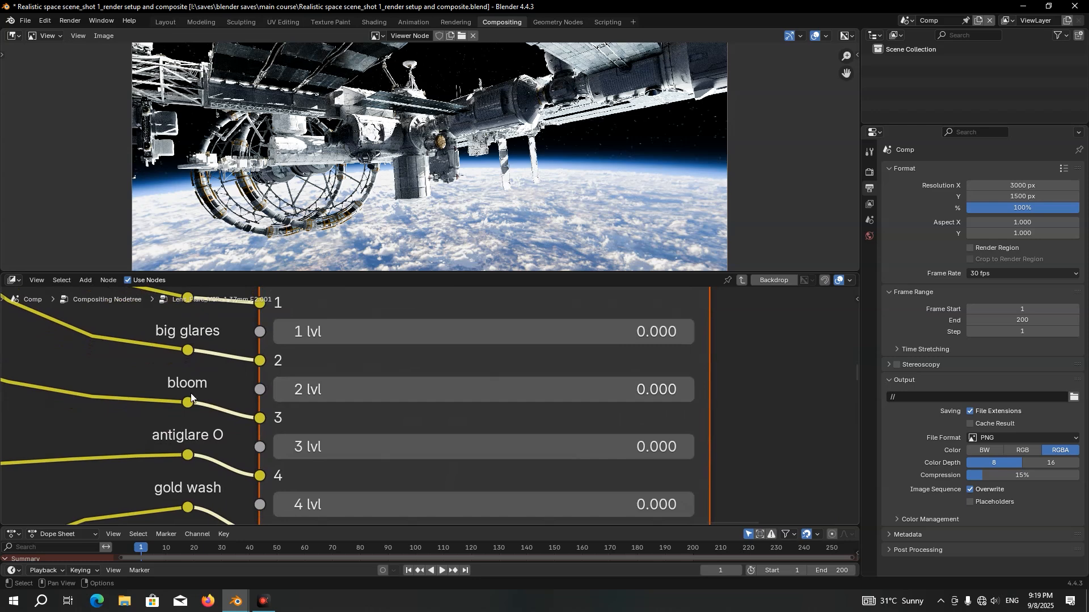
pyautogui.moveTo(216, 394); pyautogui.dragTo(216, 359, button='middle')
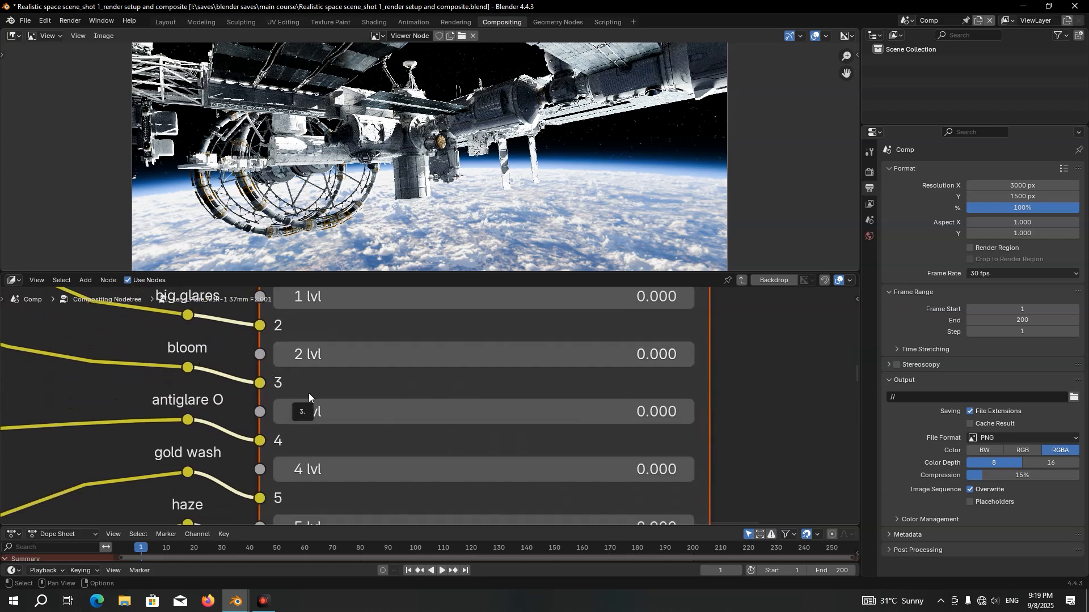
pyautogui.moveTo(309, 395); pyautogui.dragTo(470, 396)
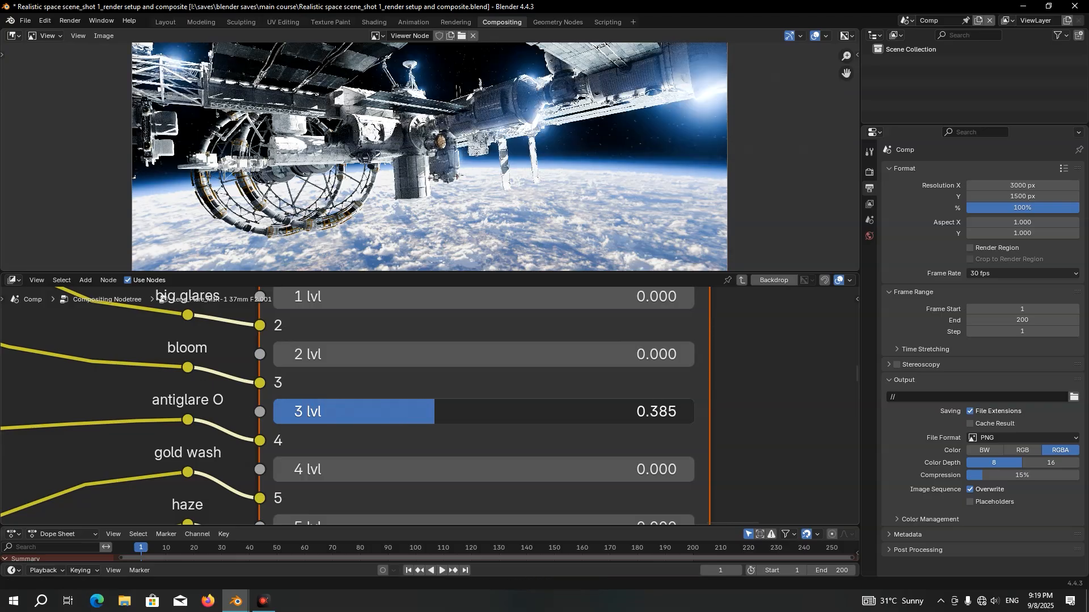
pyautogui.rightClick(434, 411)
pyautogui.click(365, 412)
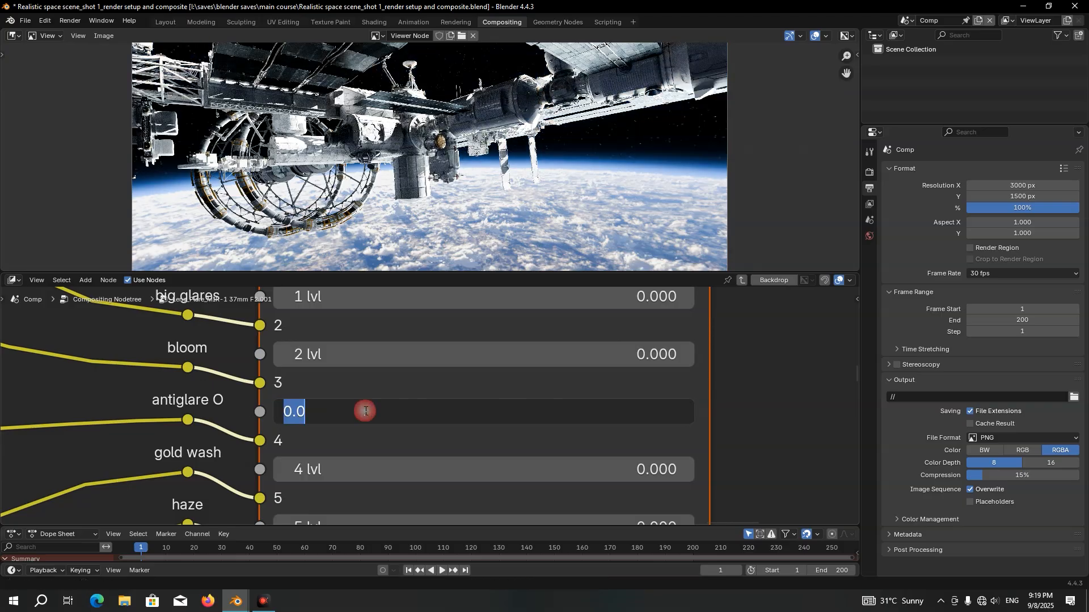
pyautogui.write('0.01')
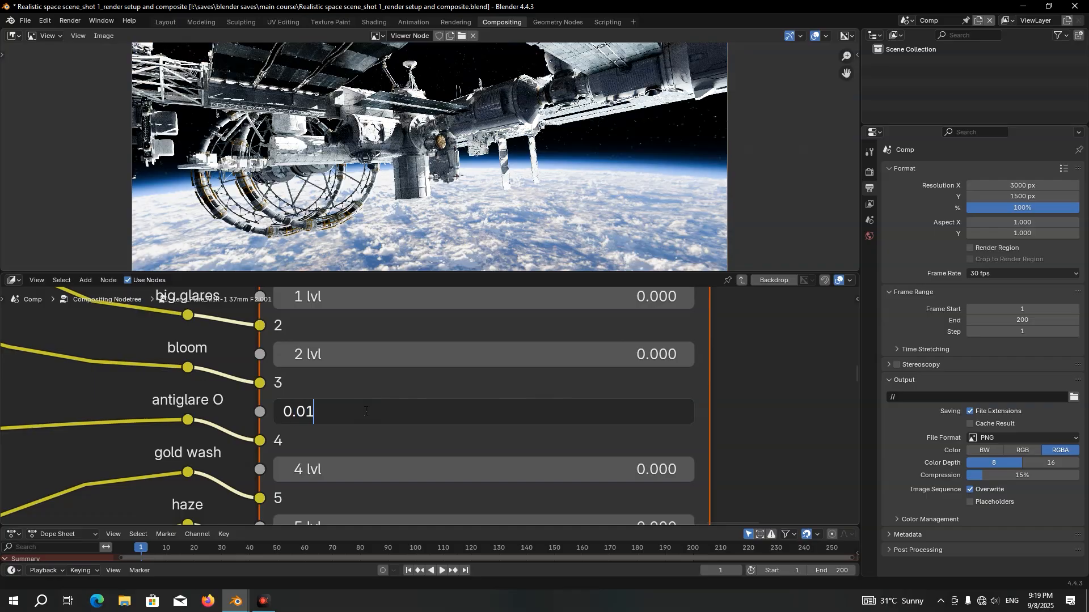
pyautogui.press('Return')
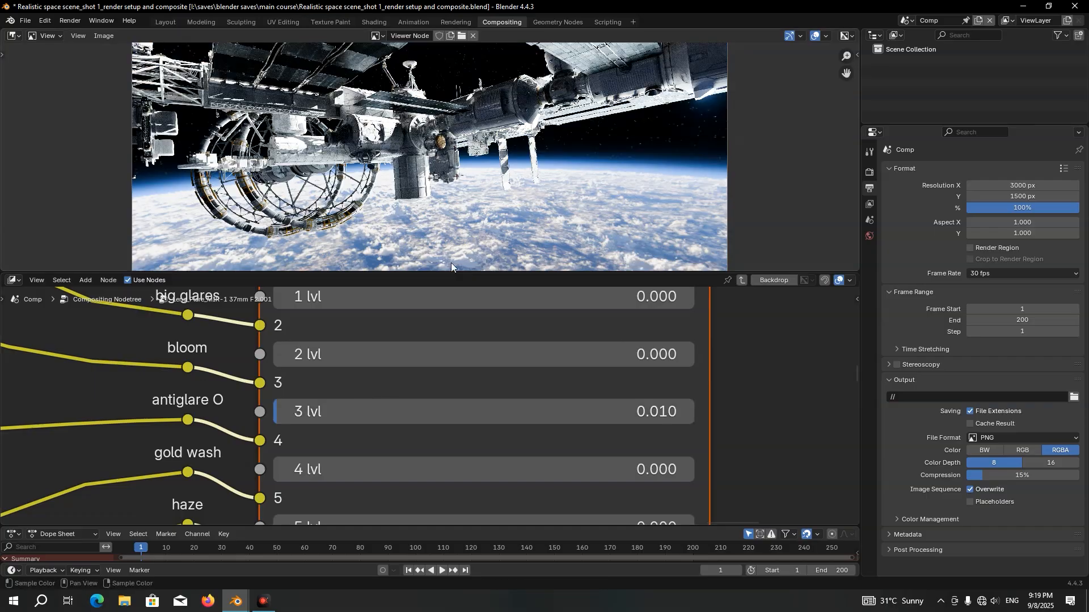
# Insert a Hue/Saturation/Value node into the bloom link before the upper mixer
pyautogui.scroll(-2, 282, 355)
pyautogui.moveTo(282, 355); pyautogui.dragTo(402, 356, button='middle')
pyautogui.hotkey('shift', 'a')
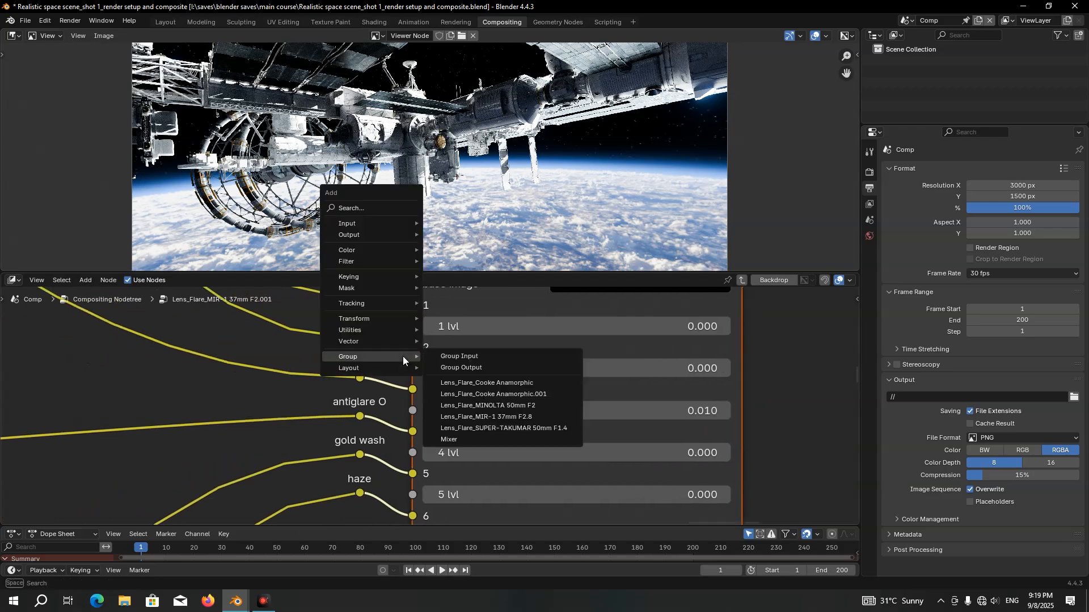
pyautogui.write('hue')
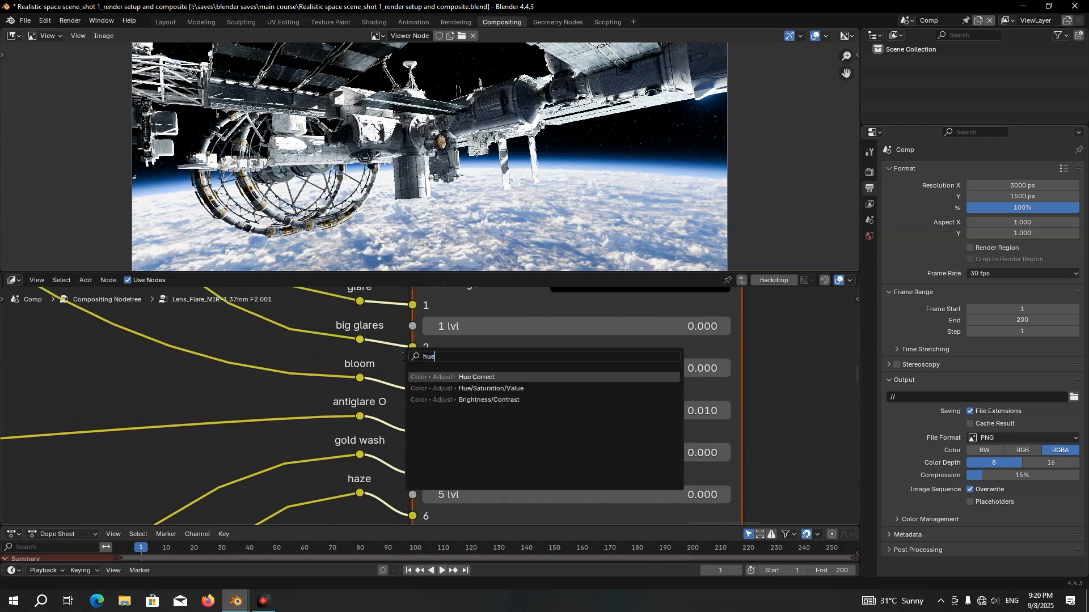
pyautogui.click(501, 388)
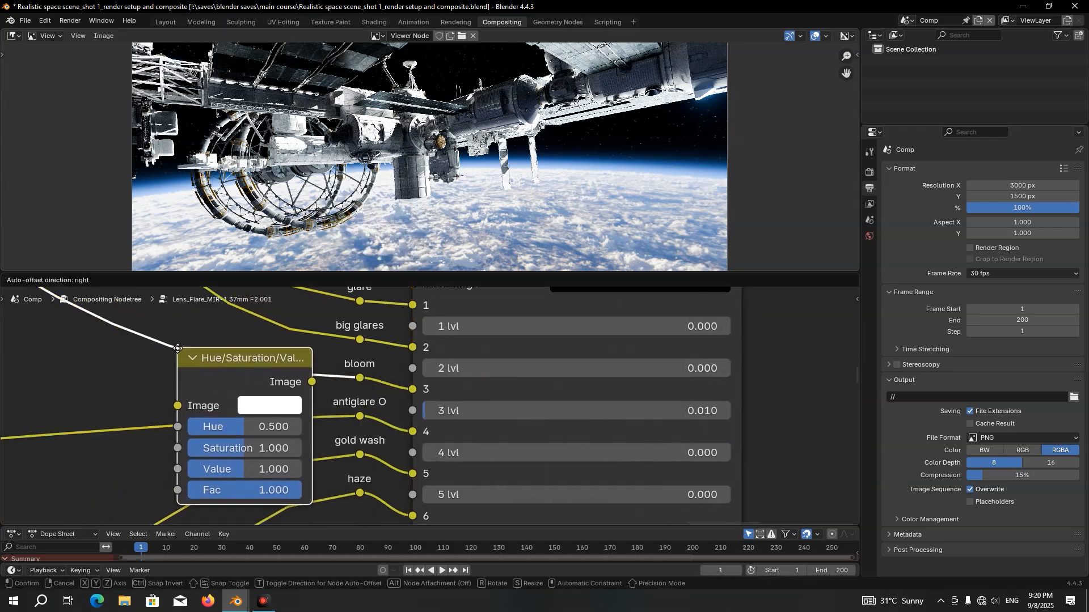
pyautogui.click(190, 355)
pyautogui.moveTo(191, 355); pyautogui.dragTo(295, 349, button='middle')
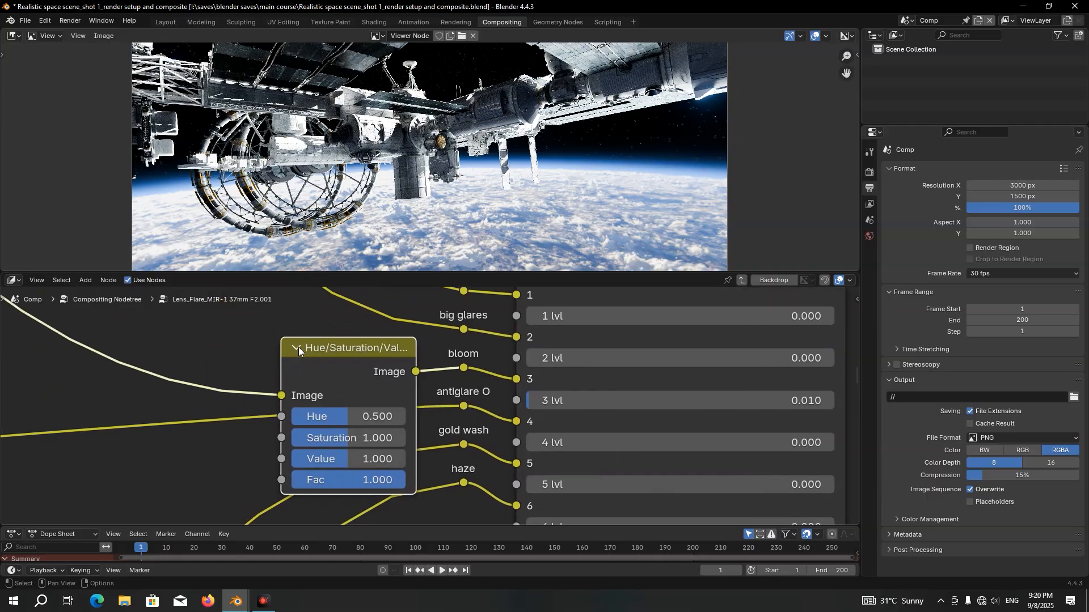
# Try a bloom hue of 0.233 with the mixer's 3 lvl at about 0.021, and undo both changes
pyautogui.moveTo(336, 412)
pyautogui.mouseDown()
pyautogui.moveTo(394, 411)
pyautogui.moveTo(306, 412)
pyautogui.moveTo(318, 417)
pyautogui.mouseUp()
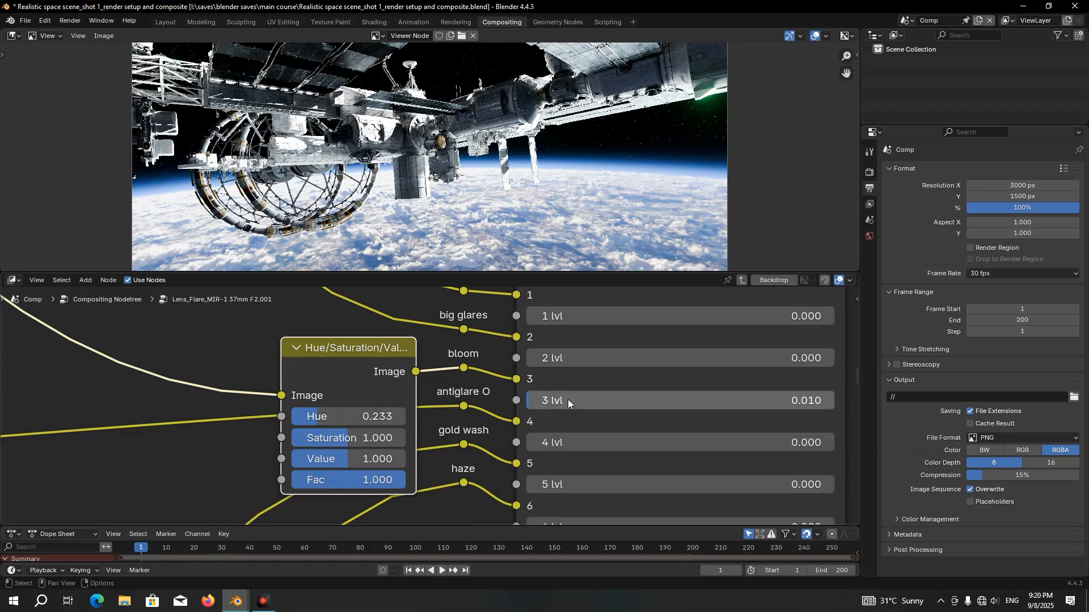
pyautogui.moveTo(567, 398); pyautogui.dragTo(571, 399)
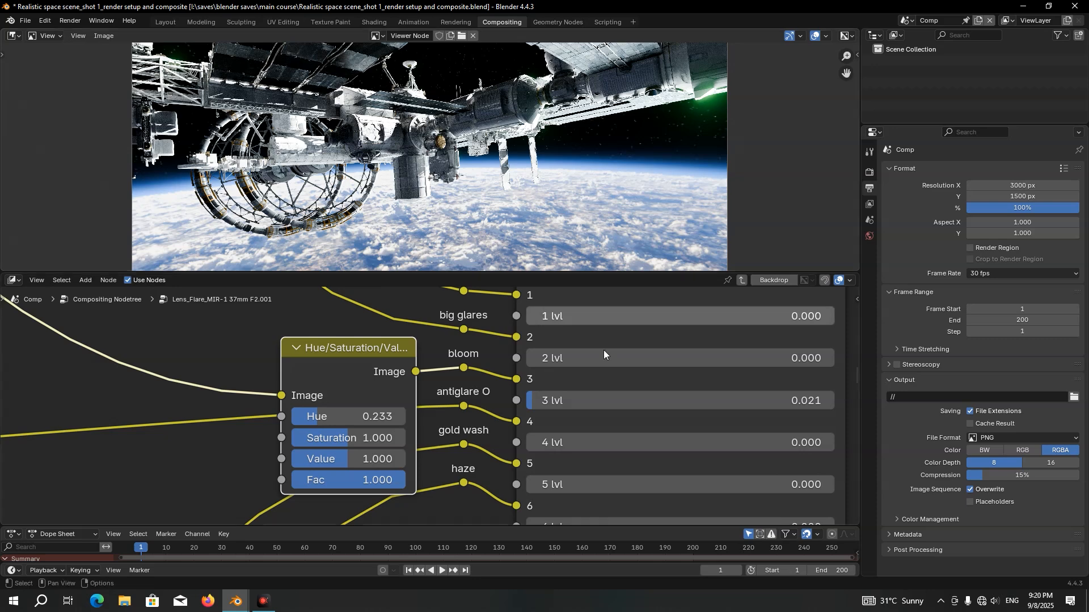
pyautogui.hotkey('ctrl', 'z')
pyautogui.hotkey('ctrl', 'z')
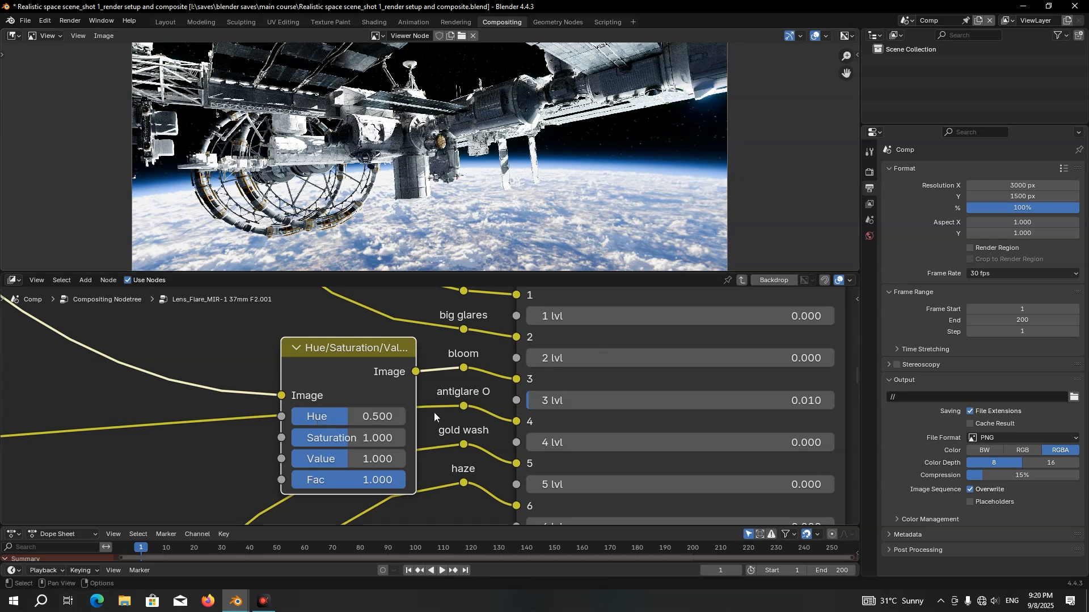
# Leave the duplicated MIR-1 group and mute its Lighten node
pyautogui.press('Tab')
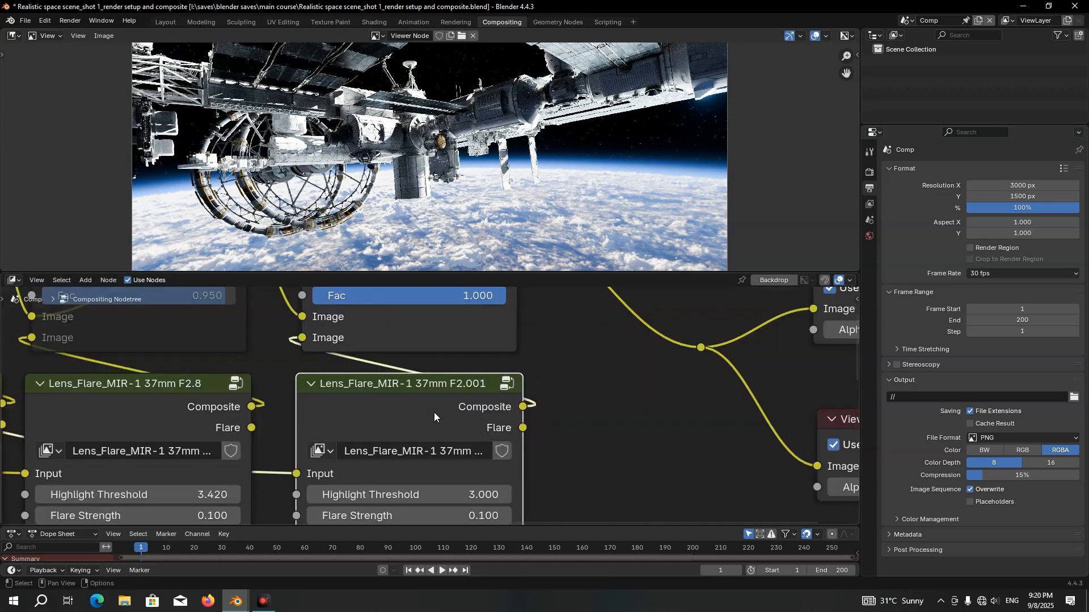
pyautogui.click(406, 331)
pyautogui.press('m')
# Move the SUPER-TAKUMAR 50mm F1.4 flare group into the row beside the duplicated MIR-1 group
pyautogui.scroll(-5, 431, 366)
pyautogui.moveTo(512, 445); pyautogui.dragTo(402, 278, button='middle')
pyautogui.click(180, 458)
pyautogui.moveTo(180, 458); pyautogui.dragTo(398, 392)
pyautogui.scroll(4, 400, 391)
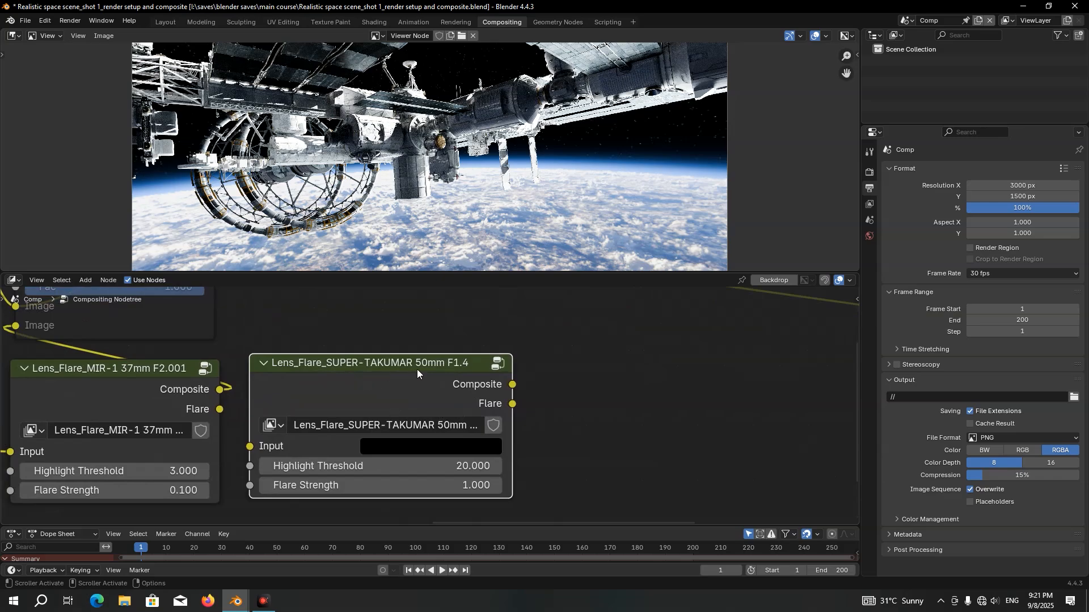
# Duplicate the last Lighten node along X above the SUPER-TAKUMAR group and link it into the chain with the group's Composite output
pyautogui.scroll(-2, 416, 369)
pyautogui.keyDown('shift'); pyautogui.scroll(3, 341, 363); pyautogui.keyUp('shift')
pyautogui.click(257, 342)
pyautogui.press('g')
pyautogui.press('x')
pyautogui.moveTo(258, 343); pyautogui.dragTo(422, 337)
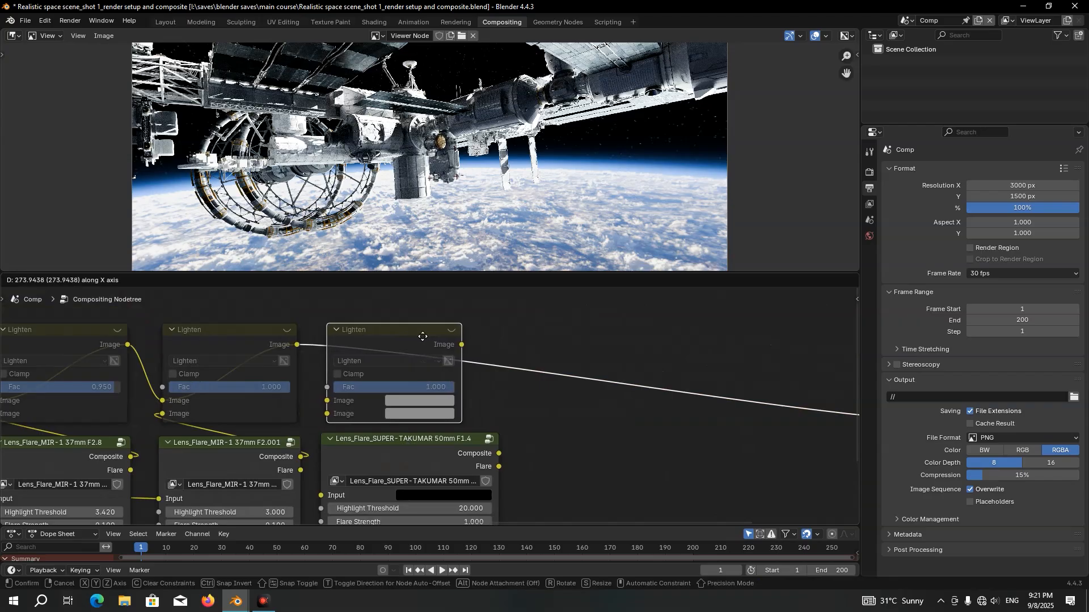
pyautogui.click(433, 336)
pyautogui.scroll(-2, 453, 363)
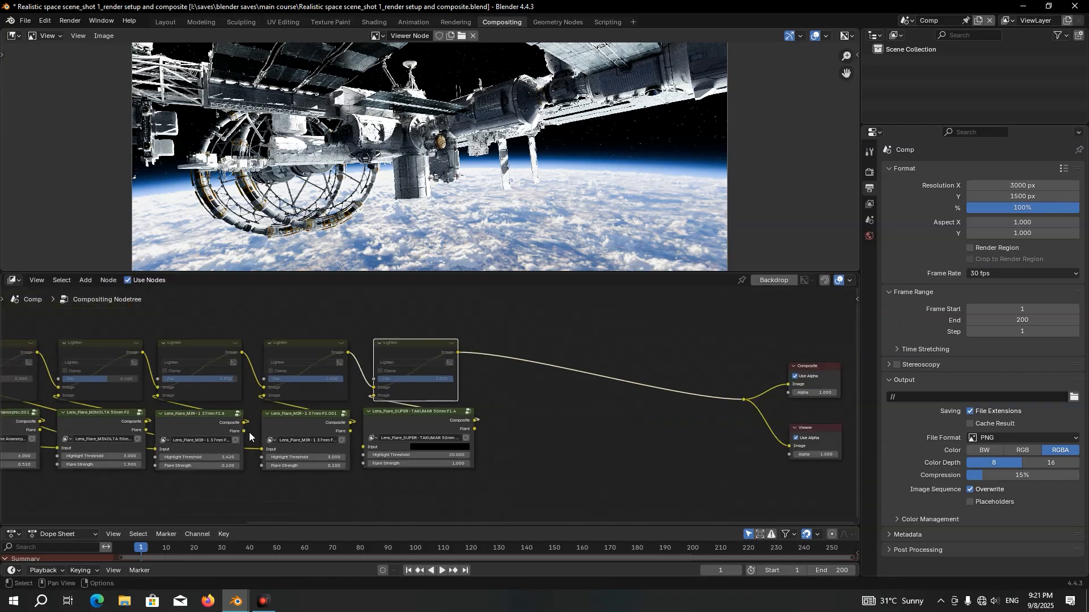
# Connect the source image to the SUPER-TAKUMAR group's Input and unmute its Lighten node
pyautogui.scroll(-3, 250, 436)
pyautogui.moveTo(251, 435); pyautogui.dragTo(383, 418, button='middle')
pyautogui.moveTo(68, 365); pyautogui.dragTo(467, 428)
pyautogui.scroll(6, 506, 358)
pyautogui.moveTo(506, 358); pyautogui.dragTo(416, 327, button='middle')
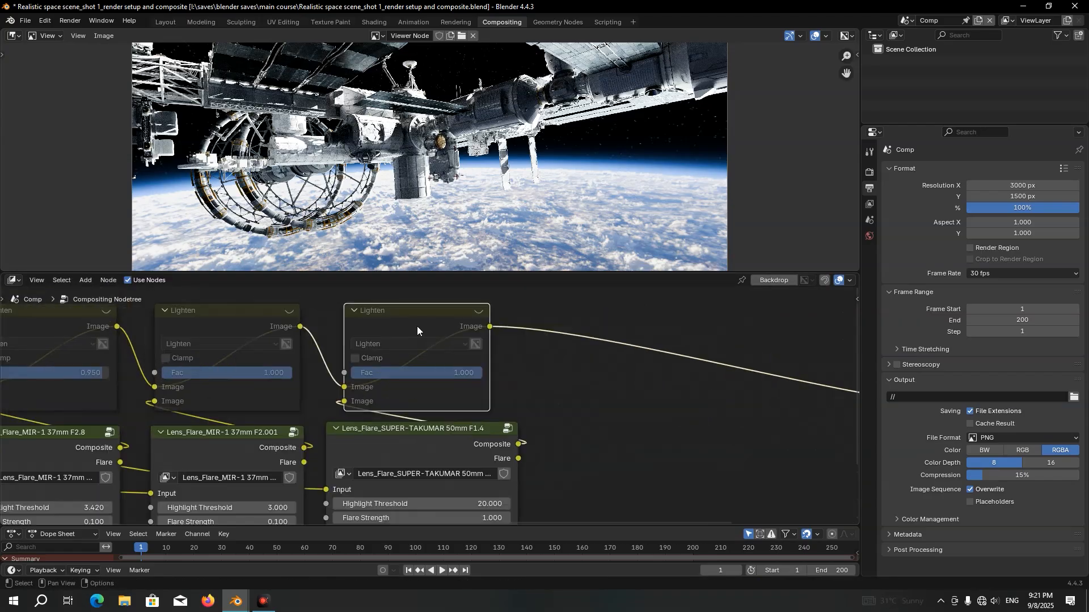
pyautogui.press('m')
# Set the SUPER-TAKUMAR group's Highlight Threshold to 3 and Flare Strength to 0.1
pyautogui.moveTo(476, 498); pyautogui.dragTo(481, 448, button='middle')
pyautogui.scroll(4, 480, 457)
pyautogui.click(488, 470)
pyautogui.write('3')
pyautogui.press('Return')
pyautogui.click(489, 484)
pyautogui.write('0.1')
pyautogui.press('Return')
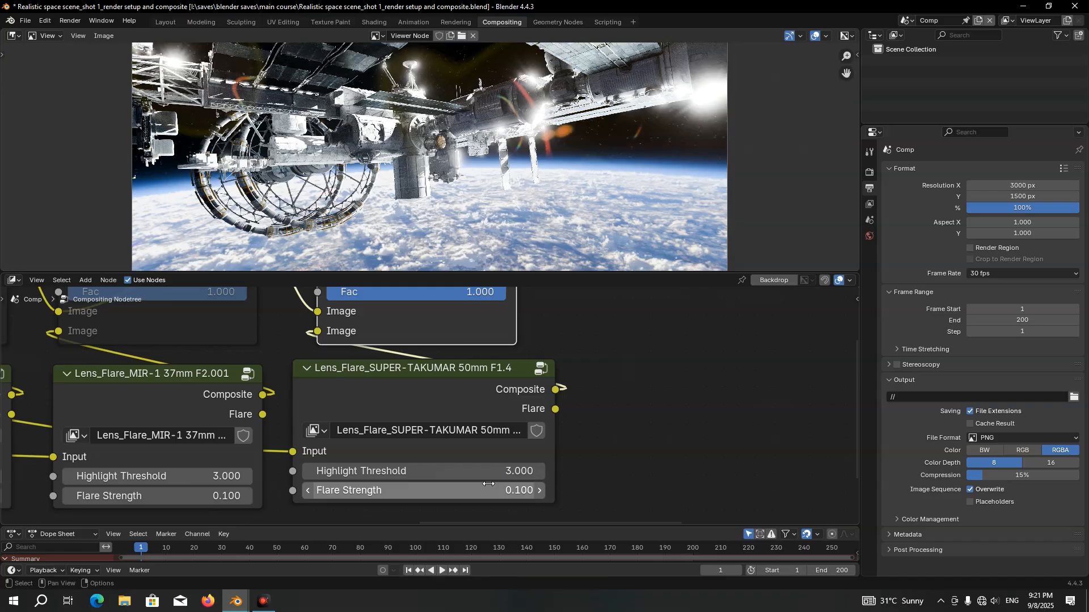
# Open the SUPER-TAKUMAR flare group for editing and set all levels of its two mixer nodes to 0
pyautogui.click(479, 404)
pyautogui.press('Tab')
pyautogui.scroll(-3, 493, 422)
pyautogui.scroll(-12, 494, 422)
pyautogui.moveTo(822, 396); pyautogui.dragTo(394, 375, button='middle')
pyautogui.scroll(6, 442, 363)
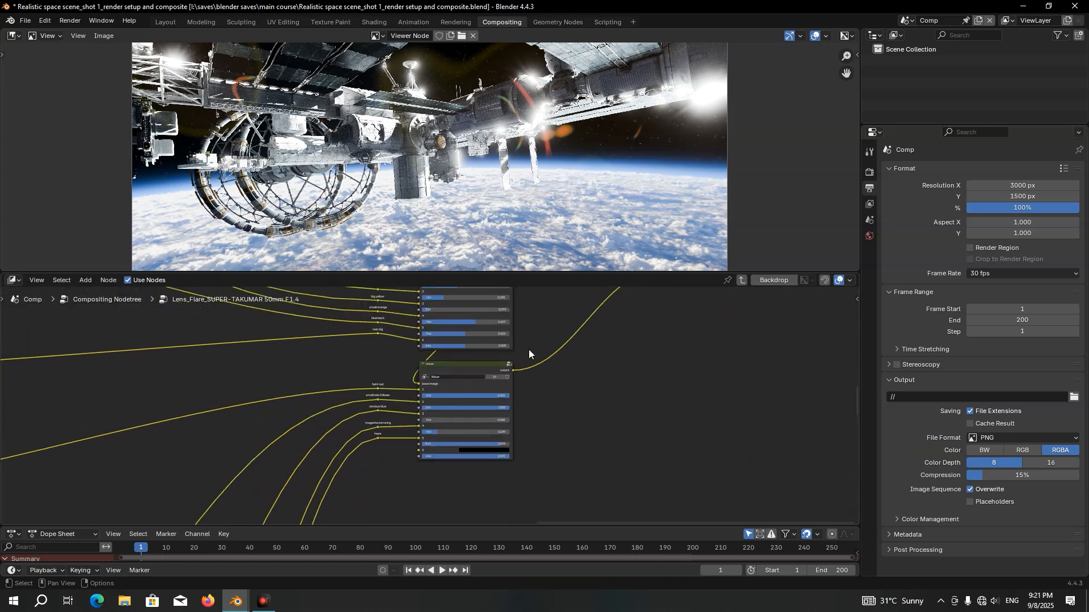
pyautogui.moveTo(485, 356); pyautogui.dragTo(481, 280, button='middle')
pyautogui.moveTo(454, 411); pyautogui.dragTo(453, 492)
pyautogui.write('0')
pyautogui.press('Return')
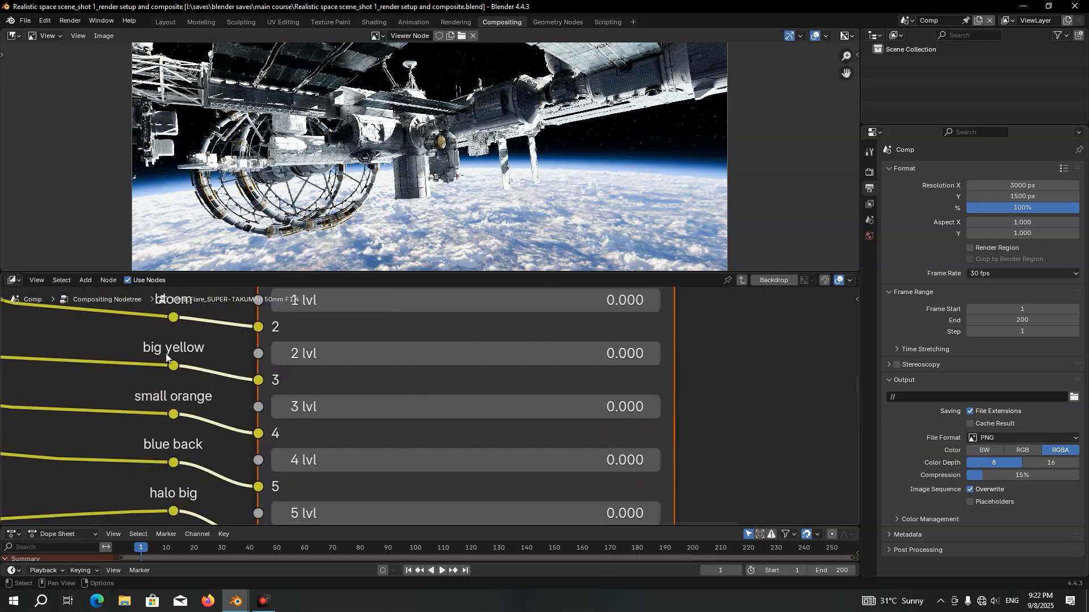
# Set the upper mixer's 3 lvl (big yellow) and 4 lvl (small orange) to 0.05 each
pyautogui.click(297, 397)
pyautogui.write('0.')
pyautogui.press('Return')
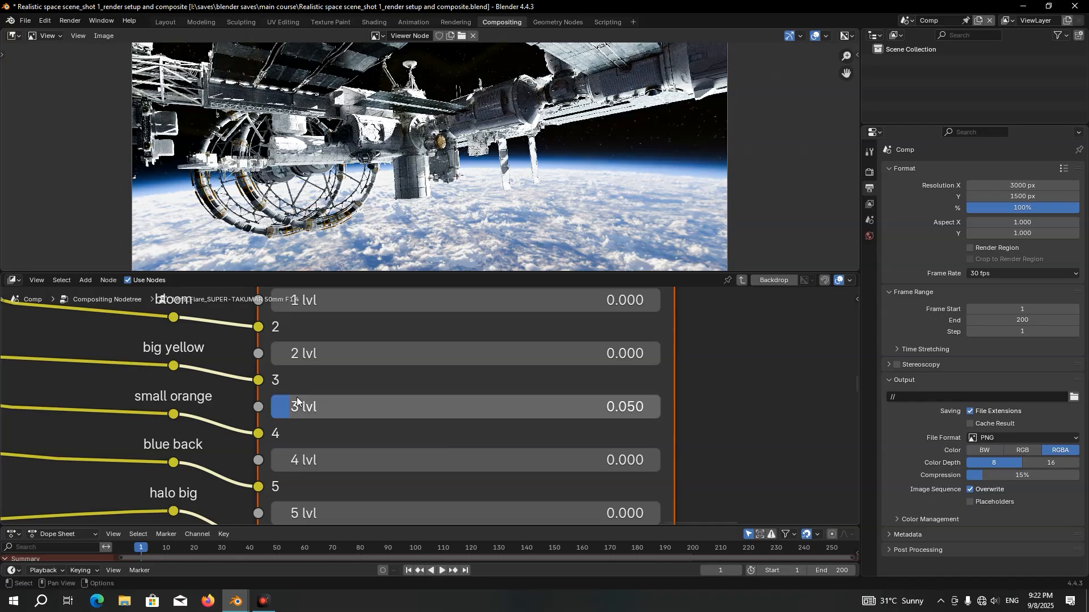
pyautogui.moveTo(345, 406); pyautogui.dragTo(399, 406)
pyautogui.rightClick(342, 406)
pyautogui.moveTo(210, 422); pyautogui.dragTo(206, 390, button='middle')
pyautogui.moveTo(301, 429); pyautogui.dragTo(303, 429)
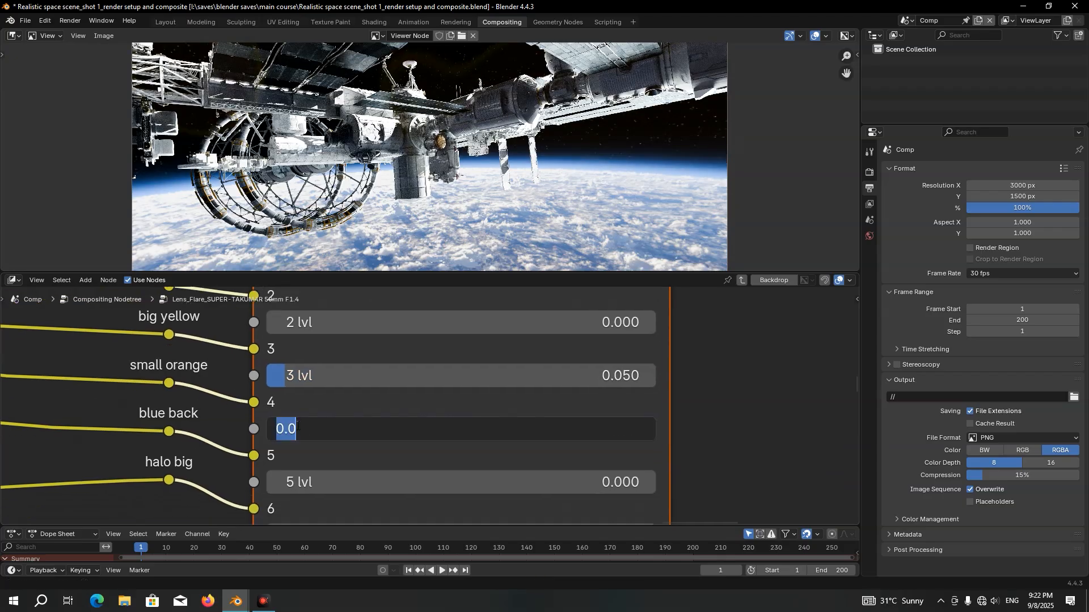
pyautogui.write('0')
pyautogui.press('Return')
# Set the lower mixer's 2 lvl (small halo follows) to 0.23 and save the file
pyautogui.keyDown('shift'); pyautogui.scroll(-1, 365, 429); pyautogui.keyUp('shift')
pyautogui.scroll(-2, 300, 470)
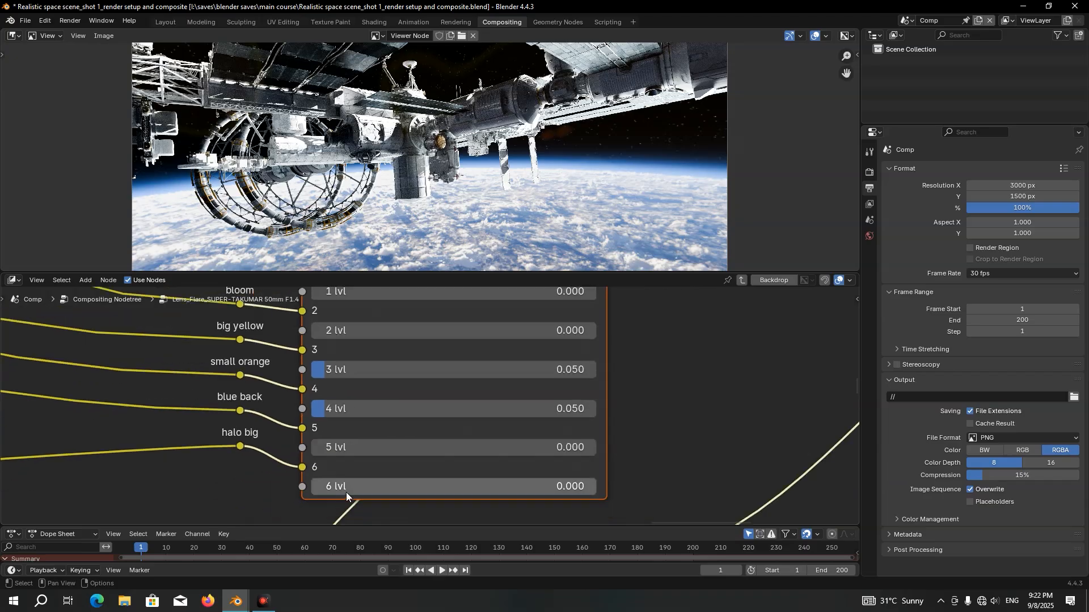
pyautogui.keyDown('shift'); pyautogui.scroll(4, 340, 482); pyautogui.keyUp('shift')
pyautogui.keyDown('shift'); pyautogui.scroll(-1, 328, 464); pyautogui.keyUp('shift')
pyautogui.scroll(3, 268, 397)
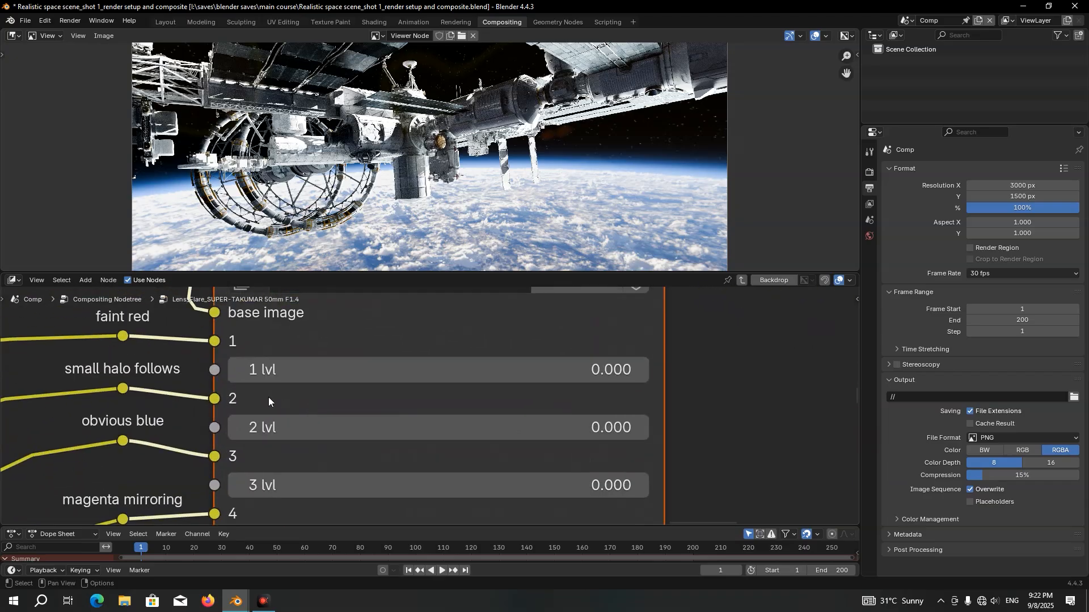
pyautogui.doubleClick(284, 435)
pyautogui.write('0.2')
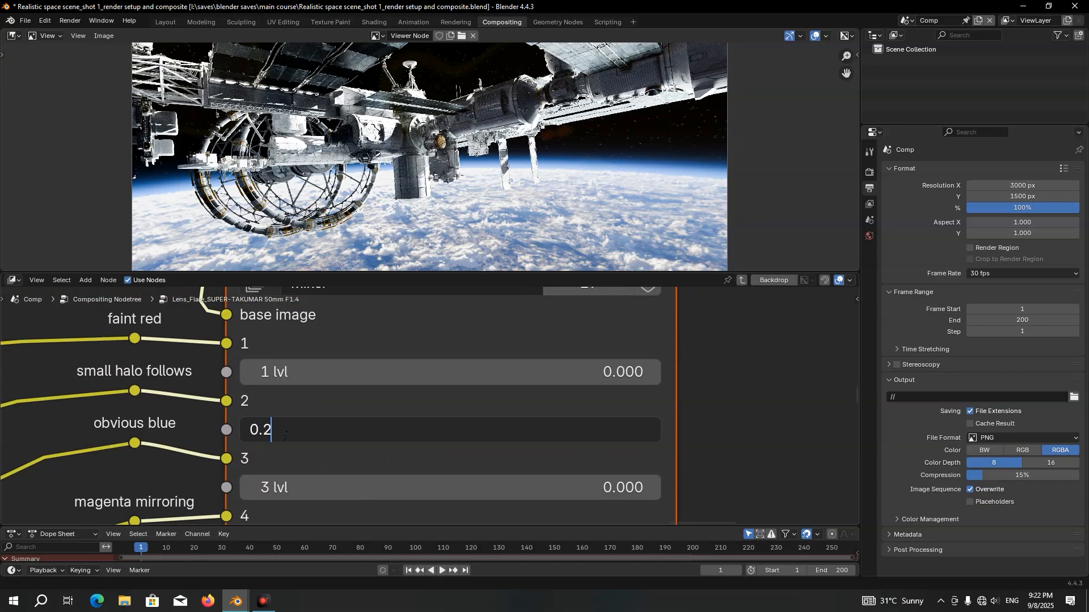
pyautogui.write('3')
pyautogui.press('Return')
pyautogui.moveTo(285, 436); pyautogui.dragTo(603, 436)
pyautogui.press('Escape')
pyautogui.hotkey('ctrl', 's')
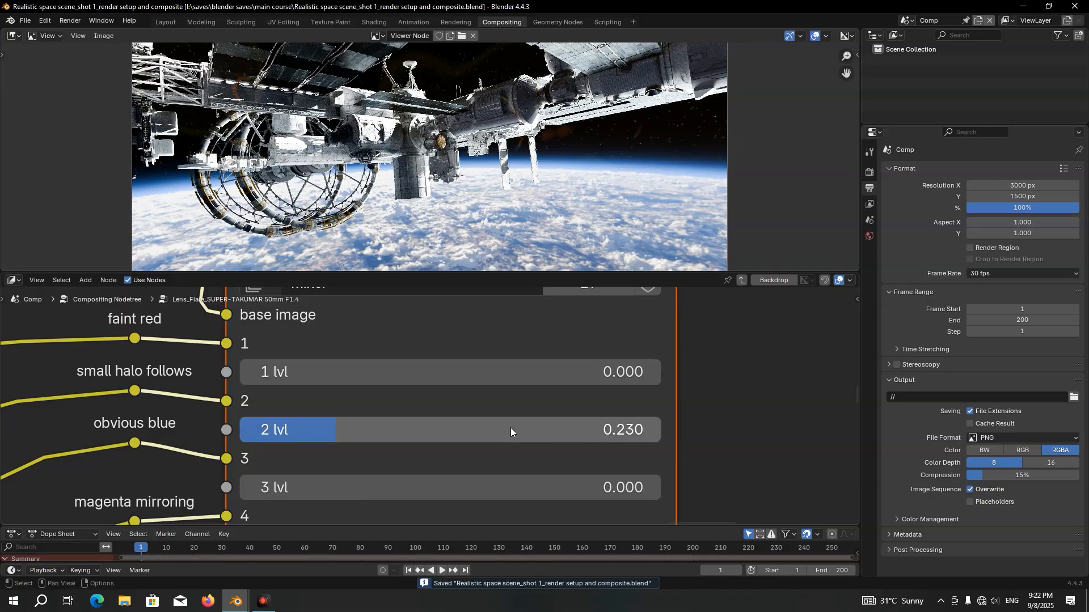
# Leave the SUPER-TAKUMAR group and unmute the five Lighten nodes of the Cooke Anamorphic, MINOLTA and MIR-1 flares
pyautogui.press('Tab')
pyautogui.scroll(-6, 390, 429)
pyautogui.moveTo(596, 335); pyautogui.dragTo(175, 397)
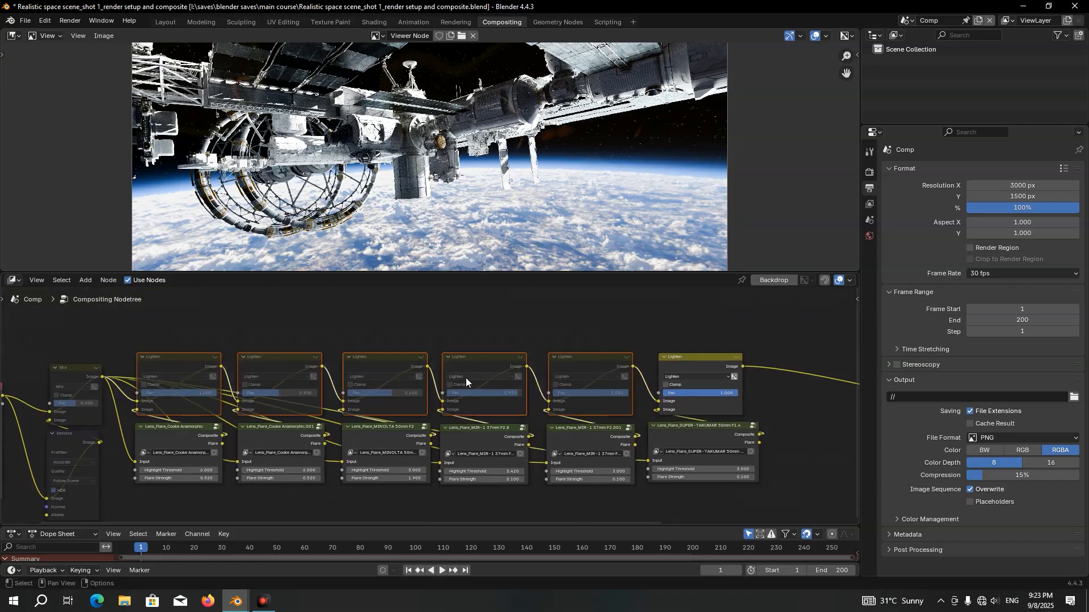
pyautogui.press('m')
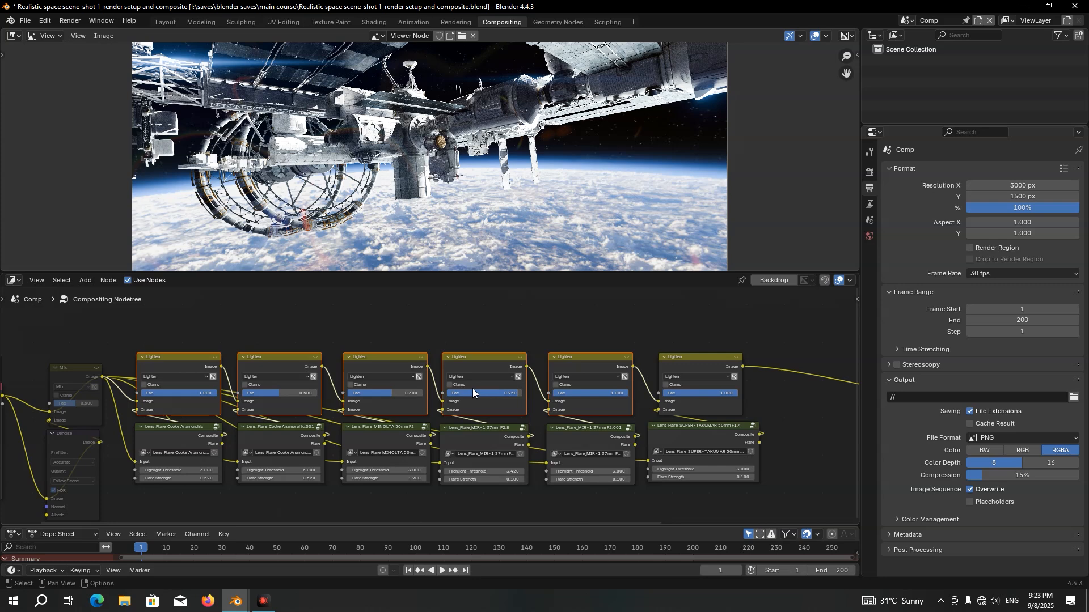
# Enlarge the timeline area, go to frame 43 to update the composite, and save the file
pyautogui.moveTo(437, 526); pyautogui.dragTo(433, 474)
pyautogui.click(259, 496)
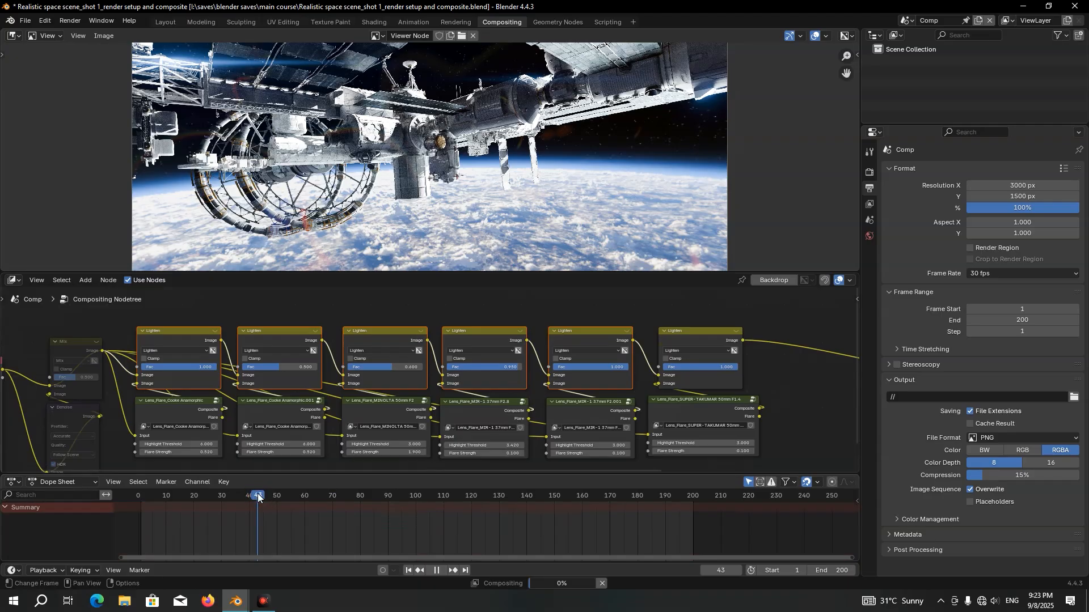
pyautogui.hotkey('ctrl', 's')
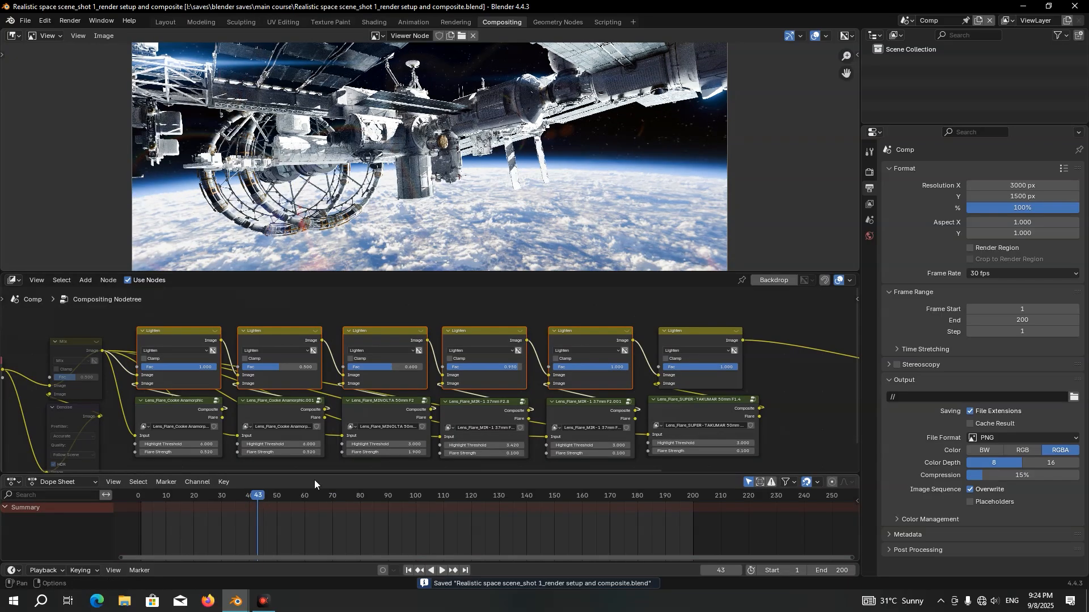
# Preview the combined lens flares at frames 110, 140 and 131
pyautogui.click(442, 496)
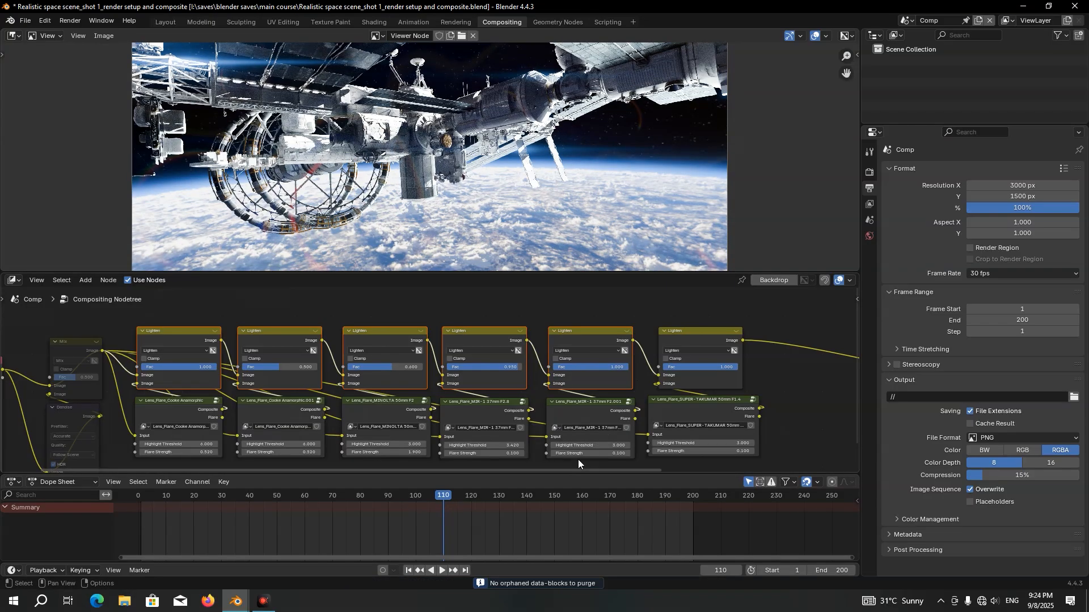
pyautogui.click(526, 497)
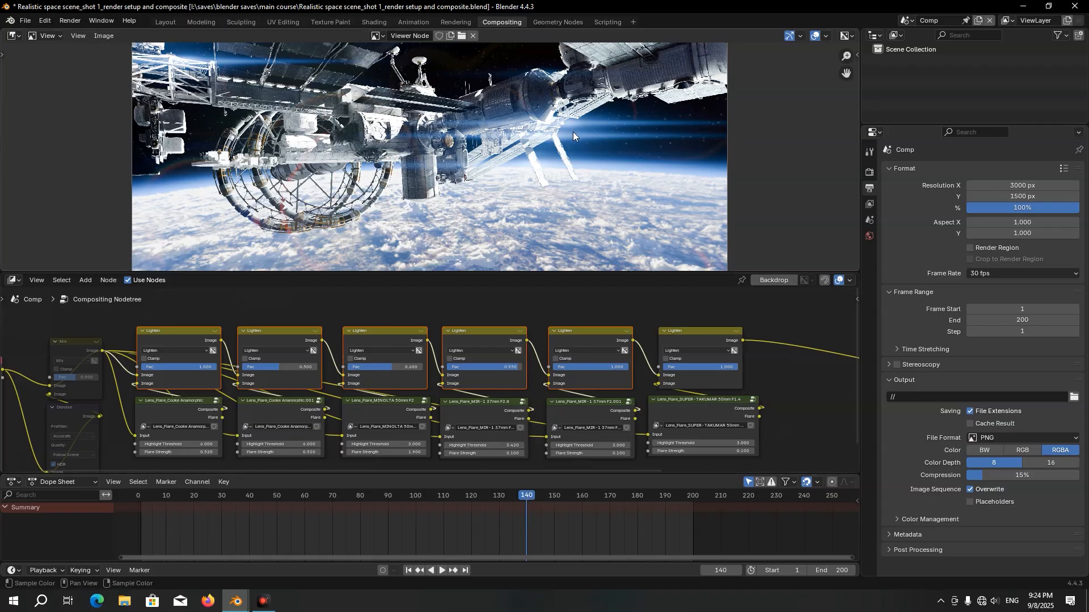
pyautogui.click(502, 497)
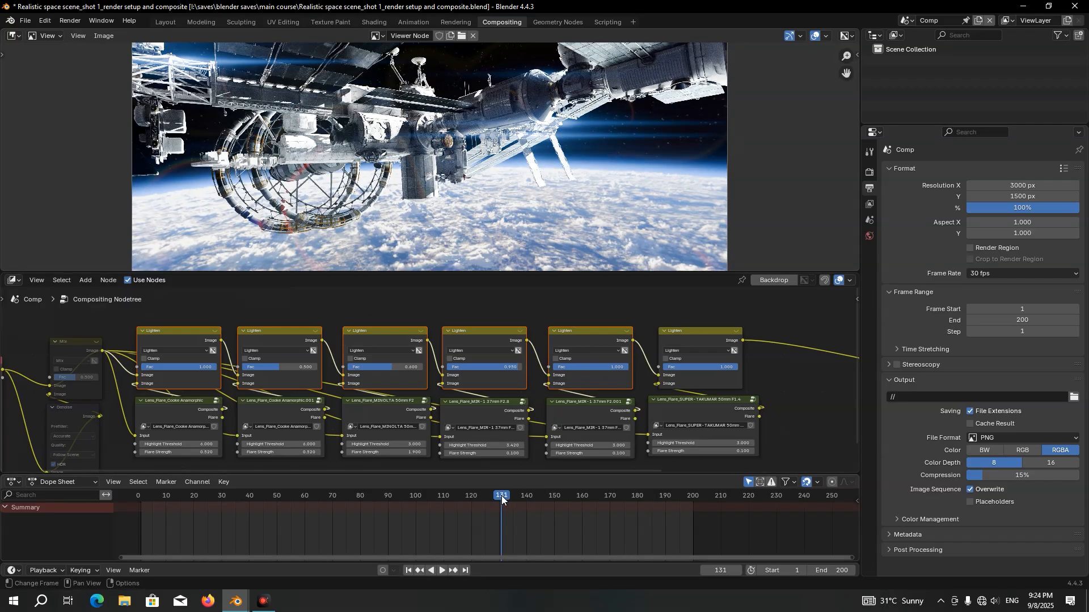
# Test the first Cooke Anamorphic flare's Lighten node with Fac at about 0.18, and return it to 1
pyautogui.moveTo(210, 380); pyautogui.dragTo(330, 373, button='middle')
pyautogui.scroll(1, 409, 394)
pyautogui.scroll(1, 329, 383)
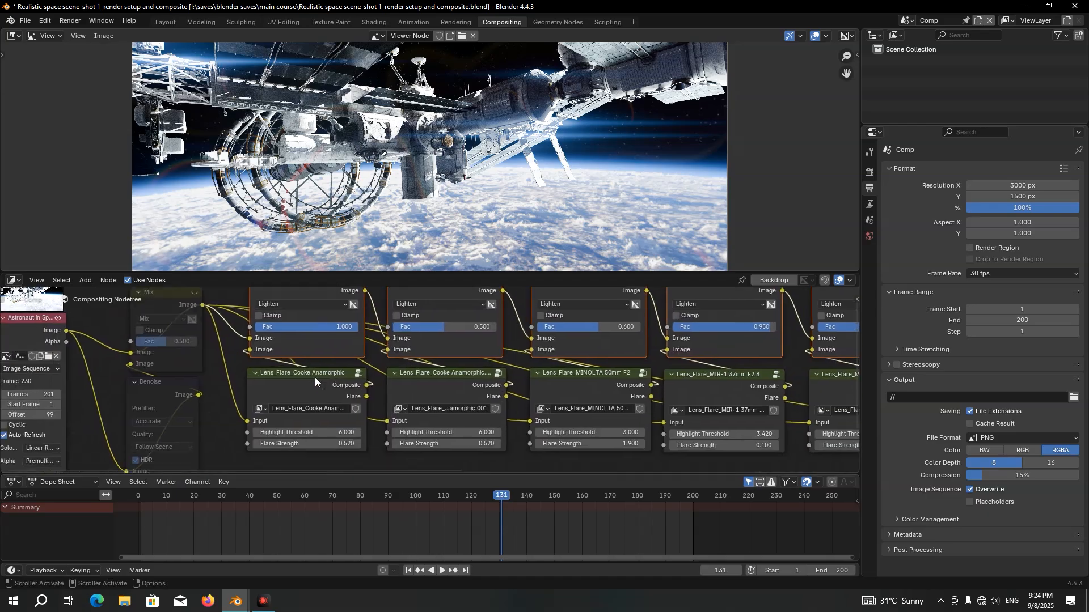
pyautogui.moveTo(315, 373); pyautogui.dragTo(383, 424, button='middle')
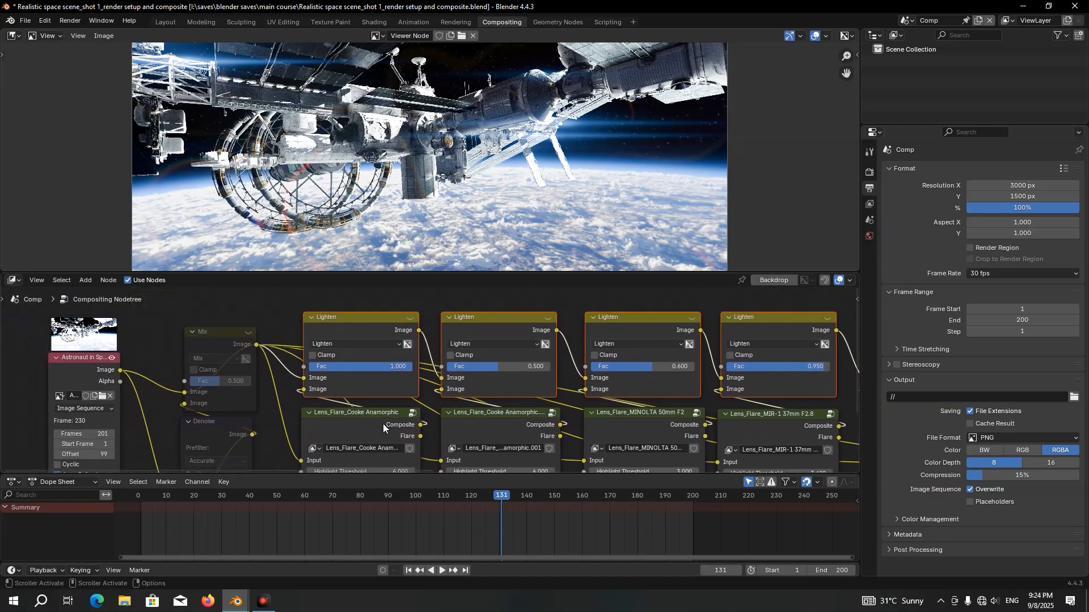
pyautogui.scroll(2, 393, 395)
pyautogui.moveTo(396, 369); pyautogui.dragTo(290, 369)
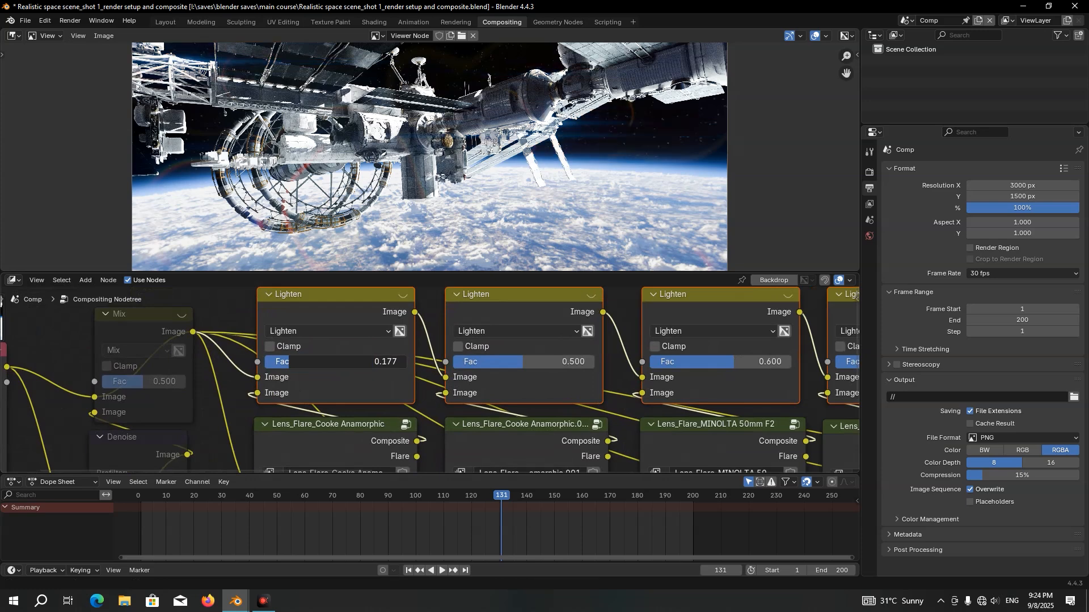
pyautogui.moveTo(289, 361); pyautogui.dragTo(407, 362)
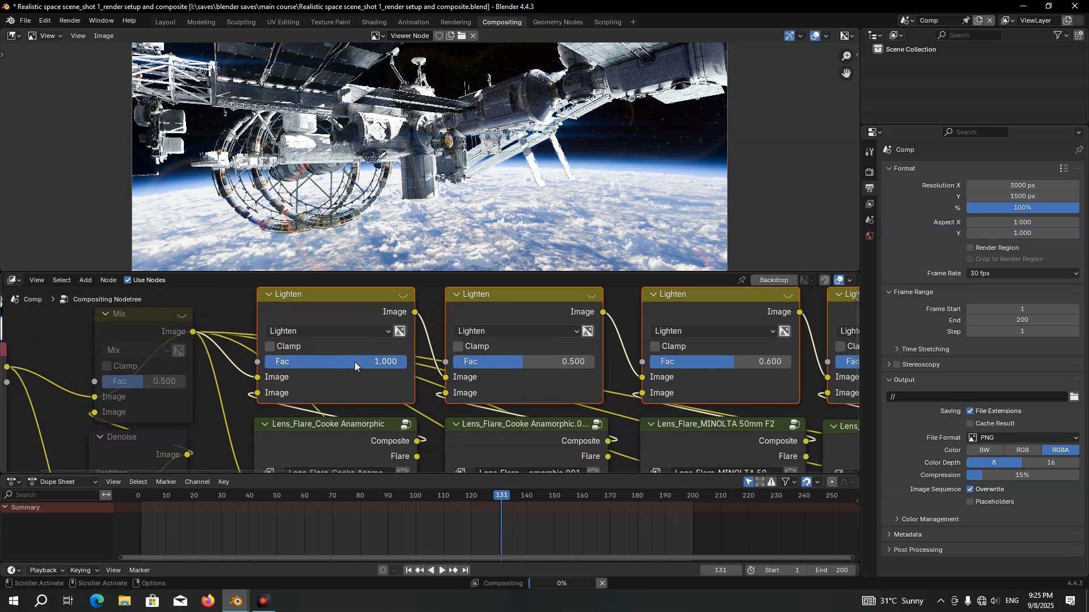
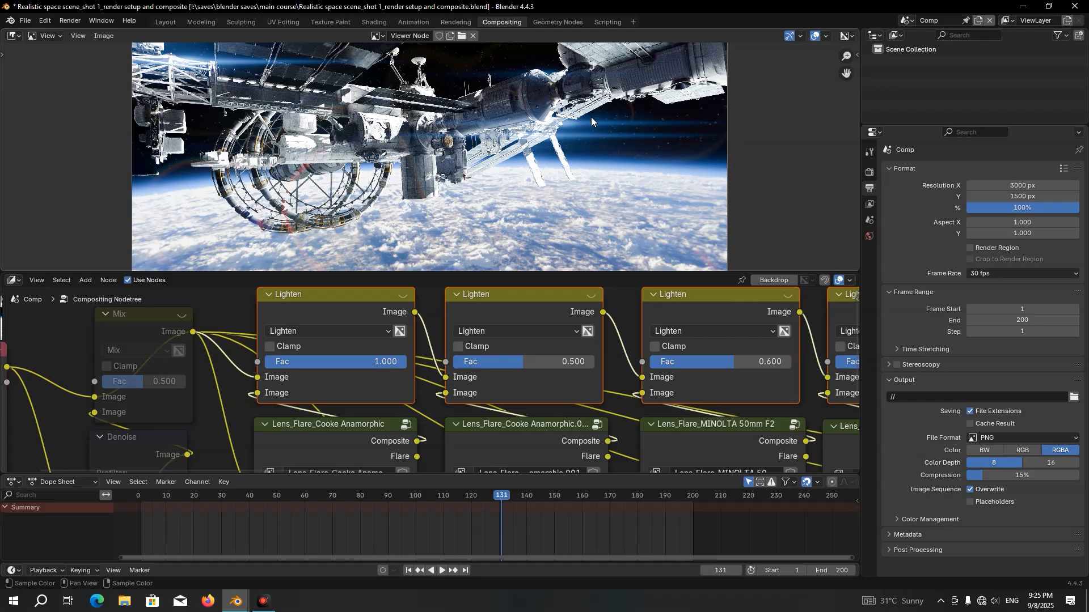
# Switch the image editor to Mask mode, create a new mask named 1, and add a mask layer to it
pyautogui.click(47, 37)
pyautogui.click(50, 88)
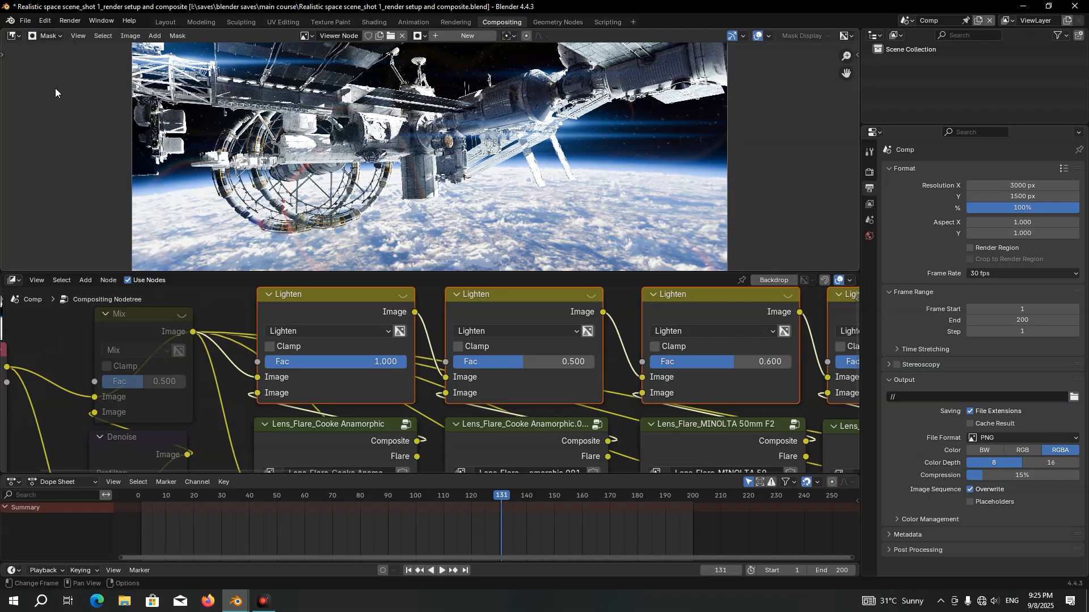
pyautogui.click(463, 37)
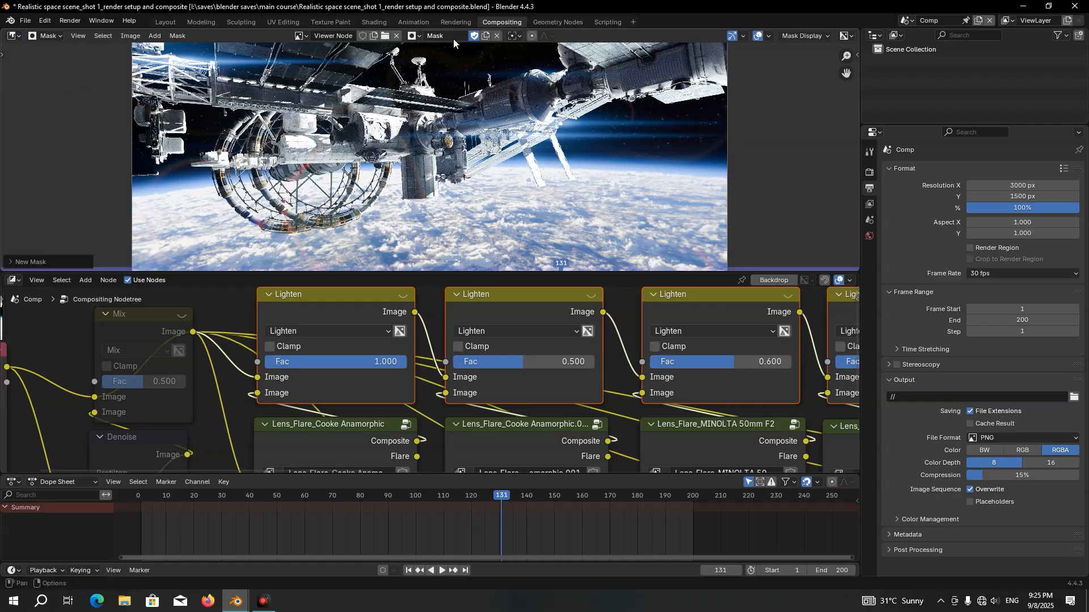
pyautogui.write('1')
pyautogui.press('Return')
pyautogui.press('n')
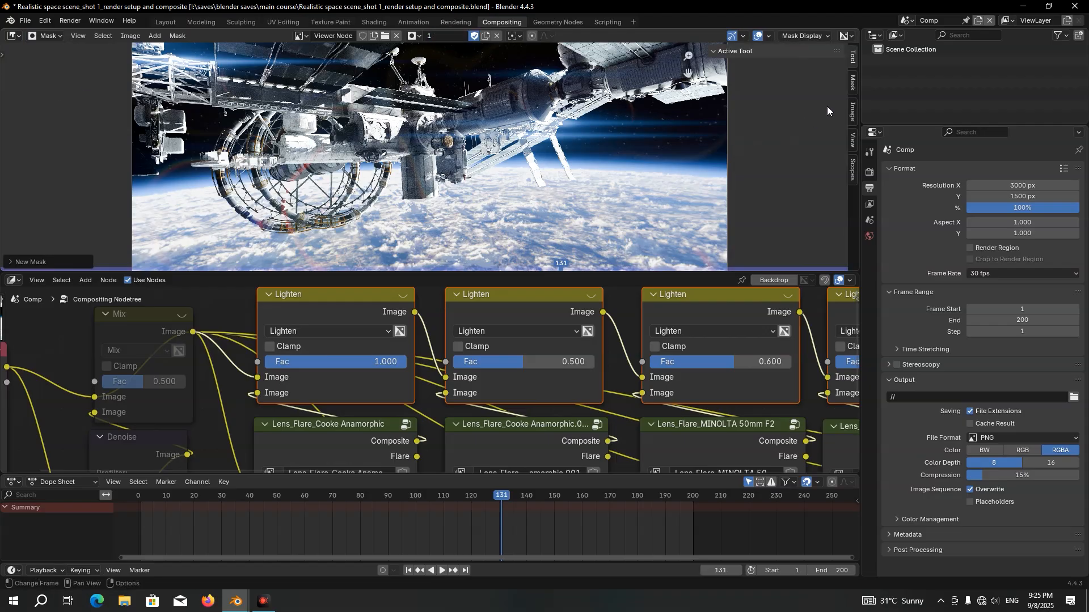
pyautogui.click(850, 84)
pyautogui.click(835, 84)
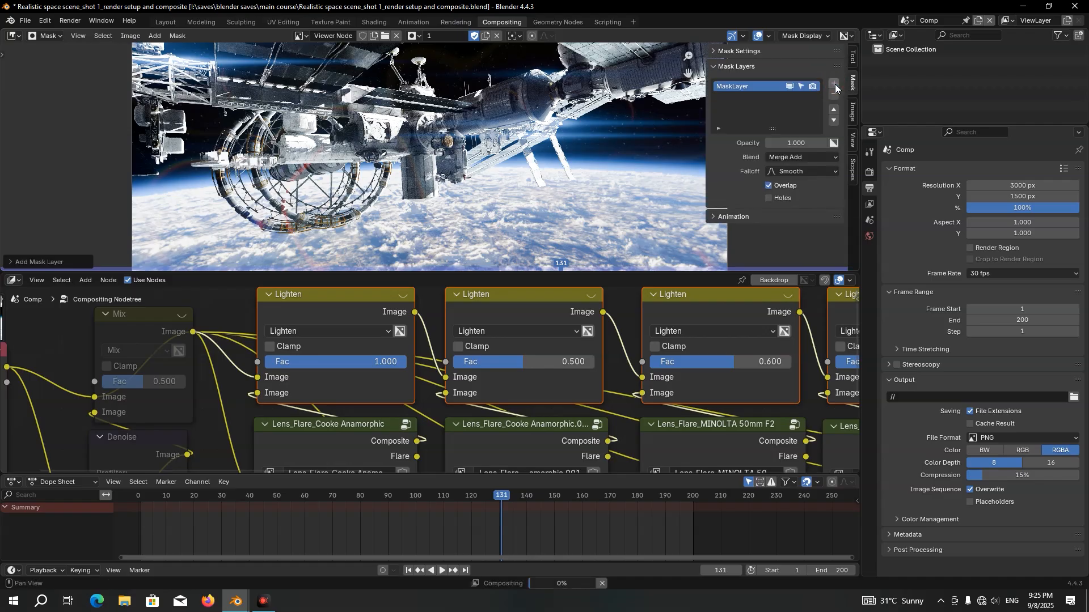
# Draw a closed four-point mask spline around the right half of the image, extending past the frame edges
pyautogui.moveTo(498, 271); pyautogui.dragTo(507, 438)
pyautogui.press('n')
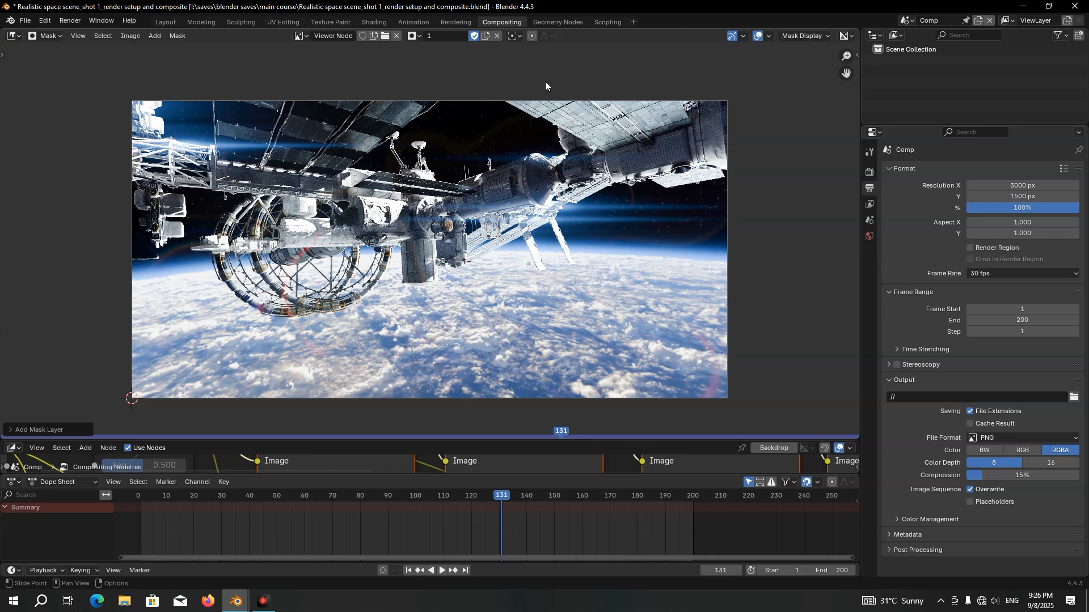
pyautogui.keyDown('ctrl'); pyautogui.click(525, 83); pyautogui.keyUp('ctrl')
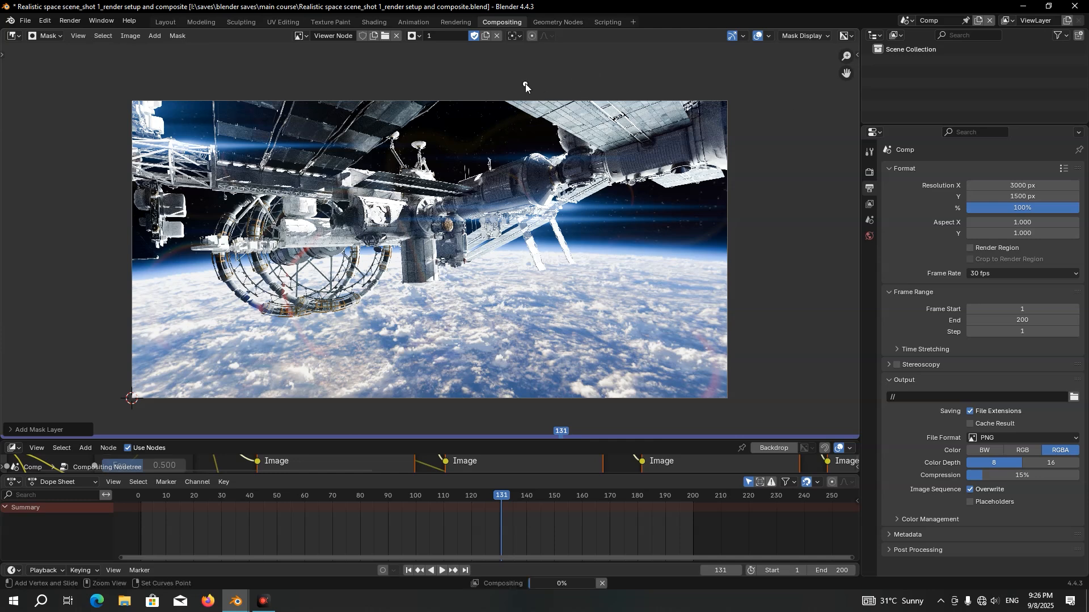
pyautogui.keyDown('ctrl'); pyautogui.moveTo(525, 84); pyautogui.dragTo(491, 76); pyautogui.keyUp('ctrl')
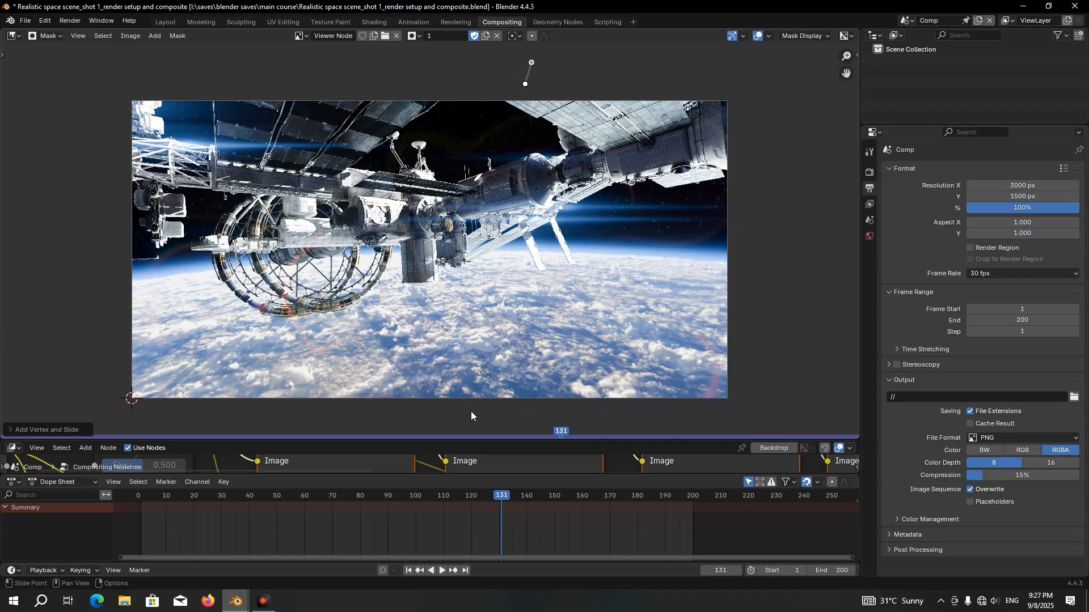
pyautogui.keyDown('ctrl'); pyautogui.click(444, 413); pyautogui.keyUp('ctrl')
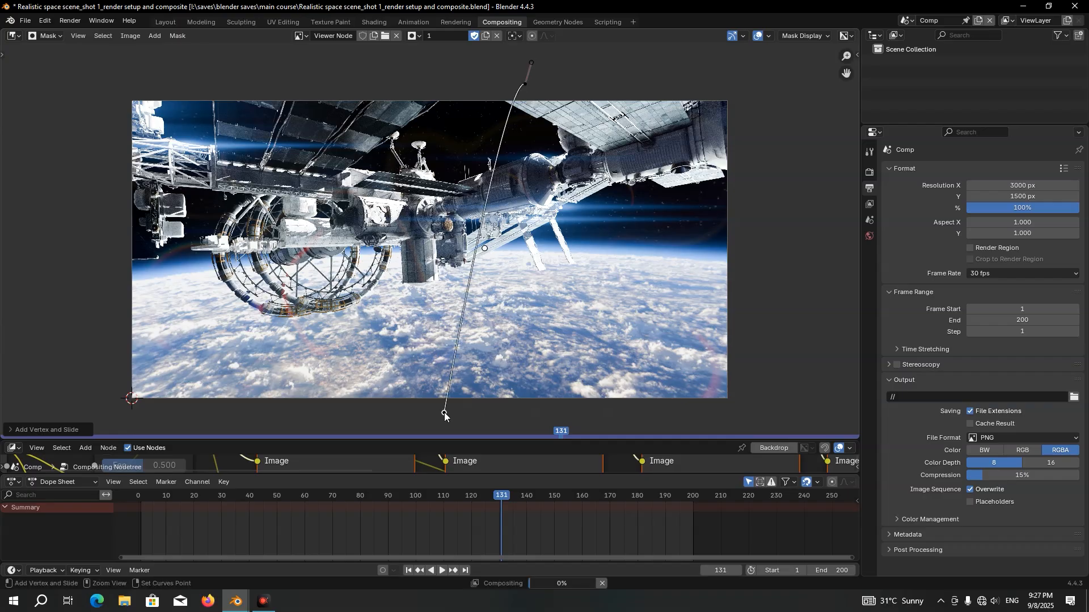
pyautogui.keyDown('ctrl'); pyautogui.moveTo(444, 413); pyautogui.dragTo(542, 418); pyautogui.keyUp('ctrl')
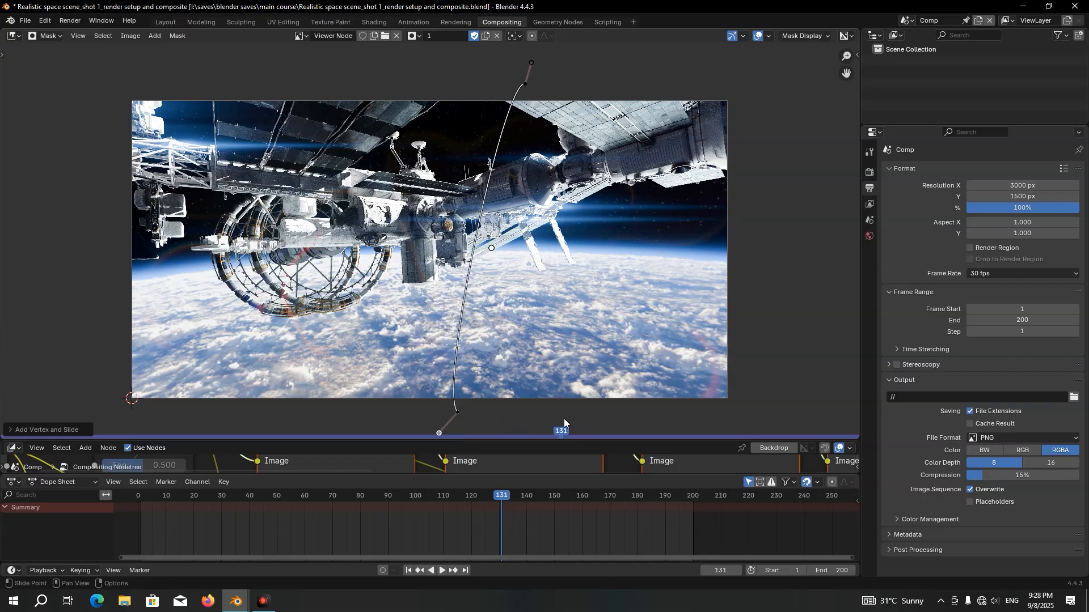
pyautogui.keyDown('ctrl'); pyautogui.moveTo(457, 413); pyautogui.dragTo(457, 413); pyautogui.keyUp('ctrl')
pyautogui.moveTo(785, 402)
pyautogui.keyDown('ctrl'); pyautogui.mouseDown()
pyautogui.moveTo(801, 403)
pyautogui.moveTo(787, 402)
pyautogui.mouseUp(); pyautogui.keyUp('ctrl')
pyautogui.keyDown('ctrl'); pyautogui.moveTo(772, 76); pyautogui.dragTo(745, 61); pyautogui.keyUp('ctrl')
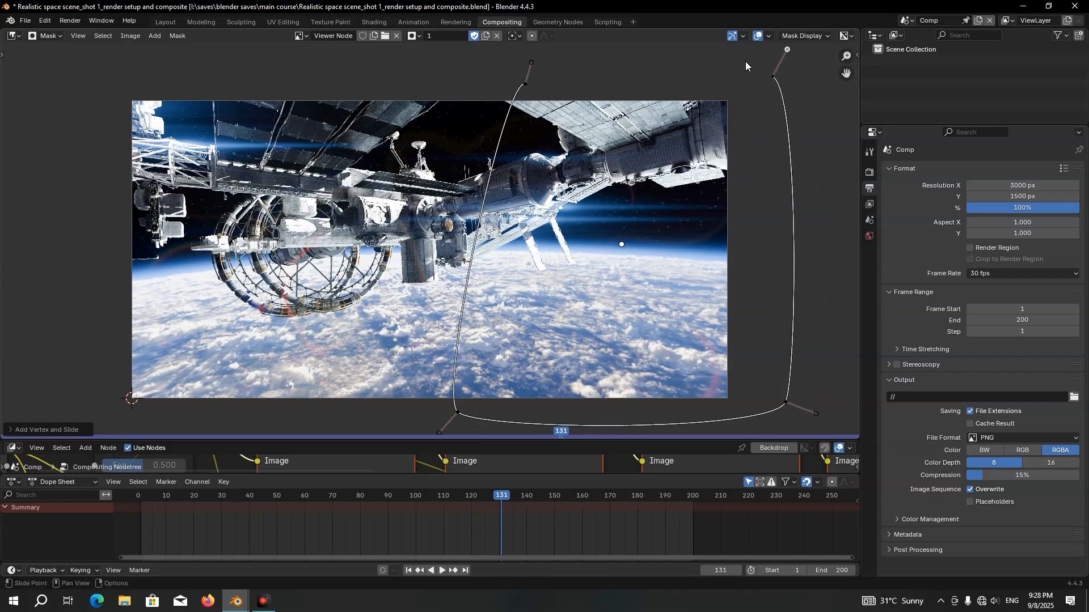
pyautogui.keyDown('ctrl'); pyautogui.click(526, 83); pyautogui.keyUp('ctrl')
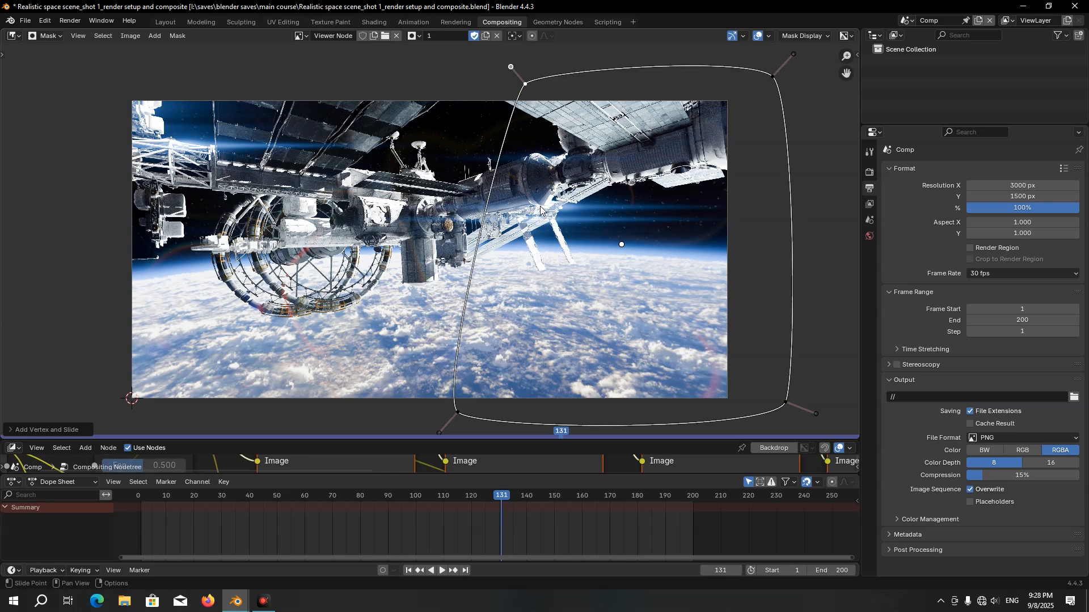
# Return the image editor to View mode and move the first Cooke Anamorphic flare's Lighten node up, clear of the other nodes
pyautogui.click(49, 36)
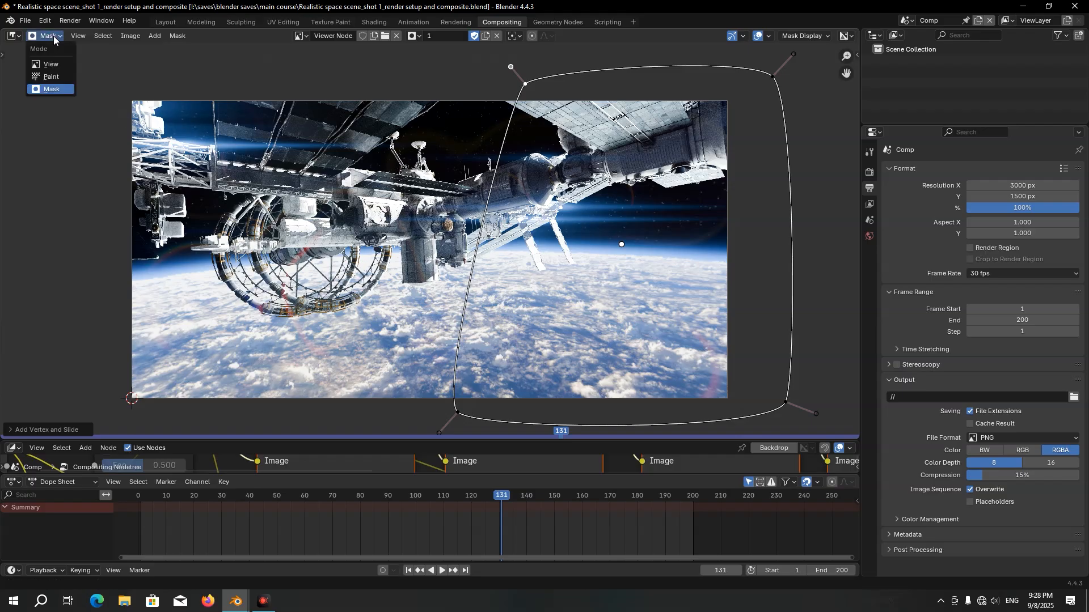
pyautogui.click(57, 65)
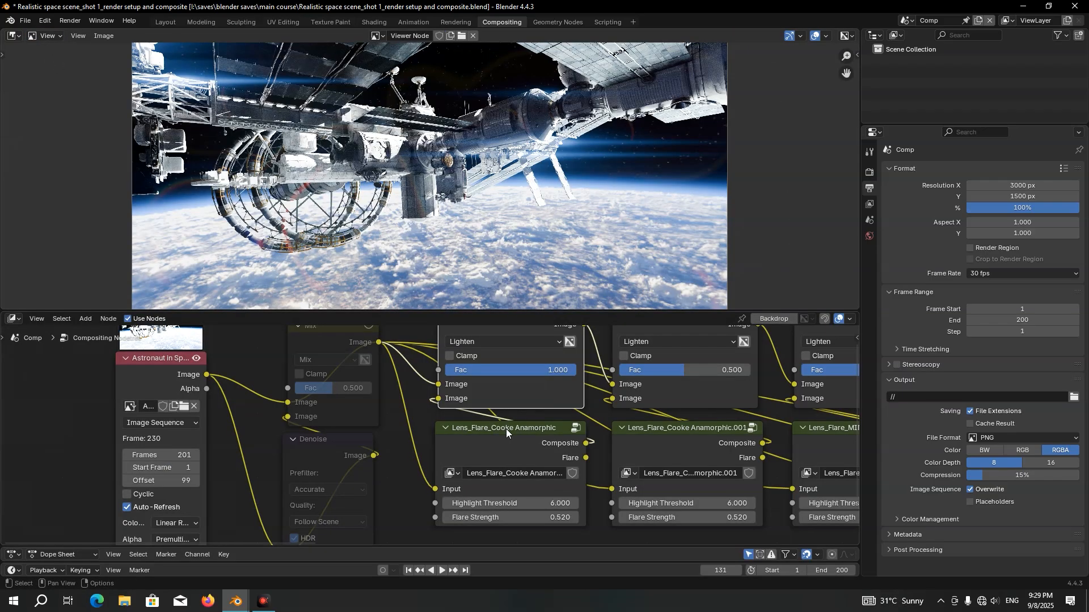
pyautogui.scroll(-4, 506, 429)
pyautogui.moveTo(521, 395); pyautogui.dragTo(515, 482, button='middle')
pyautogui.moveTo(496, 430); pyautogui.dragTo(500, 344)
pyautogui.scroll(3, 536, 393)
pyautogui.moveTo(536, 393); pyautogui.dragTo(577, 404, button='middle')
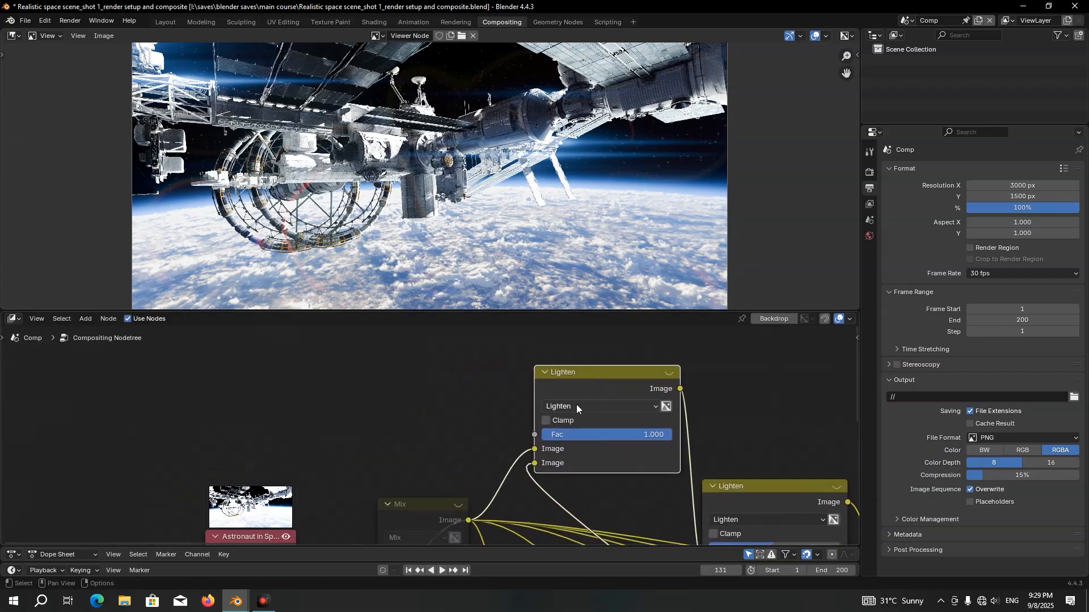
# Add a Mask node to the left of the raised Lighten node
pyautogui.hotkey('shift', 'a')
pyautogui.write('a')
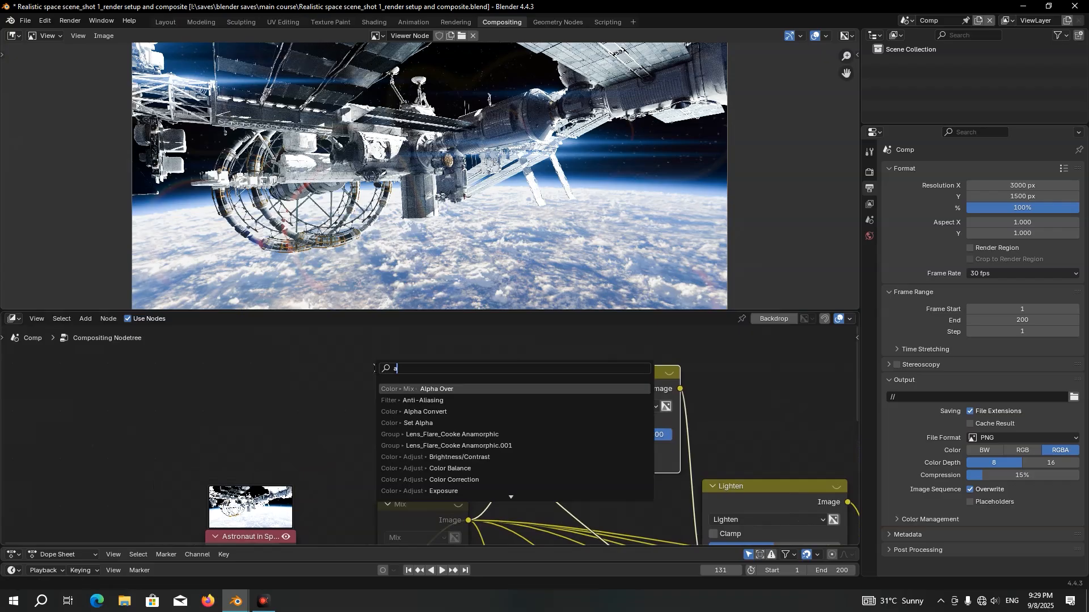
pyautogui.write('ask')
pyautogui.press('Return')
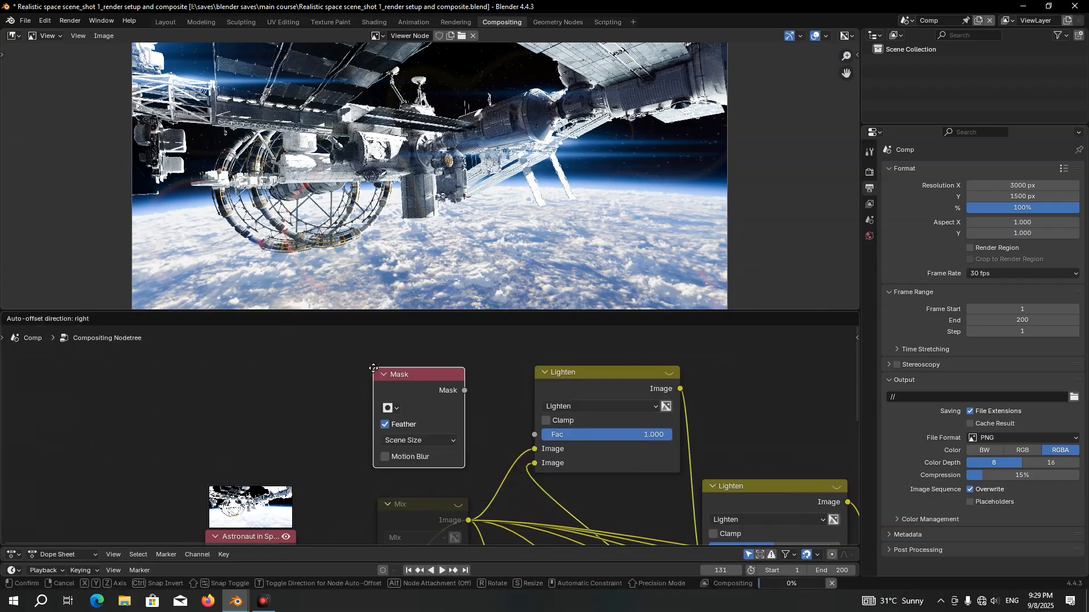
pyautogui.click(302, 354)
pyautogui.scroll(2, 311, 386)
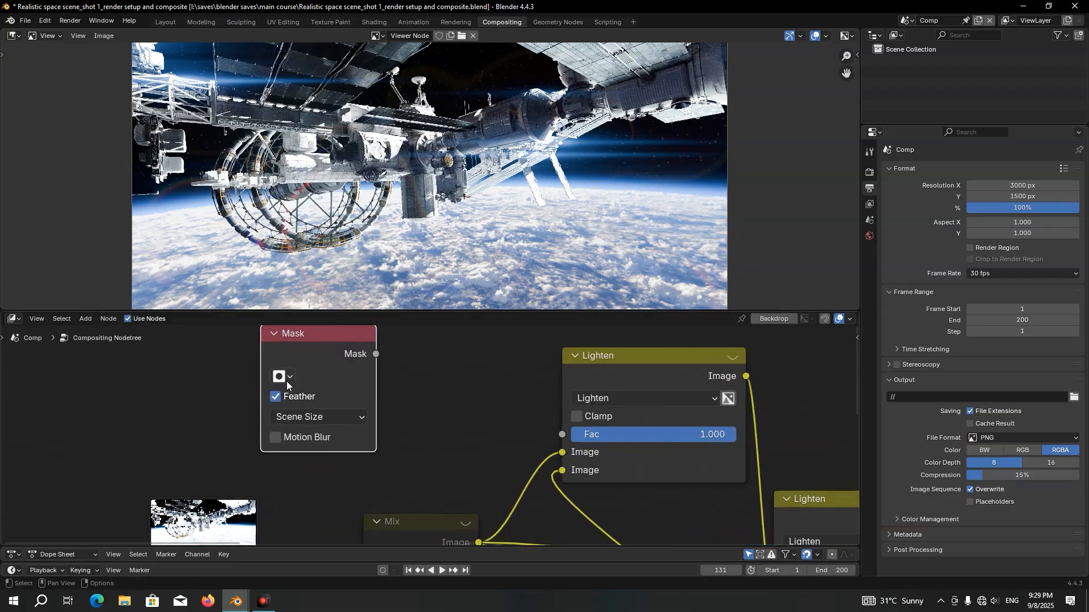
# Assign mask 1 to the Mask node and connect its Mask output to the first Lighten node's Fac
pyautogui.click(286, 380)
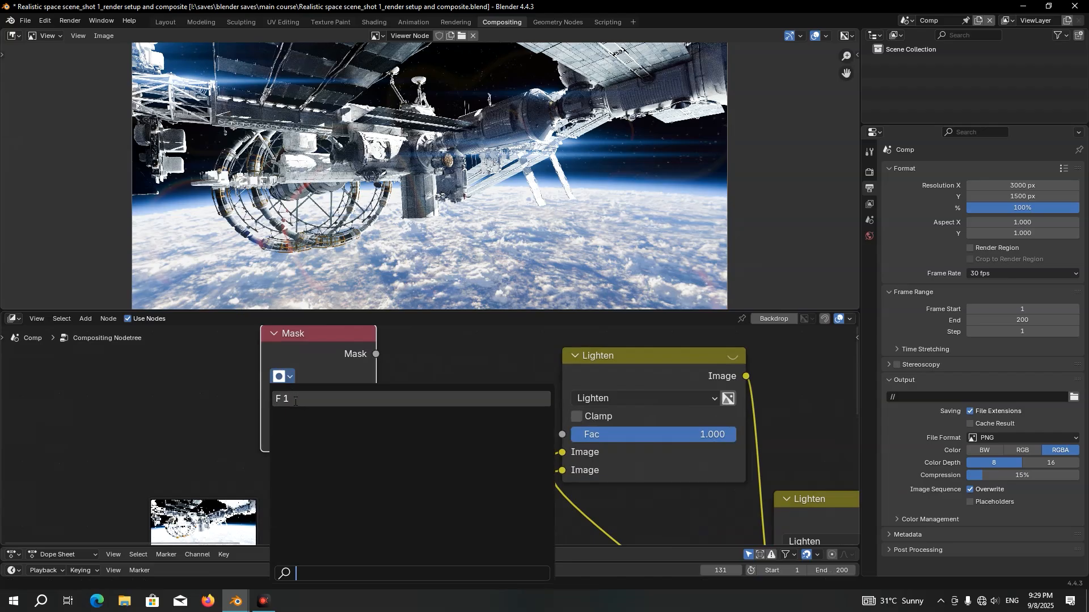
pyautogui.click(291, 400)
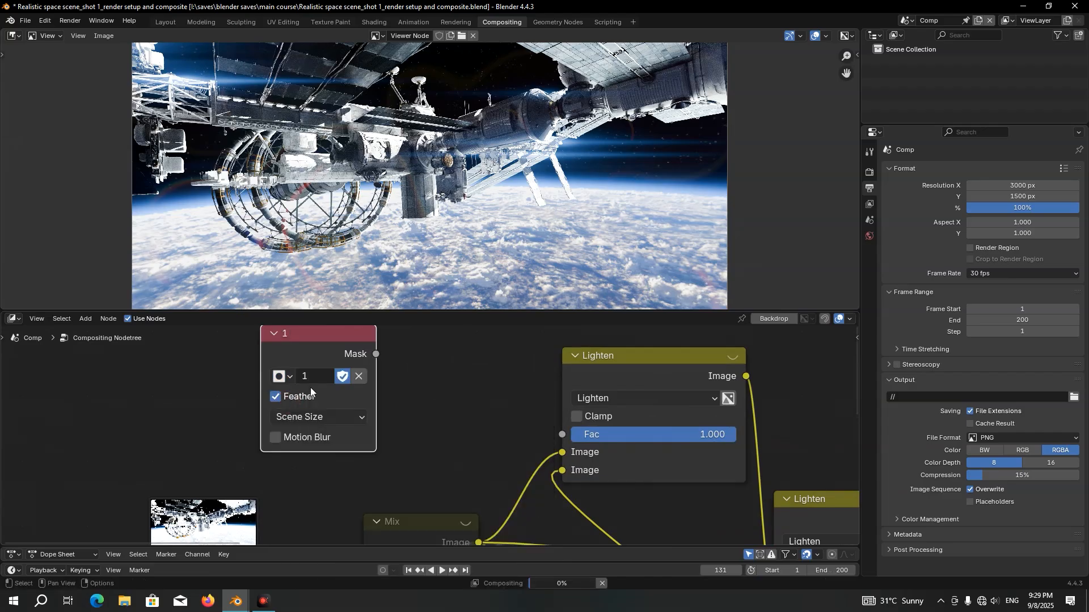
pyautogui.moveTo(377, 354); pyautogui.dragTo(552, 464)
pyautogui.scroll(3, 552, 148)
pyautogui.moveTo(624, 69); pyautogui.dragTo(500, 169, button='middle')
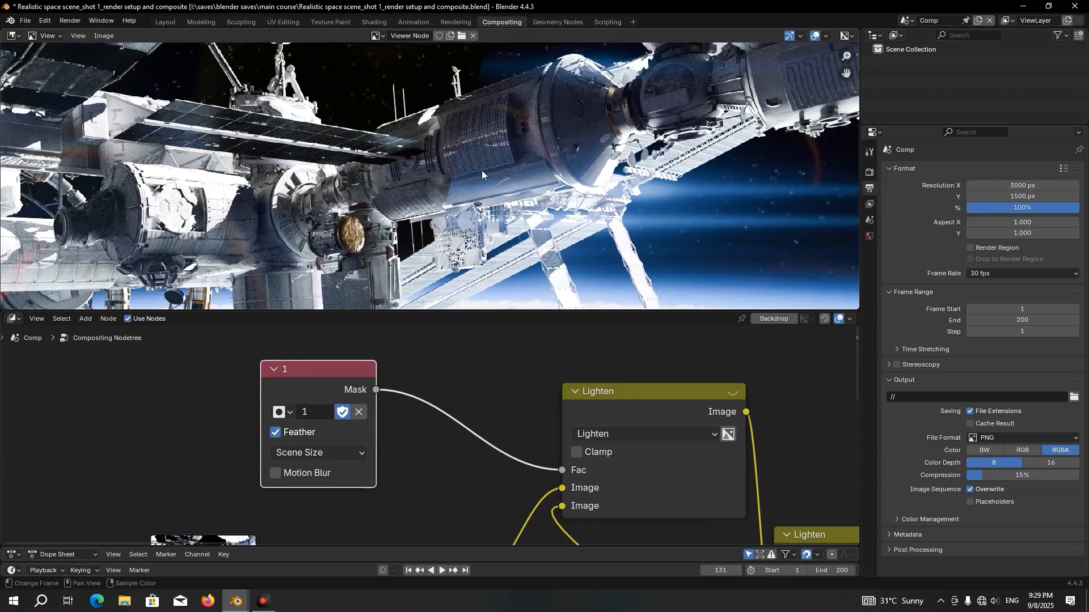
# Insert a Map Range node on the link between the Mask node and the Lighten node's Fac
pyautogui.moveTo(359, 365); pyautogui.dragTo(290, 381, button='middle')
pyautogui.hotkey('shift', 'a')
pyautogui.moveTo(290, 381)
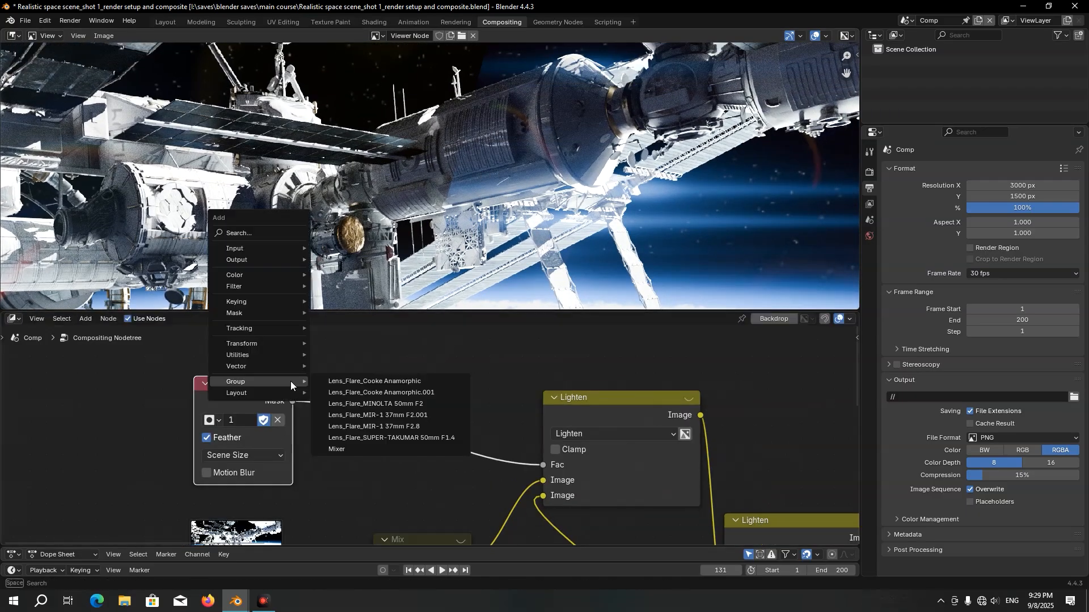
pyautogui.write('map')
pyautogui.press('Return')
pyautogui.click(363, 405)
pyautogui.scroll(3, 405, 438)
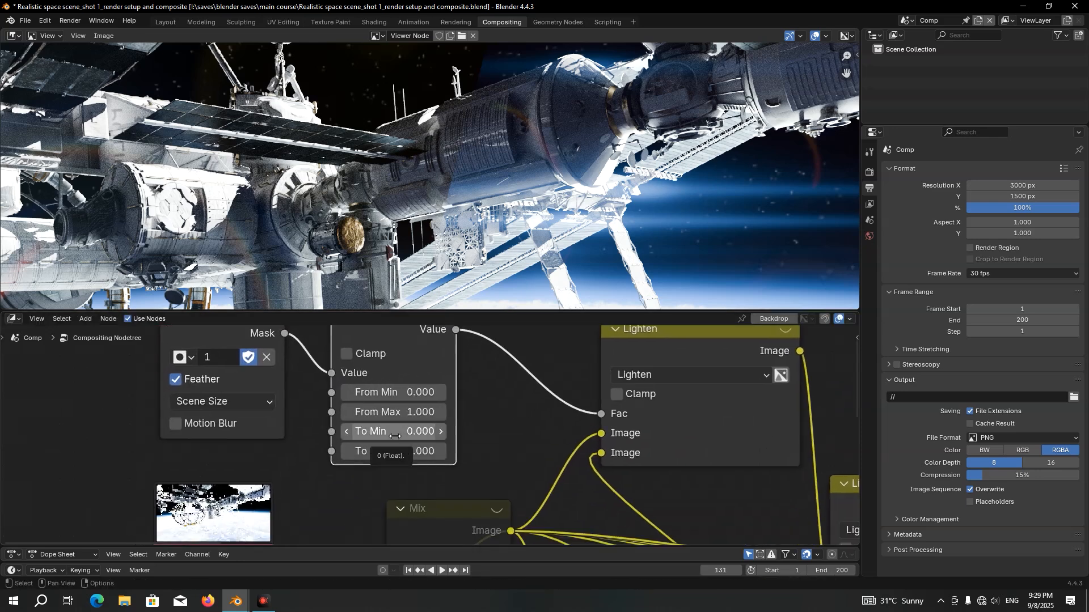
# Invert the mask by setting the Map Range node's To Min to 1 and To Max to 0, and save the file
pyautogui.click(395, 436)
pyautogui.write('1')
pyautogui.press('Return')
pyautogui.click(409, 451)
pyautogui.write('0')
pyautogui.press('Return')
pyautogui.hotkey('ctrl', 's')
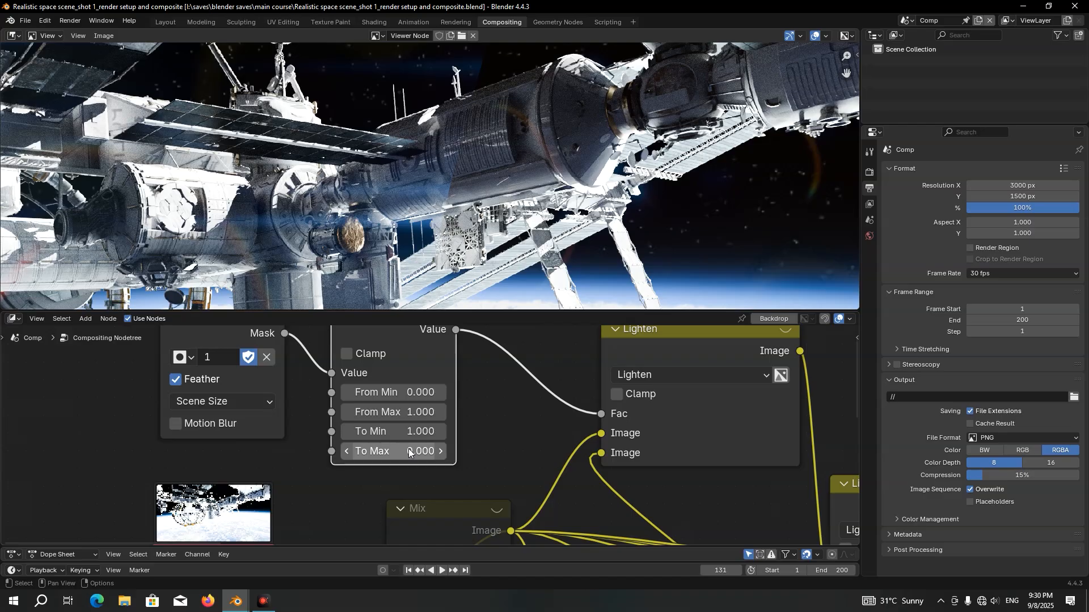
# Return the image editor to Mask mode, select all mask points, and enable the Alpha Channel mask overlay
pyautogui.click(48, 36)
pyautogui.click(56, 90)
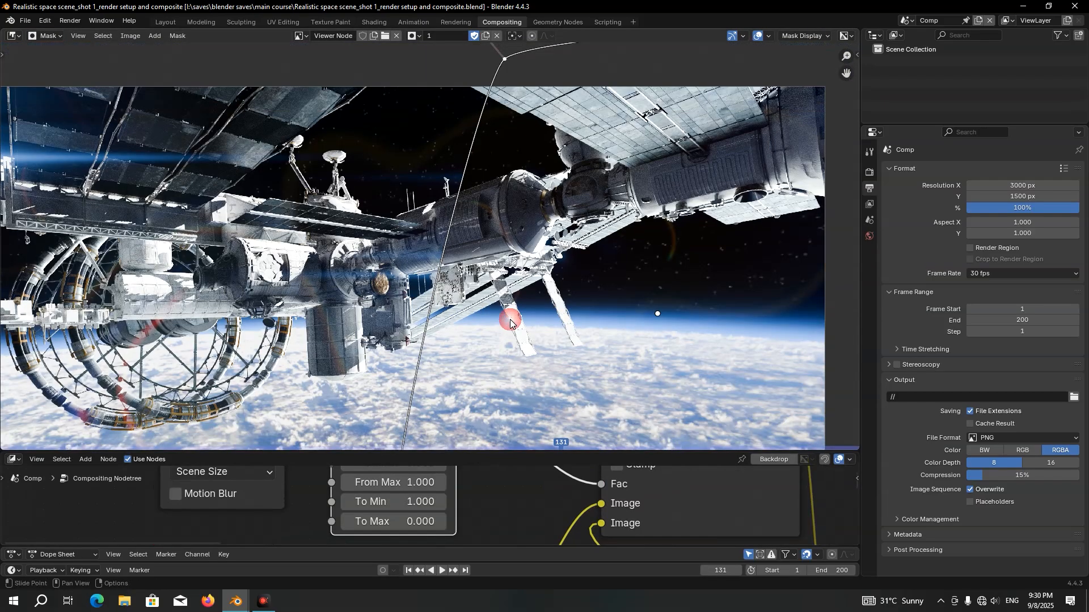
pyautogui.scroll(-3, 515, 308)
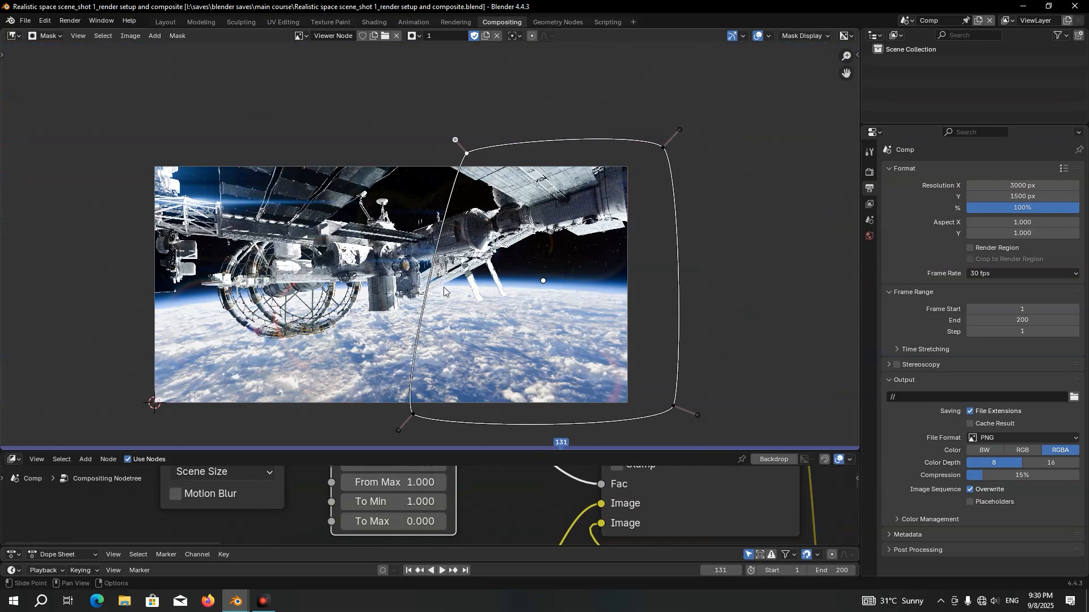
pyautogui.press('a')
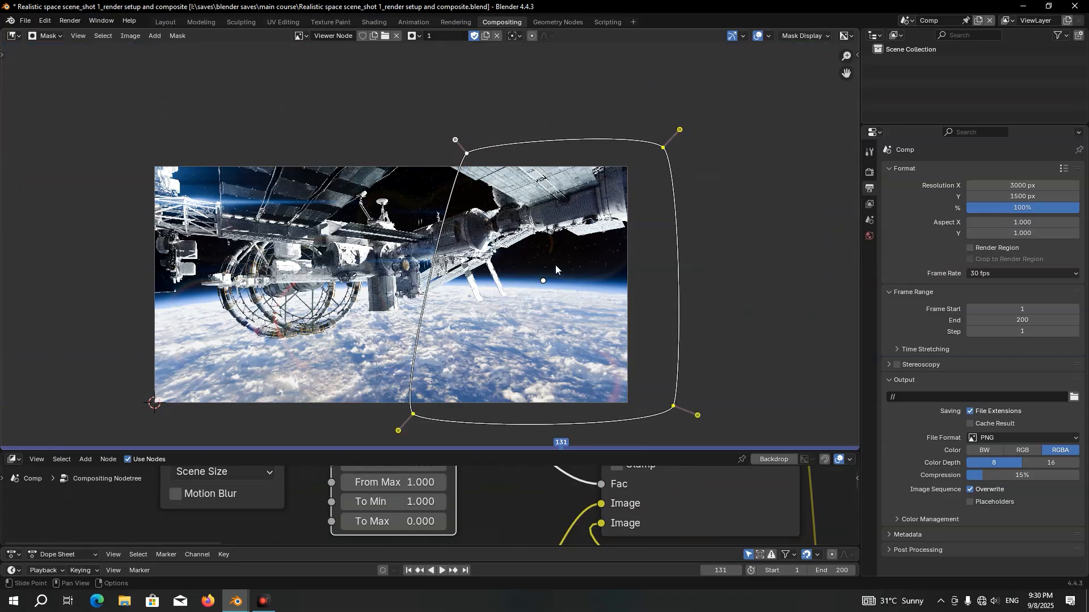
pyautogui.moveTo(555, 266); pyautogui.dragTo(524, 255, button='middle')
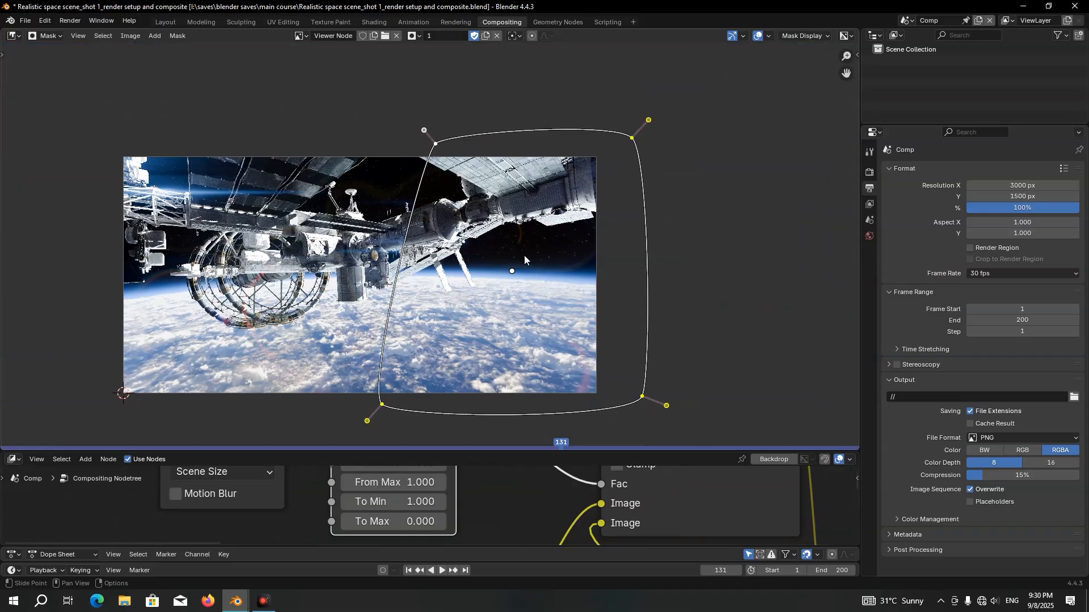
pyautogui.click(798, 37)
pyautogui.click(759, 74)
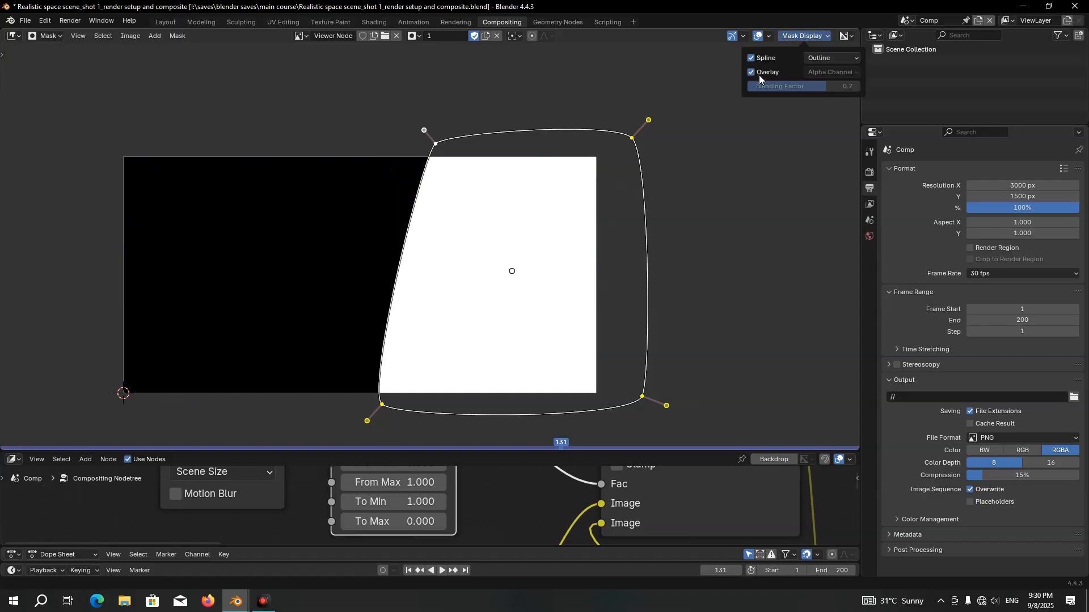
# Feather the selected mask points outward by about 12.4 and disable the mask overlay
pyautogui.hotkey('alt', 's')
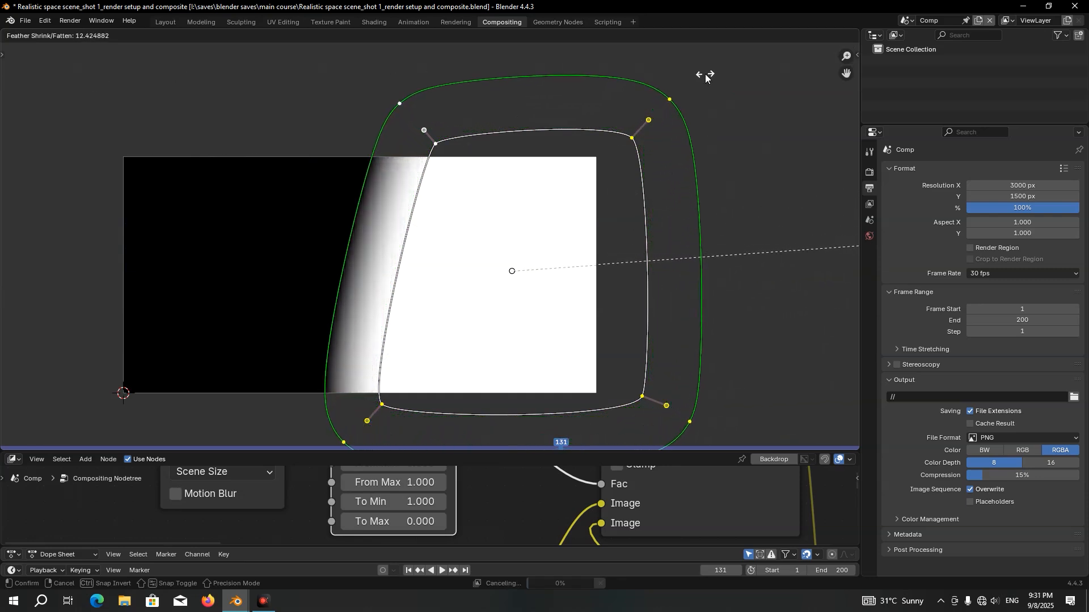
pyautogui.click(648, 106)
pyautogui.click(800, 36)
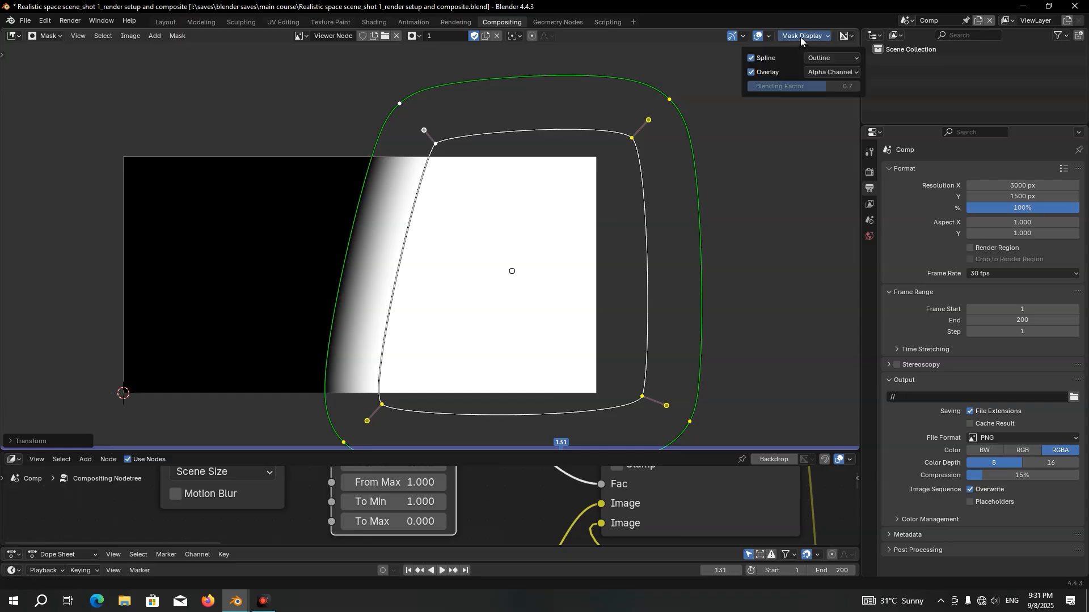
pyautogui.click(751, 72)
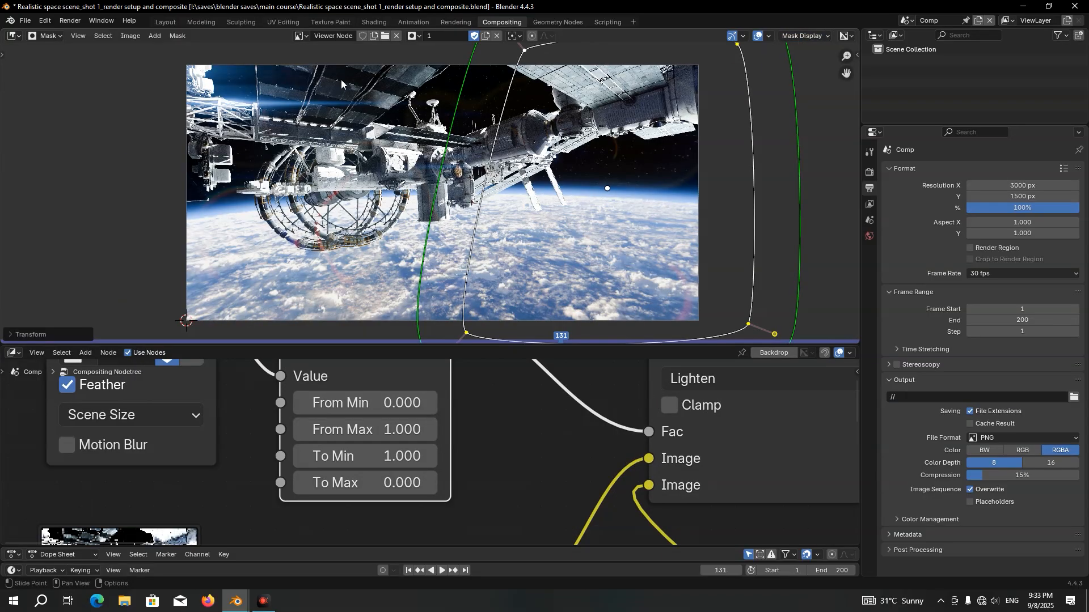
# Switch the image editor back to View mode and set the Map Range node's To Max to 0.4
pyautogui.click(47, 36)
pyautogui.click(51, 64)
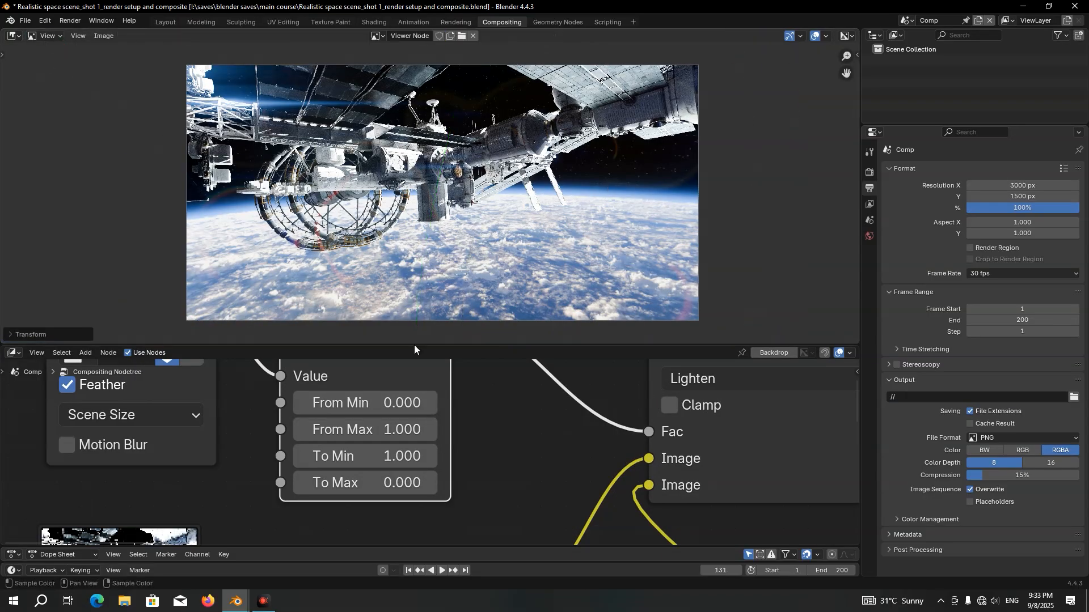
pyautogui.moveTo(418, 343); pyautogui.dragTo(430, 315)
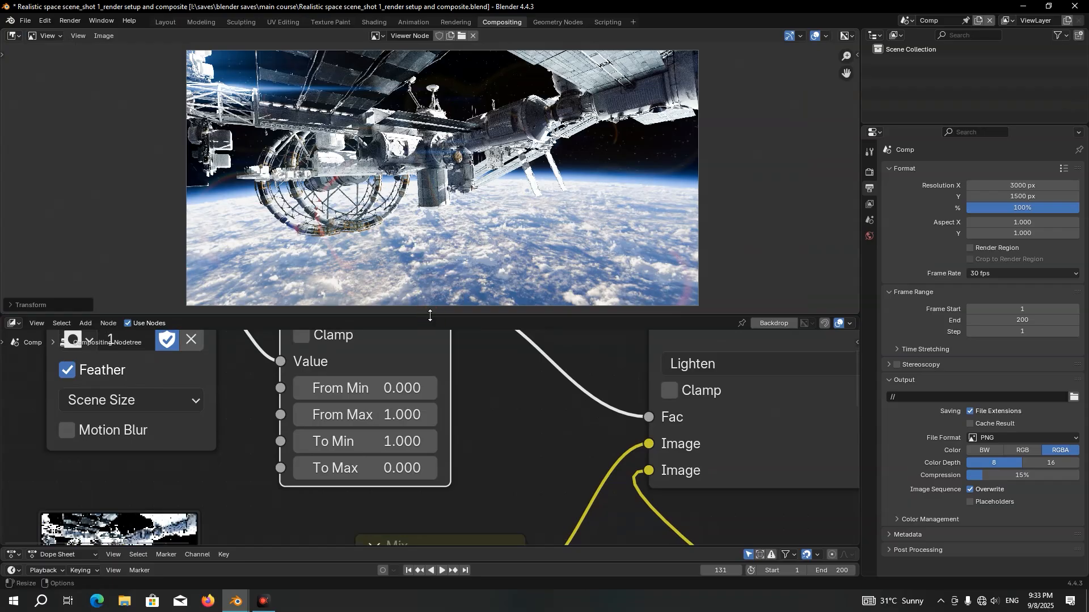
pyautogui.scroll(3, 488, 201)
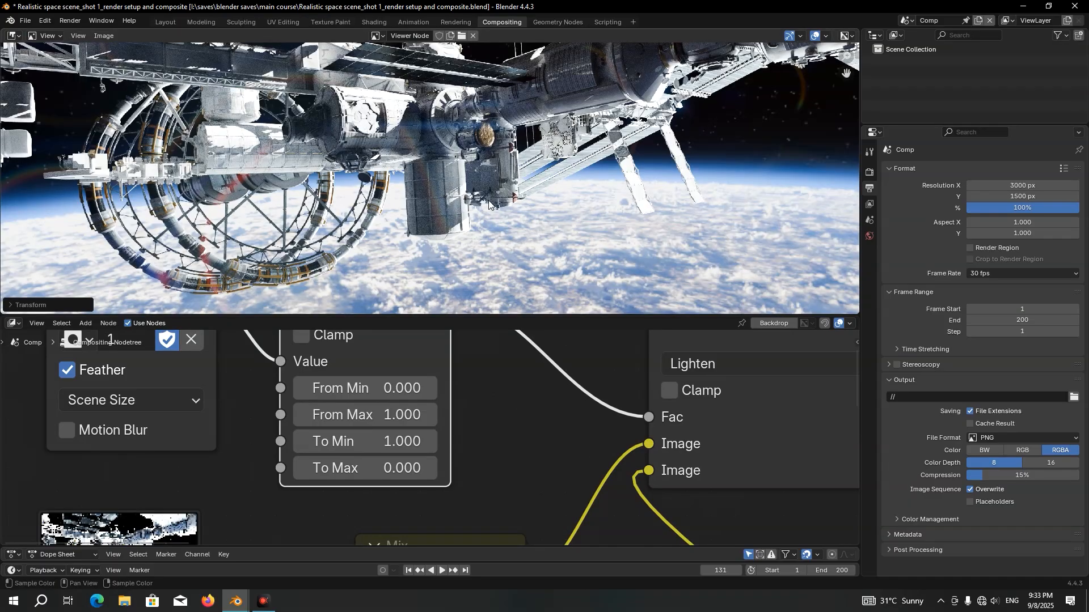
pyautogui.scroll(-1, 629, 157)
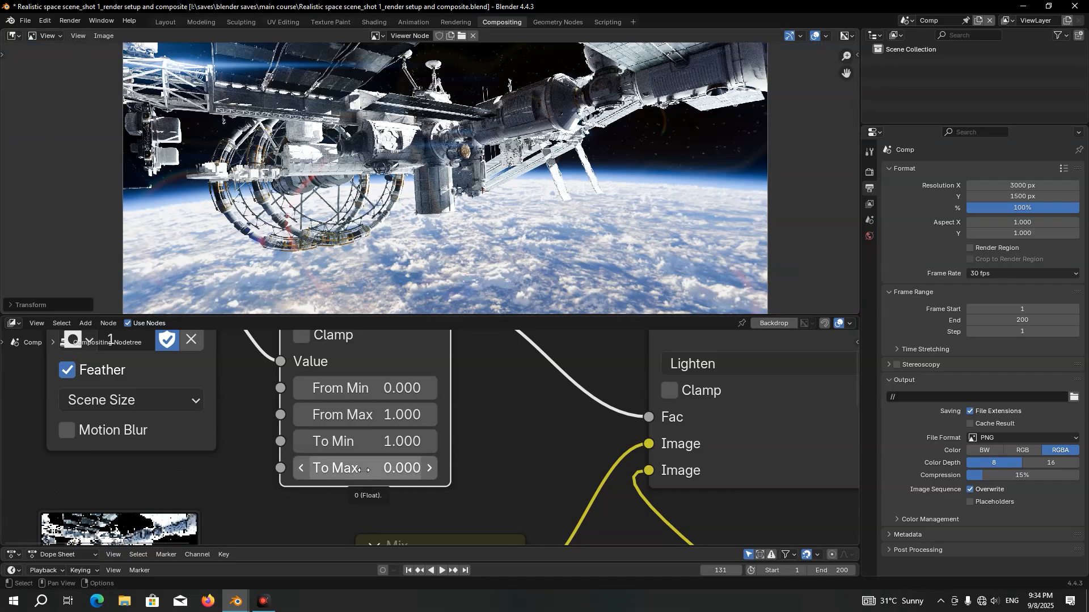
pyautogui.moveTo(364, 470); pyautogui.dragTo(411, 470)
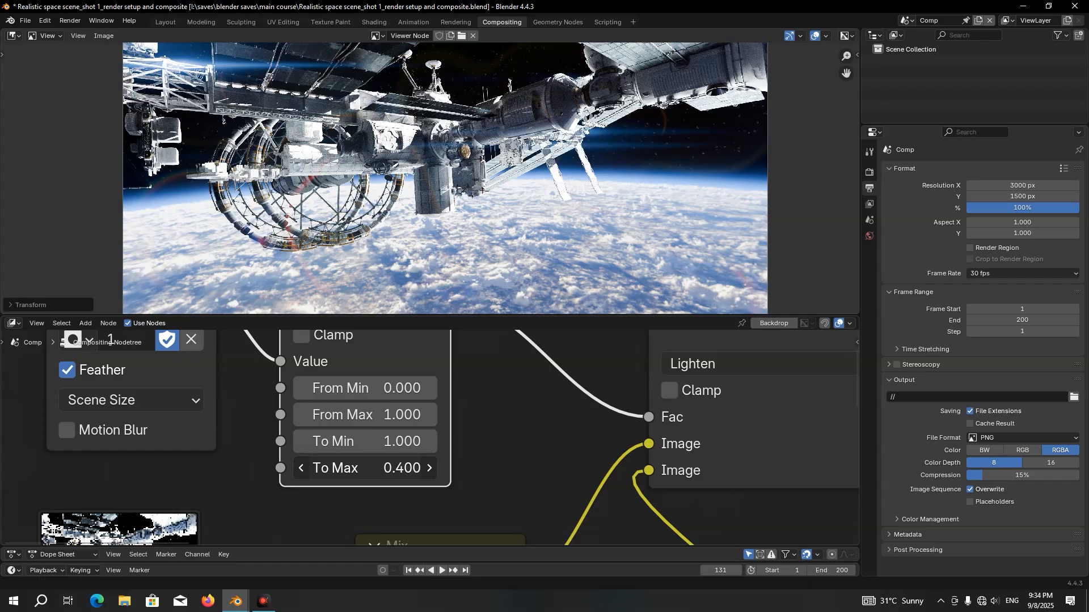
# Set the Map Range node's To Max to 0.2 and To Min to 0.3, and save the file
pyautogui.rightClick(364, 471)
pyautogui.click(357, 471)
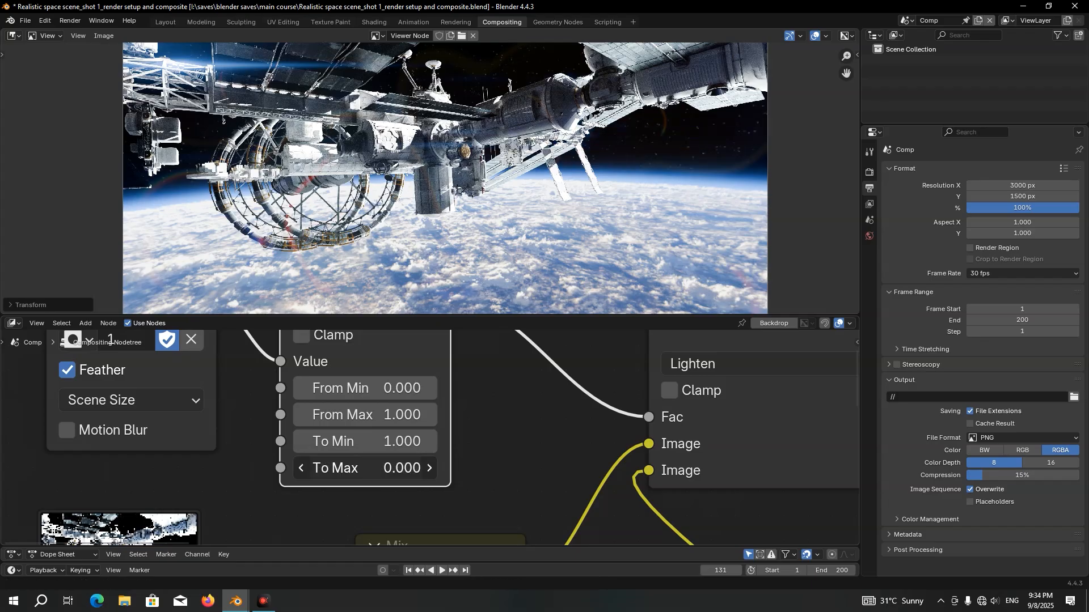
pyautogui.write('0.2')
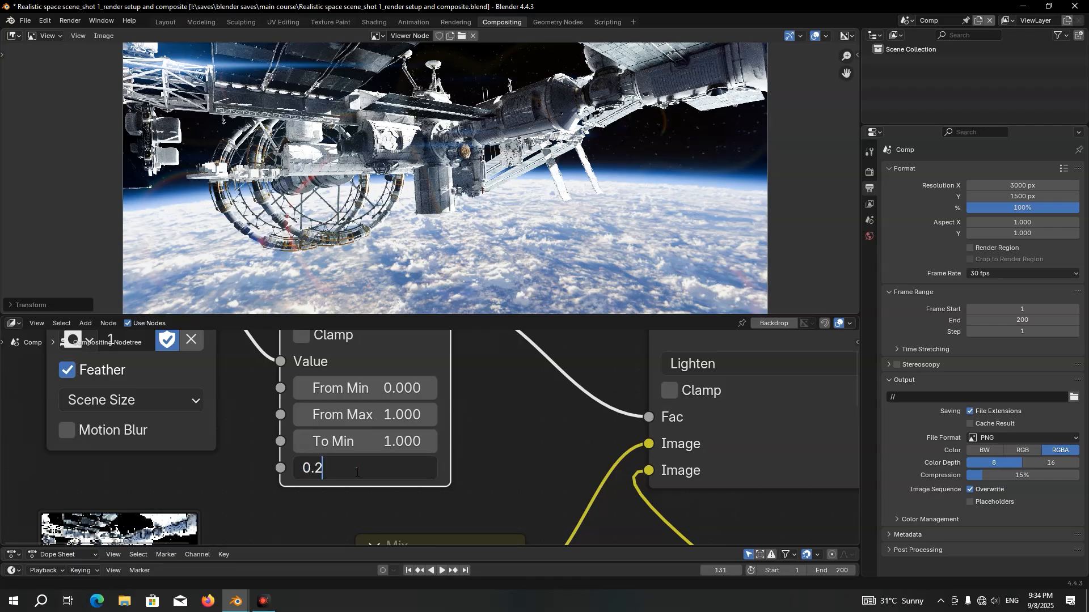
pyautogui.press('Return')
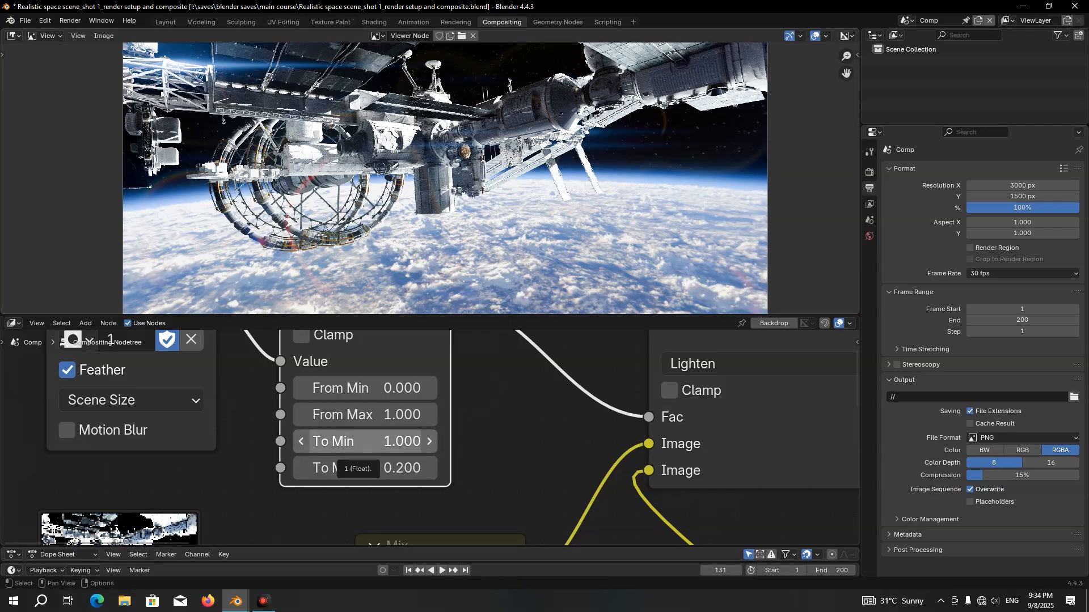
pyautogui.click(354, 441)
pyautogui.write('0.3')
pyautogui.press('Return')
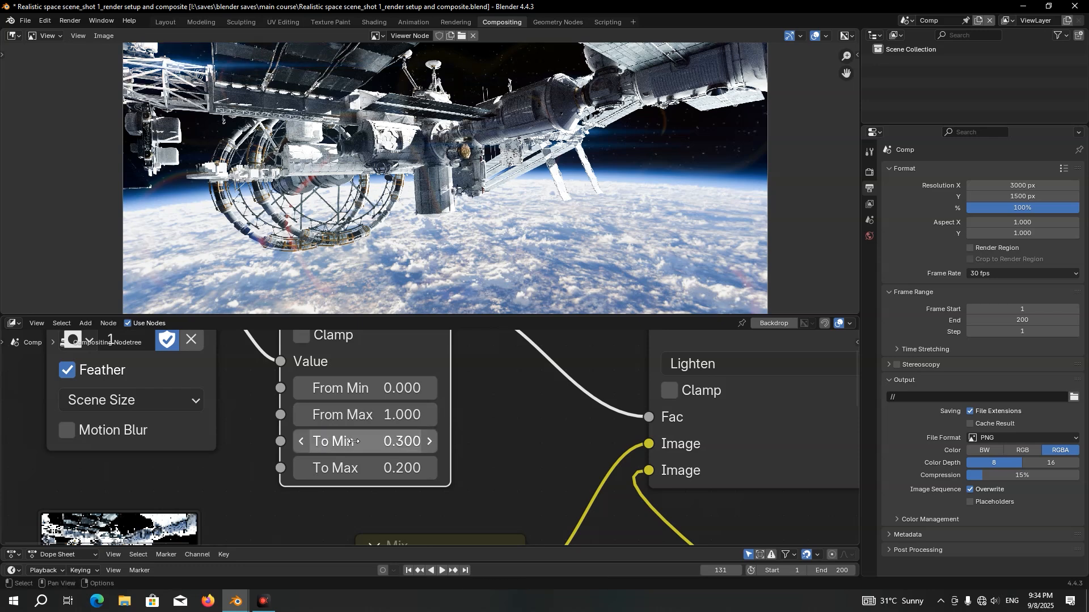
pyautogui.hotkey('ctrl', 's')
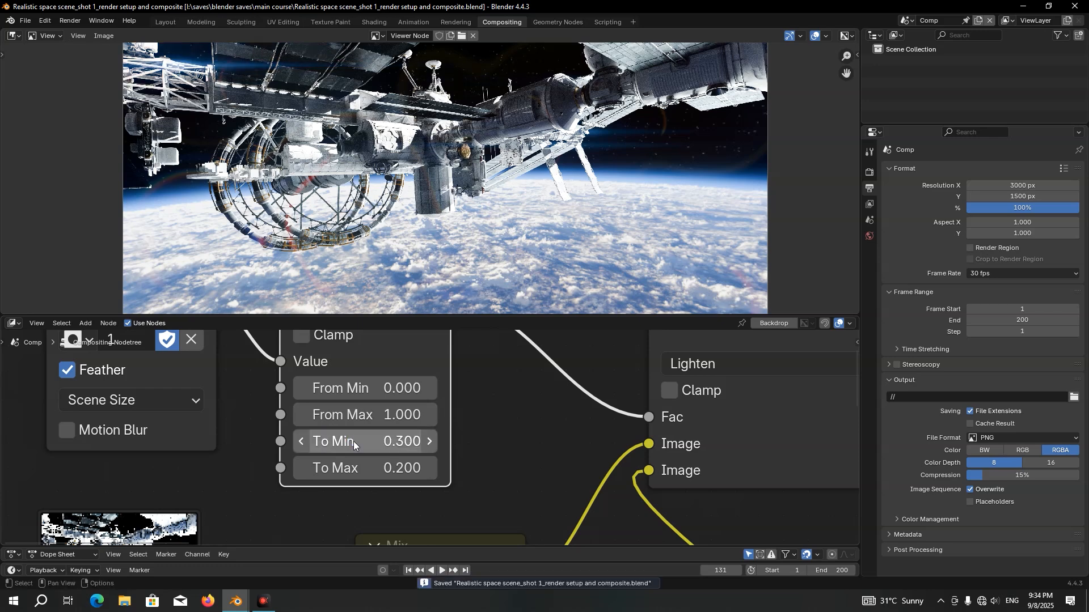
# Expand the Dope Sheet, preview frame 156, and keyframe the Map Range node's To Max value on frame 131
pyautogui.scroll(-4, 353, 442)
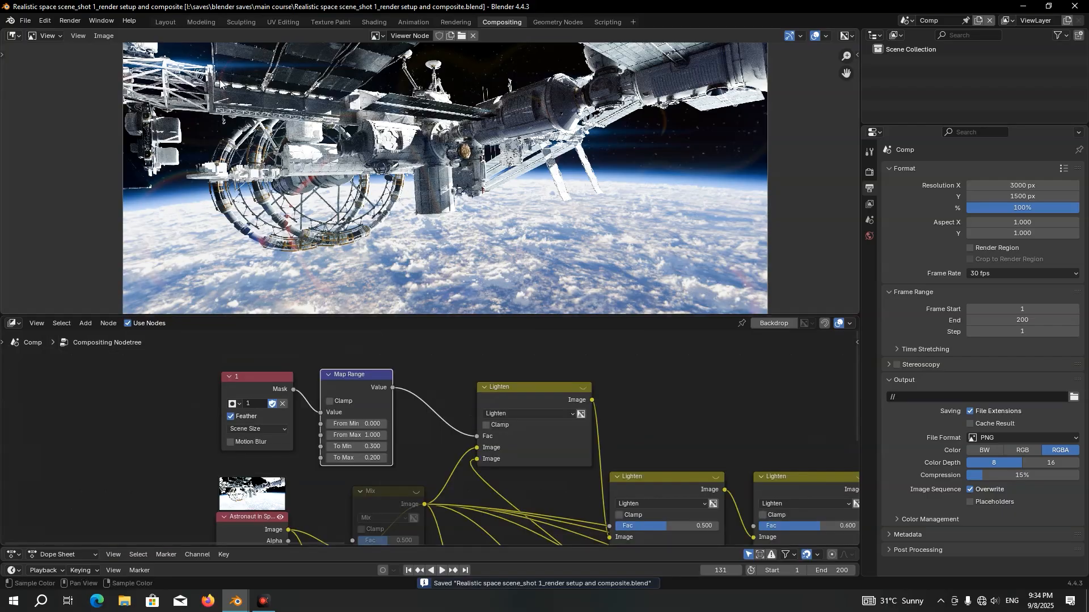
pyautogui.moveTo(584, 547); pyautogui.dragTo(578, 502)
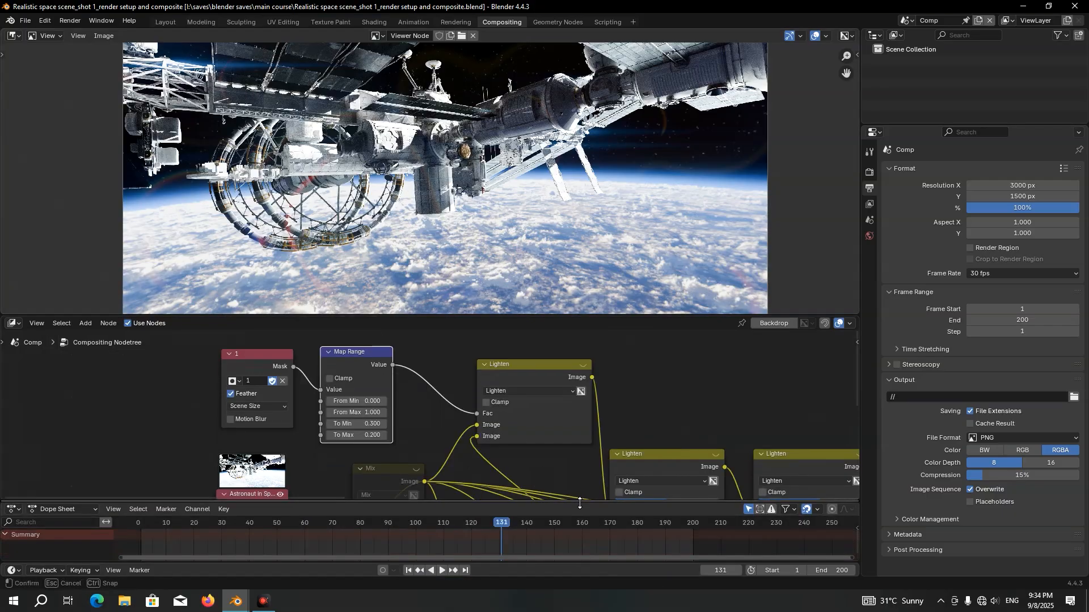
pyautogui.click(571, 525)
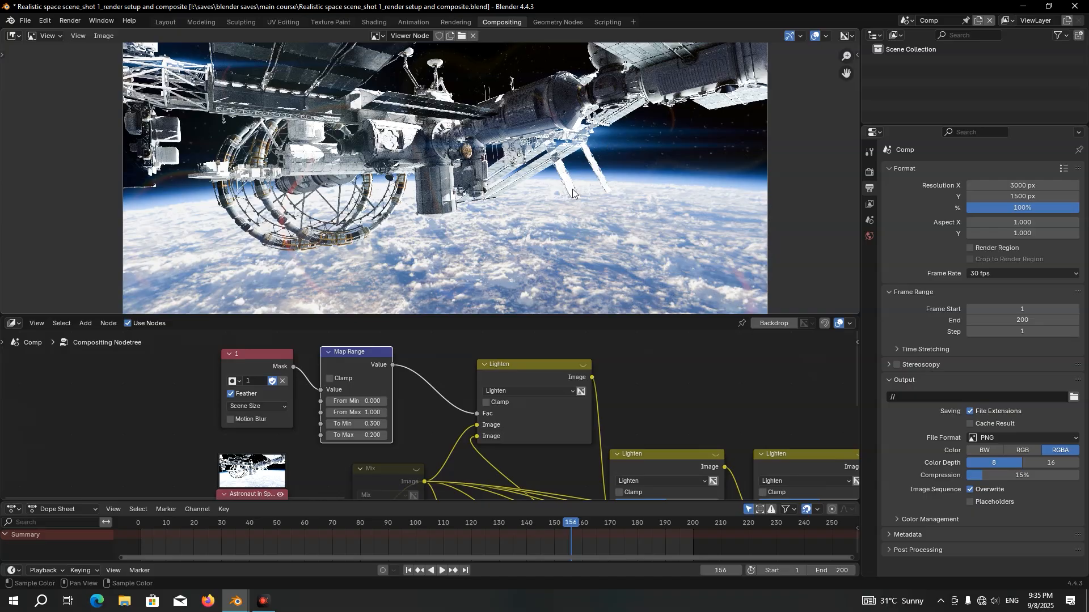
pyautogui.scroll(5, 364, 372)
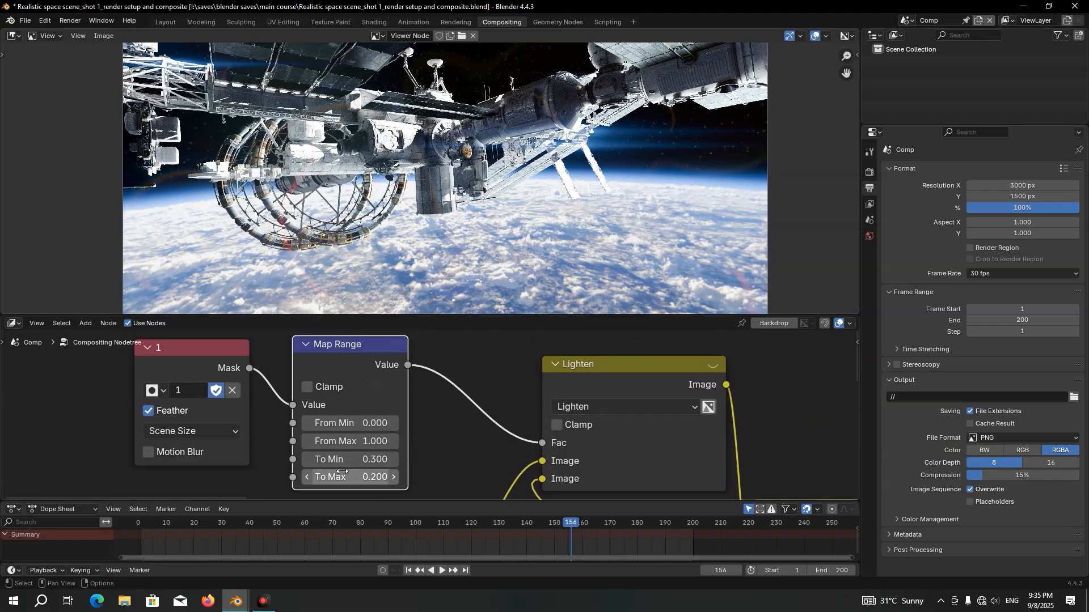
pyautogui.click(502, 521)
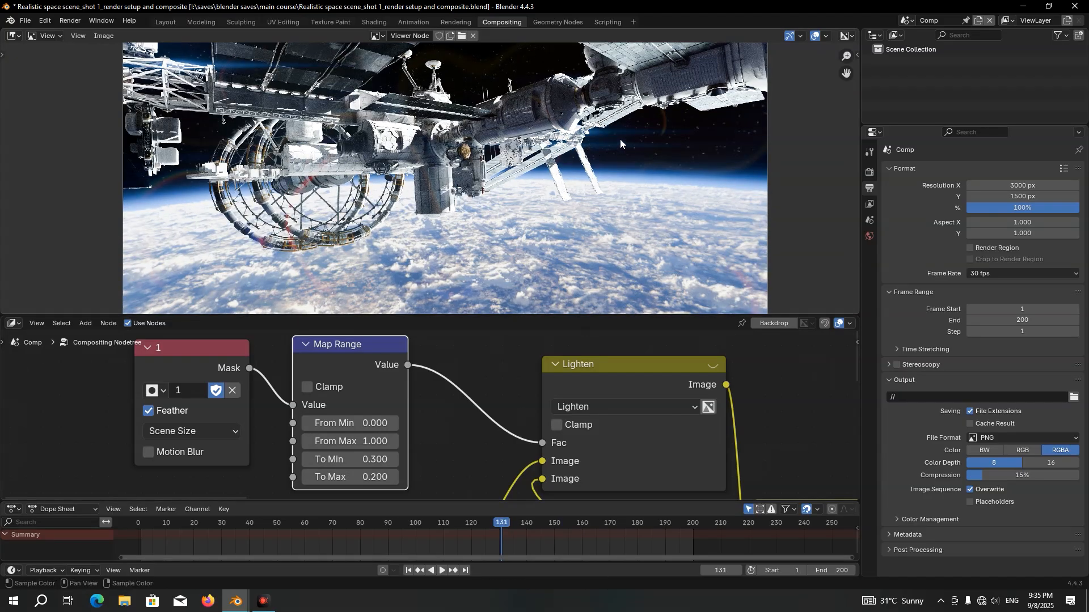
pyautogui.rightClick(376, 477)
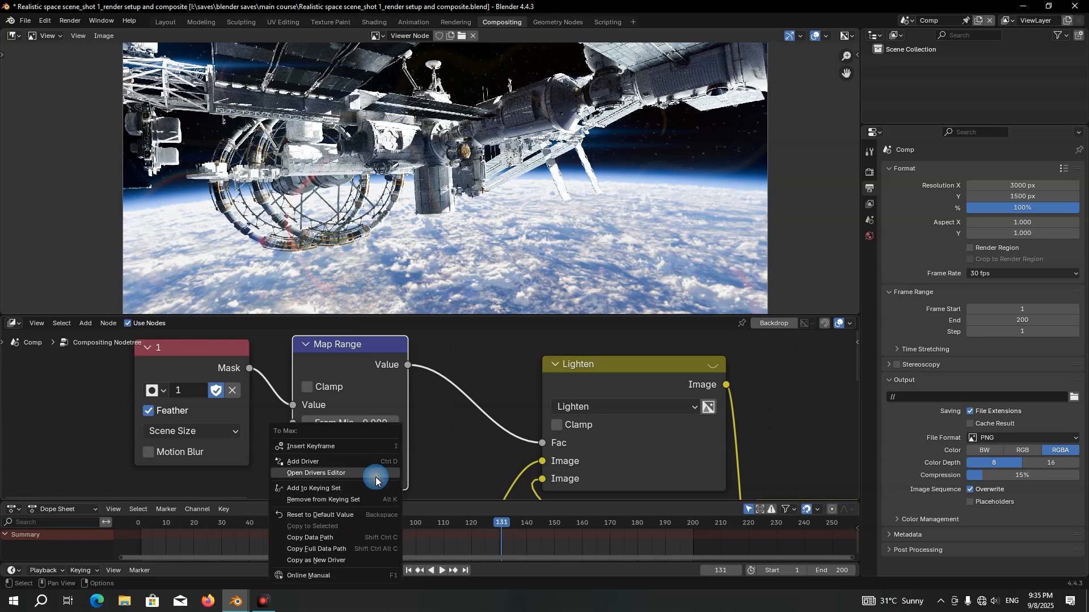
pyautogui.click(321, 447)
# Keyframe the Map Range node's To Max at 0.1 on frame 151, and preview the composite at frame 141
pyautogui.click(556, 524)
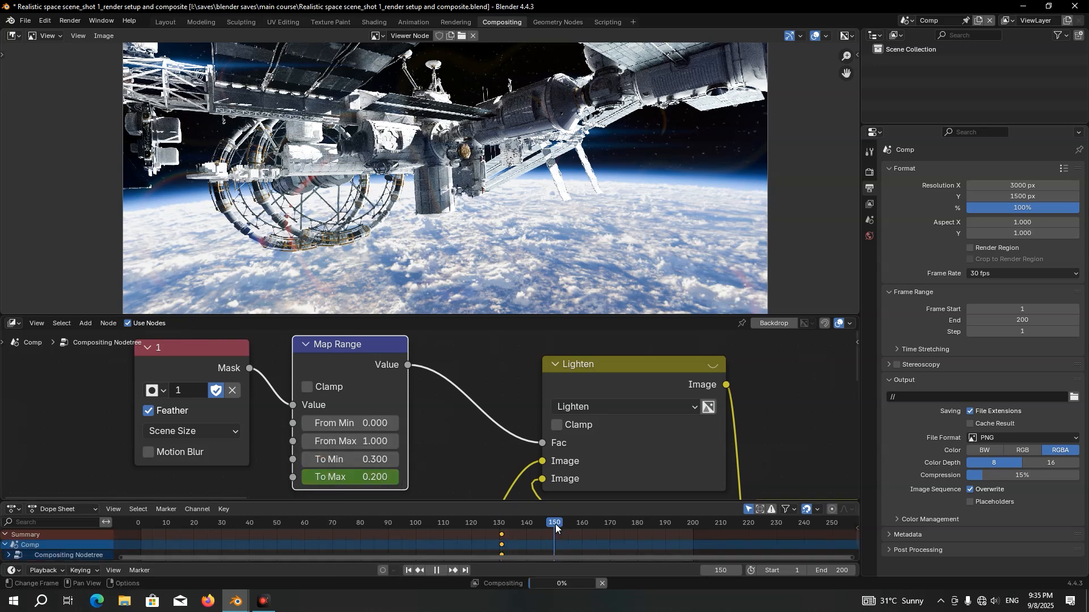
pyautogui.press('space')
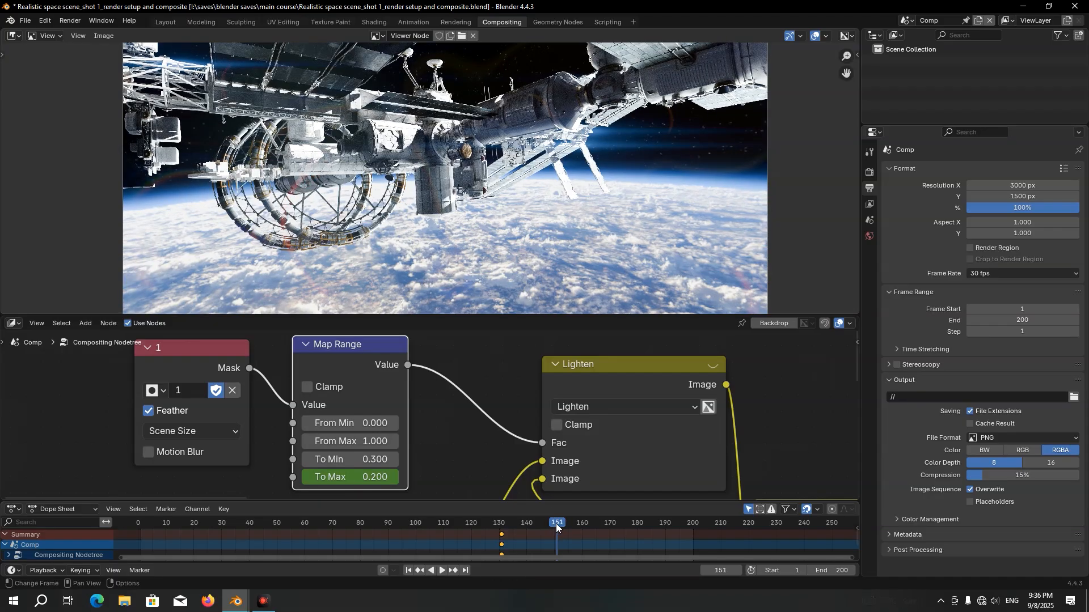
pyautogui.scroll(1, 371, 457)
pyautogui.click(370, 453)
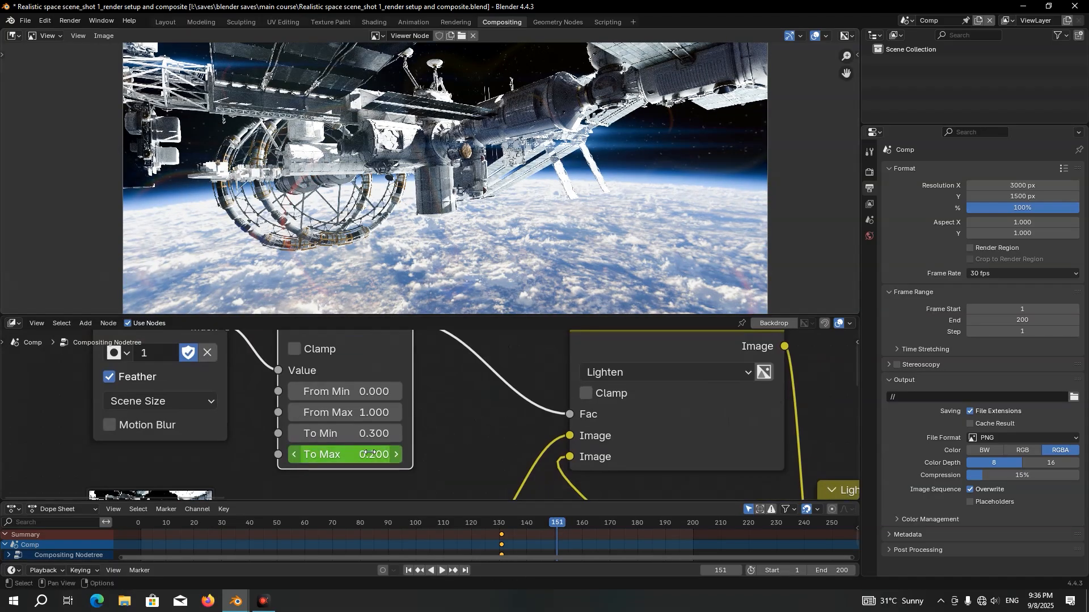
pyautogui.write('0.1')
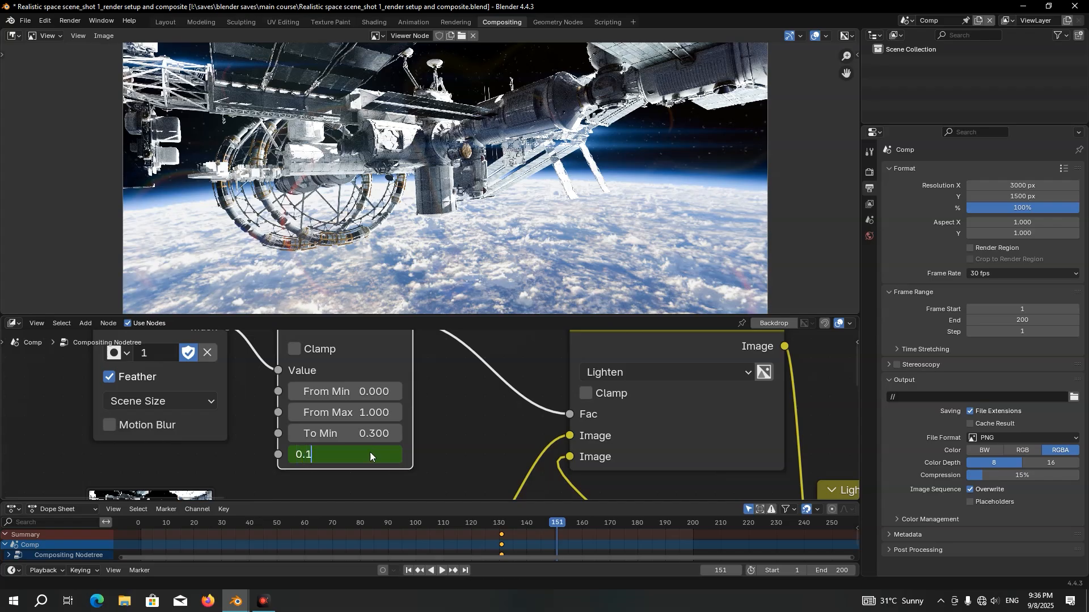
pyautogui.press('Return')
pyautogui.rightClick(370, 453)
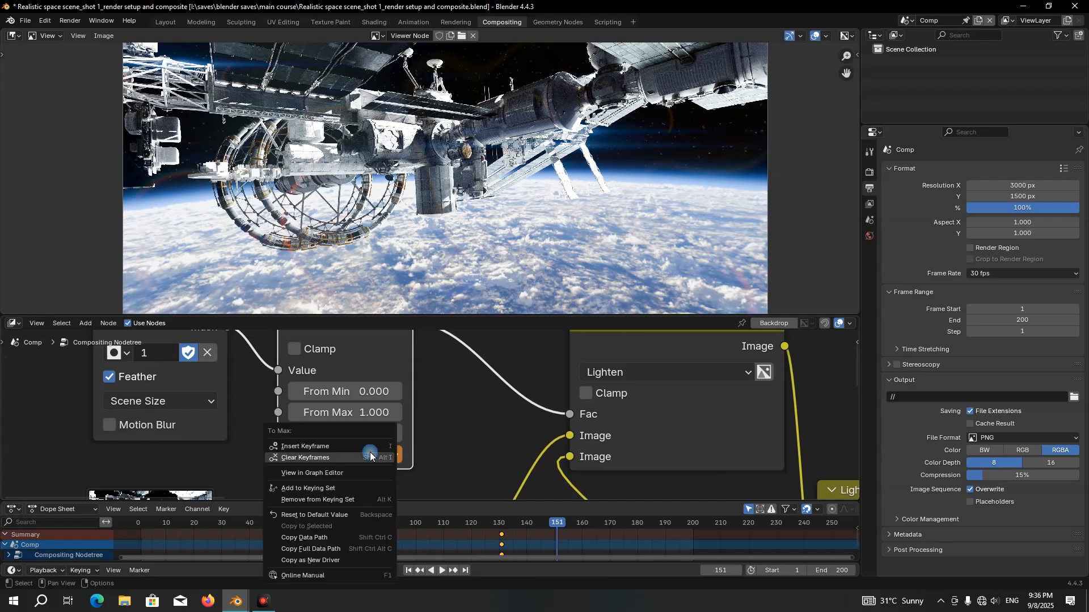
pyautogui.click(328, 446)
pyautogui.scroll(3, 502, 536)
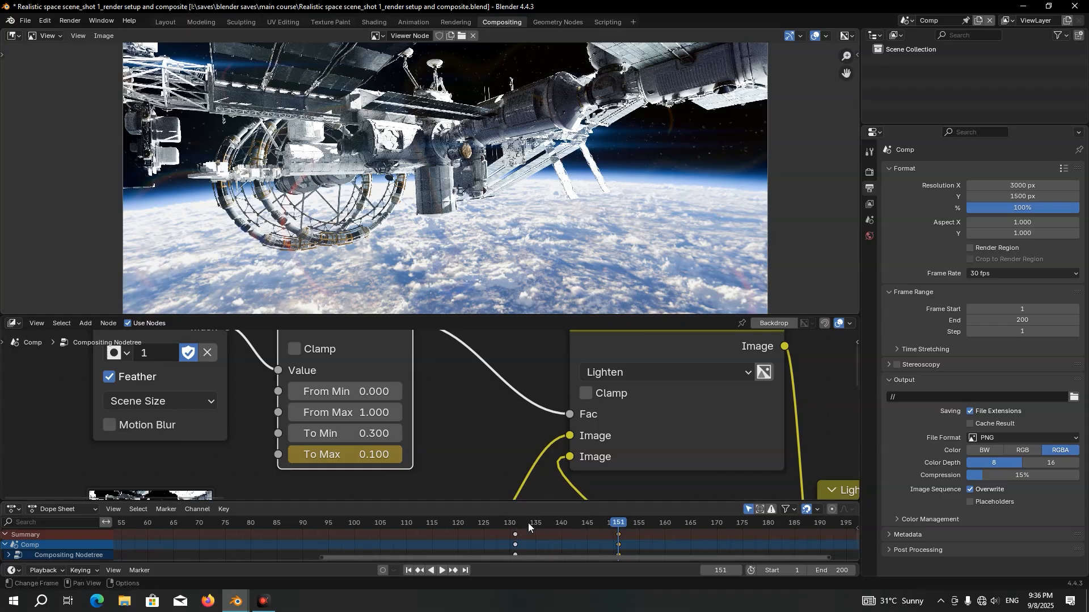
pyautogui.click(568, 524)
pyautogui.press('space')
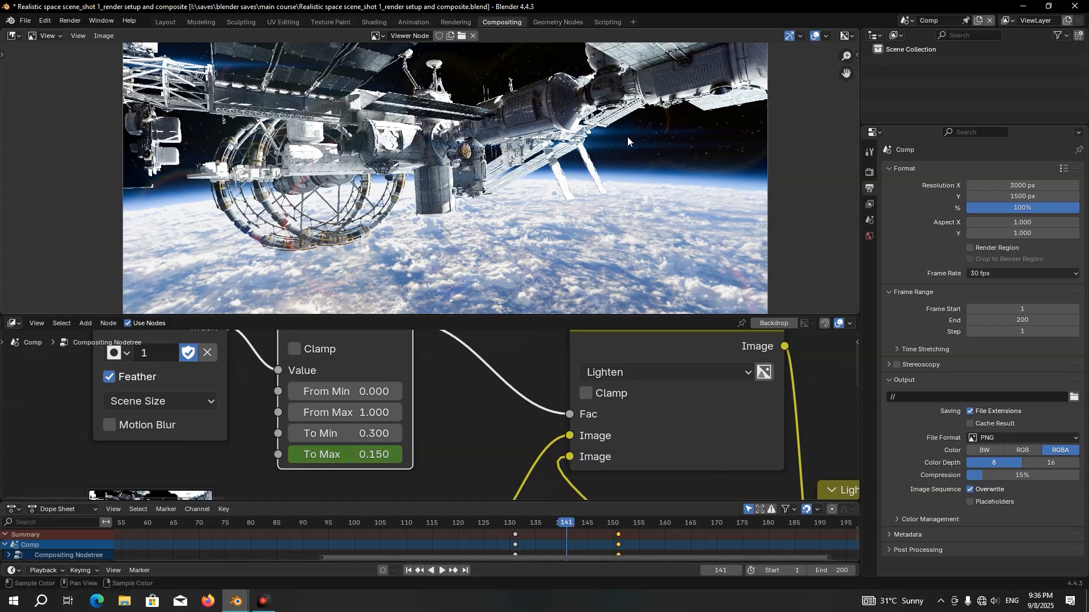
# Move the Composite and Viewer nodes with their reroute about 548 units to the right along the X axis
pyautogui.scroll(-5, 606, 398)
pyautogui.moveTo(661, 417); pyautogui.dragTo(314, 439, button='middle')
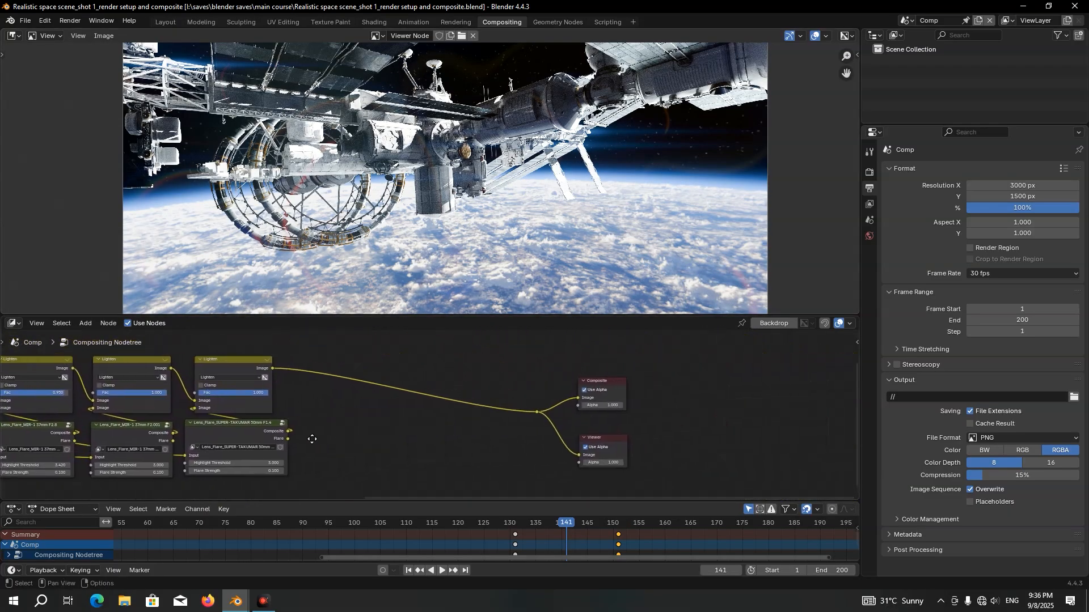
pyautogui.moveTo(504, 350); pyautogui.dragTo(669, 479)
pyautogui.press('g')
pyautogui.press('x')
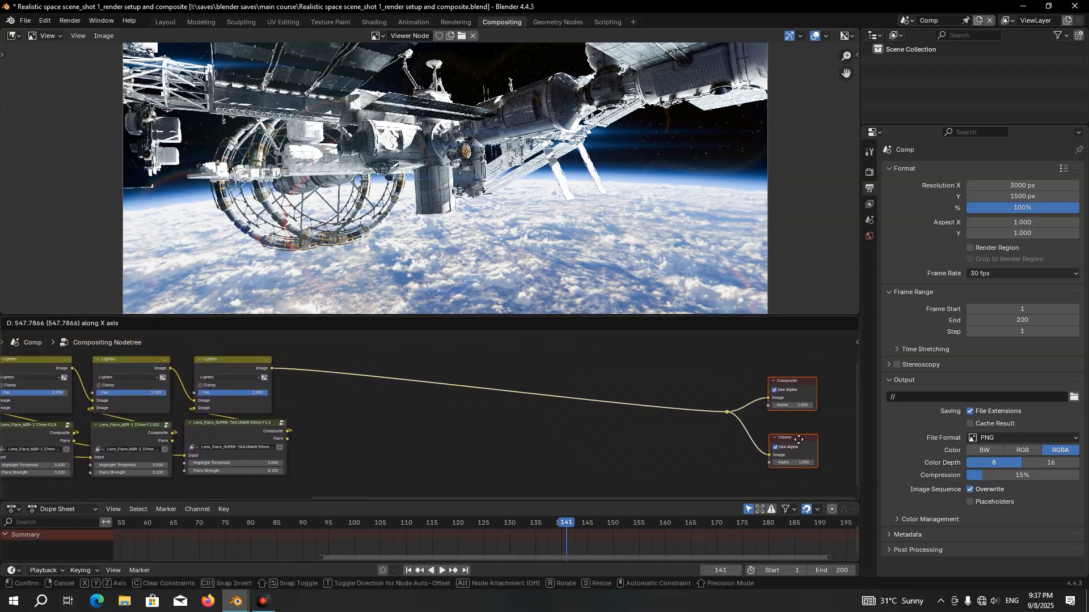
pyautogui.click(799, 440)
# Add a Glare node to the right of the SUPER-TAKUMAR lens flare node and collapse the Dope Sheet
pyautogui.scroll(2, 535, 440)
pyautogui.hotkey('shift', 'a')
pyautogui.write('g')
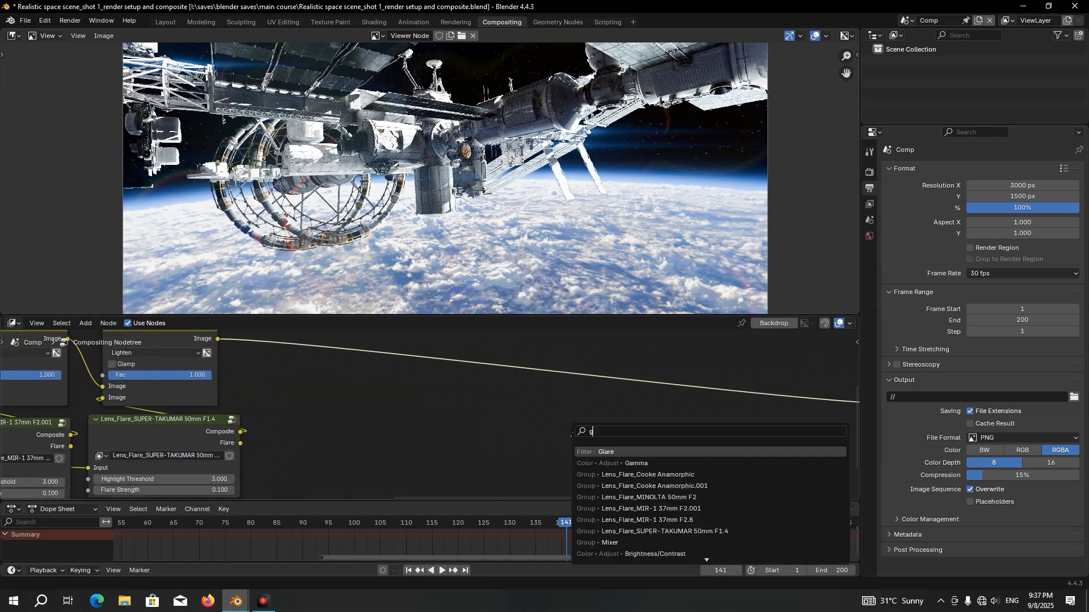
pyautogui.press('Return')
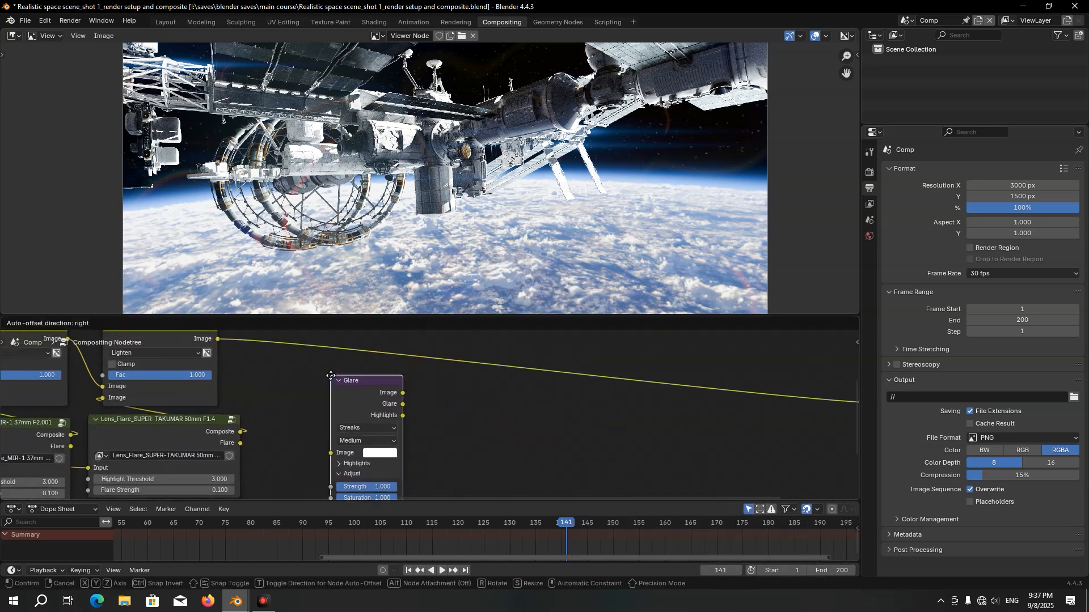
pyautogui.click(331, 374)
pyautogui.moveTo(426, 502); pyautogui.dragTo(427, 509)
# Duplicate the last Lighten node along X and insert the copy into the link towards the output nodes, above Glare
pyautogui.click(242, 352)
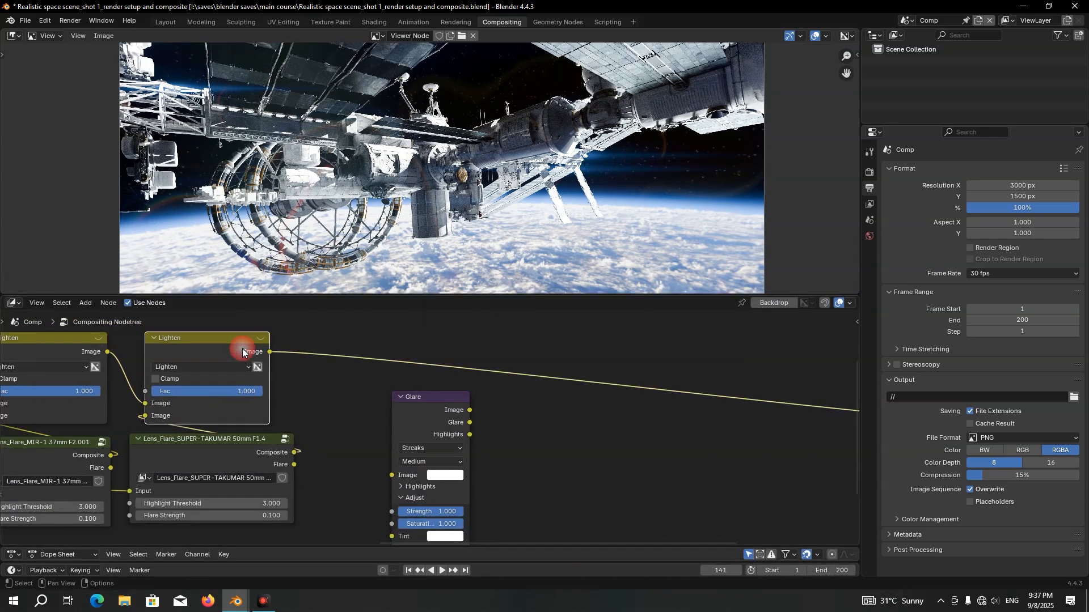
pyautogui.hotkey('shift', 'd')
pyautogui.press('x')
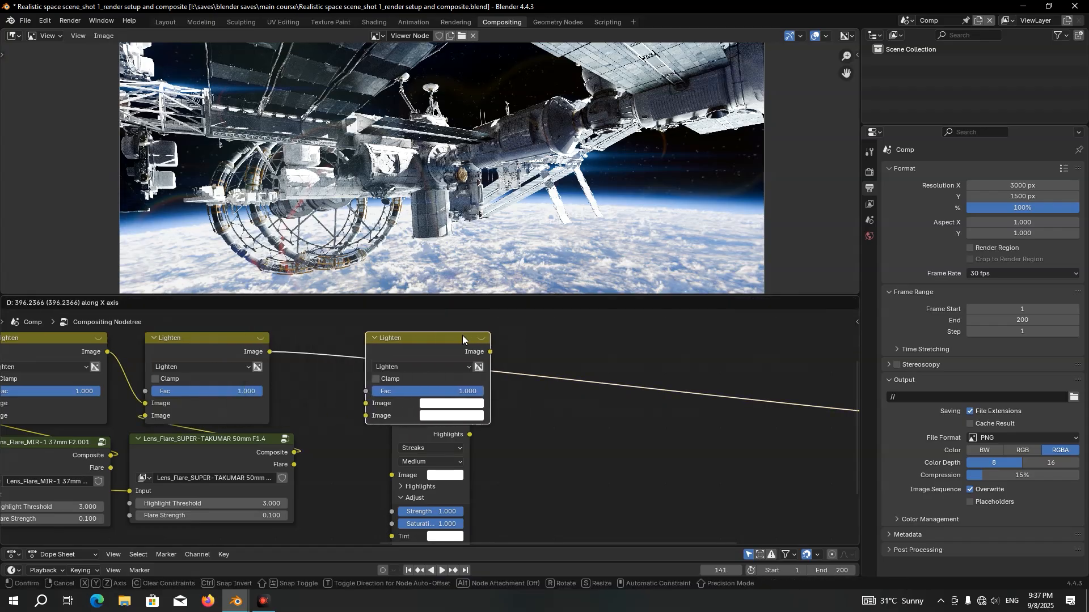
pyautogui.click(462, 335)
# Connect Glare's Glare output to the new Lighten node's second Image input, and feed Glare from the lens flares' source image
pyautogui.moveTo(460, 420); pyautogui.dragTo(364, 380)
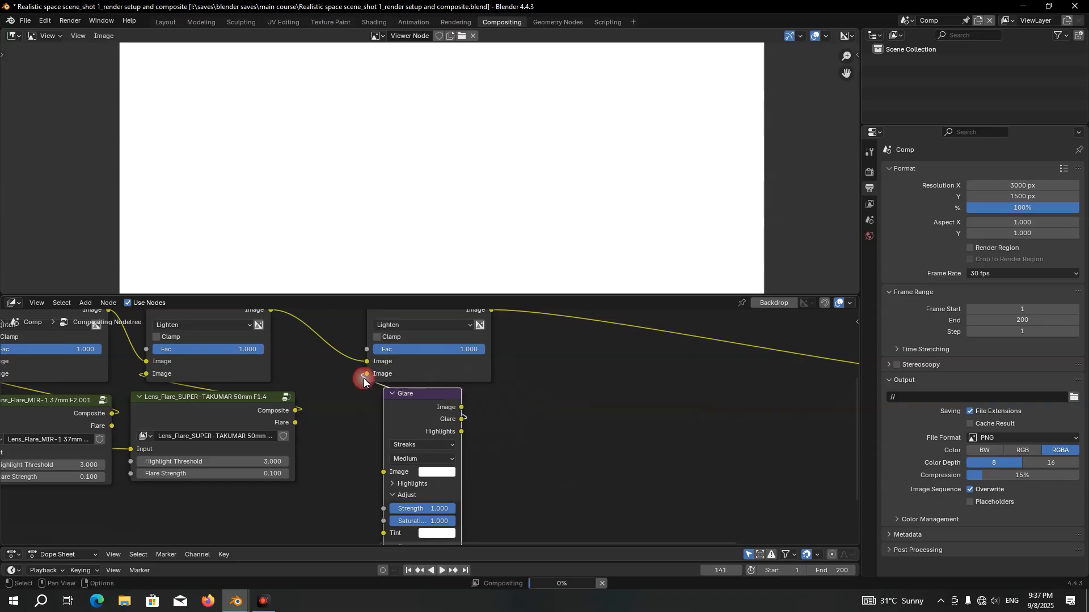
pyautogui.press('Home')
pyautogui.moveTo(117, 347); pyautogui.dragTo(684, 425)
pyautogui.scroll(3, 673, 401)
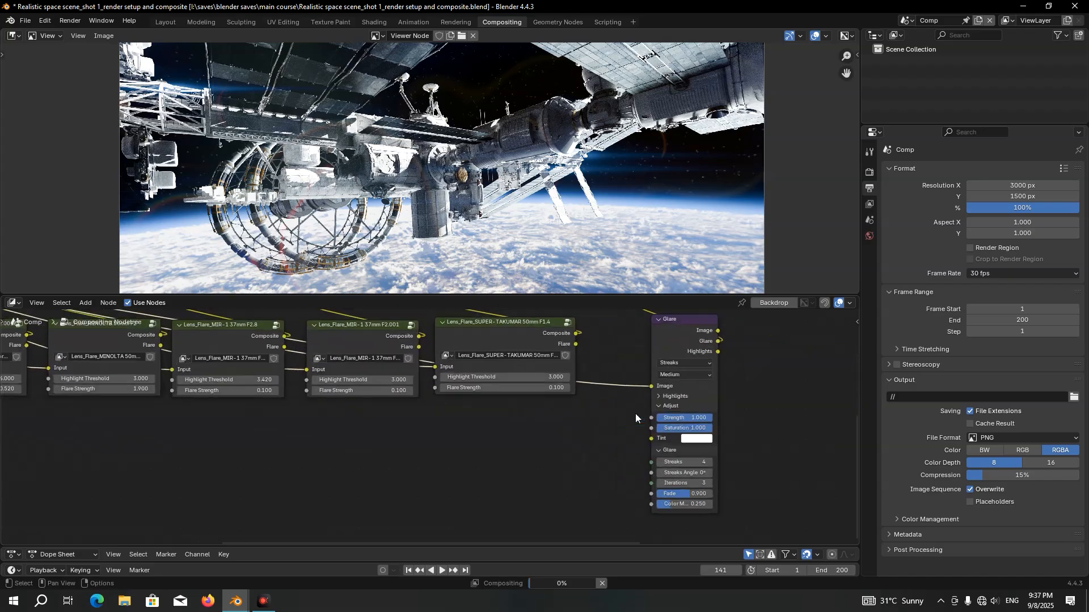
# Set the Glare node's type to Bloom and its quality to High
pyautogui.moveTo(636, 418); pyautogui.dragTo(451, 419, button='middle')
pyautogui.scroll(2, 499, 427)
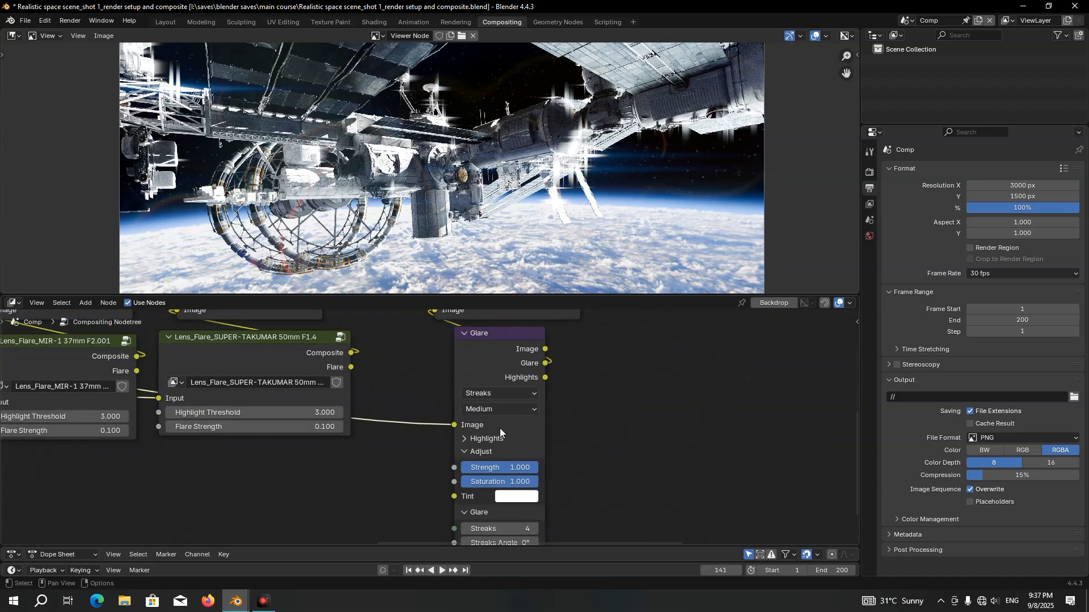
pyautogui.scroll(2, 559, 377)
pyautogui.click(547, 379)
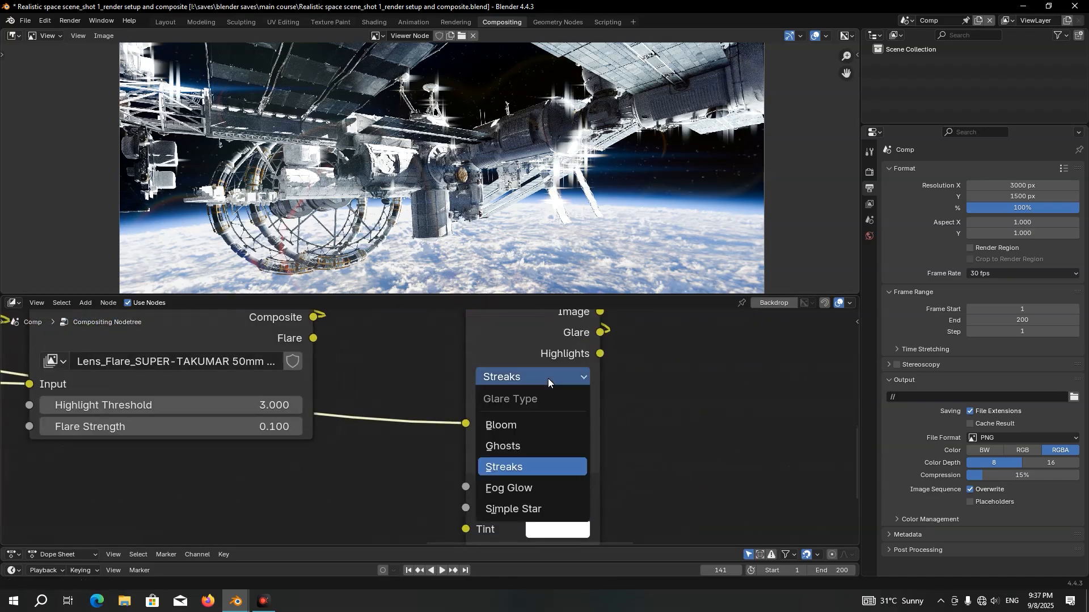
pyautogui.click(532, 424)
pyautogui.click(513, 401)
pyautogui.click(510, 446)
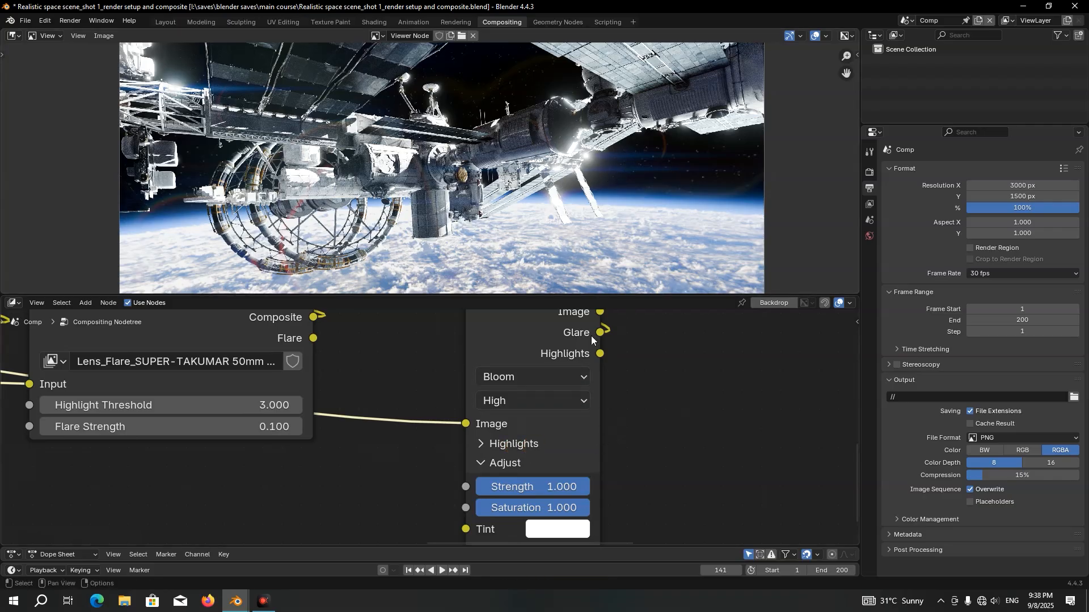
# Set the Glare node's highlight Threshold to 4.05 and Smoothness to 1
pyautogui.click(527, 444)
pyautogui.keyDown('shift'); pyautogui.scroll(-3, 529, 437); pyautogui.keyUp('shift')
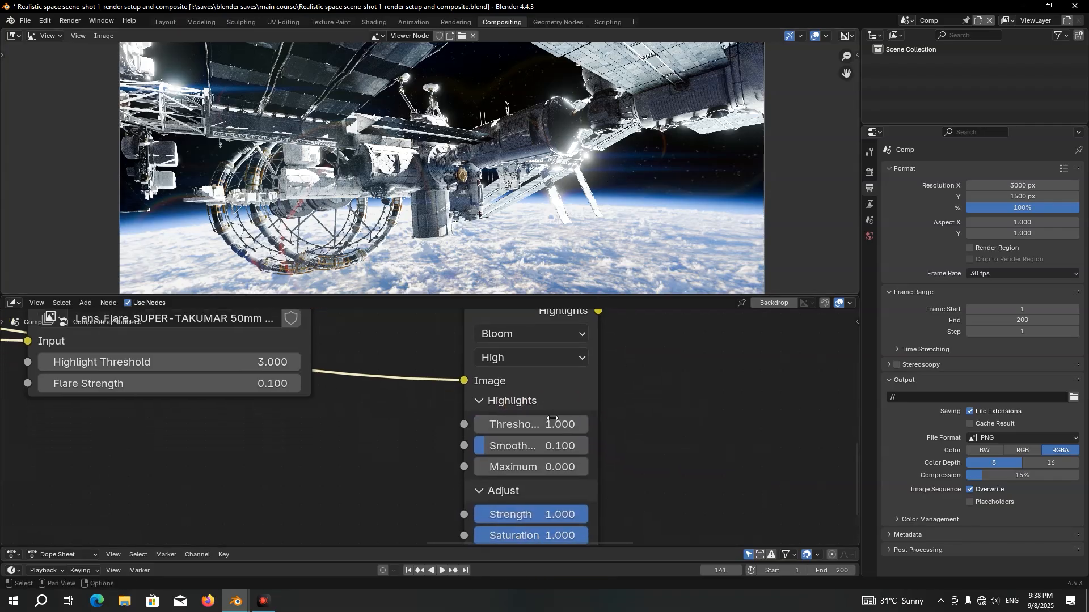
pyautogui.click(531, 428)
pyautogui.write('4')
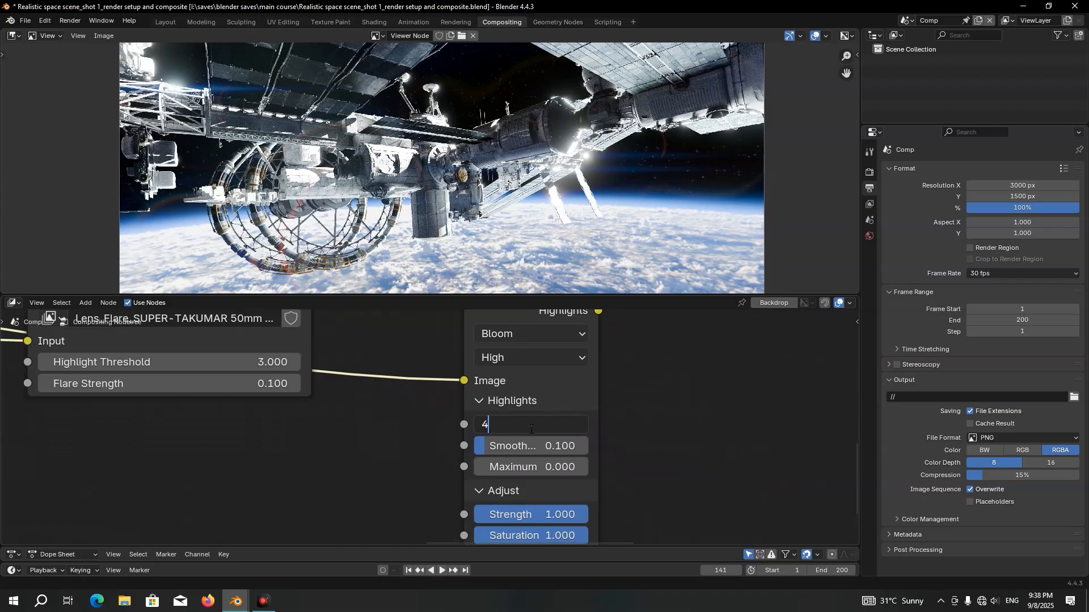
pyautogui.write('.05')
pyautogui.press('Return')
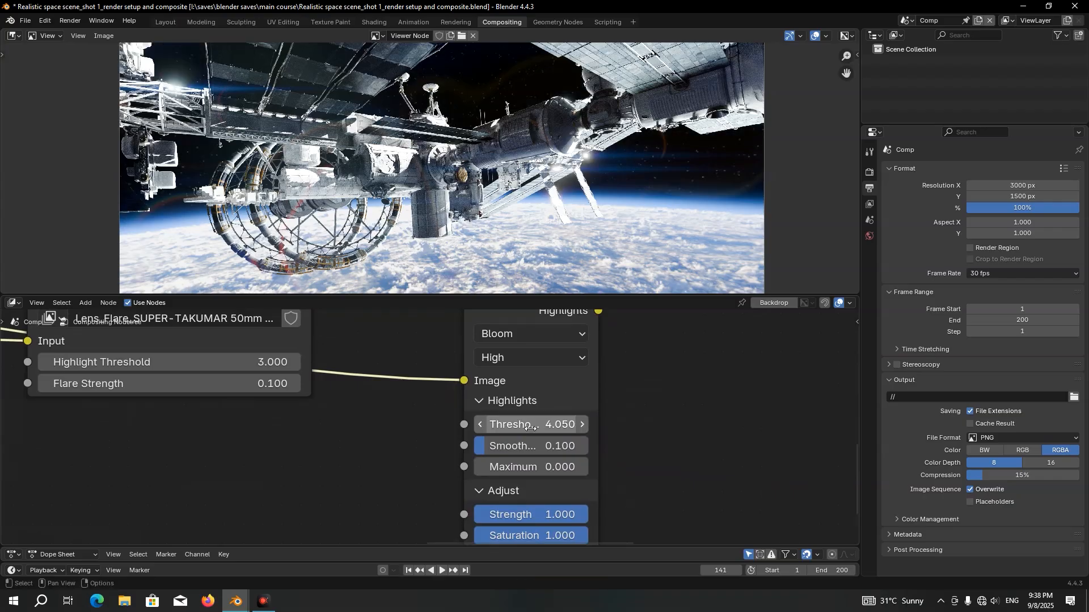
pyautogui.click(527, 452)
pyautogui.moveTo(528, 451); pyautogui.dragTo(587, 444)
# Set the Glare node's Strength to 10 and Size to 1
pyautogui.moveTo(603, 508); pyautogui.dragTo(595, 403, button='middle')
pyautogui.scroll(4, 596, 403)
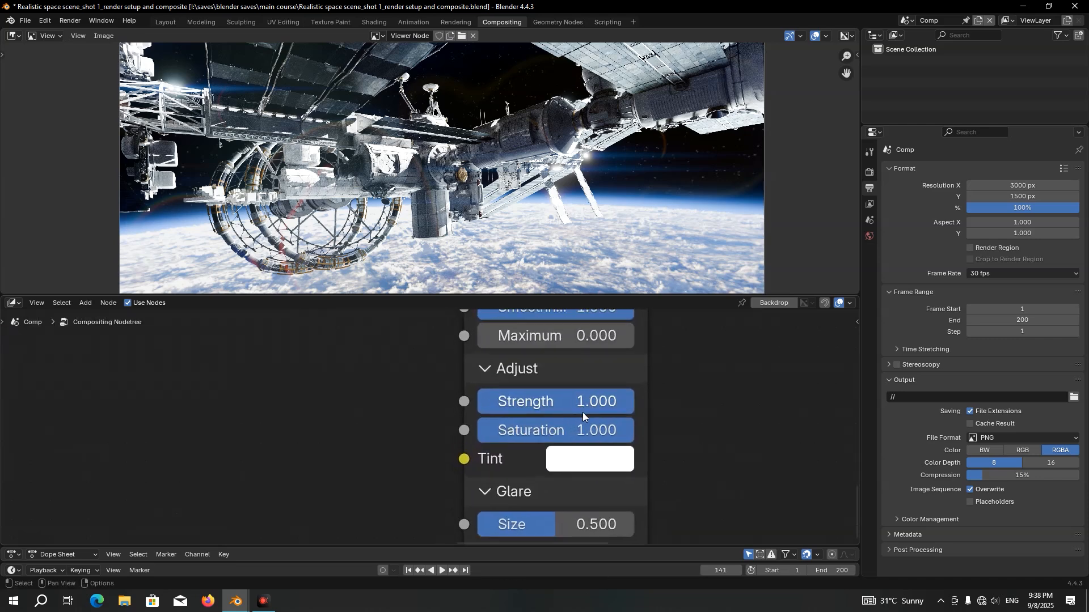
pyautogui.click(556, 405)
pyautogui.write('10')
pyautogui.press('Return')
pyautogui.moveTo(523, 519); pyautogui.dragTo(637, 528)
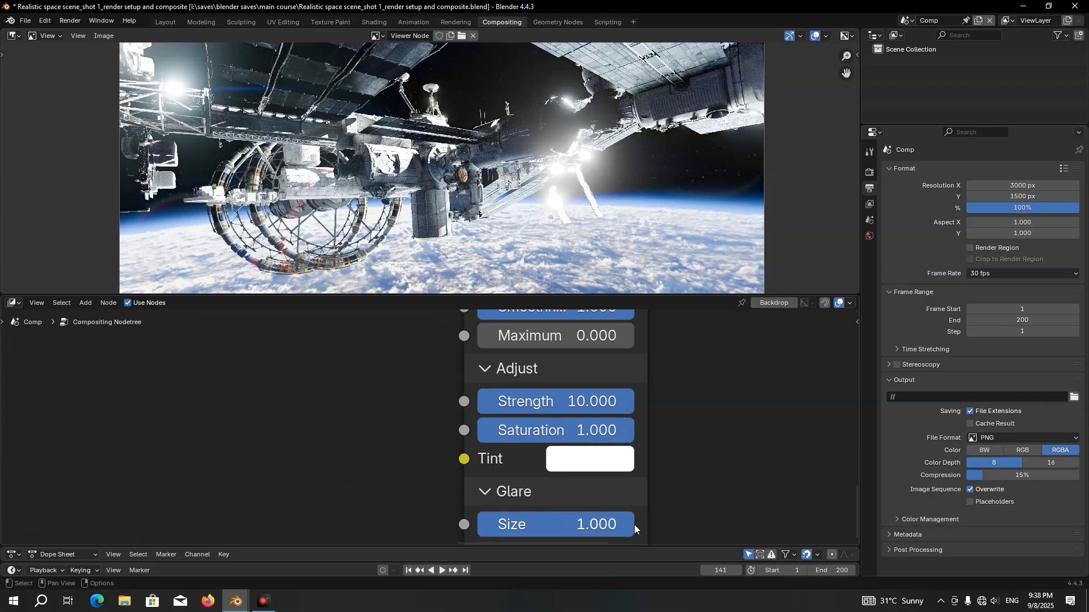
# Add a Mask node using mask 1 and connect its output to the glare's Lighten node Fac
pyautogui.scroll(-3, 608, 378)
pyautogui.hotkey('shift', 'a')
pyautogui.write('mas')
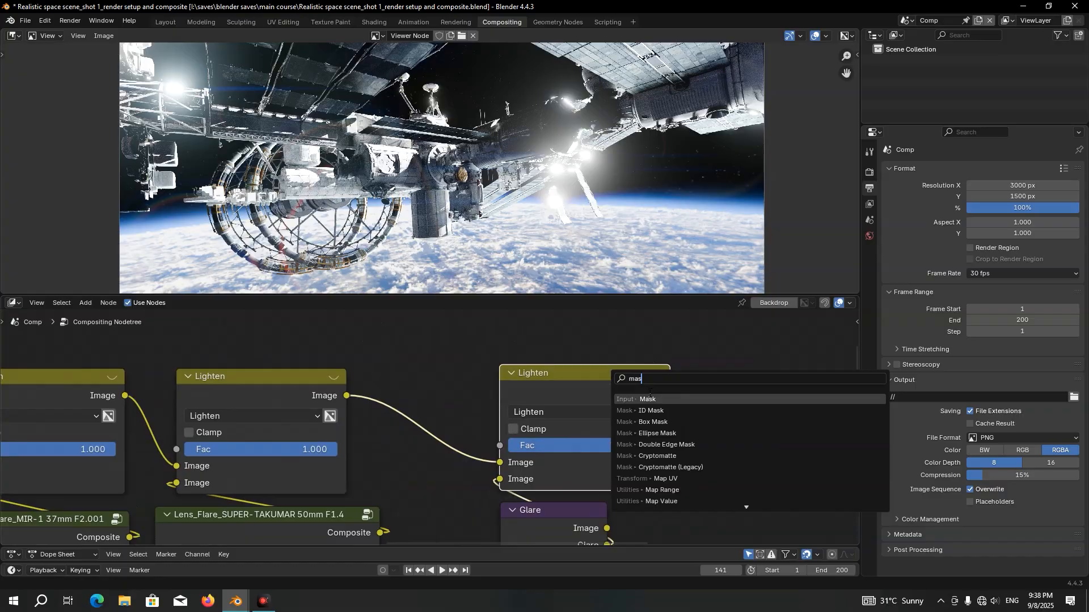
pyautogui.press('Return')
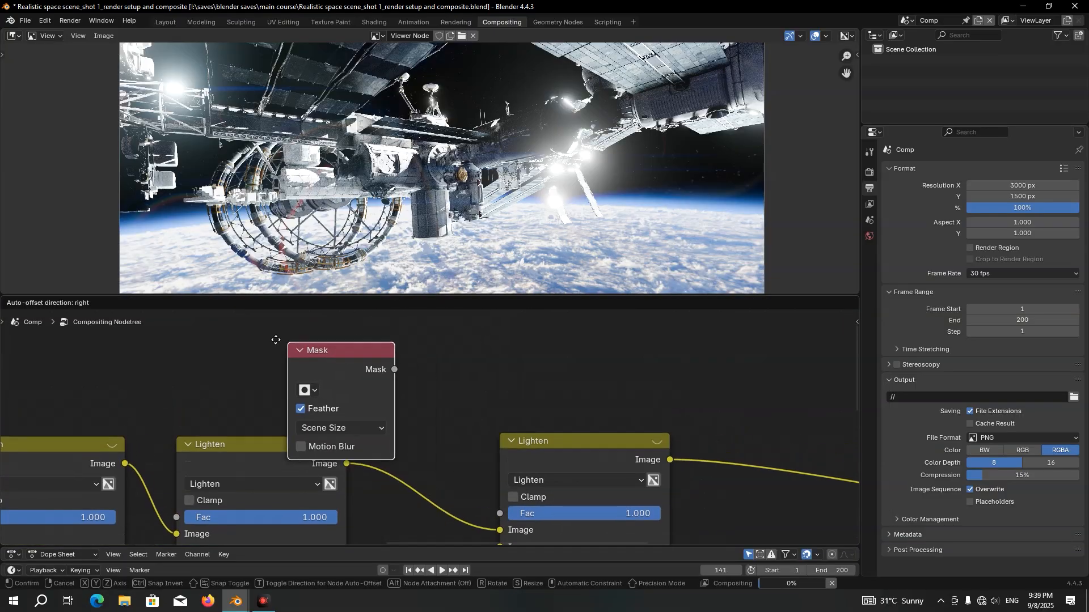
pyautogui.click(225, 371)
pyautogui.moveTo(259, 391); pyautogui.dragTo(301, 316, button='middle')
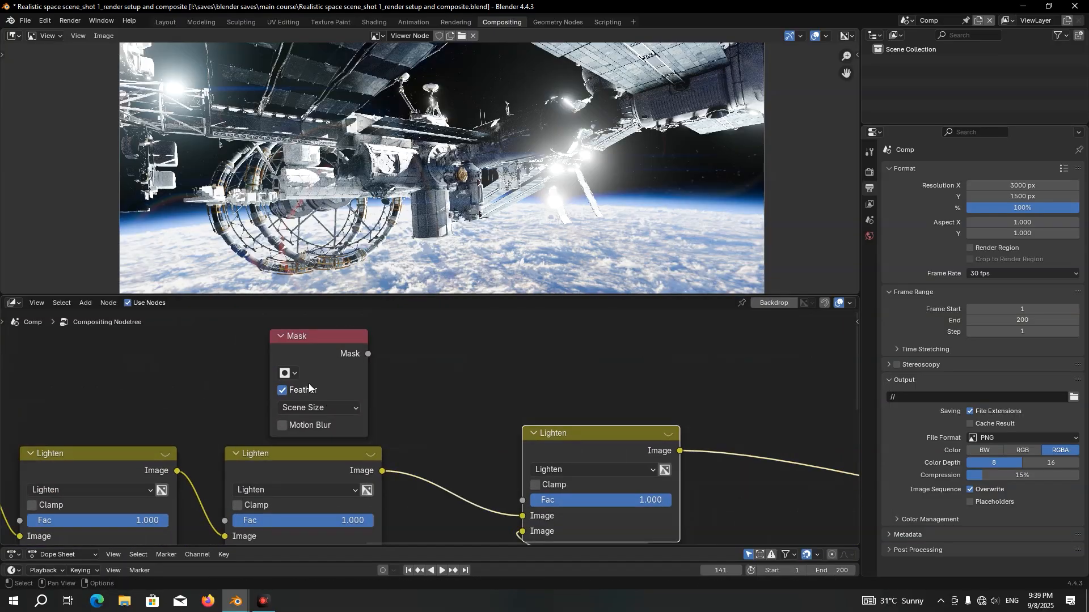
pyautogui.click(290, 374)
pyautogui.click(301, 394)
pyautogui.moveTo(362, 343); pyautogui.dragTo(512, 485)
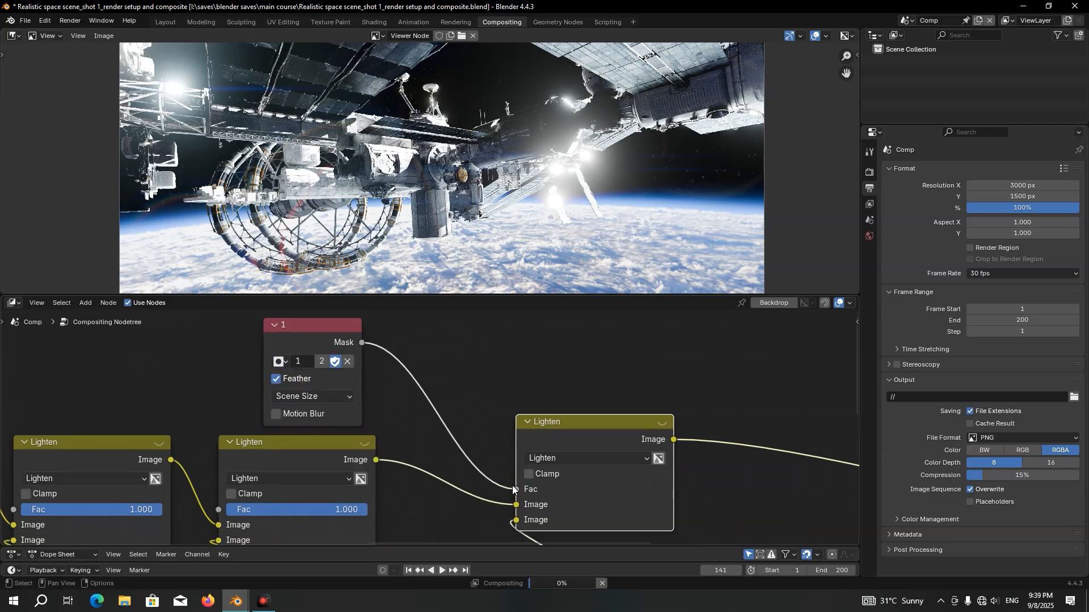
# Insert a Map Range node between the Mask node and the Lighten Fac, with To Min 0.05 and To Max 0.02
pyautogui.hotkey('shift', 'a')
pyautogui.write('ma')
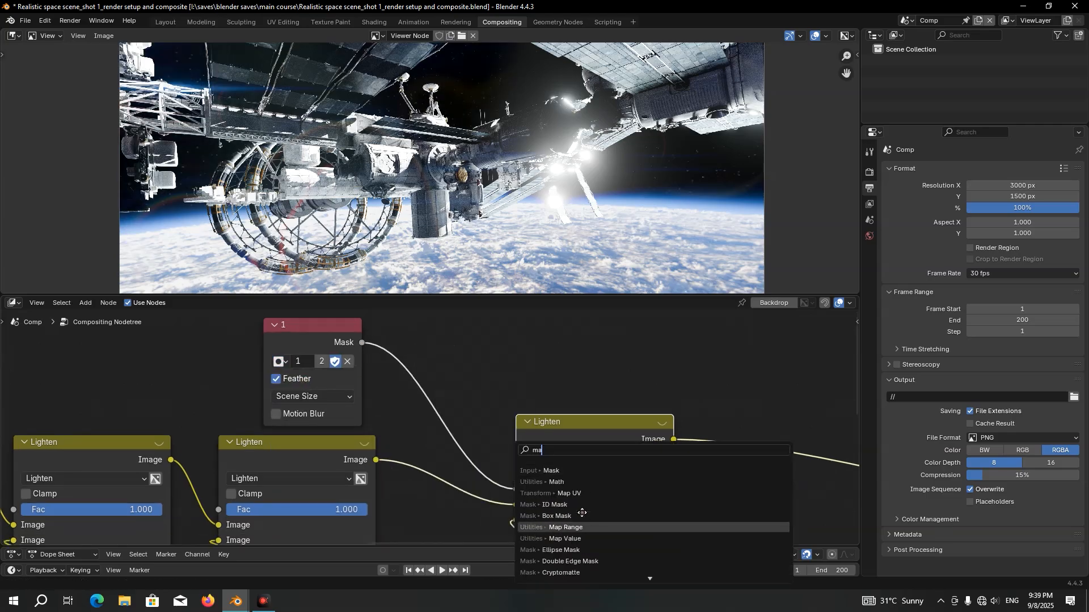
pyautogui.click(565, 528)
pyautogui.click(491, 420)
pyautogui.scroll(2, 491, 419)
pyautogui.click(429, 456)
pyautogui.write('0.05')
pyautogui.press('Return')
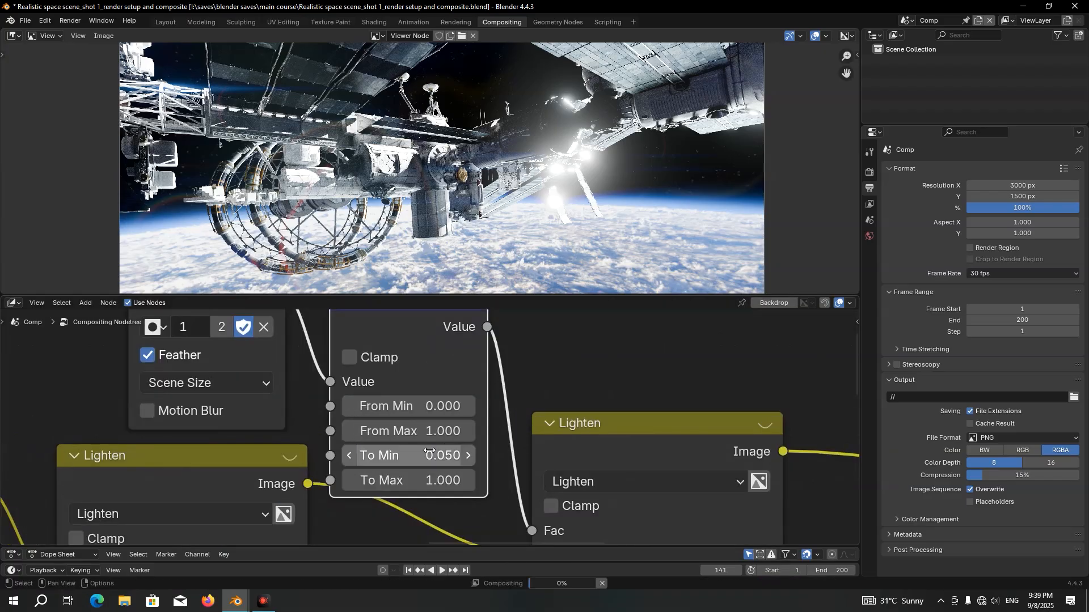
pyautogui.click(418, 476)
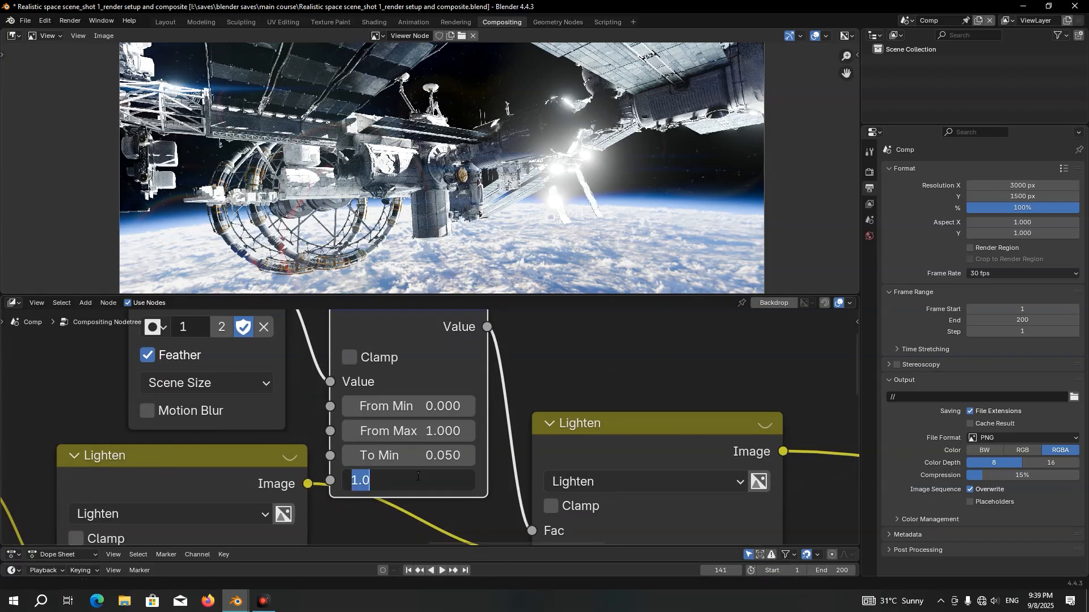
pyautogui.write('0.02')
pyautogui.press('Return')
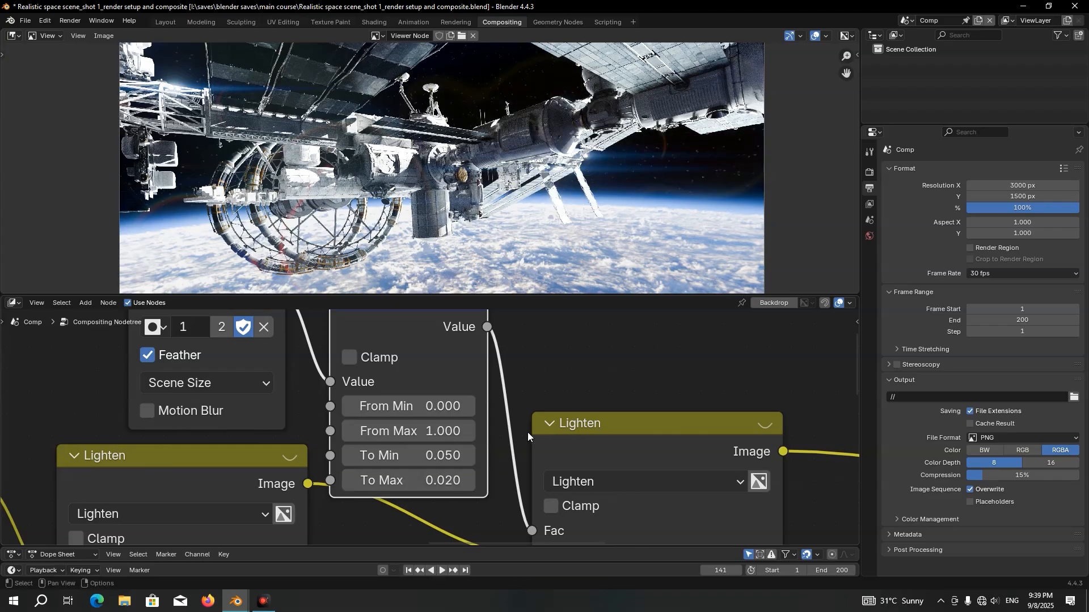
# Compare the image with the glare's Lighten node muted and unmuted
pyautogui.scroll(-2, 500, 399)
pyautogui.moveTo(501, 394); pyautogui.dragTo(486, 377, button='middle')
pyautogui.click(485, 389)
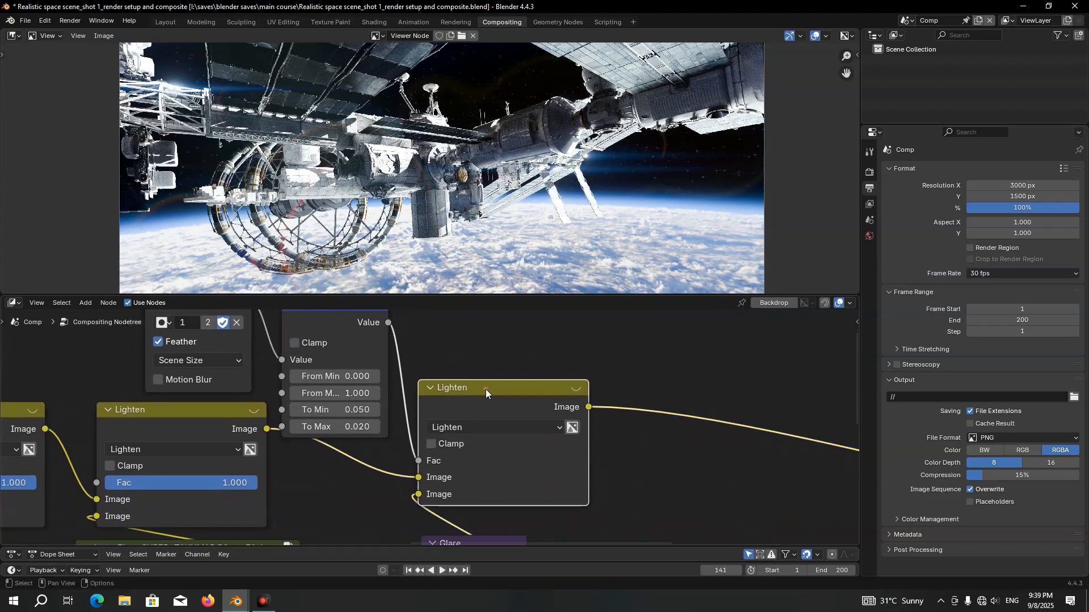
pyautogui.press('m')
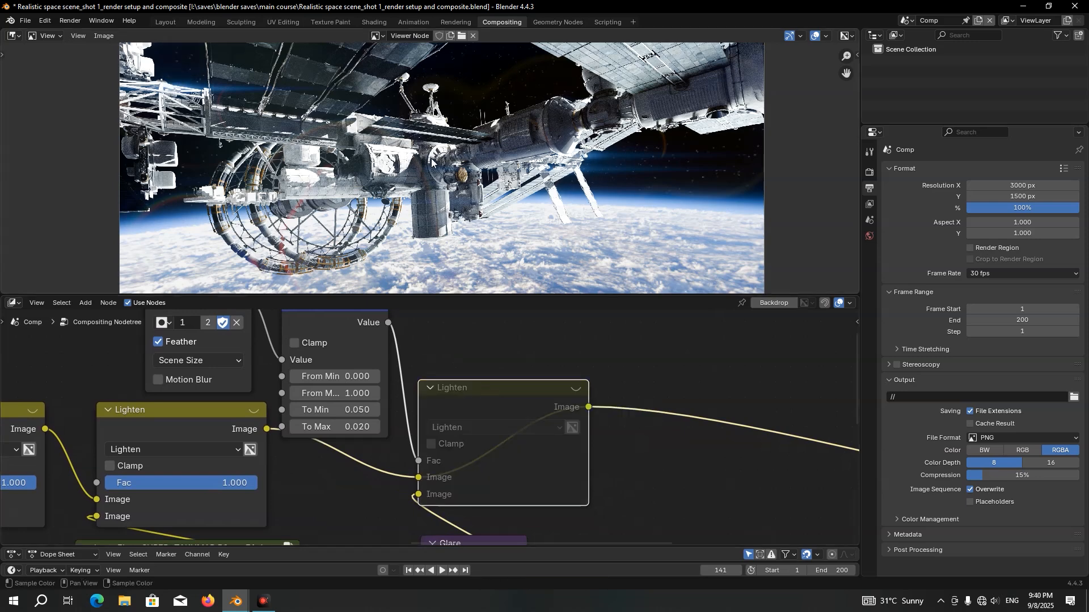
pyautogui.press('m')
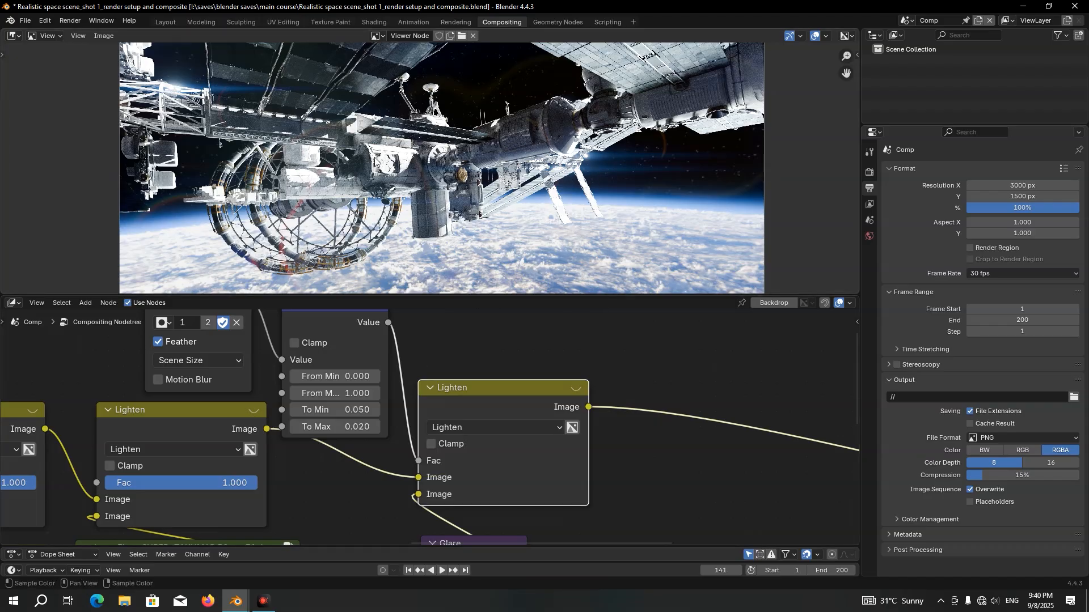
# Insert a Color Balance node on the link after the last Lighten node
pyautogui.scroll(-2, 423, 532)
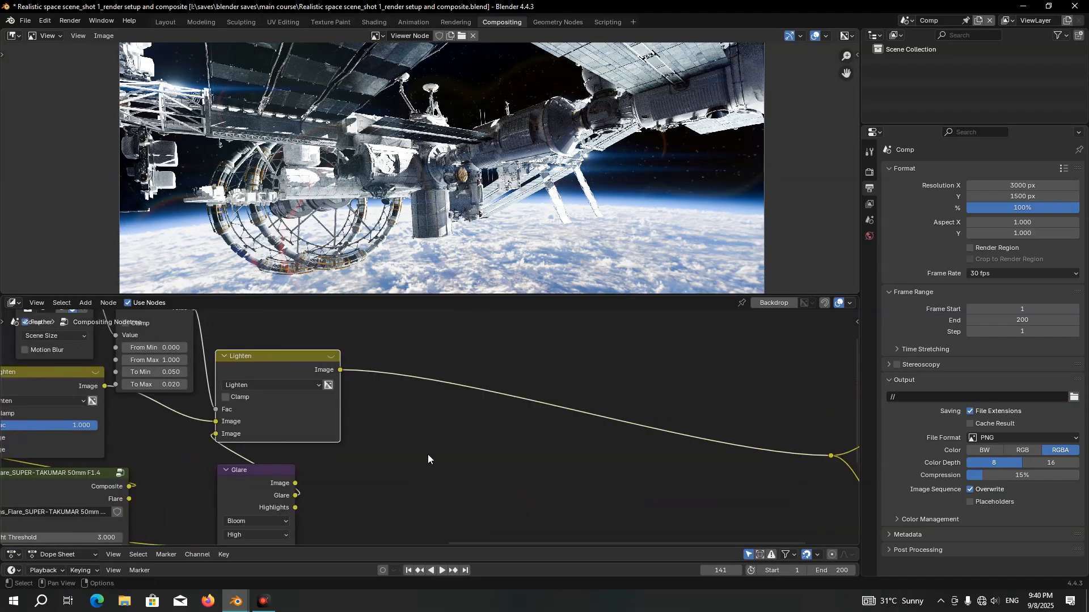
pyautogui.scroll(2, 428, 454)
pyautogui.moveTo(462, 417); pyautogui.dragTo(397, 435, button='middle')
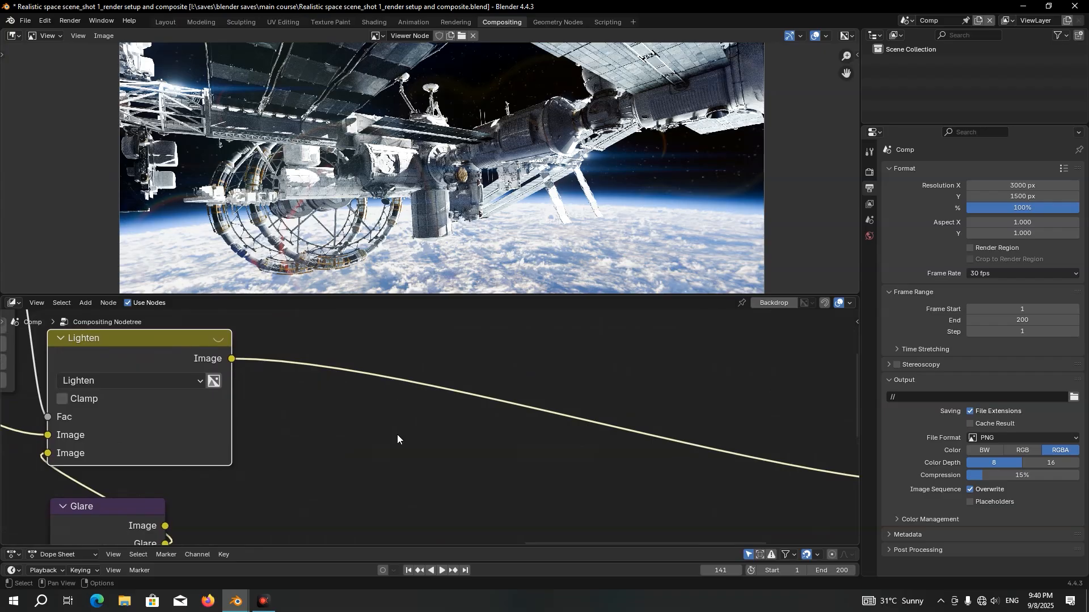
pyautogui.moveTo(397, 434); pyautogui.dragTo(362, 453, button='middle')
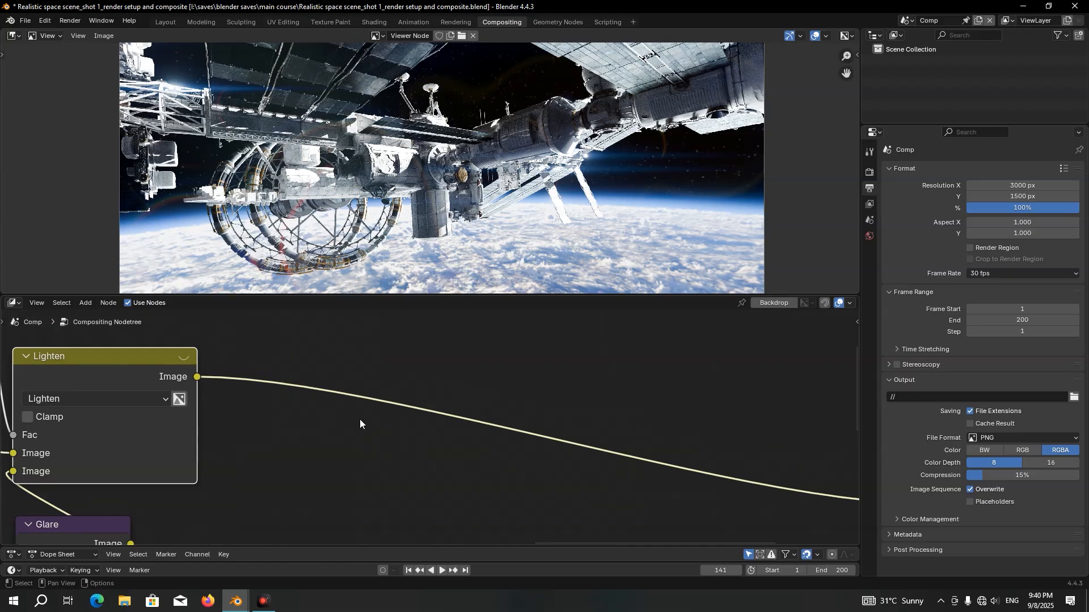
pyautogui.hotkey('shift', 'a')
pyautogui.write('colo')
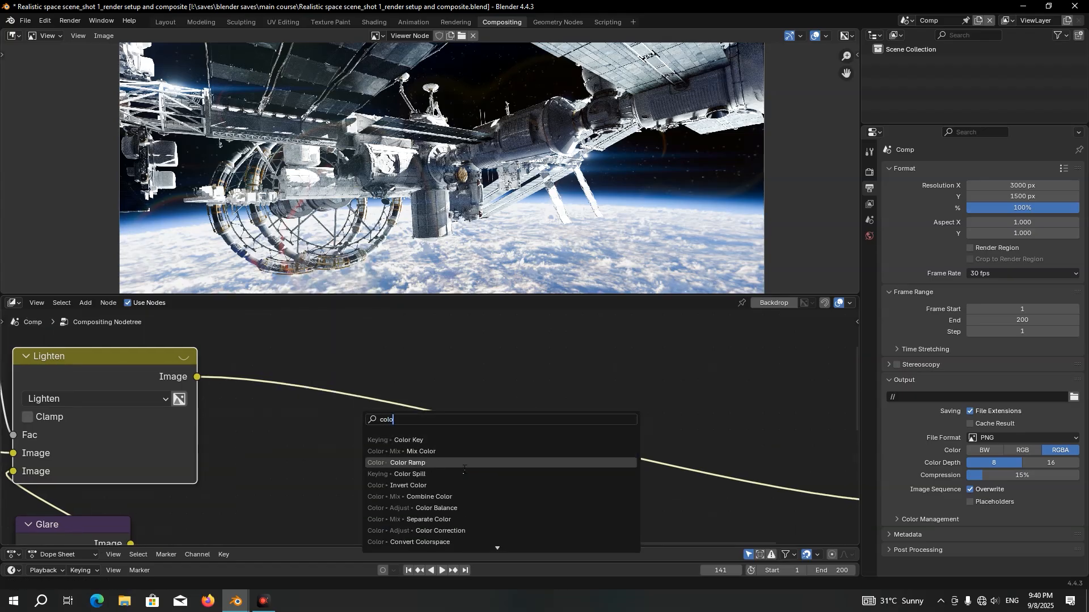
pyautogui.click(453, 509)
pyautogui.click(252, 336)
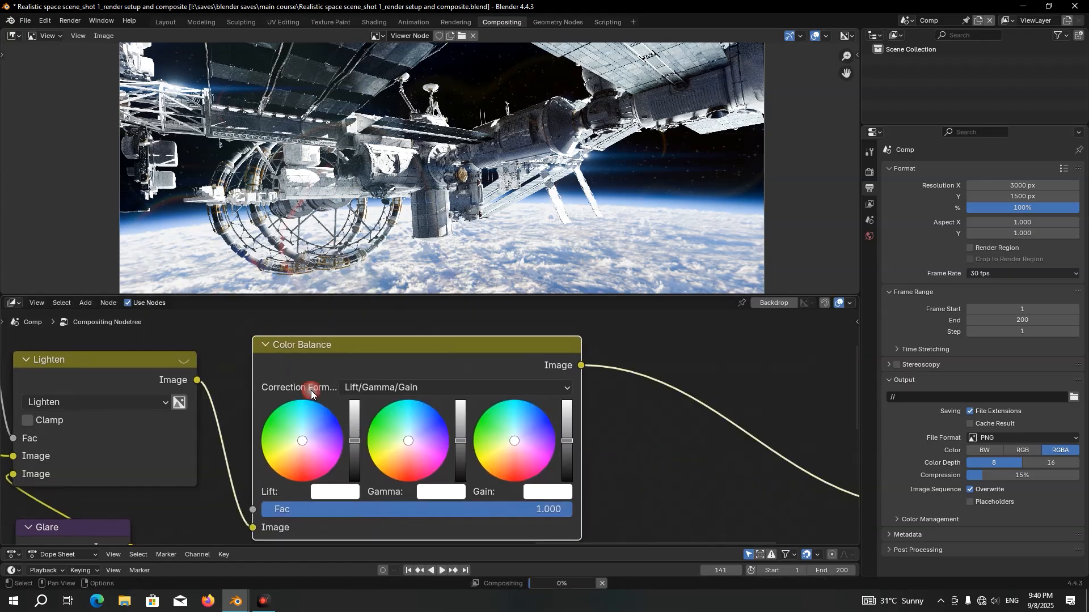
# Shift the Color Balance node's Lift color very slightly toward cyan to tint the shadows
pyautogui.scroll(1, 249, 499)
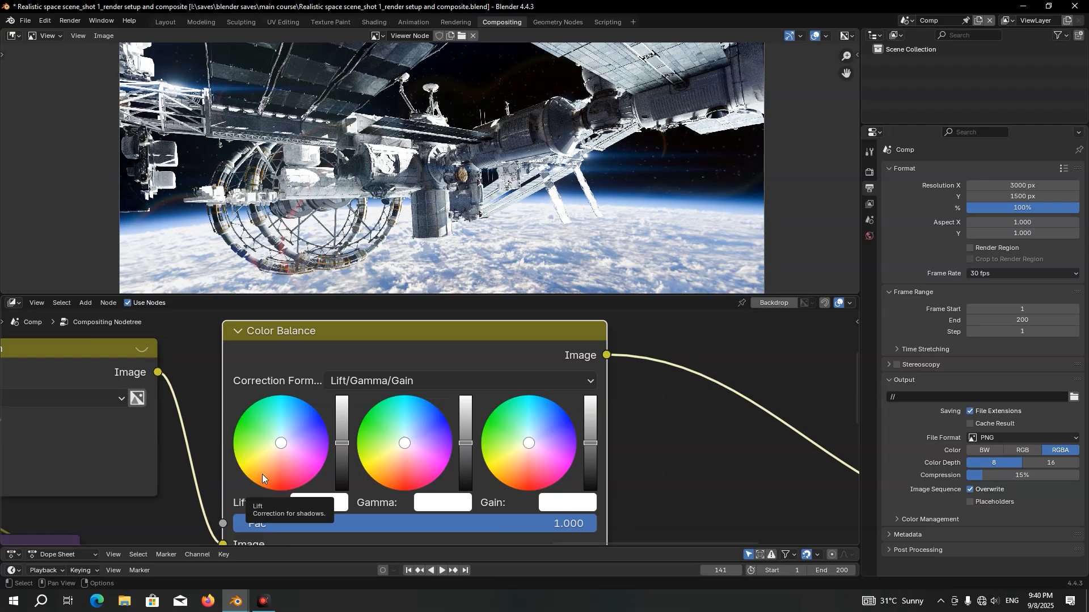
pyautogui.moveTo(282, 445); pyautogui.dragTo(282, 443)
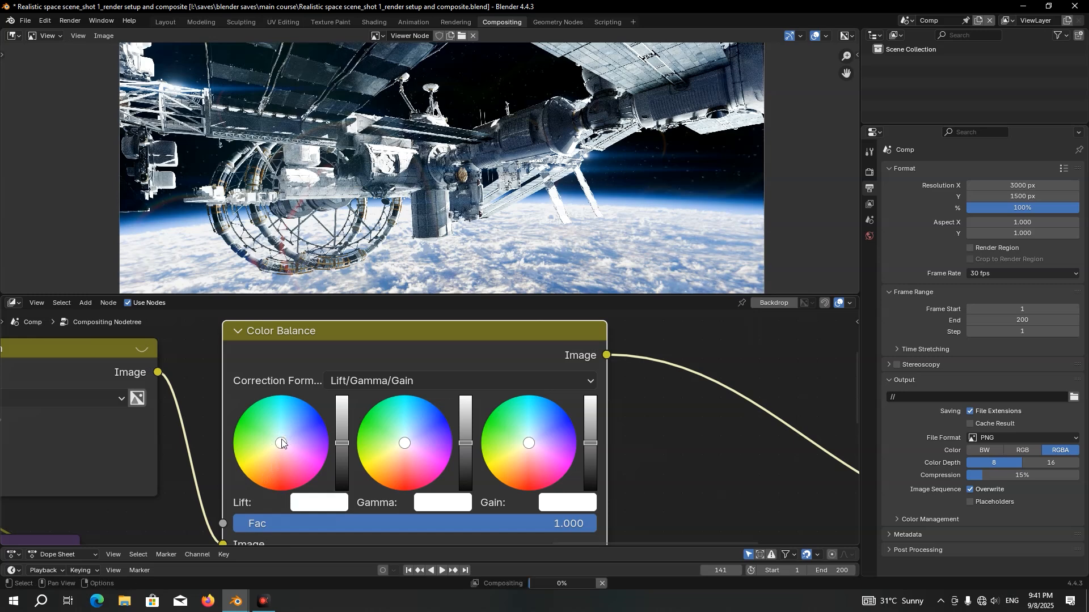
pyautogui.scroll(2, 304, 438)
pyautogui.moveTo(304, 439); pyautogui.dragTo(303, 438)
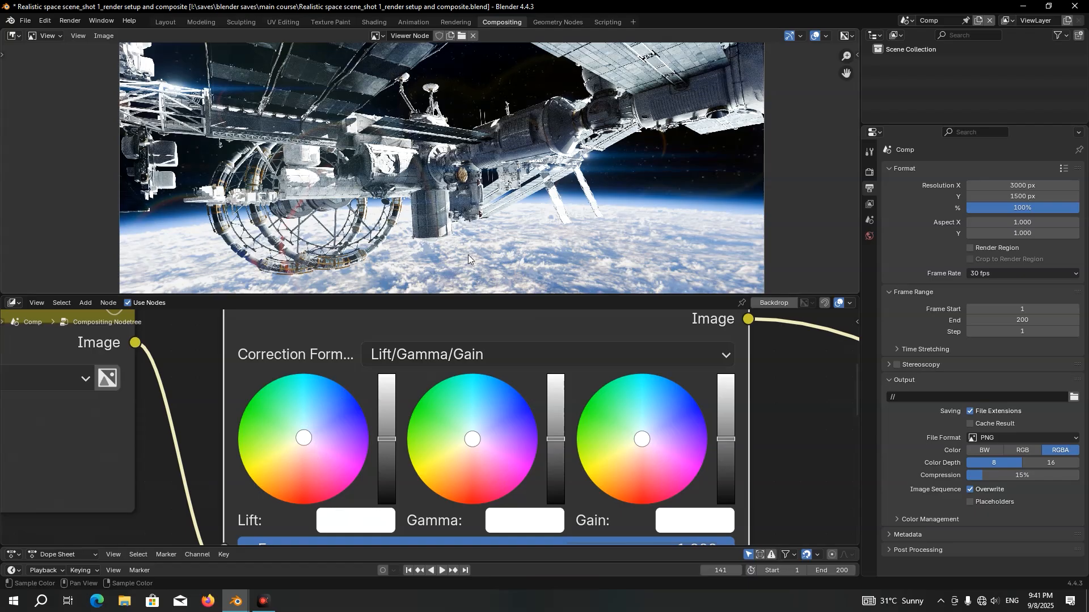
# Try a stronger cyan tint in Lift, undo it, and compare the image with the Color Balance node muted
pyautogui.moveTo(303, 438); pyautogui.dragTo(300, 422)
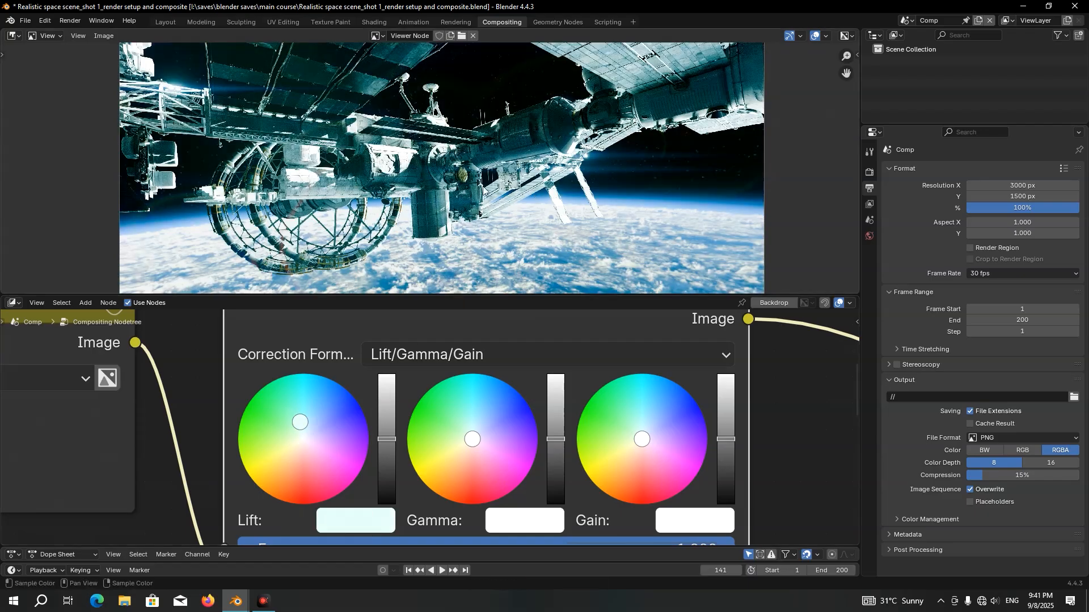
pyautogui.hotkey('ctrl', 'z')
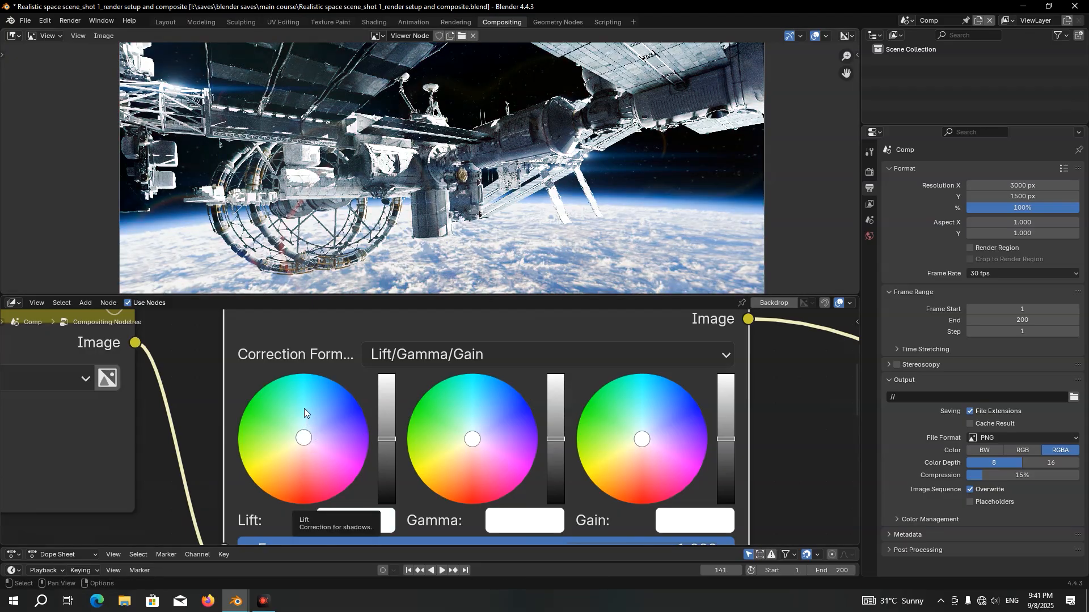
pyautogui.scroll(4, 496, 215)
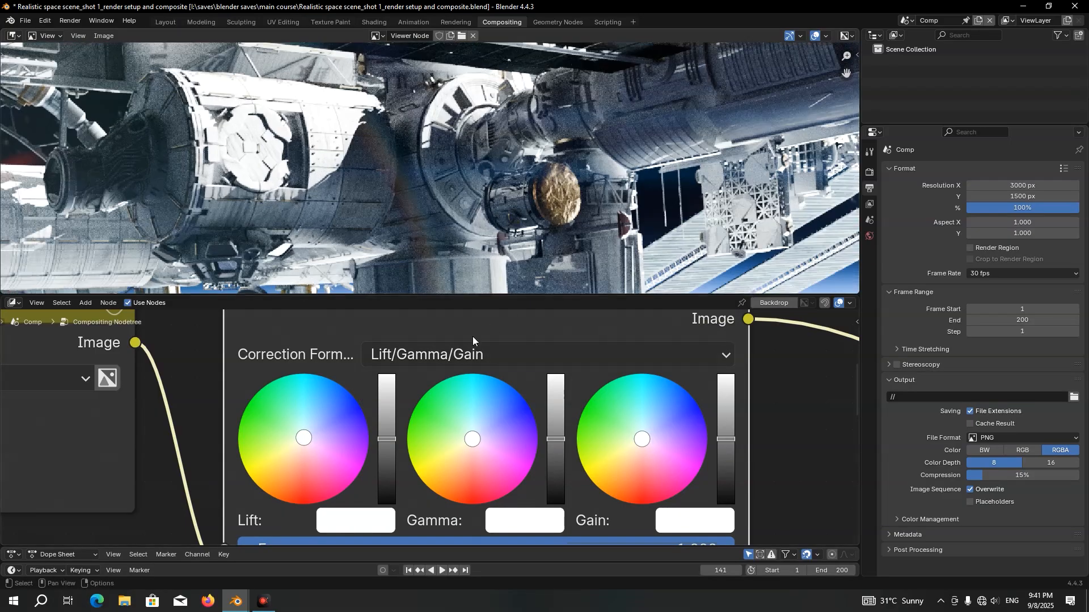
pyautogui.press('m')
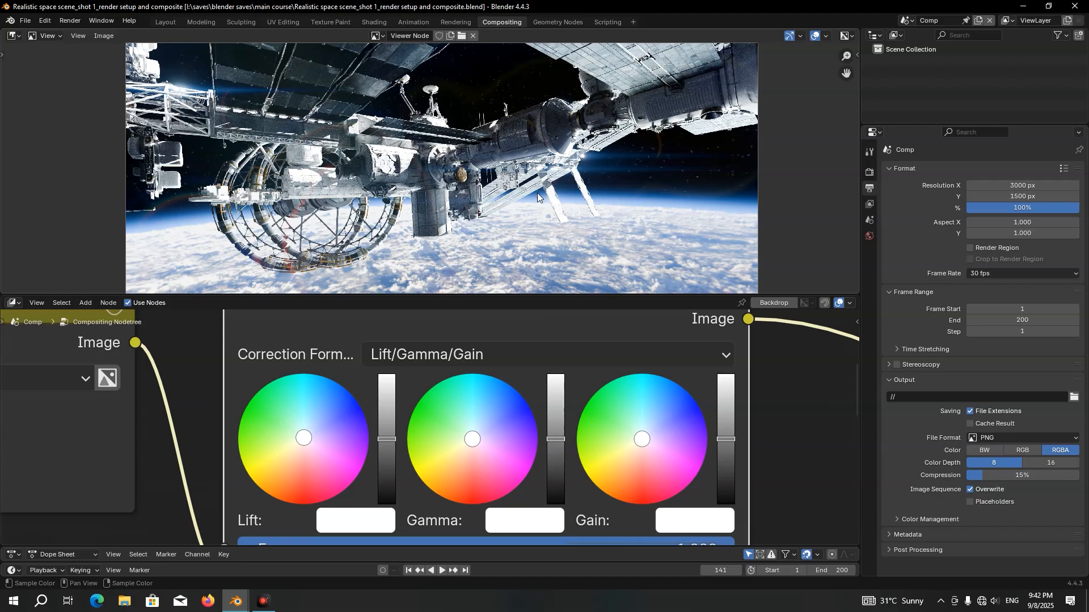
# Add a Separate Color node in RGB mode directly after the Color Balance node
pyautogui.scroll(-3, 311, 348)
pyautogui.scroll(1, 342, 356)
pyautogui.hotkey('shift', 'a')
pyautogui.moveTo(341, 352)
pyautogui.write('sep')
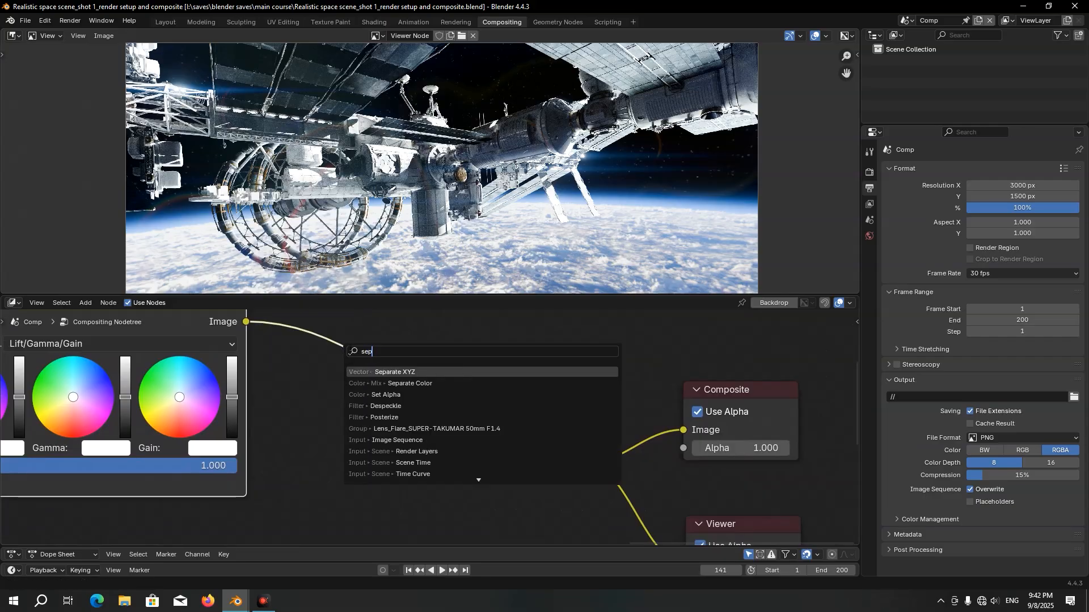
pyautogui.click(409, 384)
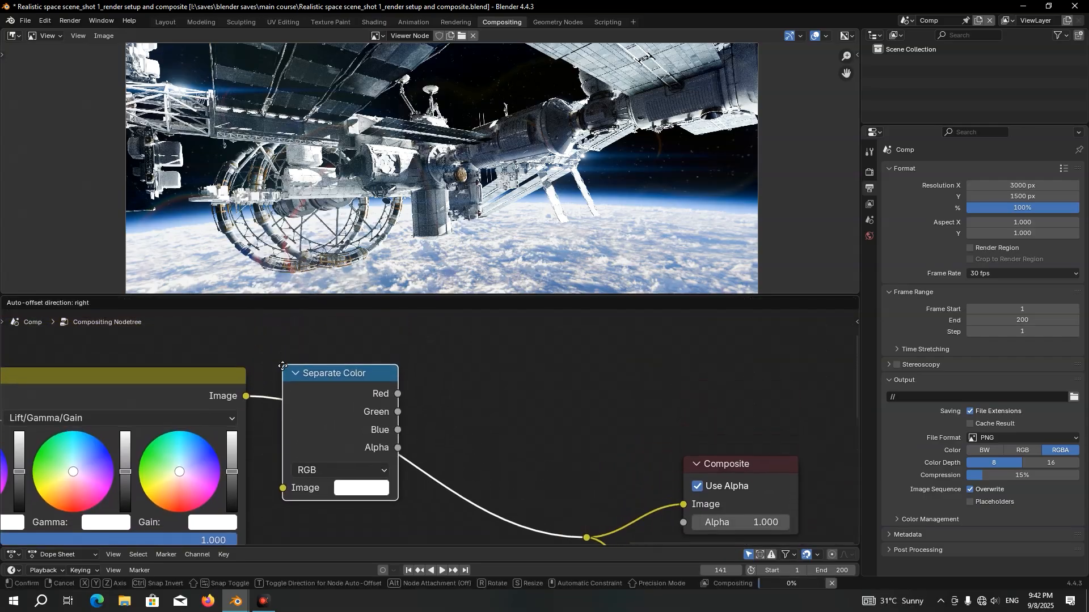
pyautogui.click(331, 378)
# Add a Combine Color node after Separate Color and connect the Red, Green and Blue channels to its matching inputs
pyautogui.moveTo(375, 383); pyautogui.dragTo(390, 386)
pyautogui.write('combi')
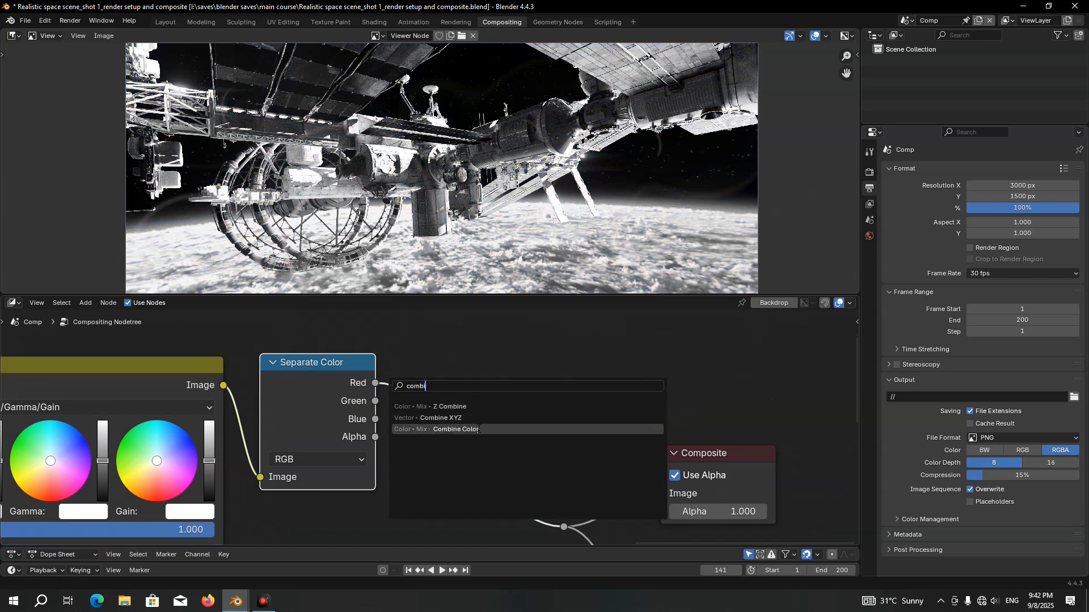
pyautogui.click(477, 429)
pyautogui.click(501, 369)
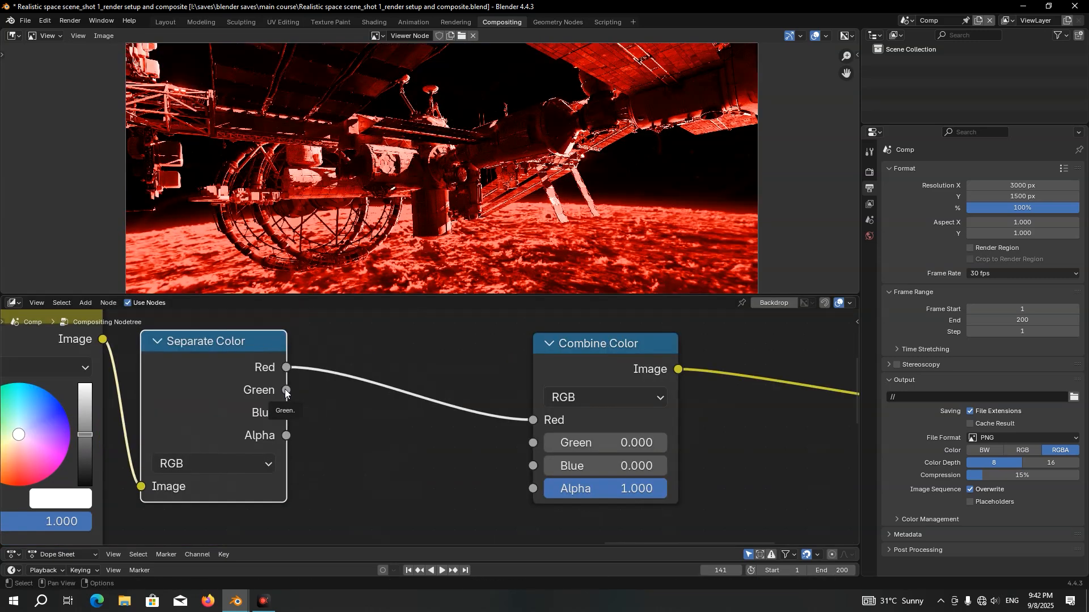
pyautogui.moveTo(284, 389); pyautogui.dragTo(531, 443)
pyautogui.moveTo(286, 413); pyautogui.dragTo(522, 464)
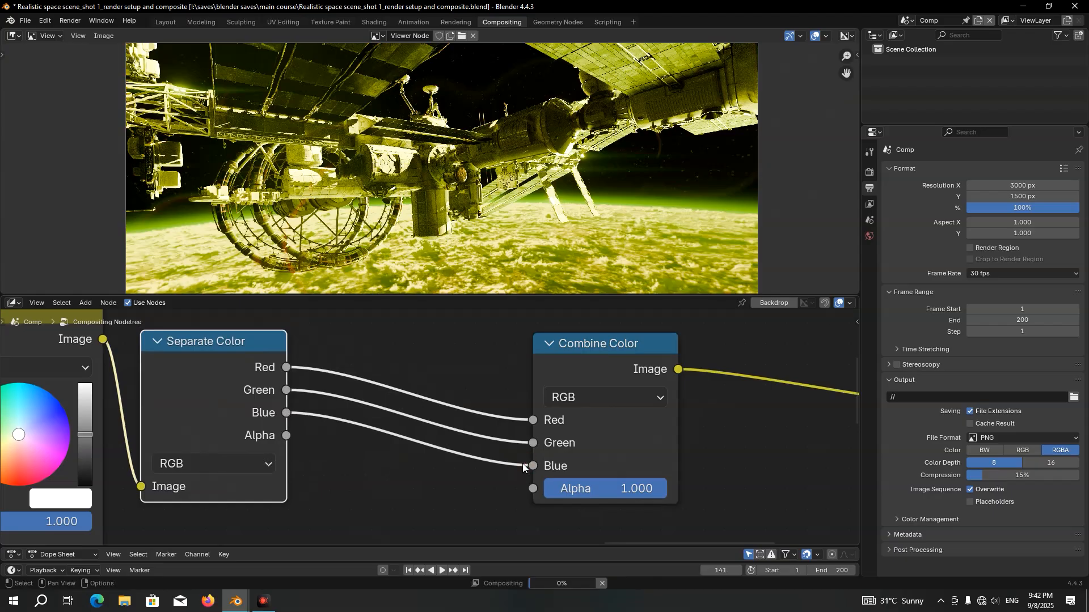
# Add a Math node above the channel links, set to Multiply with a second Value of 1
pyautogui.scroll(-1, 471, 393)
pyautogui.hotkey('shift', 'a')
pyautogui.write('mah')
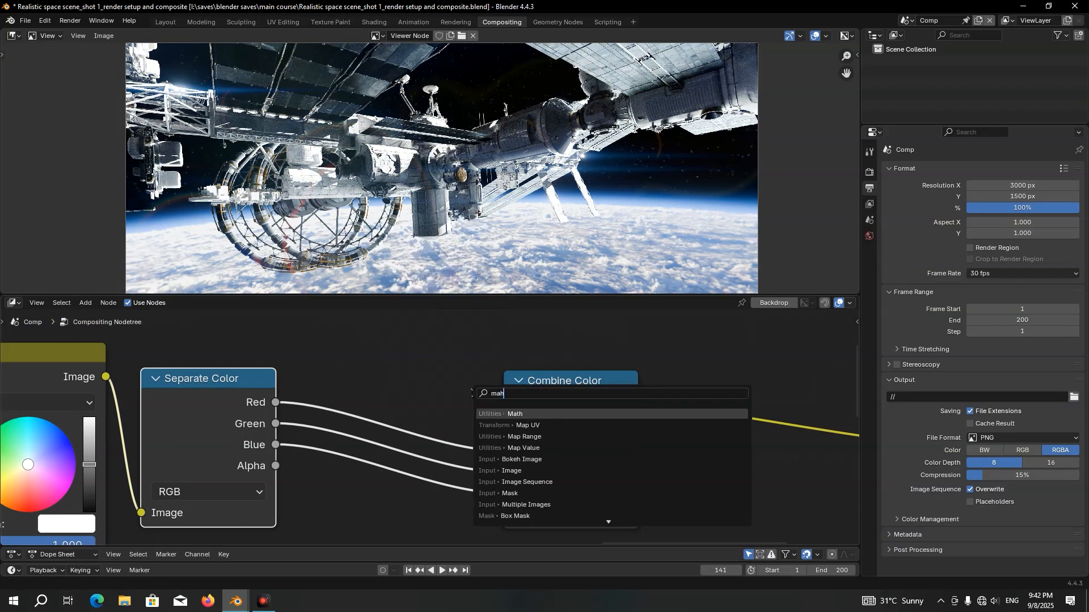
pyautogui.press('Return')
pyautogui.click(359, 341)
pyautogui.scroll(-5, 428, 406)
pyautogui.click(434, 408)
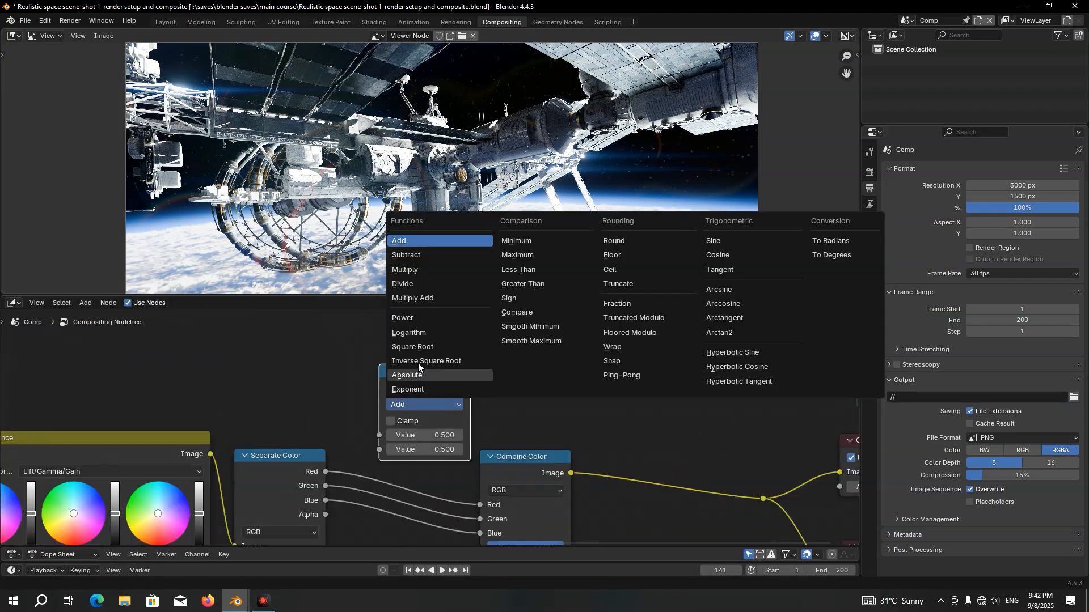
pyautogui.click(419, 271)
pyautogui.scroll(3, 429, 338)
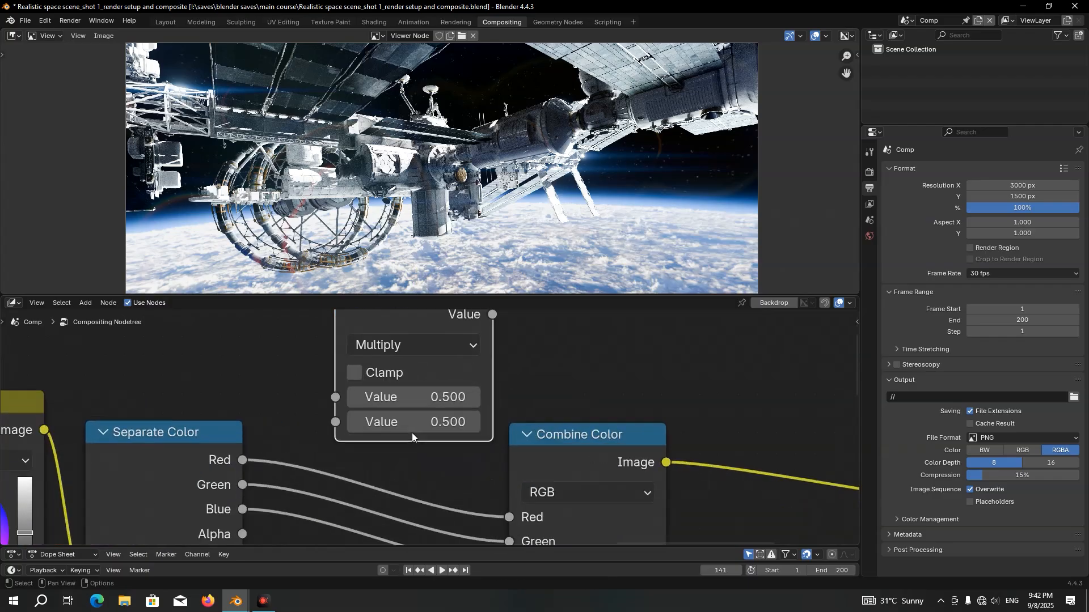
pyautogui.click(412, 433)
pyautogui.write('1')
pyautogui.press('Return')
# Insert the Multiply node on the Red link between Separate Color and Combine Color
pyautogui.scroll(-2, 407, 370)
pyautogui.moveTo(407, 369)
pyautogui.mouseDown()
pyautogui.moveTo(417, 355)
pyautogui.moveTo(396, 381)
pyautogui.mouseUp()
pyautogui.scroll(-2, 415, 420)
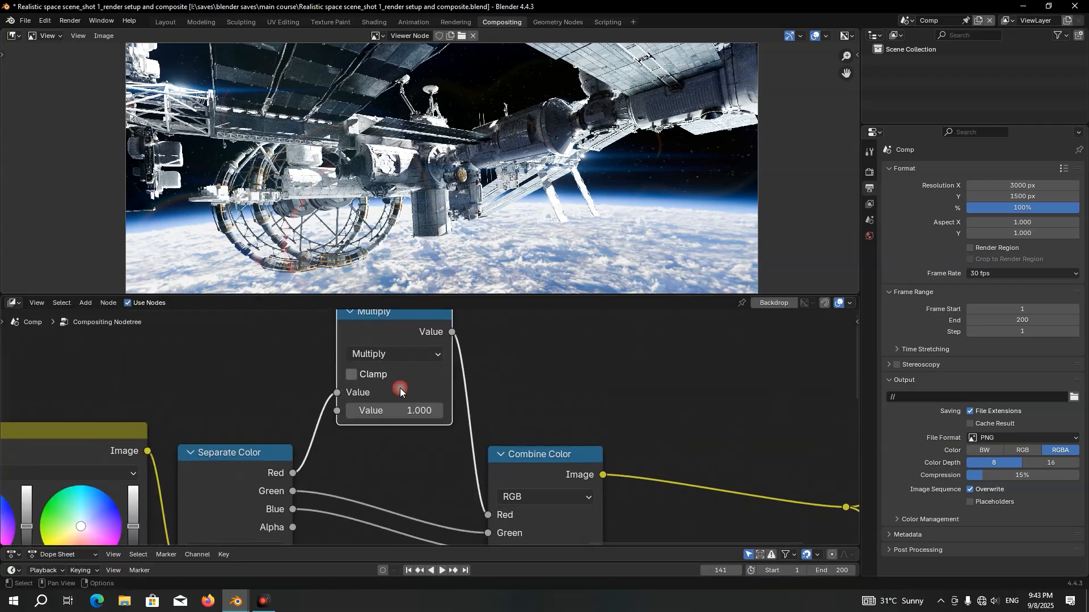
pyautogui.moveTo(416, 420); pyautogui.dragTo(421, 401, button='middle')
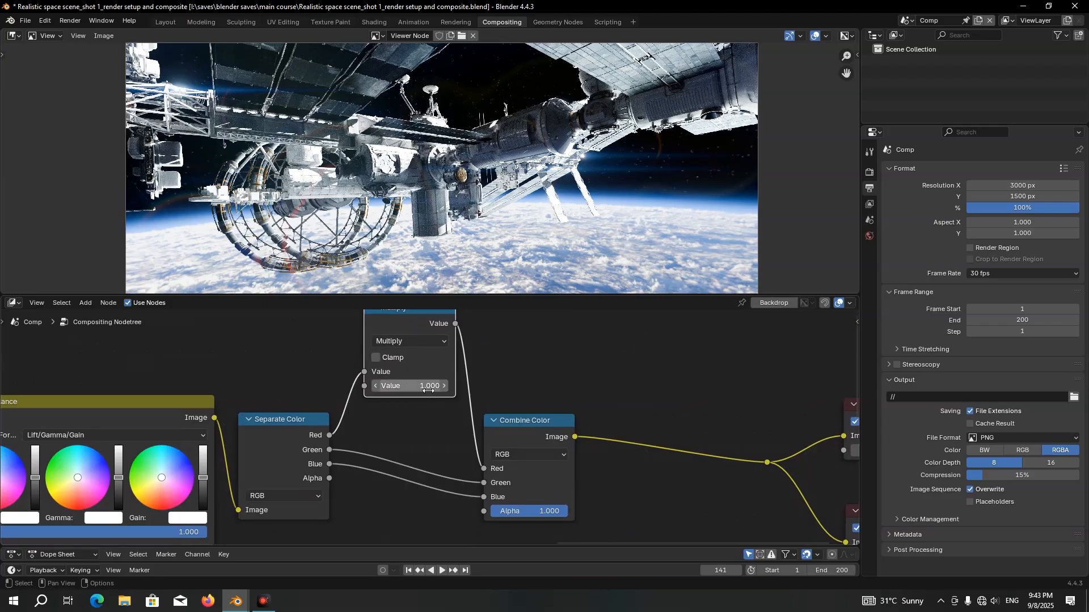
# Duplicate the Multiply node onto the Green and Blue links between Separate Color and Combine Color
pyautogui.hotkey('shift', 'd')
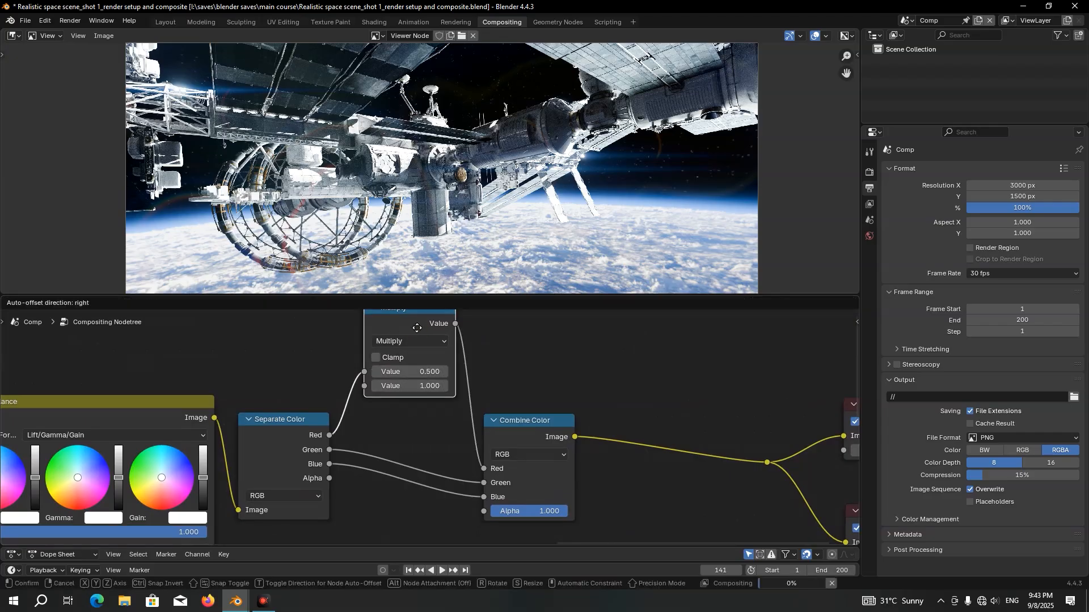
pyautogui.scroll(-2, 414, 422)
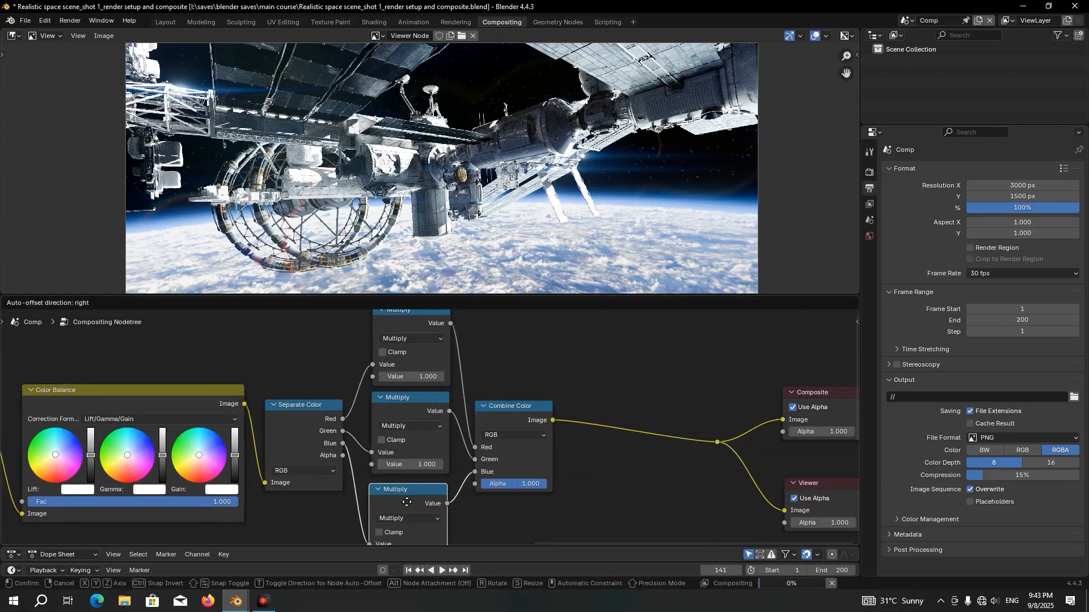
pyautogui.click(410, 493)
pyautogui.scroll(2, 429, 347)
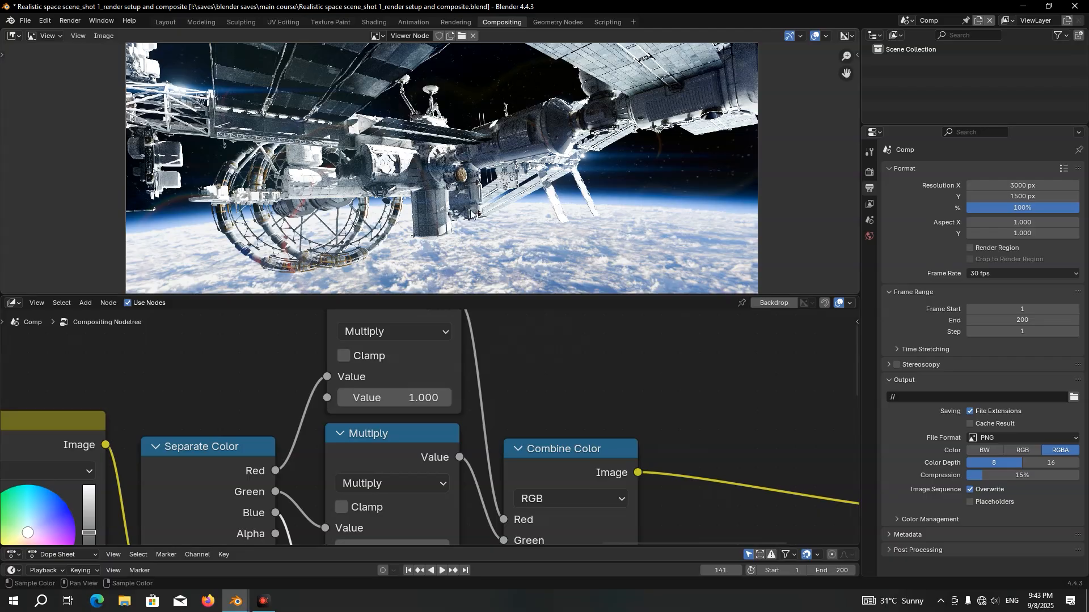
# Set the second Value of the Multiply node on the Red channel to 0.9
pyautogui.scroll(4, 478, 220)
pyautogui.scroll(2, 409, 374)
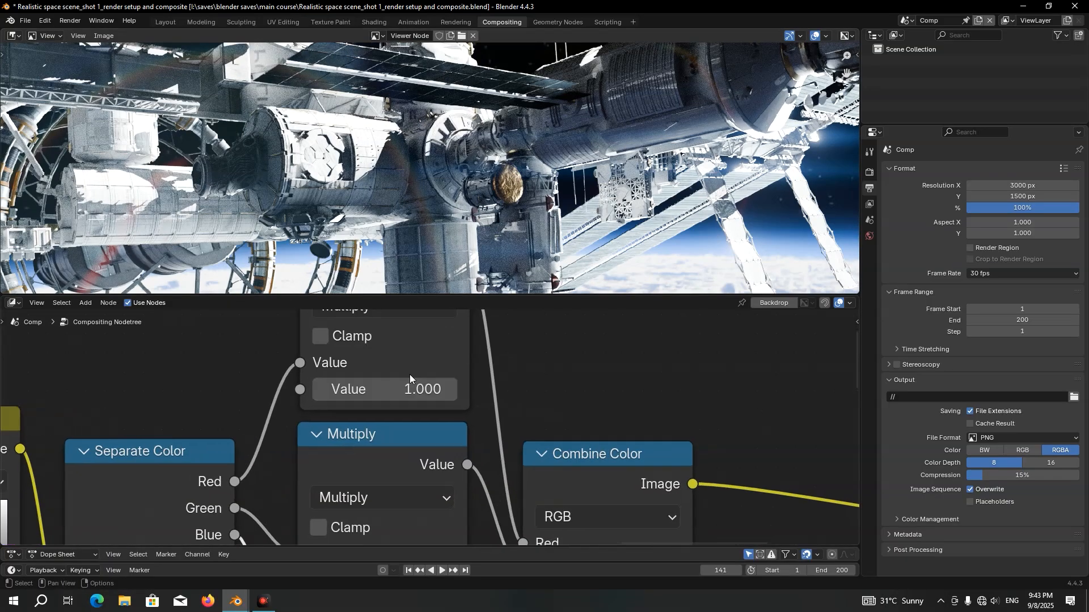
pyautogui.doubleClick(390, 423)
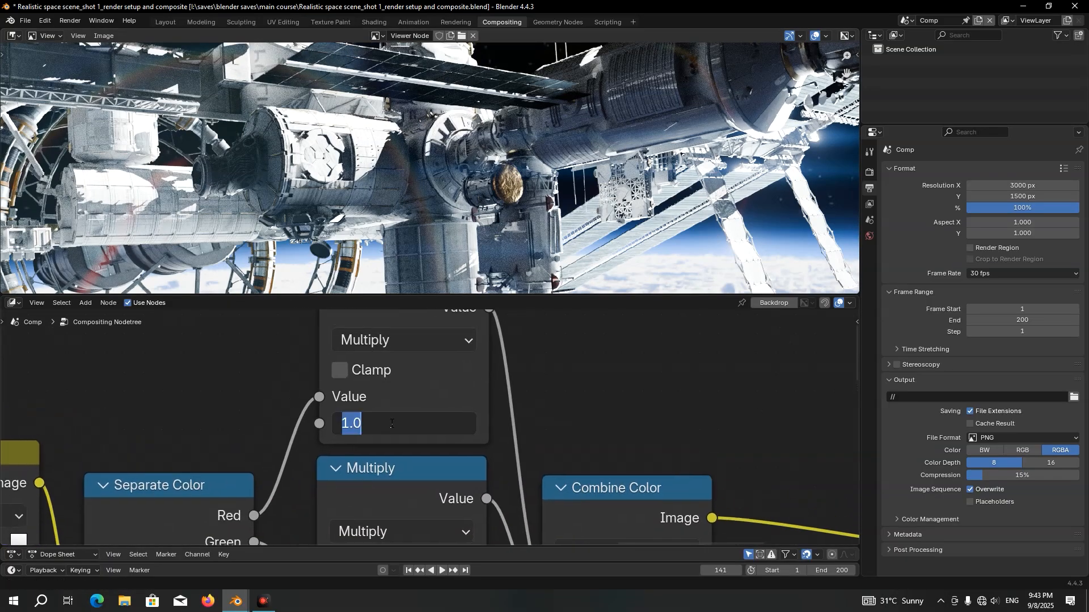
pyautogui.press('Escape')
pyautogui.moveTo(243, 516); pyautogui.dragTo(236, 498, button='middle')
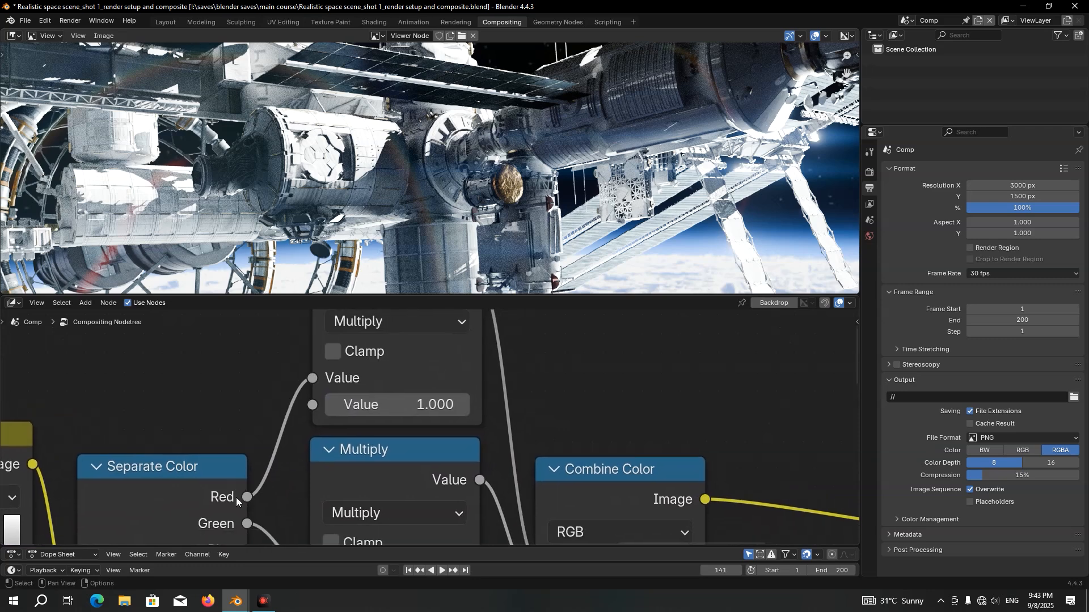
pyautogui.moveTo(337, 435); pyautogui.dragTo(324, 463, button='middle')
pyautogui.doubleClick(396, 437)
pyautogui.write('0.9')
pyautogui.press('Return')
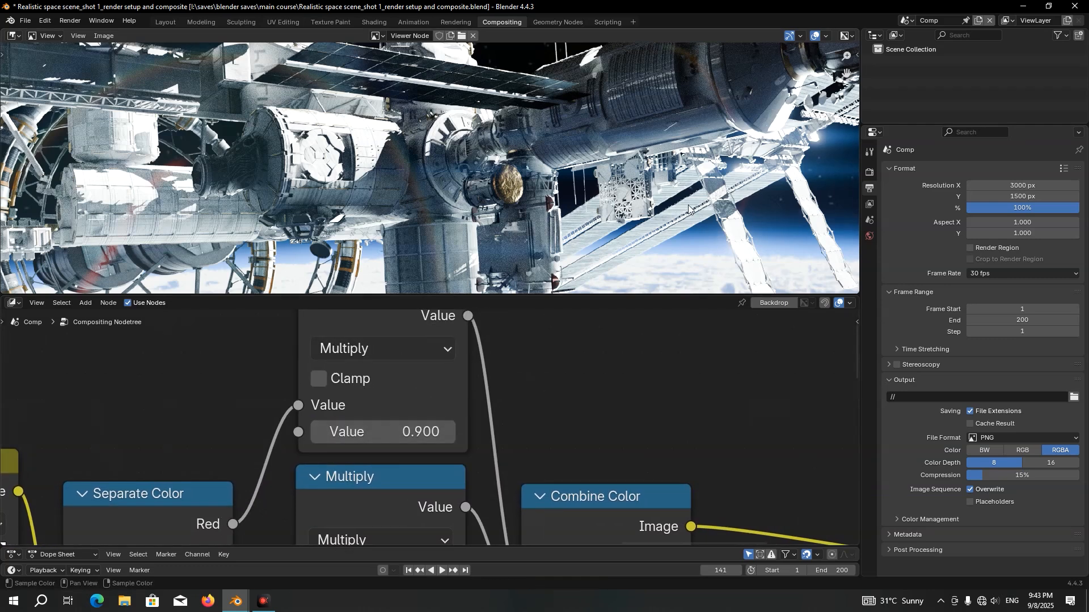
# Set the second Value of the Multiply node on the Blue channel to 1.05
pyautogui.scroll(-2, 464, 460)
pyautogui.moveTo(465, 459); pyautogui.dragTo(501, 439, button='middle')
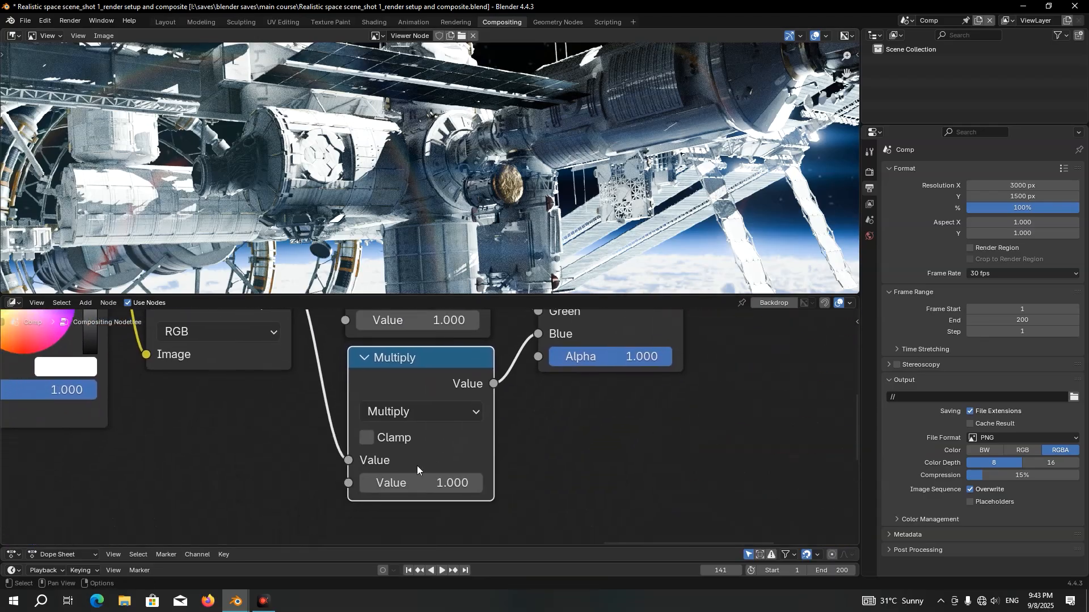
pyautogui.scroll(2, 418, 471)
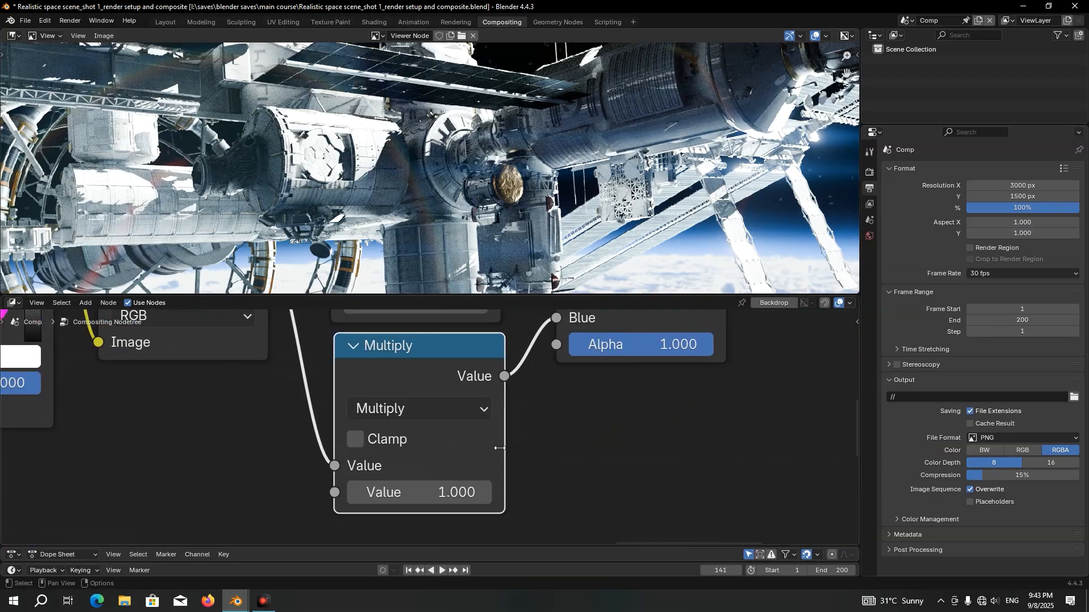
pyautogui.moveTo(497, 447); pyautogui.dragTo(487, 451, button='middle')
pyautogui.scroll(-3, 352, 436)
pyautogui.moveTo(286, 395); pyautogui.dragTo(285, 433, button='middle')
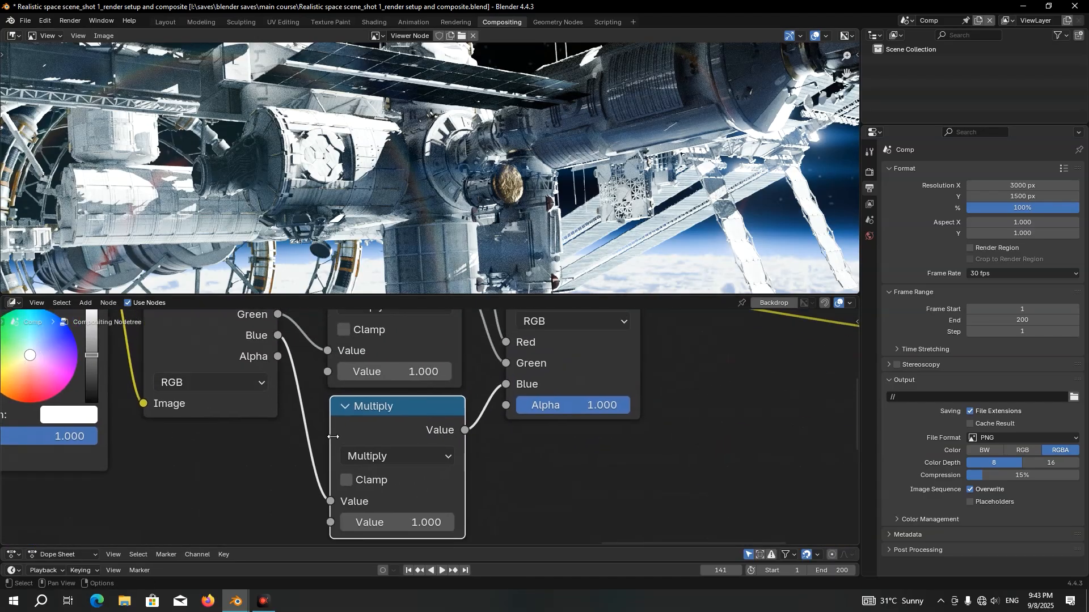
pyautogui.moveTo(393, 543); pyautogui.dragTo(379, 492, button='middle')
pyautogui.scroll(2, 379, 492)
pyautogui.click(385, 486)
pyautogui.write('1.05')
pyautogui.press('Return')
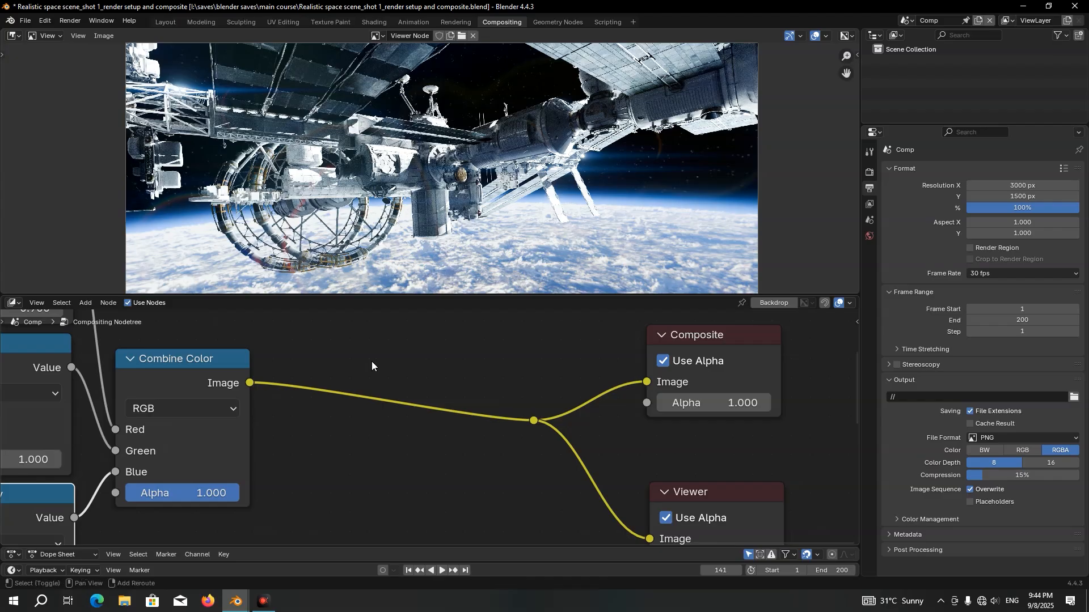
# Add a Hue/Saturation/Value node on the link between Combine Color and the reroute to Composite and Viewer
pyautogui.hotkey('shift', 'a')
pyautogui.write('hu')
pyautogui.click(415, 393)
pyautogui.click(339, 349)
pyautogui.scroll(1, 363, 343)
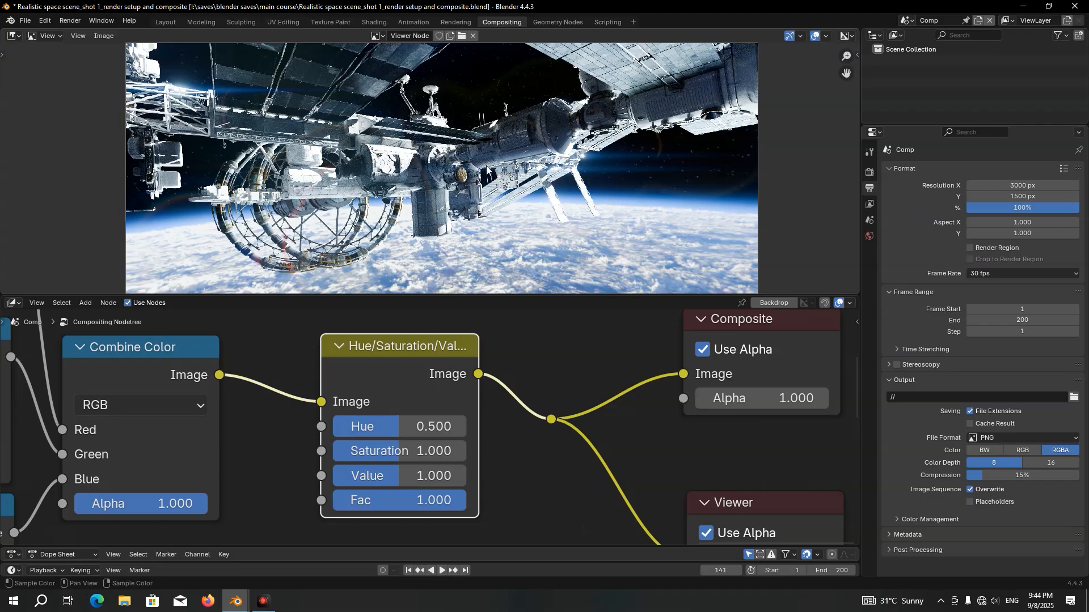
# Reduce the Fac of the Color Balance node to 0.637
pyautogui.scroll(-10, 239, 426)
pyautogui.moveTo(185, 419); pyautogui.dragTo(623, 386, button='middle')
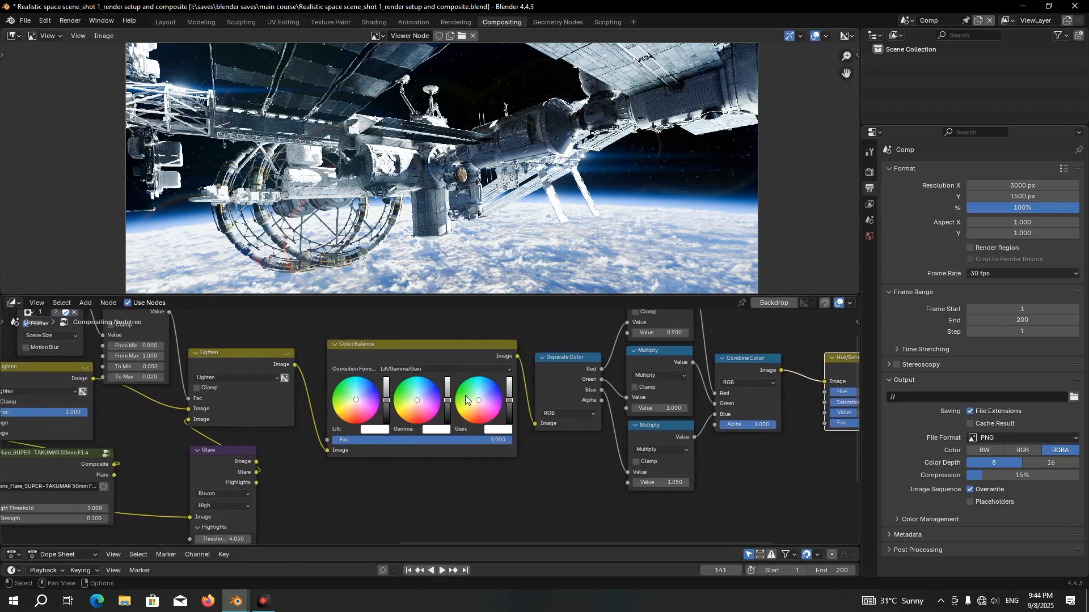
pyautogui.scroll(3, 469, 400)
pyautogui.scroll(1, 471, 479)
pyautogui.moveTo(498, 478); pyautogui.dragTo(420, 478)
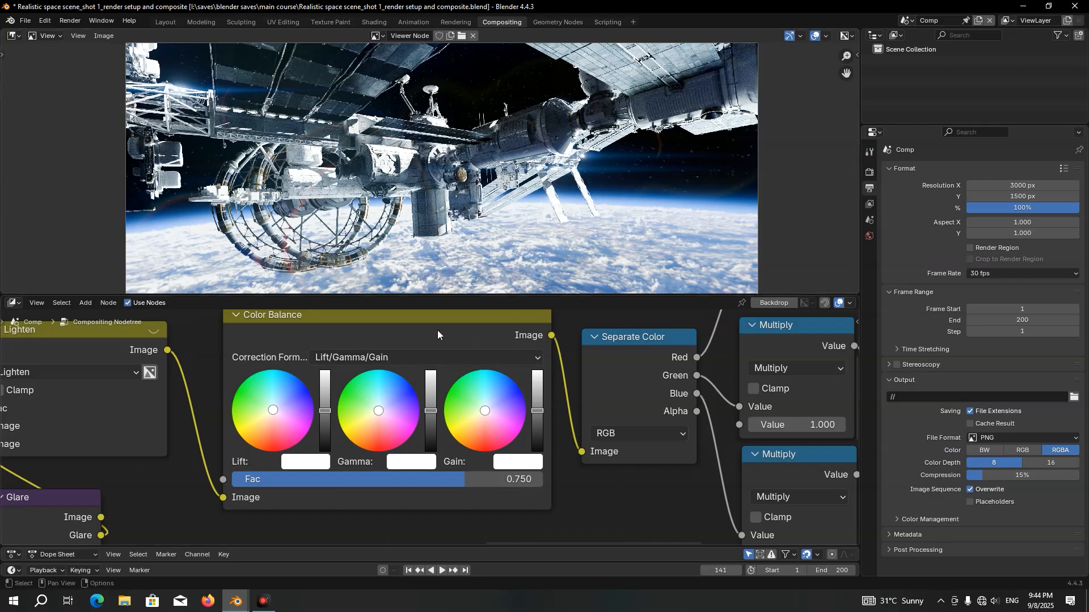
pyautogui.moveTo(389, 326); pyautogui.dragTo(376, 350, button='middle')
pyautogui.moveTo(477, 510); pyautogui.dragTo(424, 510)
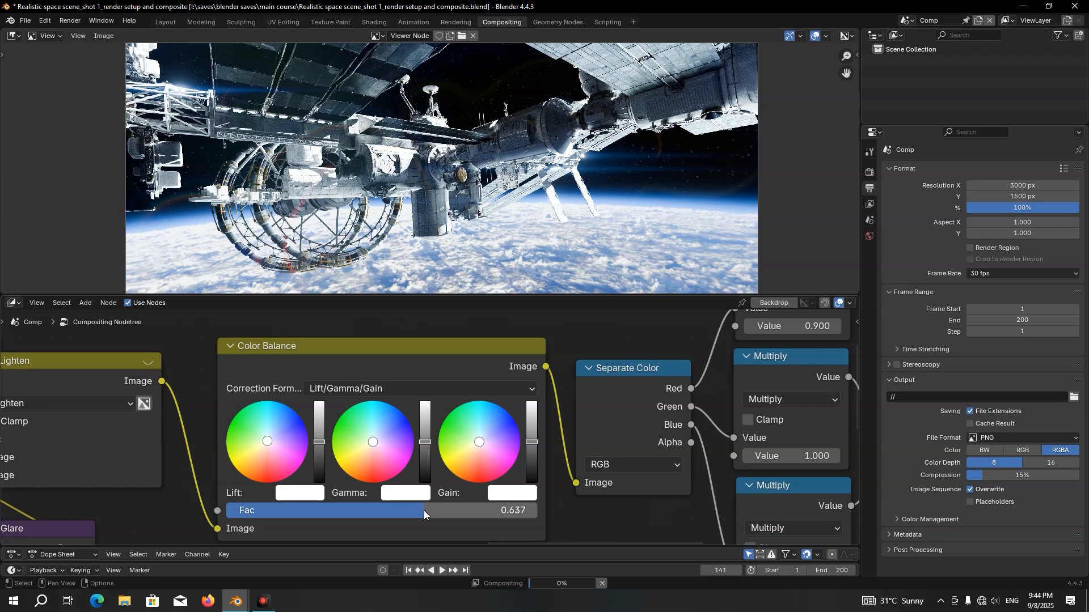
# Set the Value of the Hue/Saturation/Value node to 1.1, saving the file along the way
pyautogui.scroll(-4, 625, 436)
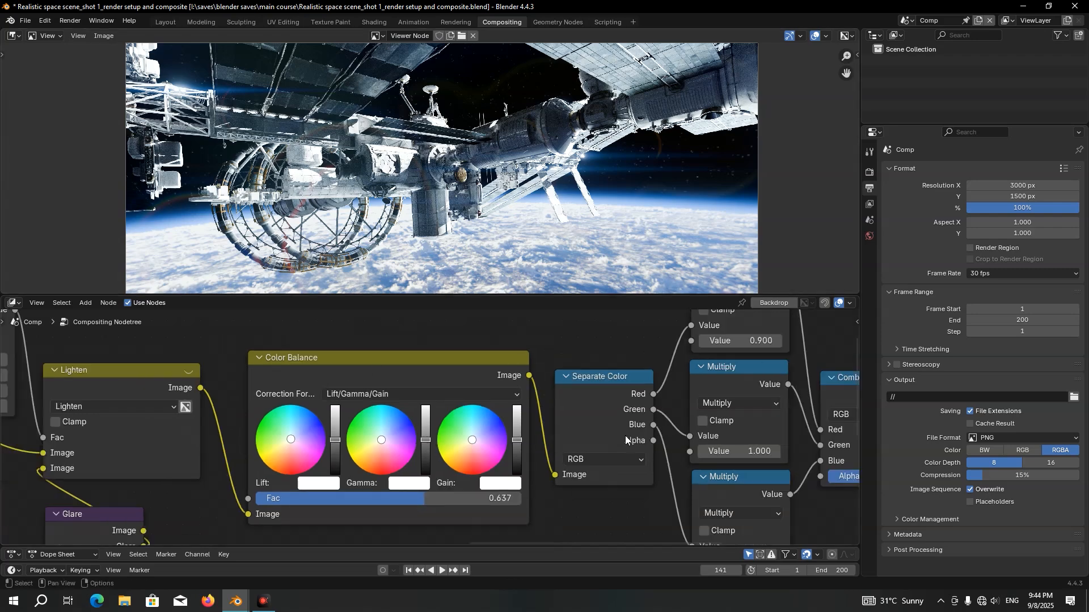
pyautogui.moveTo(706, 413); pyautogui.dragTo(342, 421, button='middle')
pyautogui.scroll(2, 420, 442)
pyautogui.scroll(3, 419, 442)
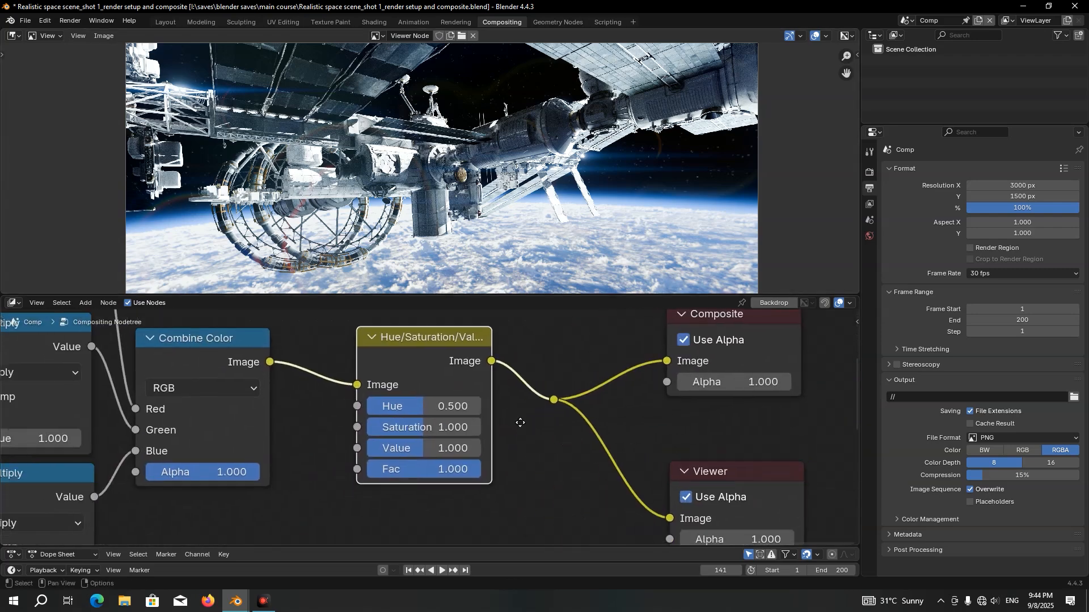
pyautogui.moveTo(440, 454); pyautogui.dragTo(465, 456)
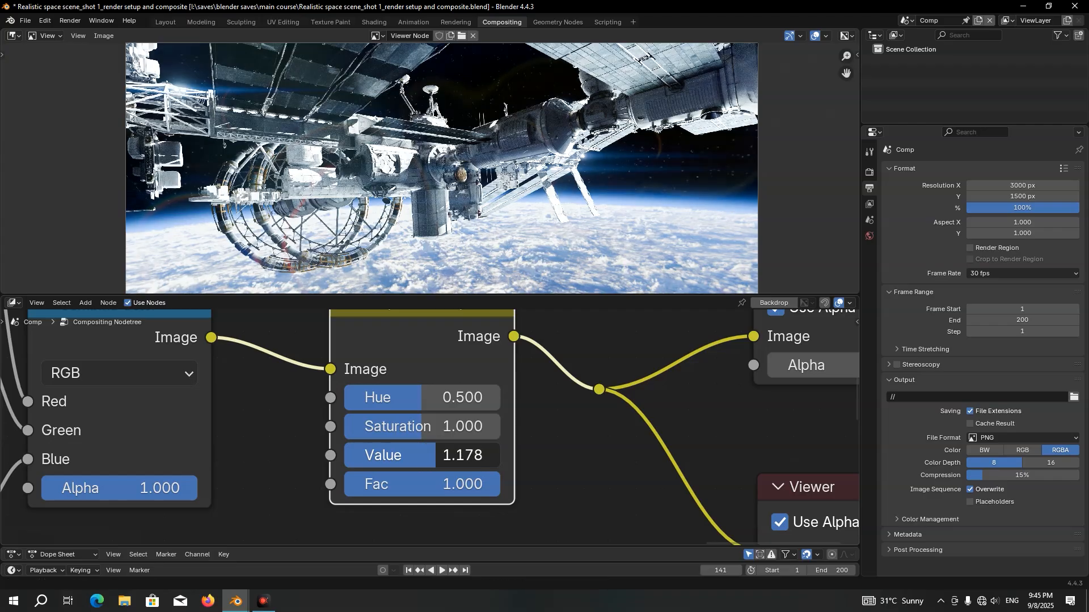
pyautogui.hotkey('ctrl', 's')
pyautogui.click(437, 455)
pyautogui.write('1.1')
pyautogui.press('Return')
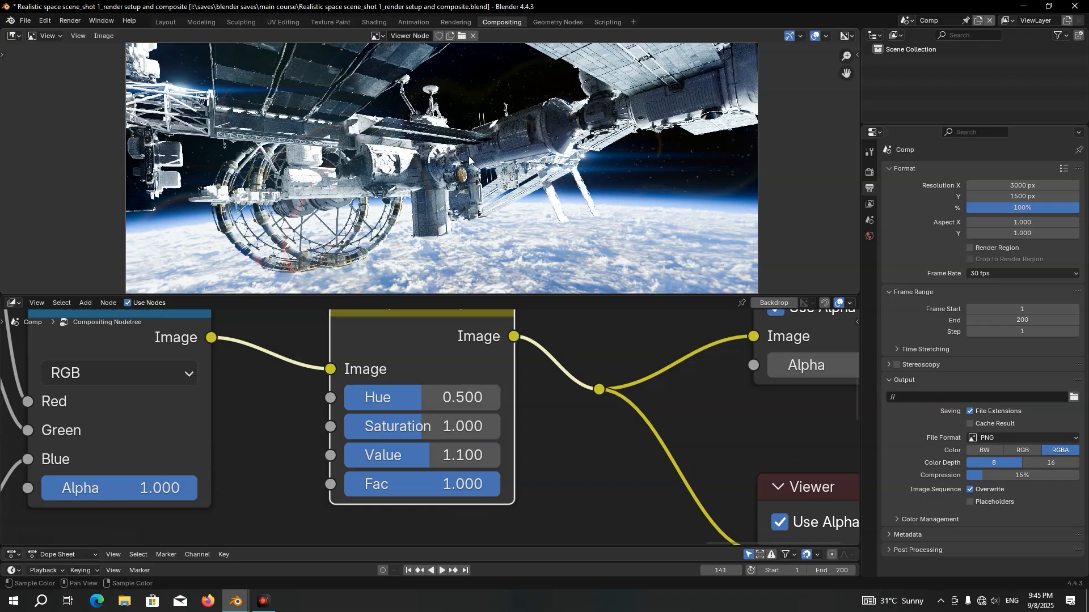
# Add a Color Correction node on the link after the Hue/Saturation/Value node
pyautogui.scroll(-2, 447, 386)
pyautogui.hotkey('shift', 'a')
pyautogui.write('colo')
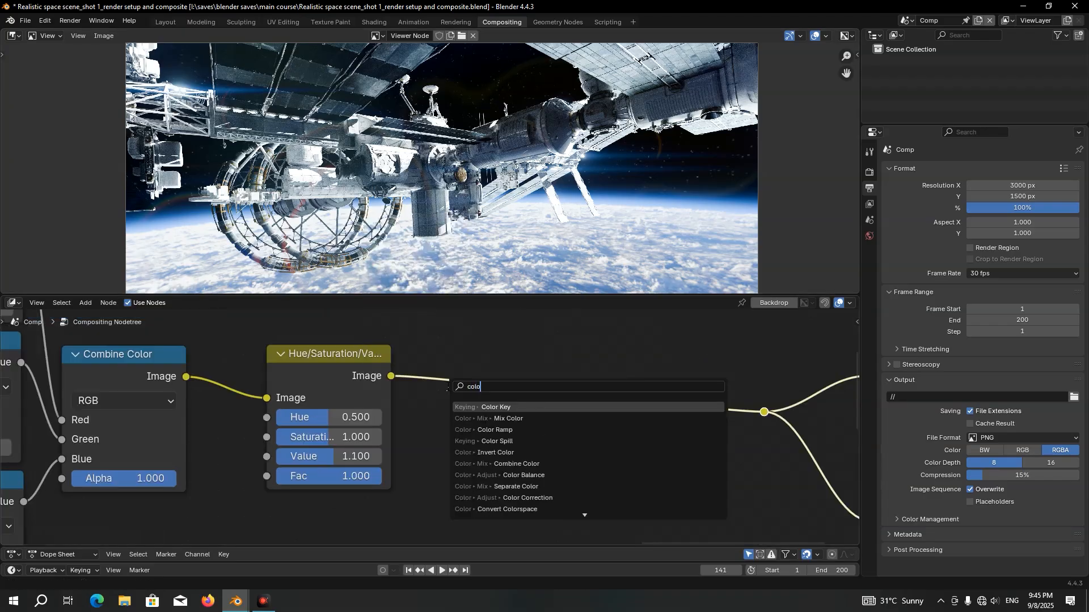
pyautogui.click(547, 497)
pyautogui.click(553, 429)
pyautogui.moveTo(595, 439); pyautogui.dragTo(495, 419, button='middle')
# Set the Master Contrast of the Color Correction node to 0.998 and save the file
pyautogui.scroll(4, 494, 420)
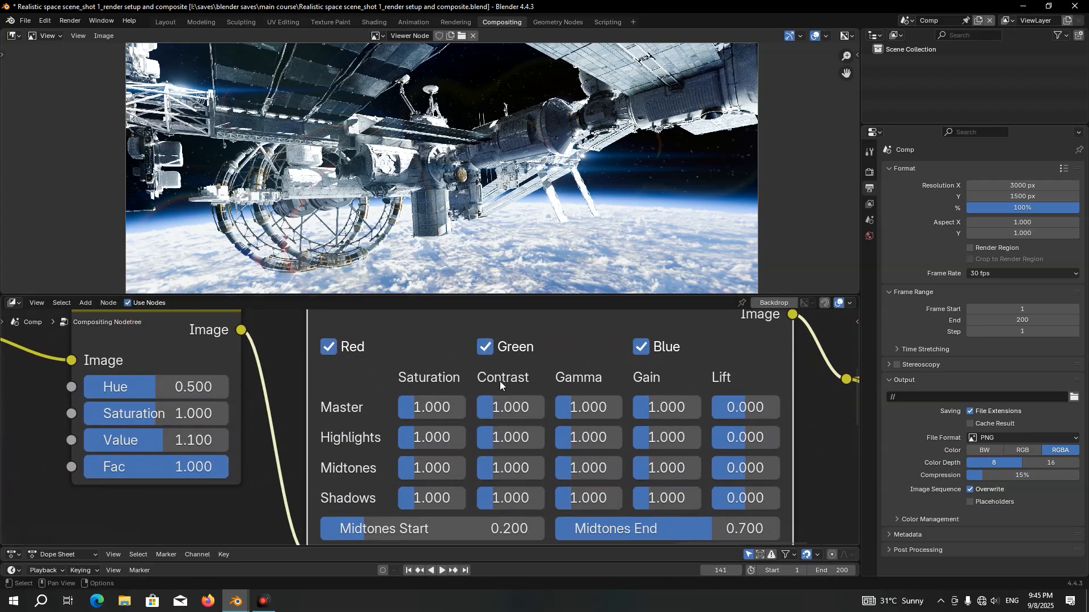
pyautogui.click(517, 409)
pyautogui.write('0.998')
pyautogui.press('Return')
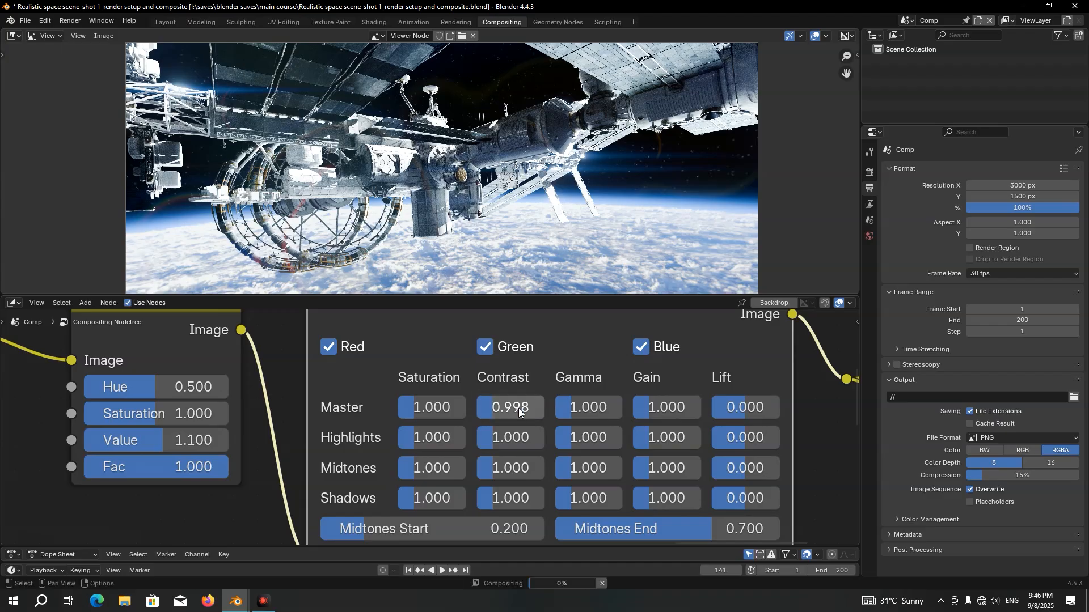
pyautogui.moveTo(517, 409); pyautogui.dragTo(477, 409)
pyautogui.hotkey('ctrl', 'z')
pyautogui.hotkey('ctrl', 's')
pyautogui.scroll(-5, 591, 428)
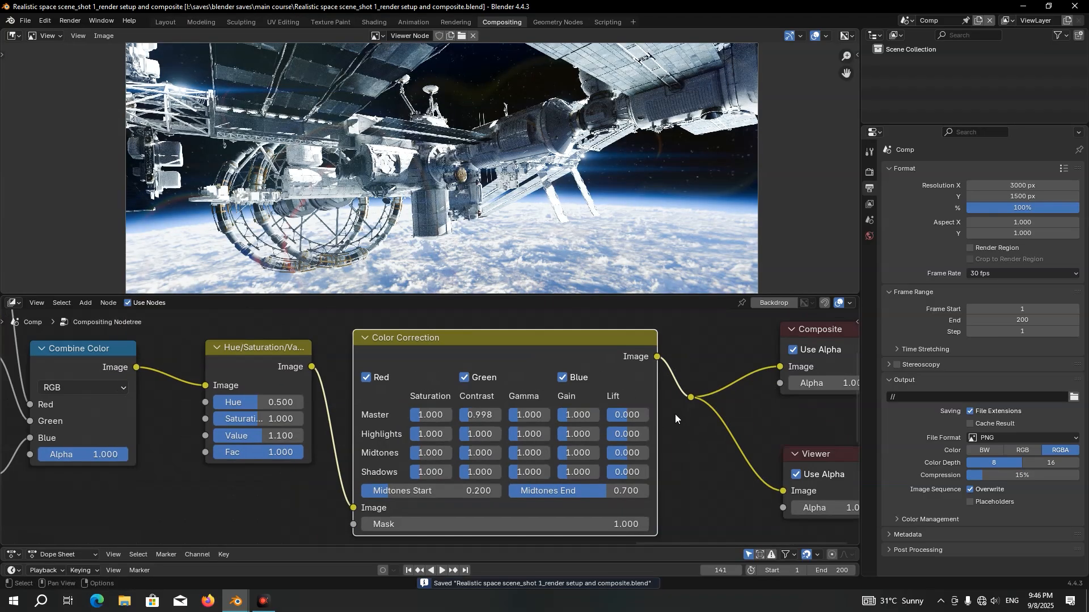
# Add a Lens Distortion node on the link after the Color Correction node
pyautogui.scroll(3, 572, 418)
pyautogui.hotkey('shift', 'a')
pyautogui.write('len')
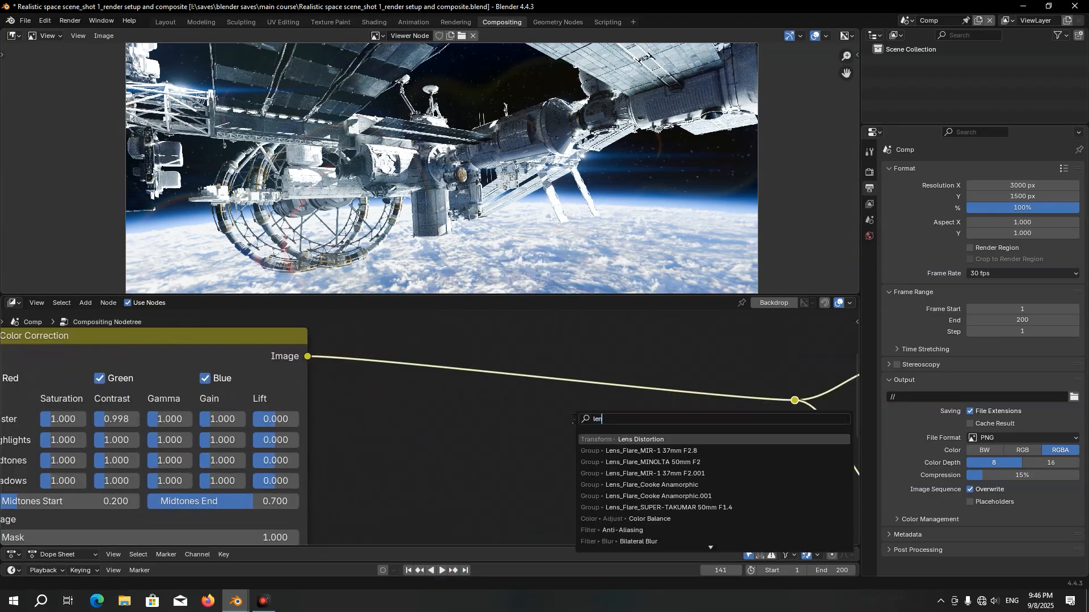
pyautogui.click(659, 438)
pyautogui.click(380, 354)
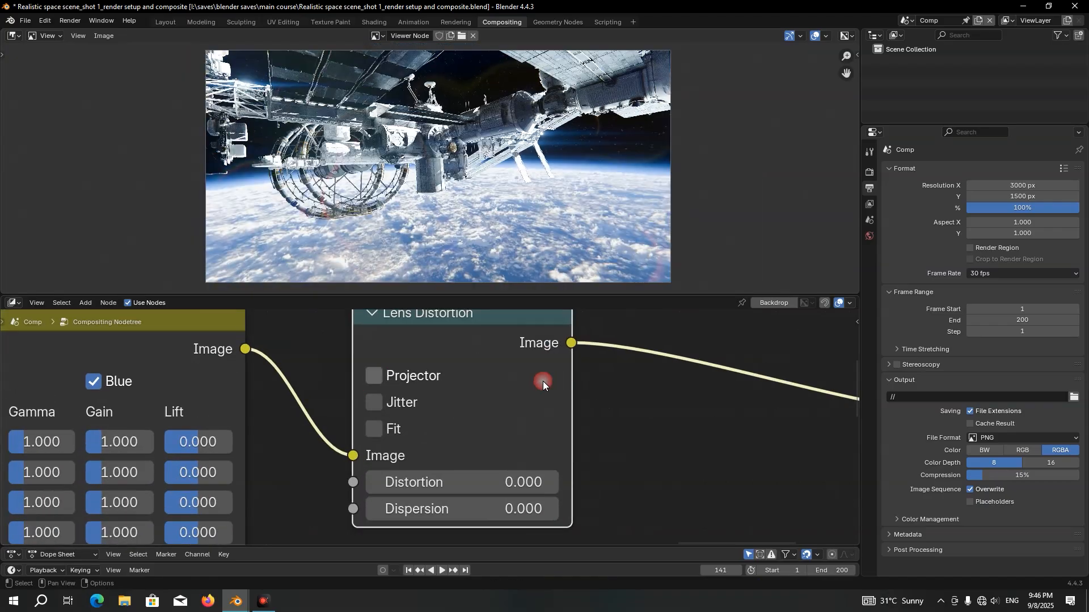
# Set both Dispersion and Distortion of the Lens Distortion node to 0.02
pyautogui.click(491, 509)
pyautogui.write('0.0')
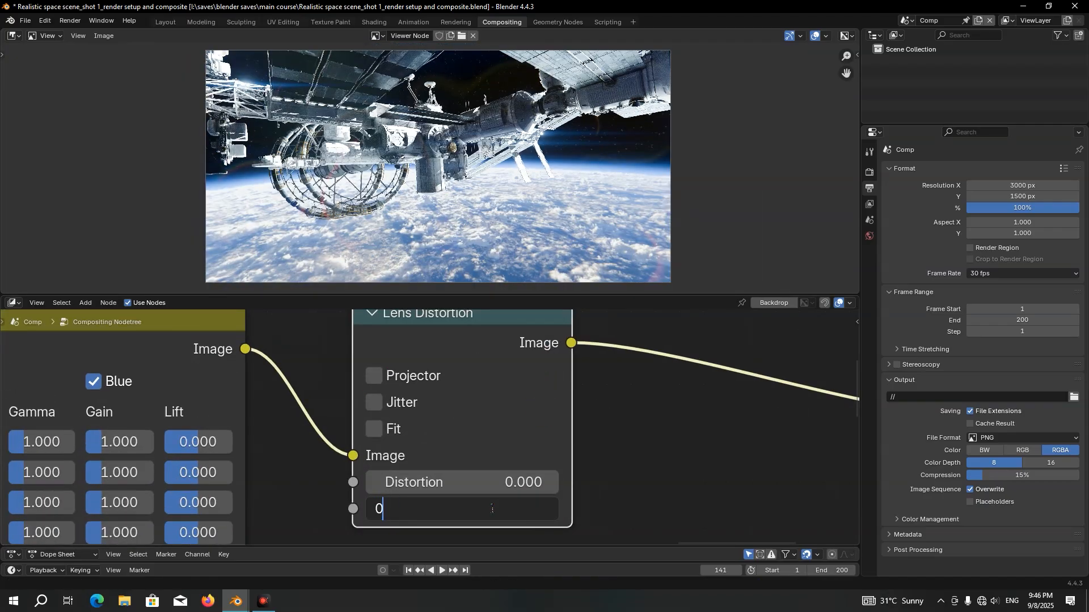
pyautogui.write('2')
pyautogui.press('Return')
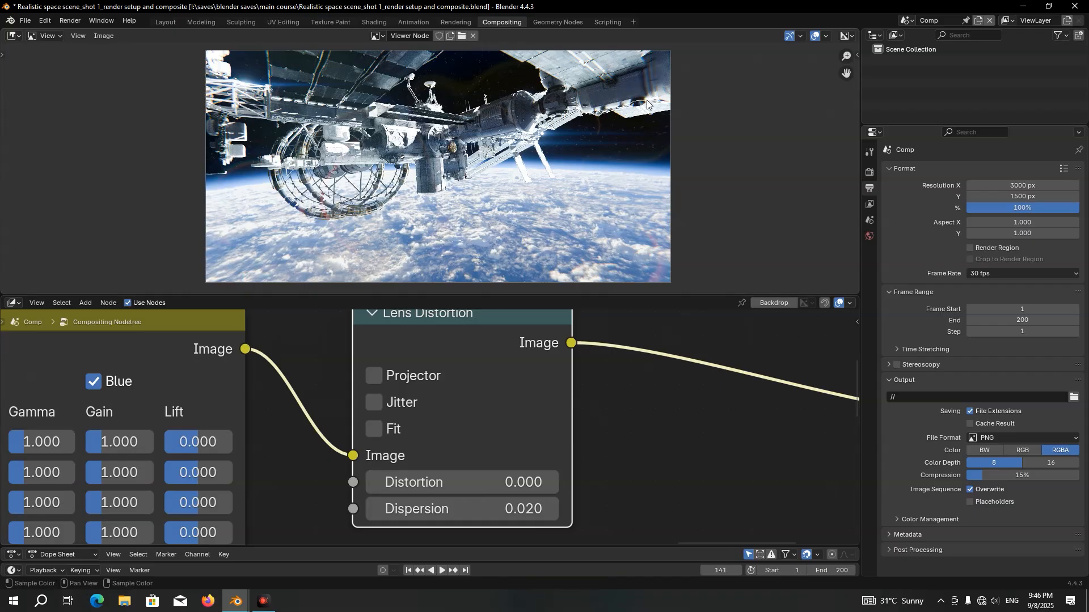
pyautogui.click(438, 487)
pyautogui.write('0.02')
pyautogui.press('Return')
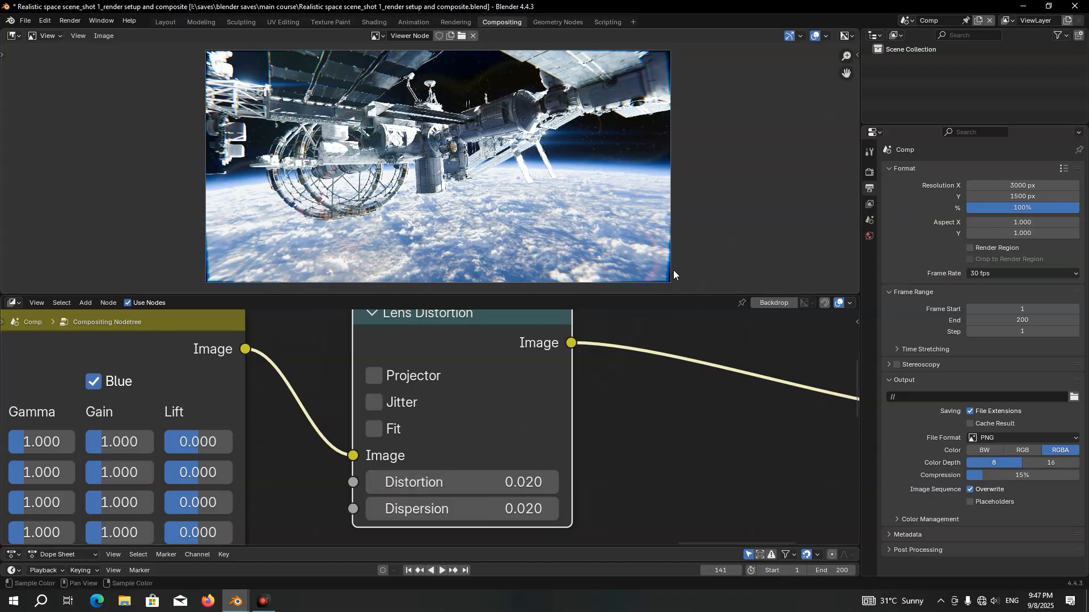
# Enable the Fit option on the Lens Distortion node and save the file
pyautogui.click(373, 429)
pyautogui.scroll(-1, 429, 428)
pyautogui.hotkey('ctrl', 's')
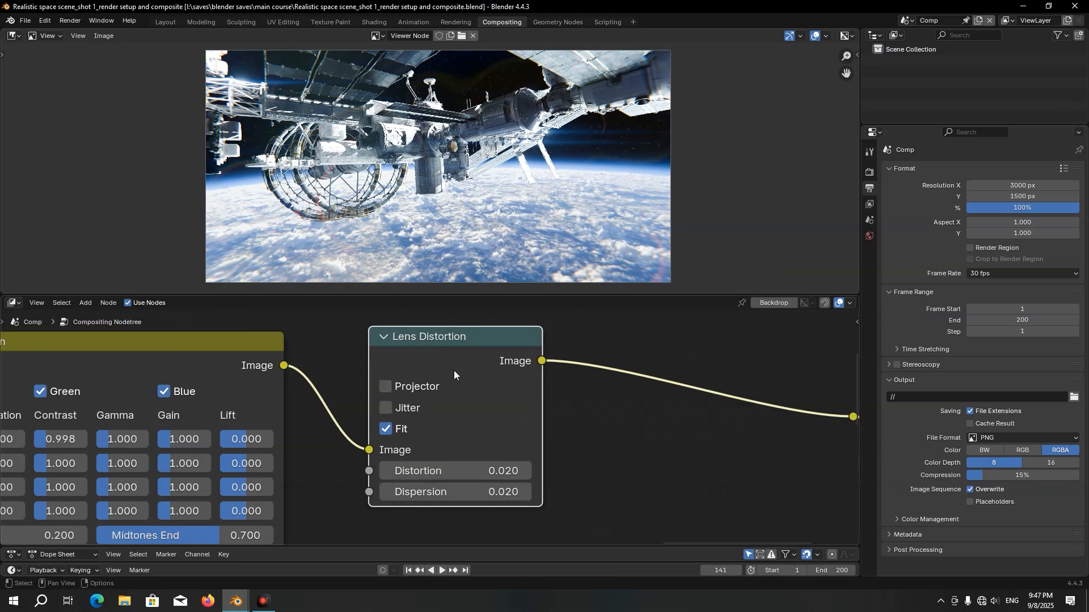
# Move the Lens Distortion, Composite and Viewer nodes horizontally away from Color Correction to make room between them
pyautogui.scroll(-1, 453, 370)
pyautogui.moveTo(454, 370); pyautogui.dragTo(370, 352, button='middle')
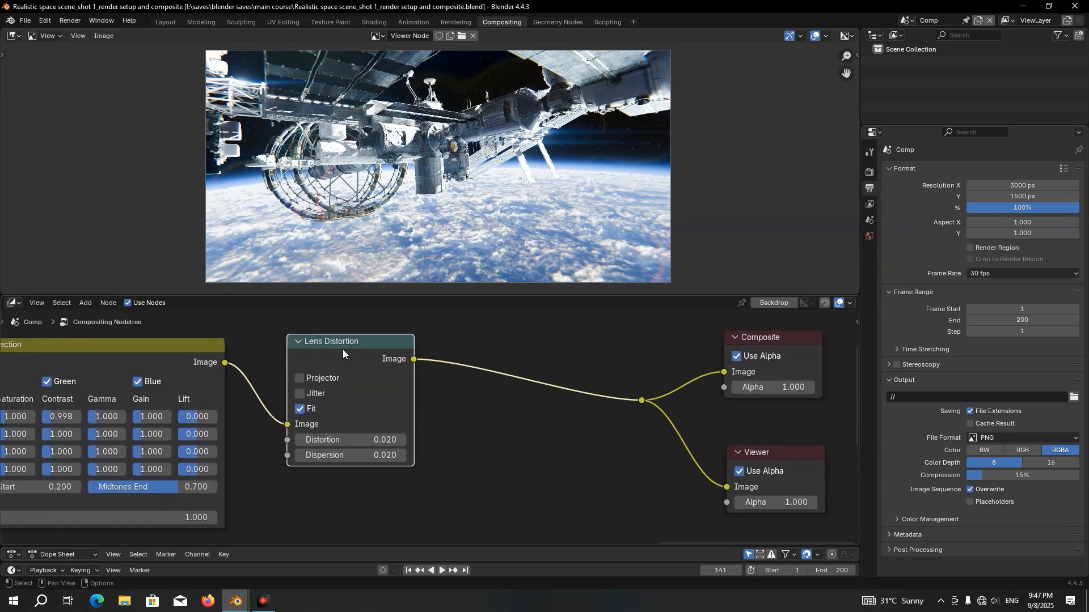
pyautogui.moveTo(342, 349); pyautogui.dragTo(549, 361)
pyautogui.moveTo(441, 335); pyautogui.dragTo(777, 474)
pyautogui.scroll(-1, 490, 407)
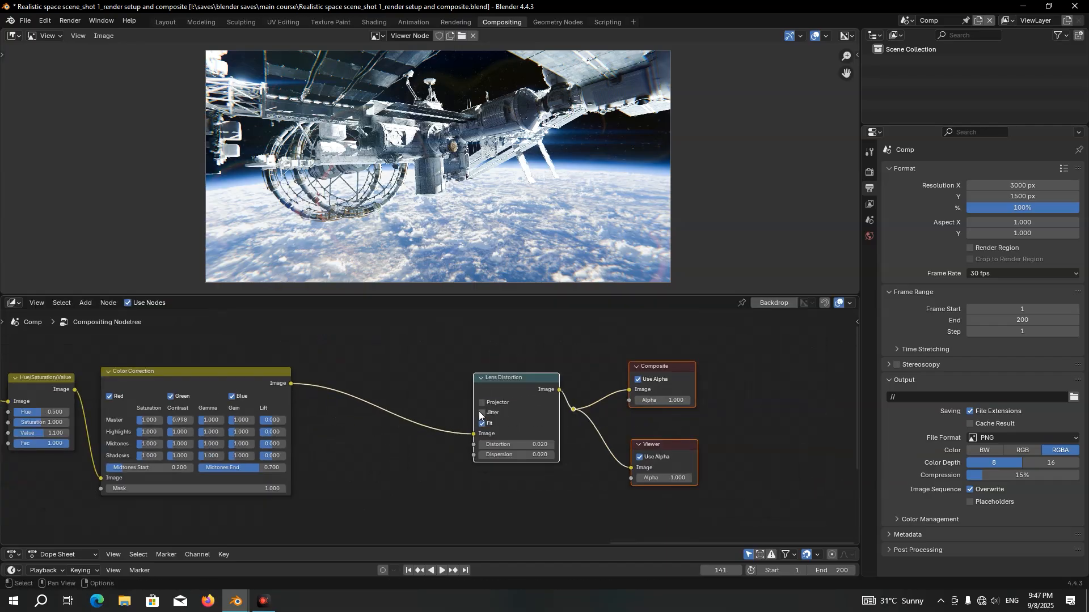
pyautogui.press('g')
pyautogui.press('x')
pyautogui.click(753, 408)
# Insert a Mix Color node between Color Correction and Lens Distortion, with the incoming link on its second Image input
pyautogui.scroll(1, 563, 429)
pyautogui.hotkey('shift', 'a')
pyautogui.write('mix')
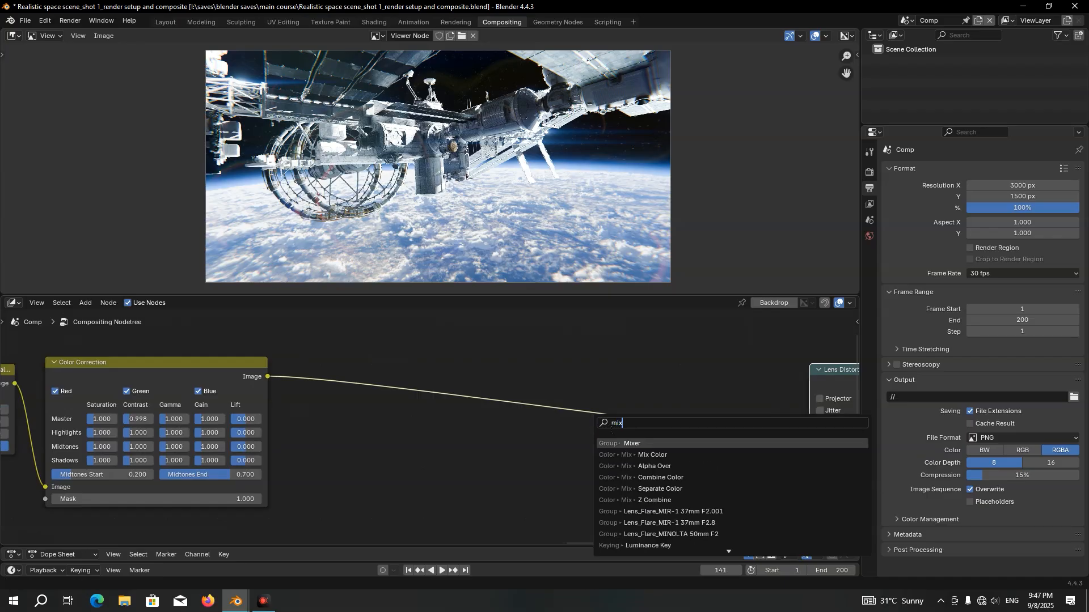
pyautogui.click(634, 455)
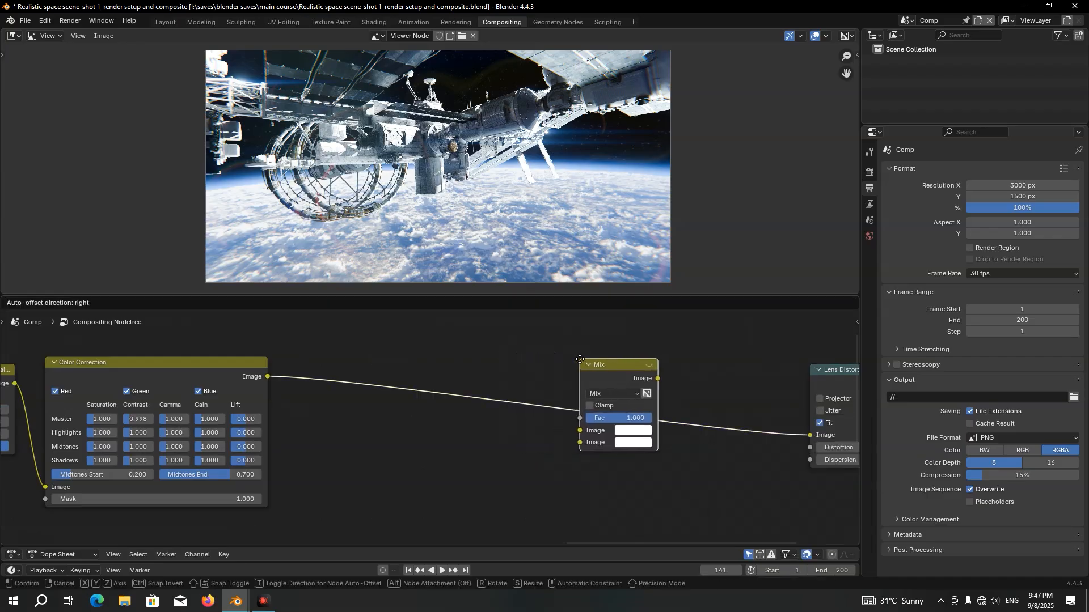
pyautogui.click(579, 359)
pyautogui.moveTo(548, 411)
pyautogui.mouseDown(button='middle')
pyautogui.moveTo(569, 384)
pyautogui.moveTo(613, 401)
pyautogui.moveTo(603, 418)
pyautogui.moveTo(551, 410)
pyautogui.mouseUp(button='middle')
pyautogui.scroll(1, 613, 401)
pyautogui.moveTo(551, 409); pyautogui.dragTo(549, 423)
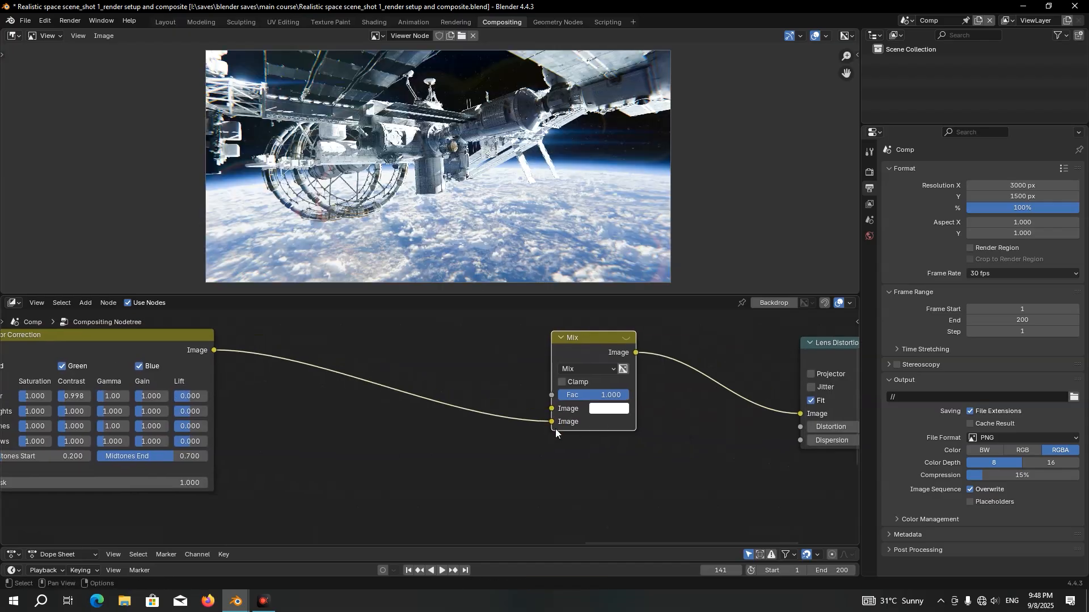
# Add an Ellipse Mask node below the Color Correction node
pyautogui.scroll(-1, 556, 429)
pyautogui.moveTo(332, 461); pyautogui.dragTo(421, 400, button='middle')
pyautogui.hotkey('shift', 'a')
pyautogui.moveTo(422, 400)
pyautogui.write('ell')
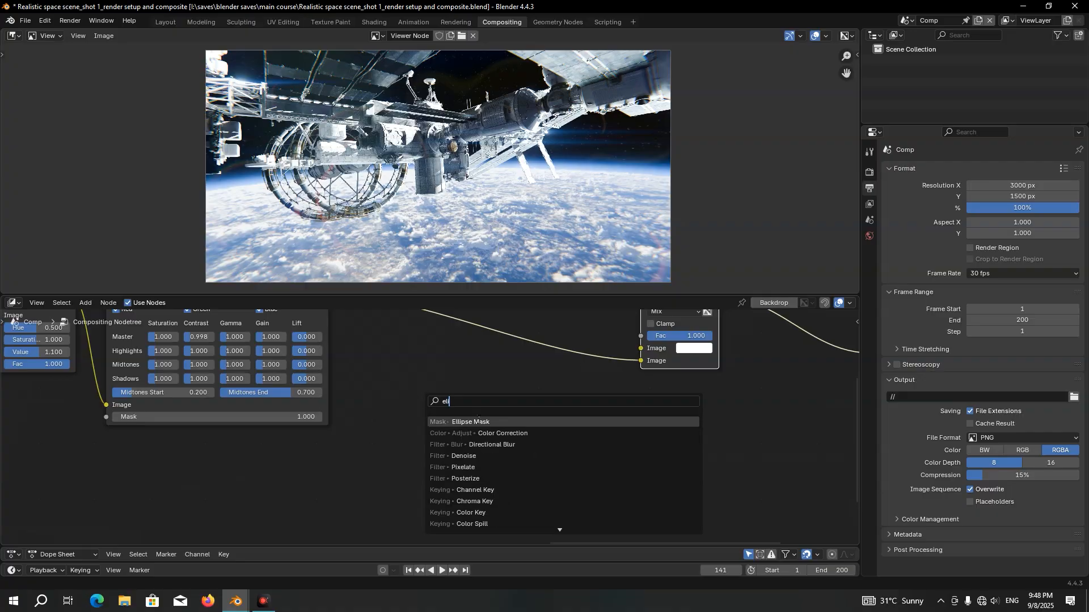
pyautogui.press('Return')
pyautogui.click(258, 434)
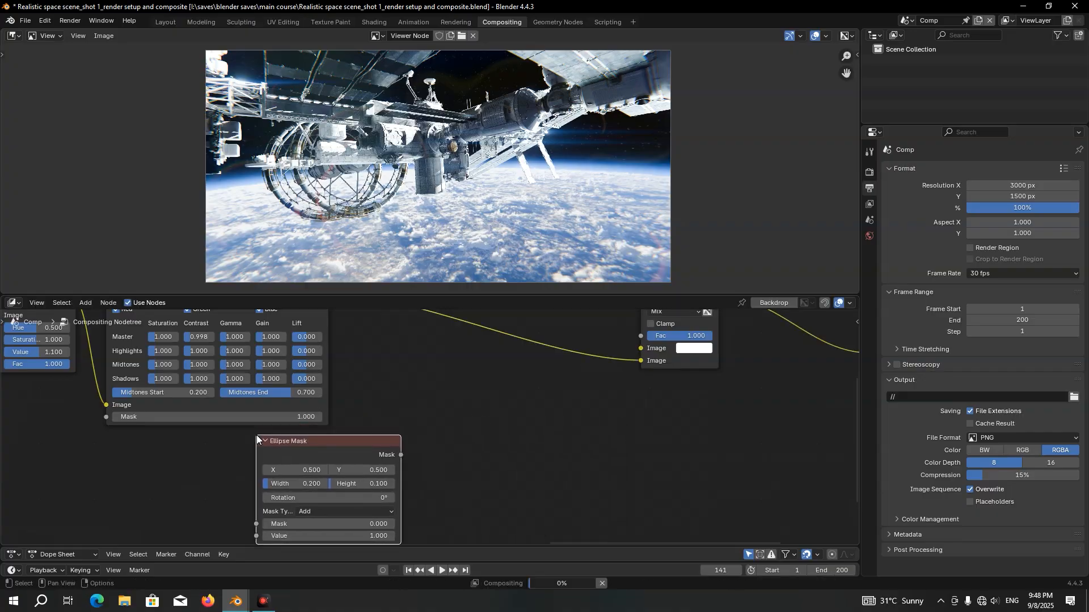
# Add a Scale node beside the Ellipse Mask node
pyautogui.hotkey('shift', 'a')
pyautogui.moveTo(262, 434)
pyautogui.write('scale')
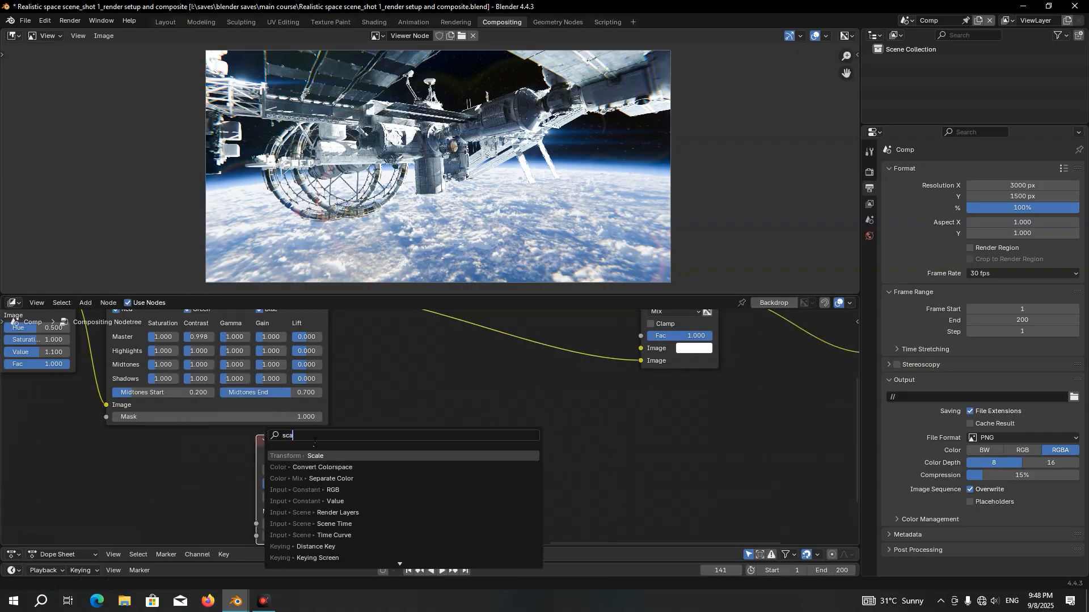
pyautogui.press('Return')
pyautogui.click(420, 448)
# Add a Blur node beside the Scale node
pyautogui.hotkey('shift', 'a')
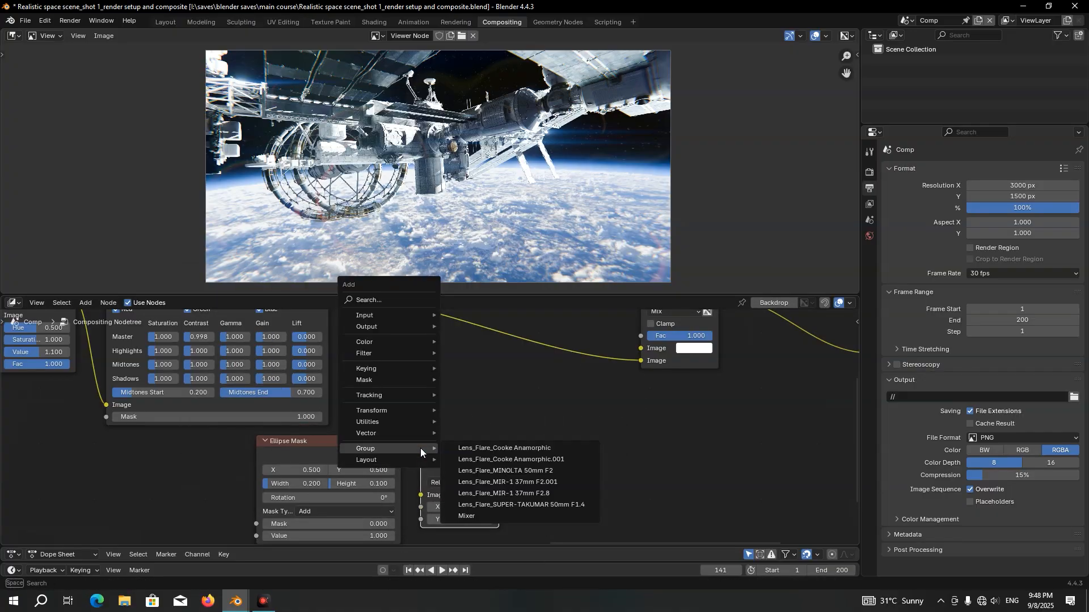
pyautogui.write('blu')
pyautogui.press('Return')
pyautogui.click(535, 441)
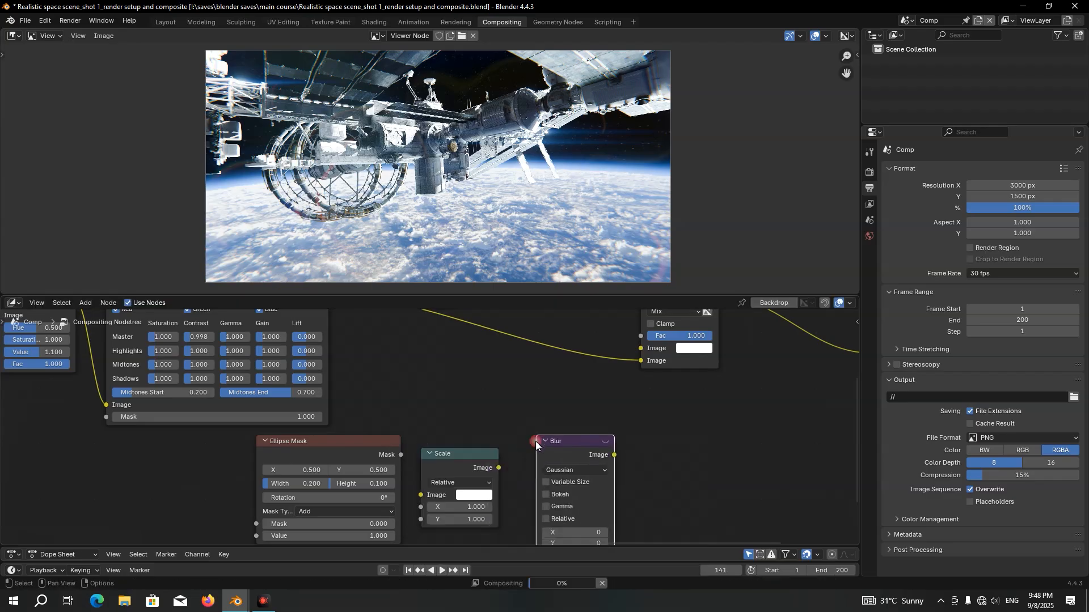
# Link the Ellipse Mask output through the Scale and Blur nodes into the Mix node's Fac input
pyautogui.moveTo(414, 466); pyautogui.dragTo(408, 422, button='middle')
pyautogui.scroll(2, 407, 422)
pyautogui.moveTo(389, 409); pyautogui.dragTo(414, 454)
pyautogui.moveTo(509, 423); pyautogui.dragTo(505, 397, button='middle')
pyautogui.moveTo(500, 397); pyautogui.dragTo(544, 513)
pyautogui.scroll(-2, 498, 401)
pyautogui.moveTo(498, 401); pyautogui.dragTo(485, 433, button='middle')
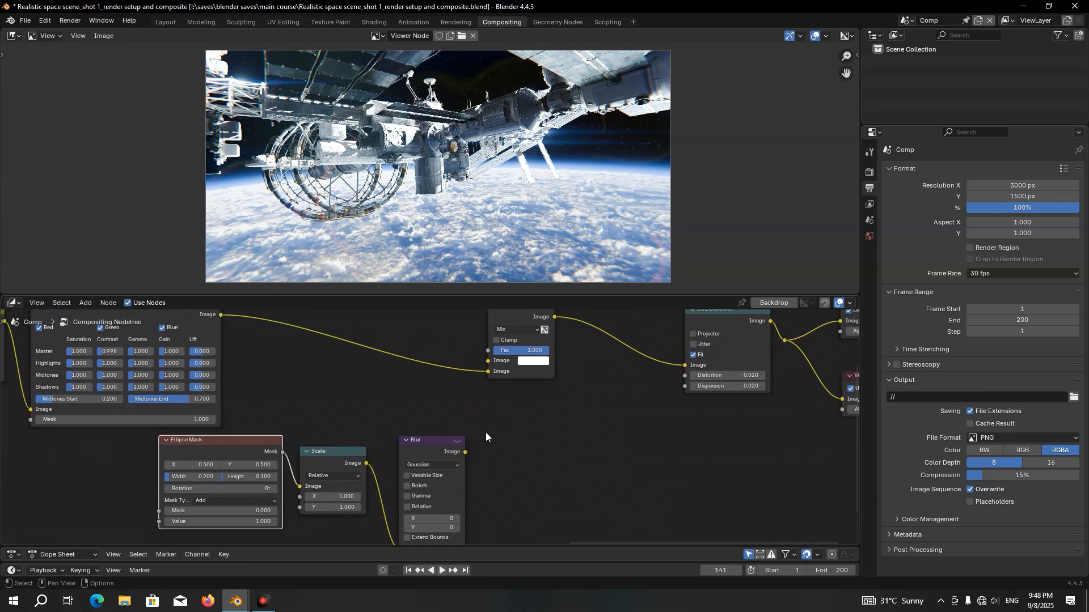
pyautogui.moveTo(466, 453); pyautogui.dragTo(491, 351)
# Change the Mix node's first Image color to black
pyautogui.scroll(2, 551, 344)
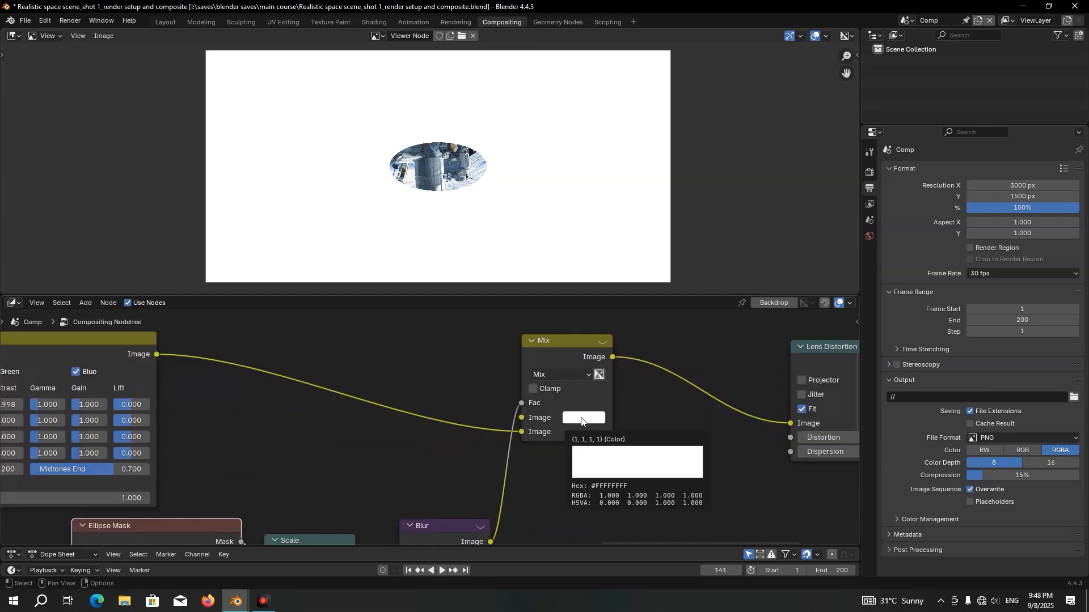
pyautogui.click(581, 421)
pyautogui.moveTo(683, 215); pyautogui.dragTo(681, 306)
# Set the Ellipse Mask's width to 1 and its height to 0.67
pyautogui.moveTo(144, 527); pyautogui.dragTo(336, 368, button='middle')
pyautogui.scroll(2, 322, 363)
pyautogui.click(247, 410)
pyautogui.write('1')
pyautogui.press('Return')
pyautogui.click(374, 408)
pyautogui.write('0')
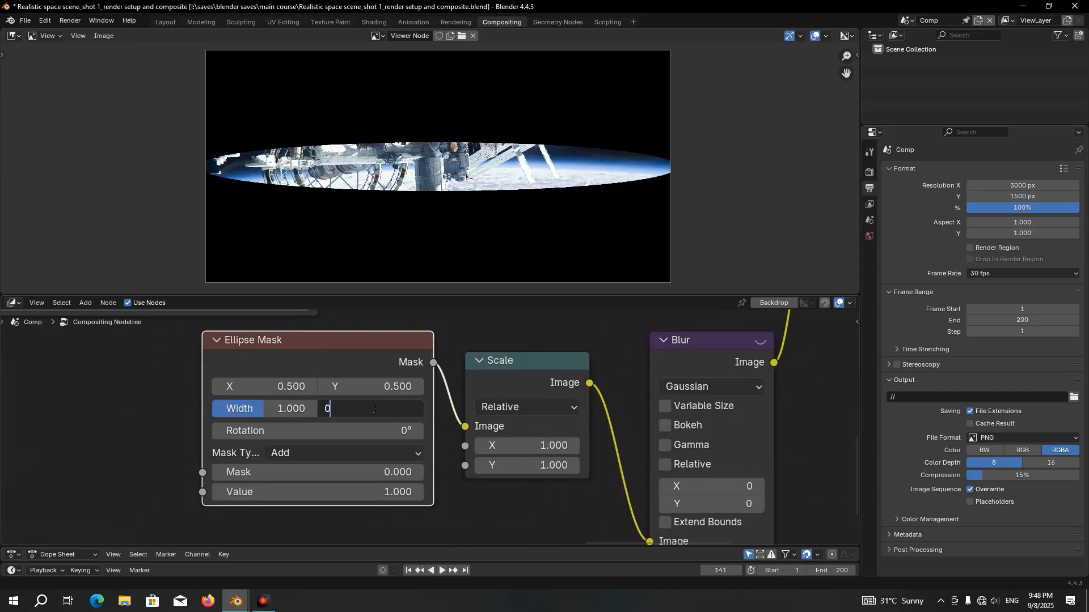
pyautogui.write('.67')
pyautogui.press('Return')
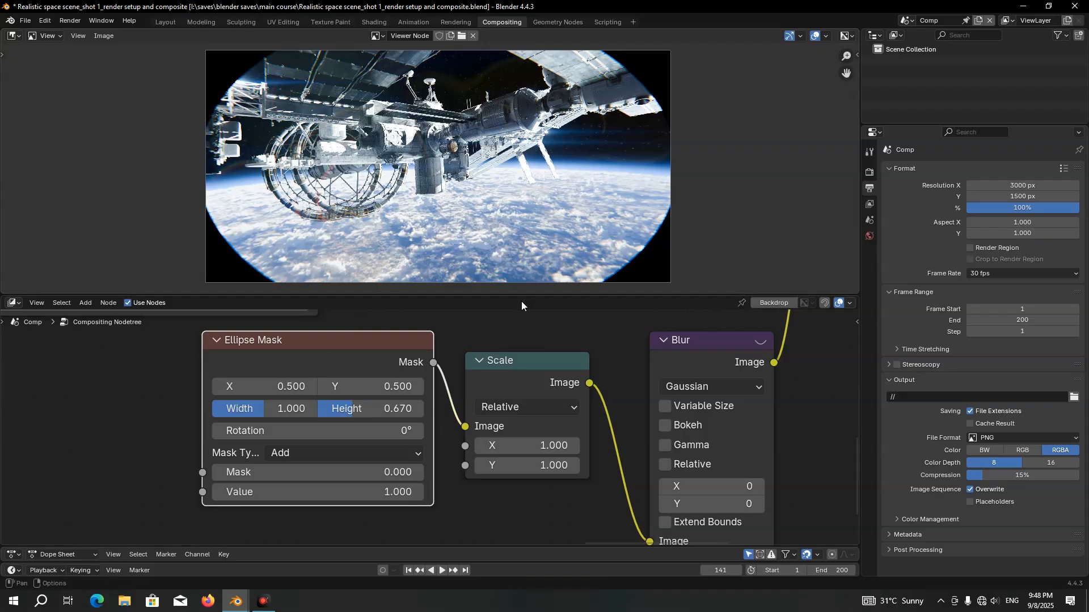
# Enable Gamma on the Blur node and set its X and Y size to 360
pyautogui.moveTo(516, 385); pyautogui.dragTo(398, 368, button='middle')
pyautogui.moveTo(593, 369); pyautogui.dragTo(511, 338, button='middle')
pyautogui.scroll(1, 546, 397)
pyautogui.click(454, 394)
pyautogui.scroll(1, 537, 397)
pyautogui.moveTo(522, 415); pyautogui.dragTo(522, 438)
pyautogui.write('360')
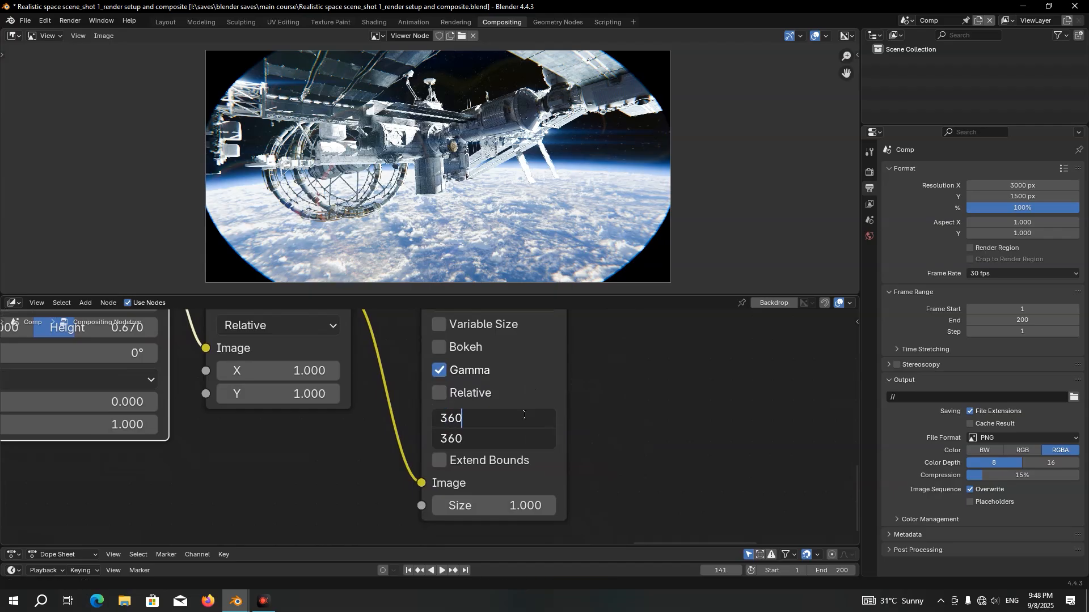
pyautogui.press('Return')
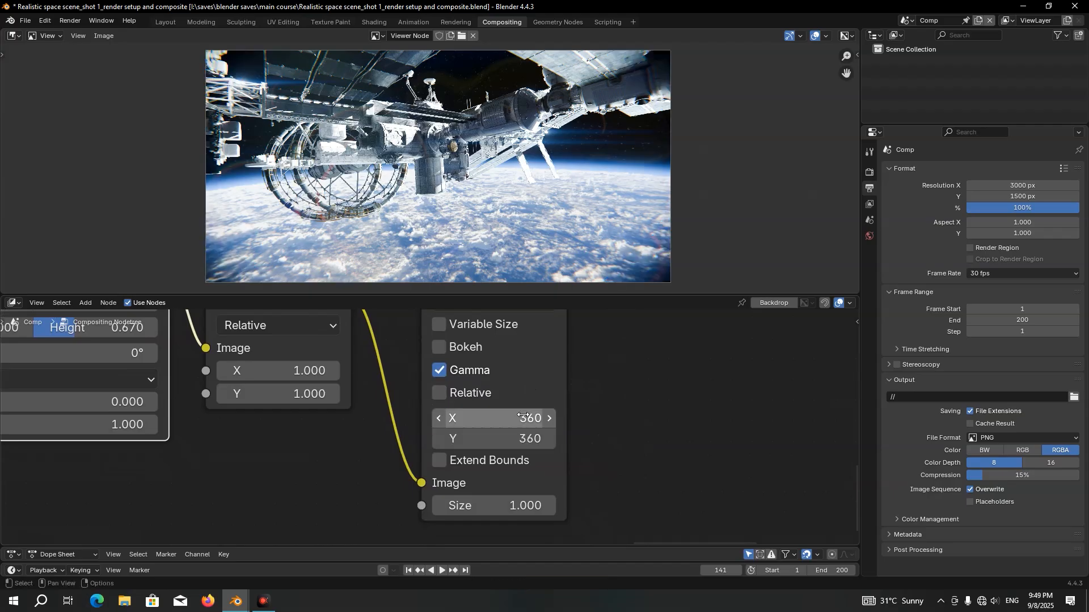
# Raise the Blur node's X and Y size to 720
pyautogui.moveTo(512, 418); pyautogui.dragTo(512, 437)
pyautogui.write('720')
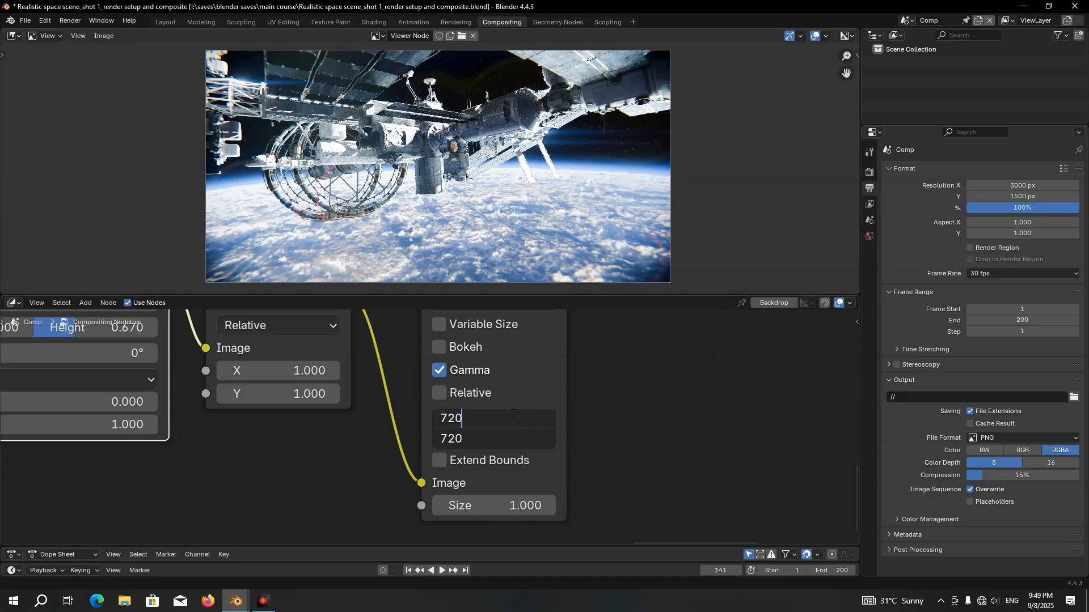
pyautogui.press('Return')
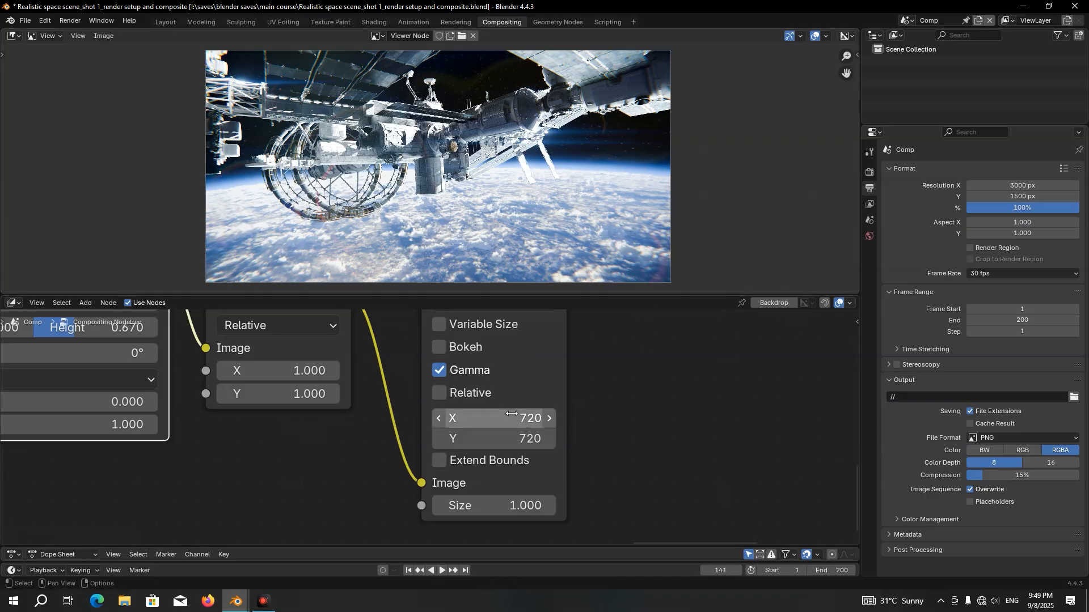
# Mute and unmute the Mix node to compare the image with and without the vignette, and review the mask nodes
pyautogui.scroll(-5, 652, 335)
pyautogui.moveTo(652, 336); pyautogui.dragTo(437, 352, button='middle')
pyautogui.click(451, 348)
pyautogui.press('m')
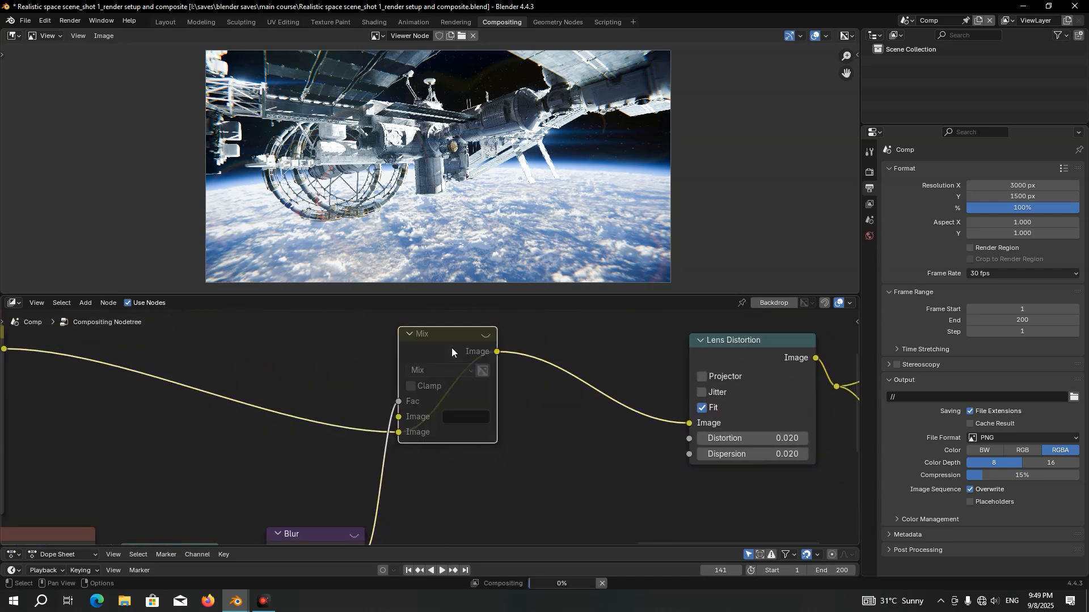
pyautogui.press('m')
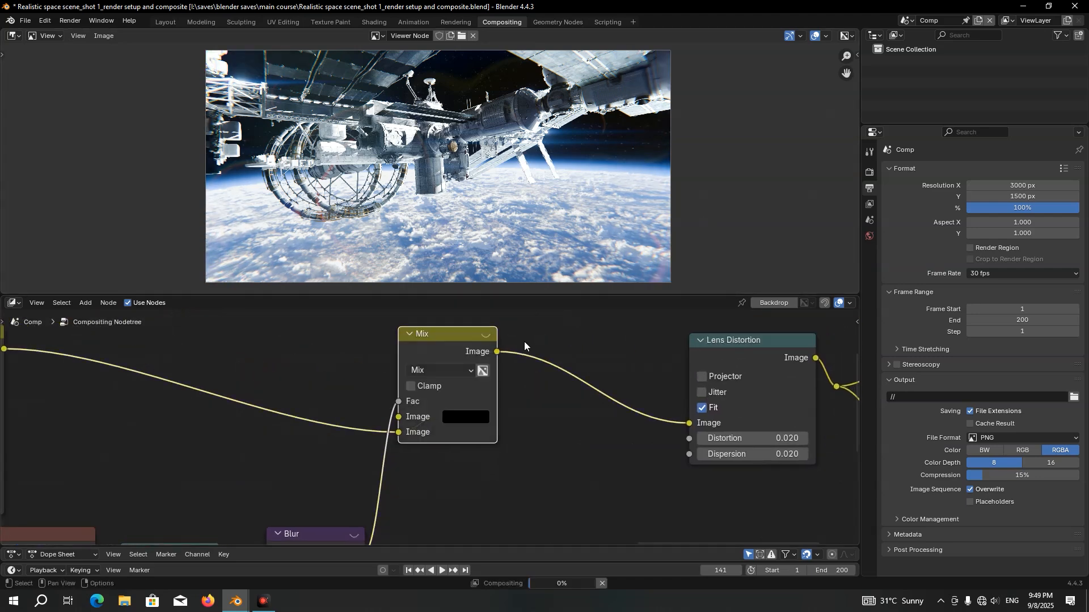
pyautogui.scroll(4, 479, 399)
pyautogui.moveTo(462, 393); pyautogui.dragTo(450, 445, button='middle')
pyautogui.moveTo(413, 445); pyautogui.dragTo(431, 446)
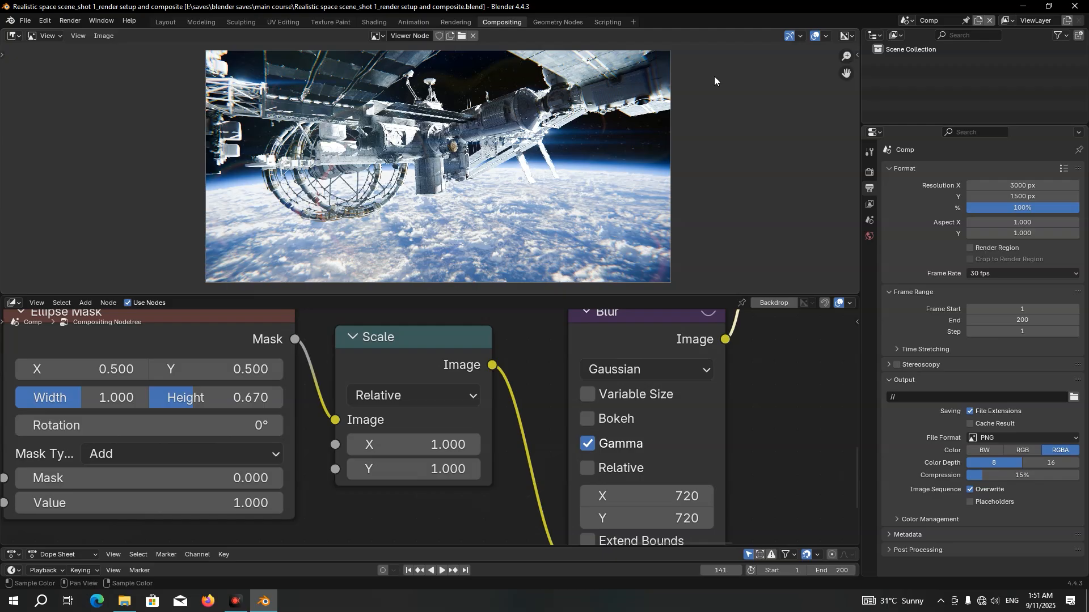
# Add a Video Editing workspace
pyautogui.click(634, 21)
pyautogui.moveTo(594, 87)
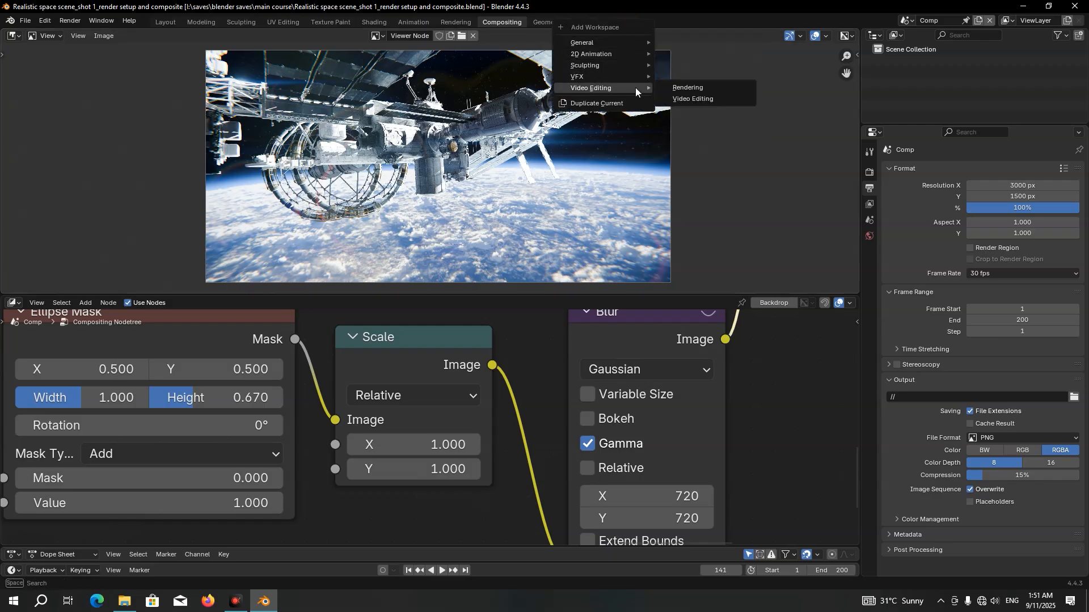
pyautogui.click(685, 100)
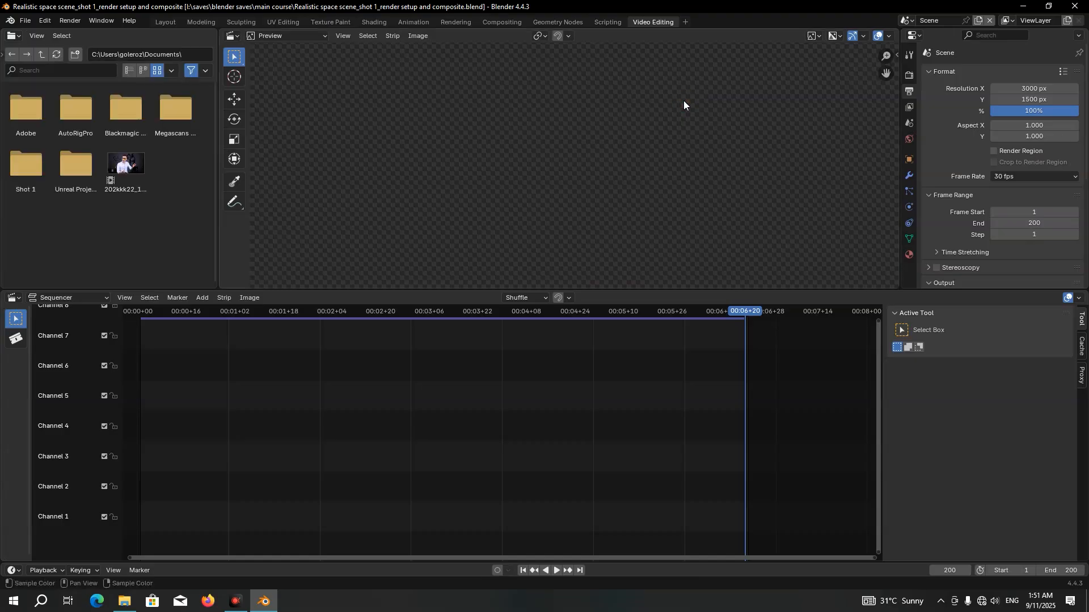
# Create a new empty scene and name it Preview
pyautogui.click(976, 19)
pyautogui.click(933, 43)
pyautogui.doubleClick(935, 20)
pyautogui.write('Preview')
pyautogui.press('Return')
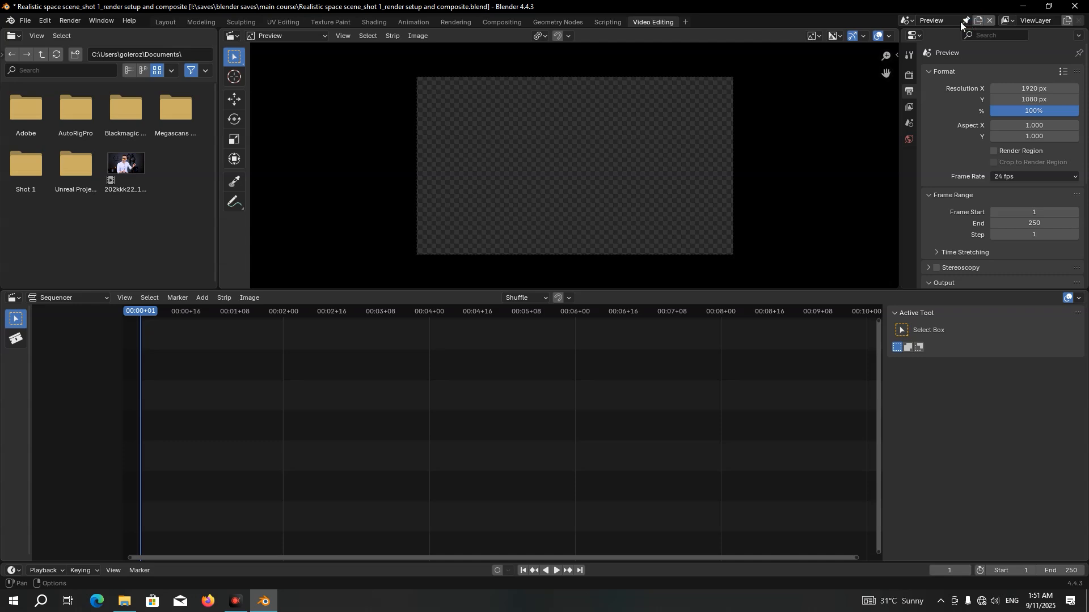
# Add the Comp scene as a scene strip in the sequencer, starting at frame 1
pyautogui.click(210, 296)
pyautogui.moveTo(221, 311)
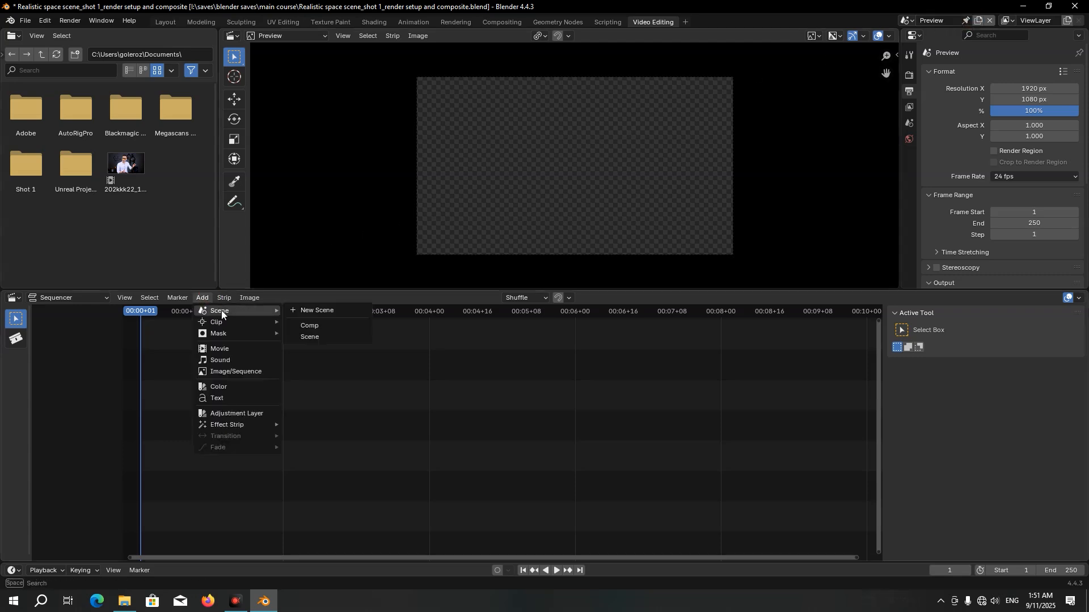
pyautogui.click(310, 326)
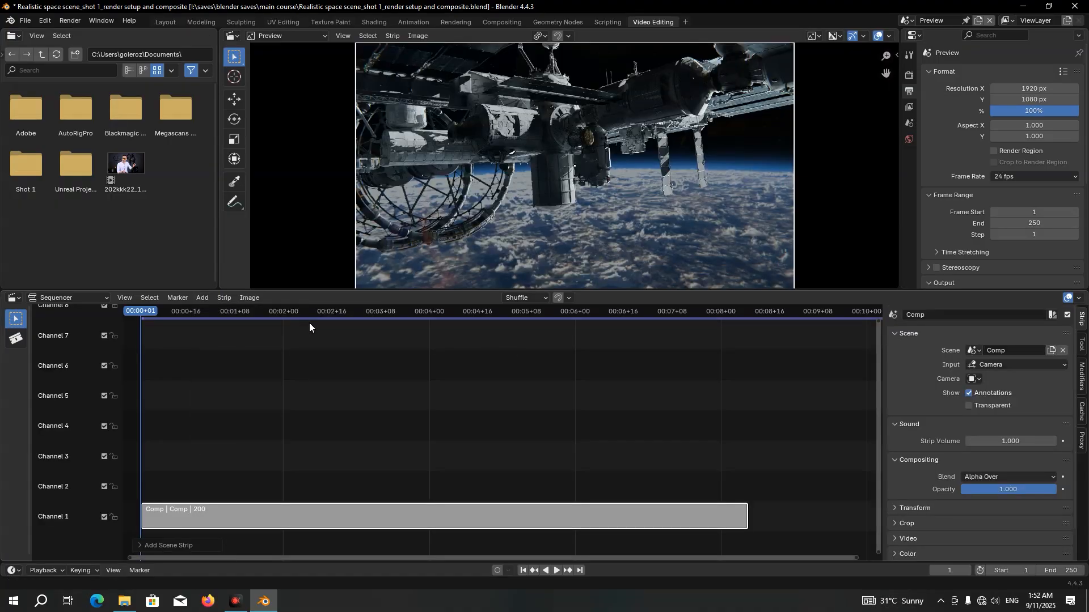
# Set the Preview scene's color management look to High Contrast and its exposure to 3
pyautogui.click(909, 74)
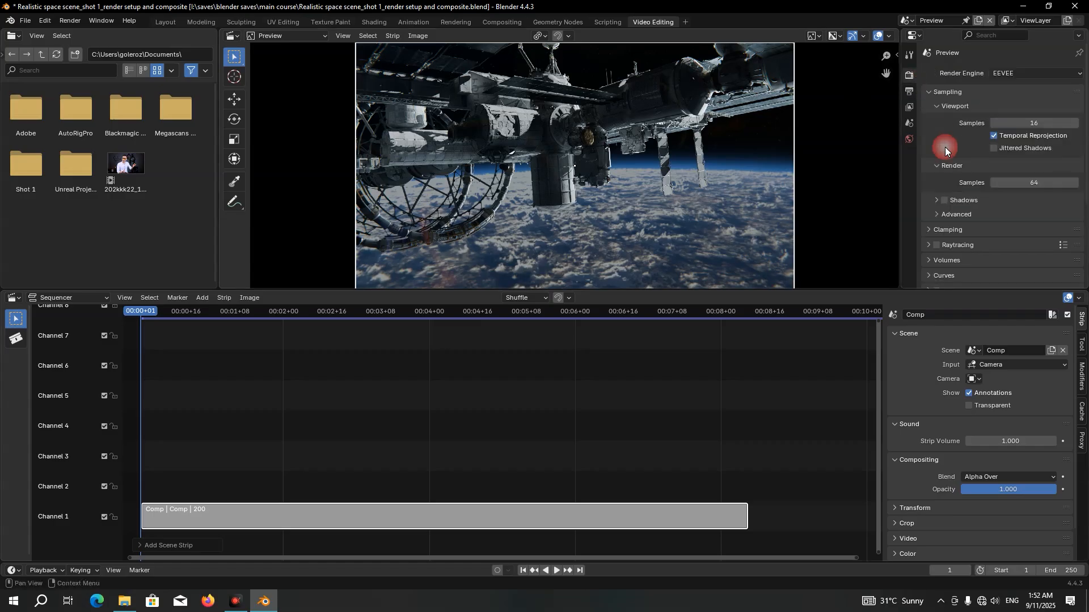
pyautogui.scroll(-5, 944, 164)
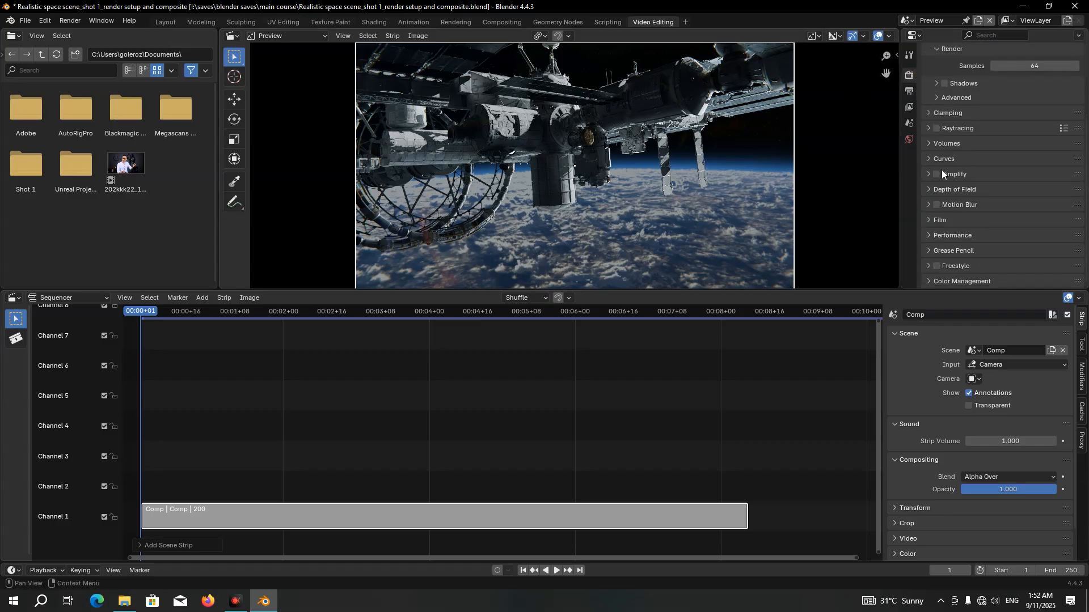
pyautogui.click(964, 280)
pyautogui.scroll(-5, 964, 280)
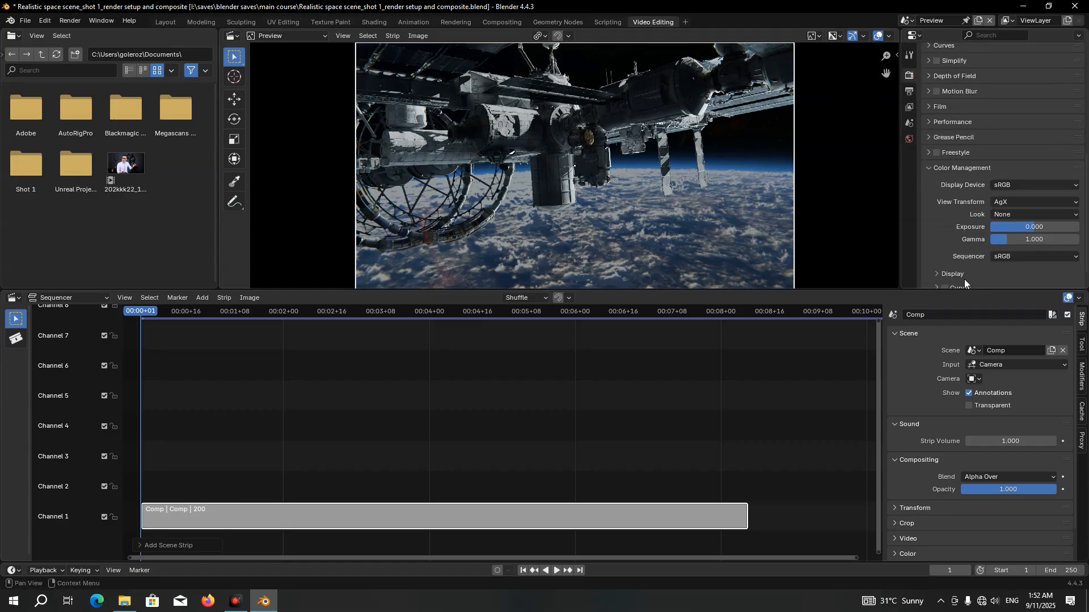
pyautogui.click(993, 215)
pyautogui.click(1003, 277)
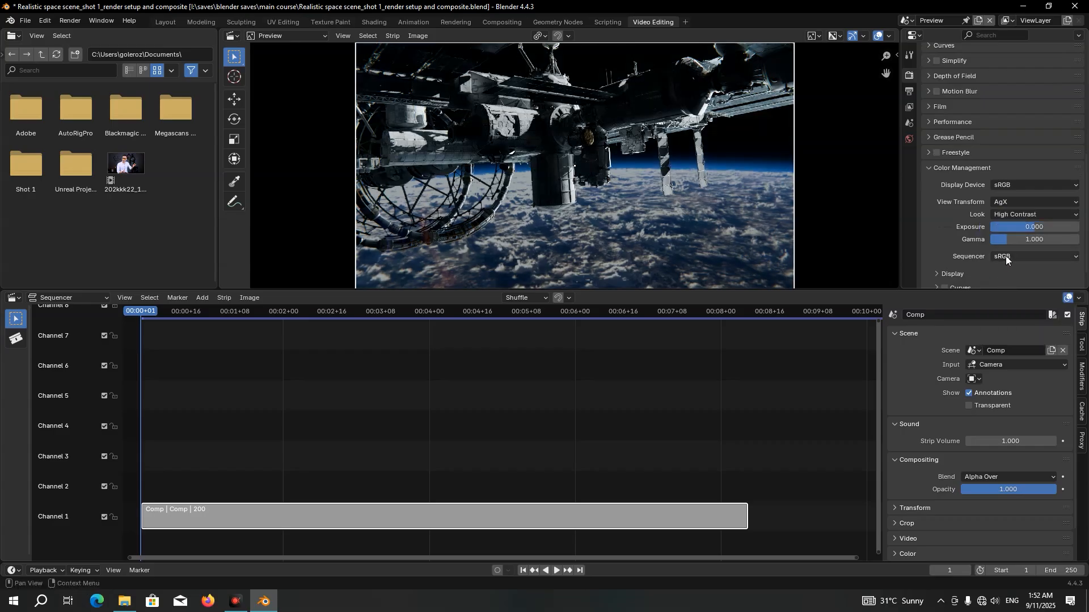
pyautogui.doubleClick(1014, 228)
pyautogui.write('1')
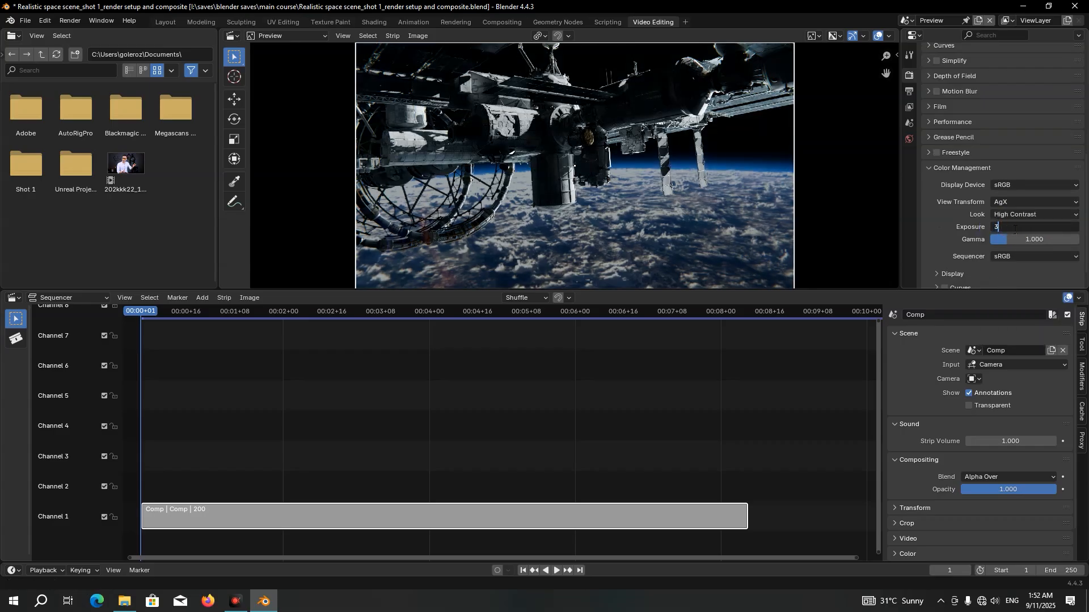
pyautogui.press('Return')
# Set the Preview scene's output resolution to 3000 × 1500 px
pyautogui.click(910, 93)
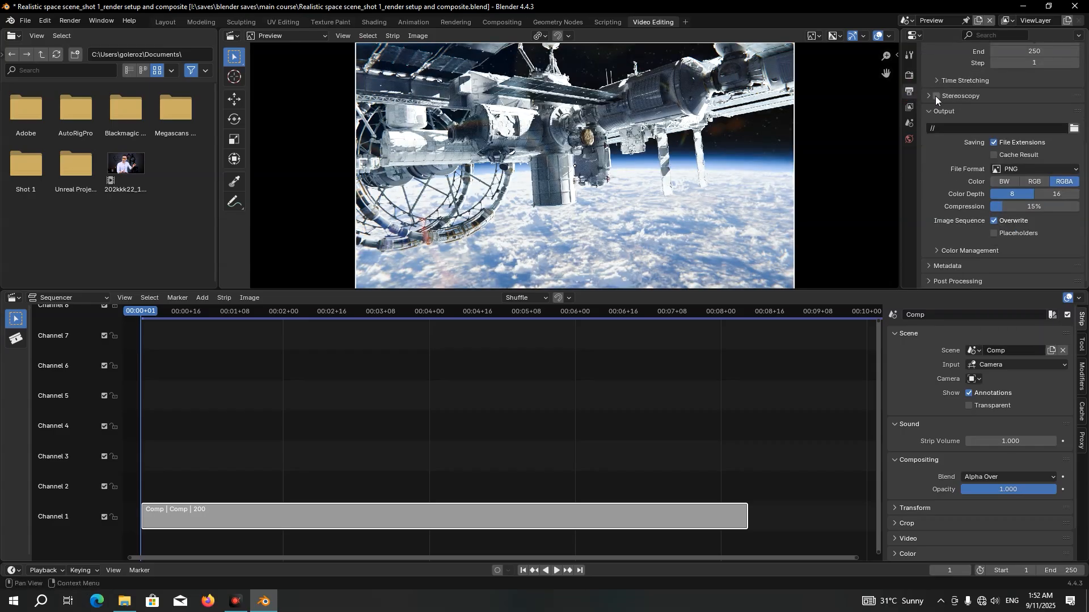
pyautogui.scroll(8, 937, 96)
pyautogui.doubleClick(1035, 88)
pyautogui.write('3000')
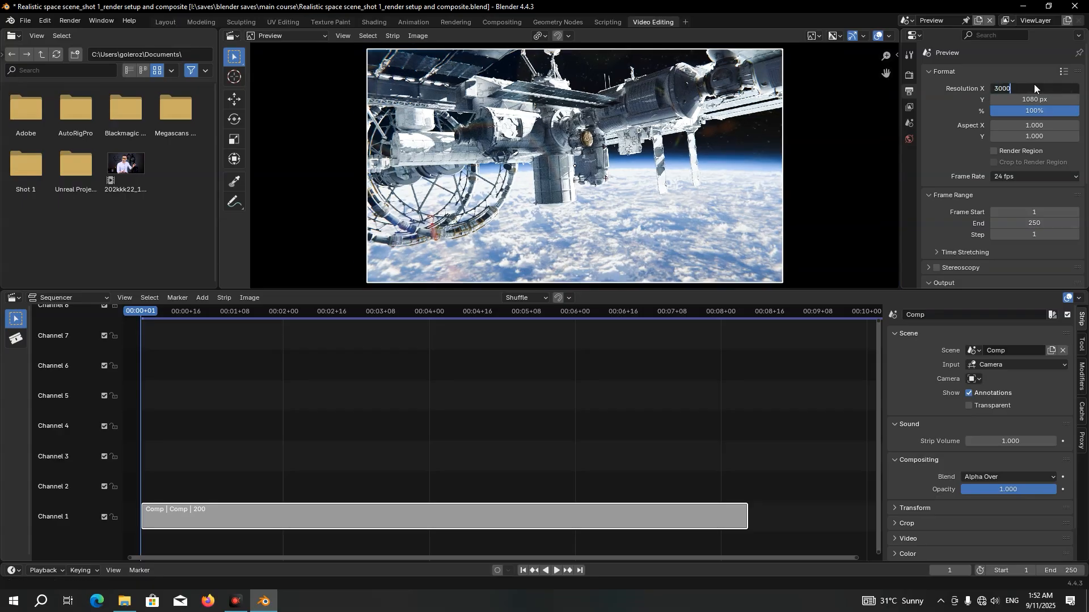
pyautogui.press('Return')
pyautogui.doubleClick(1038, 98)
pyautogui.write('1500')
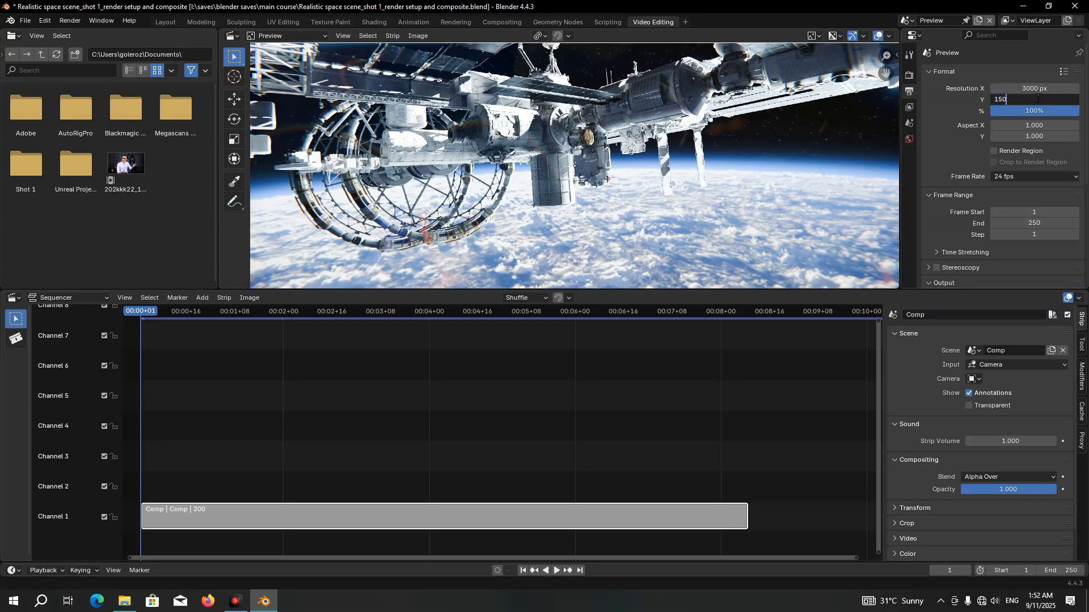
pyautogui.press('Return')
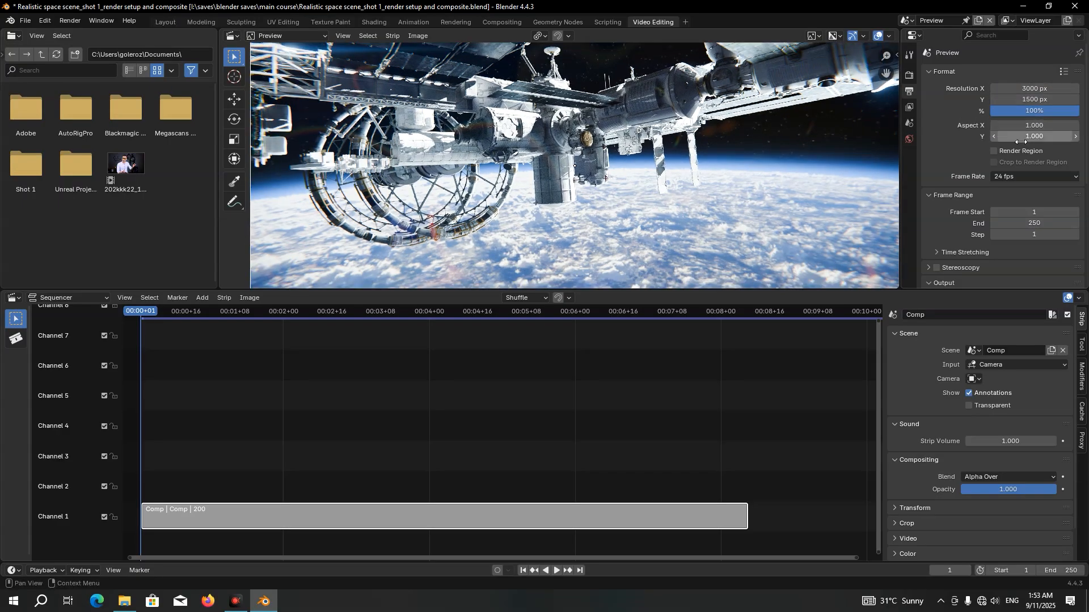
# Set the frame rate to 30 fps and the end frame to 200
pyautogui.click(1022, 176)
pyautogui.click(1019, 234)
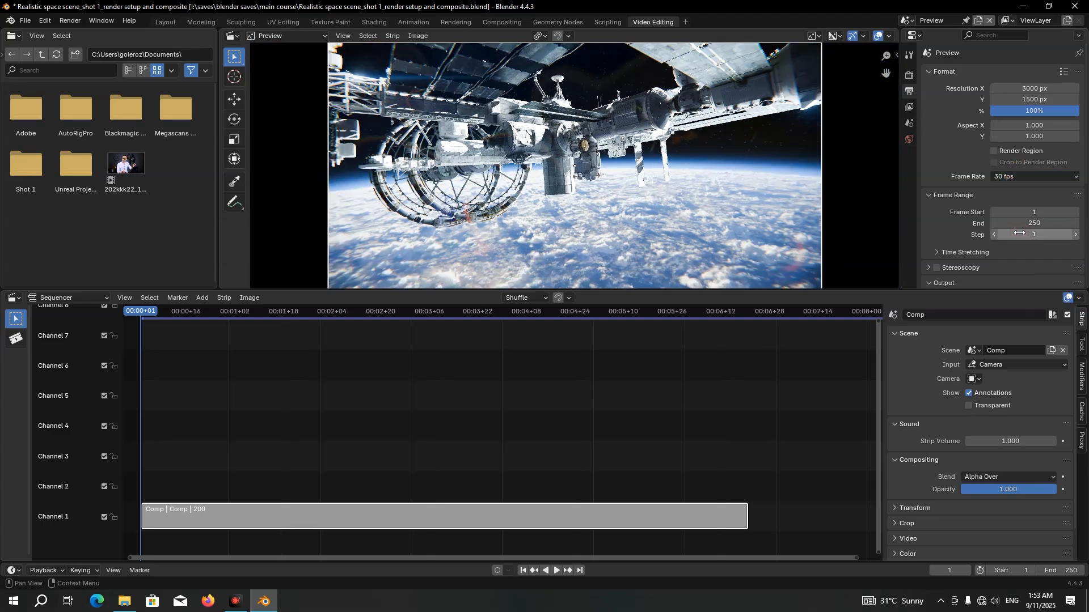
pyautogui.doubleClick(1032, 223)
pyautogui.write('200')
pyautogui.press('Return')
# Set the output file format to FFmpeg Video with an MPEG-4 container
pyautogui.scroll(-8, 1032, 226)
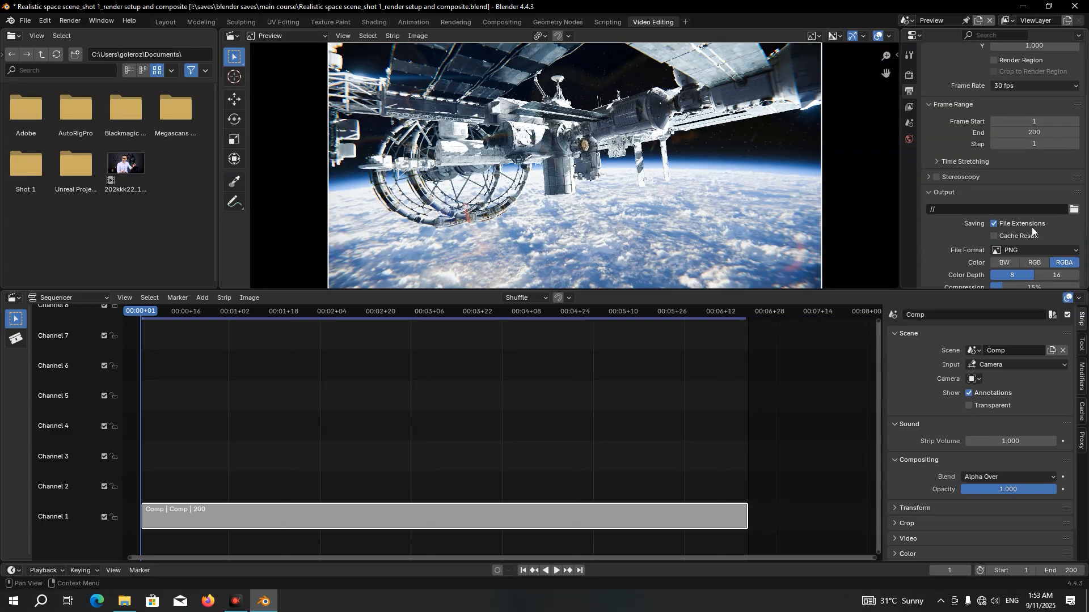
pyautogui.click(1007, 171)
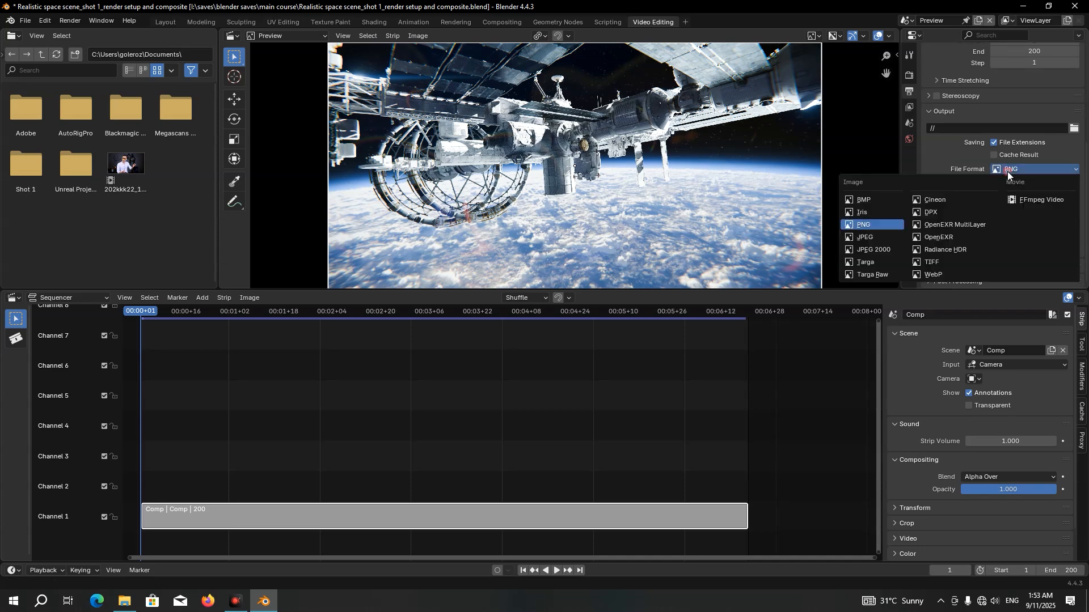
pyautogui.click(1025, 199)
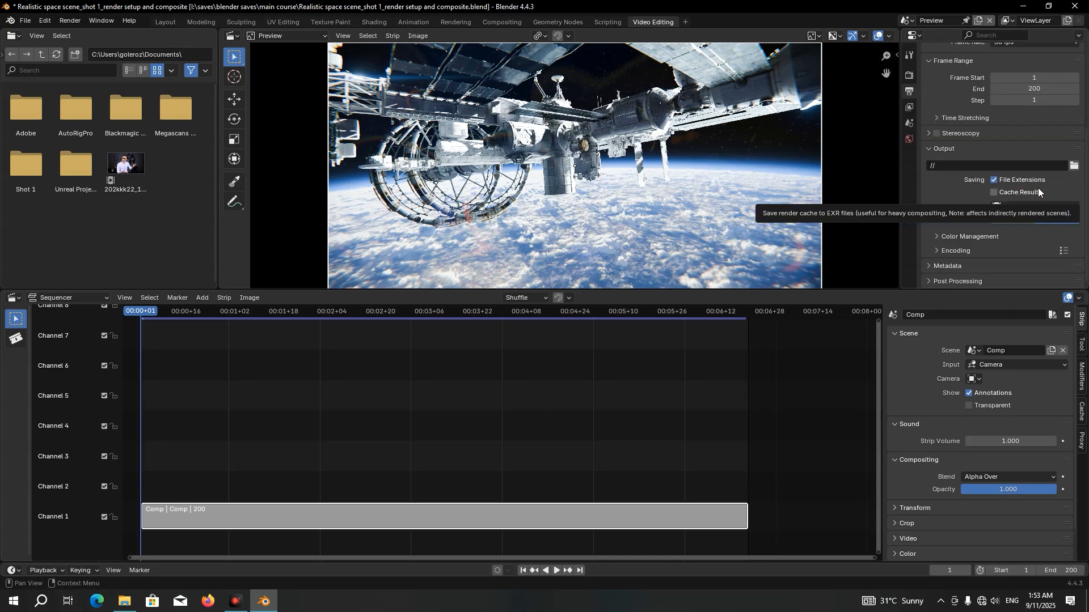
pyautogui.click(957, 251)
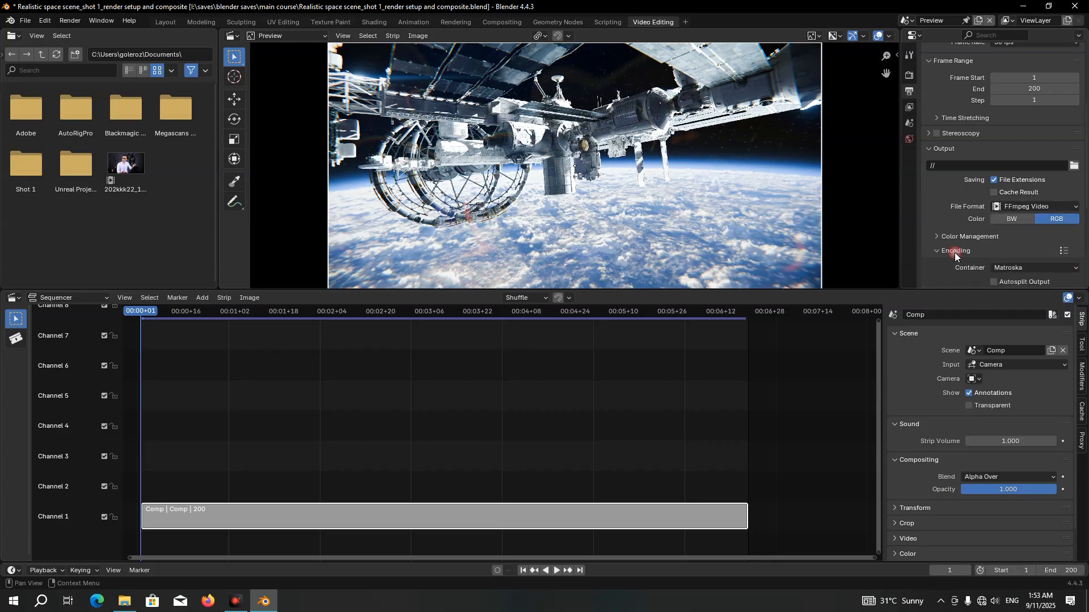
pyautogui.scroll(-5, 958, 227)
pyautogui.click(995, 155)
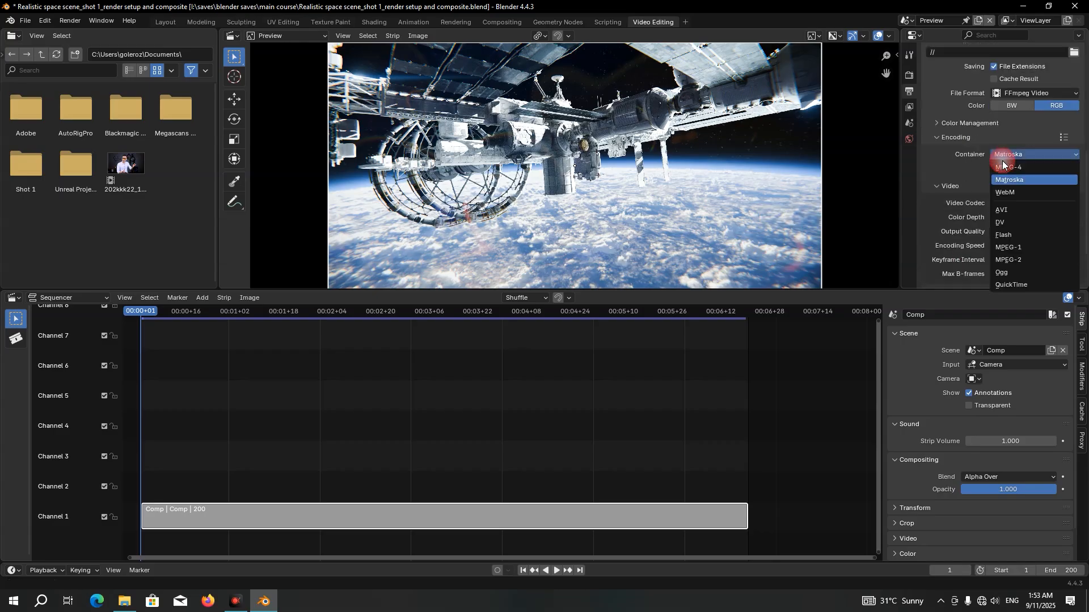
pyautogui.click(1012, 172)
# Set the video output quality to Perceptually Lossless and the audio codec to AAC
pyautogui.scroll(-2, 987, 182)
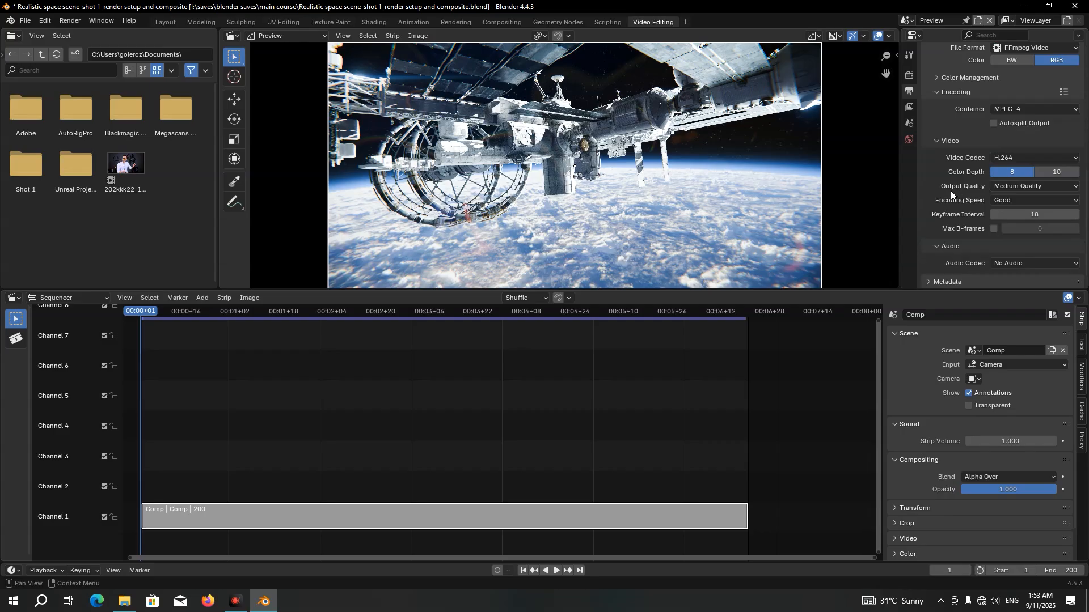
pyautogui.click(1009, 188)
pyautogui.click(1012, 222)
pyautogui.click(1012, 264)
pyautogui.click(1012, 289)
pyautogui.scroll(-3, 980, 254)
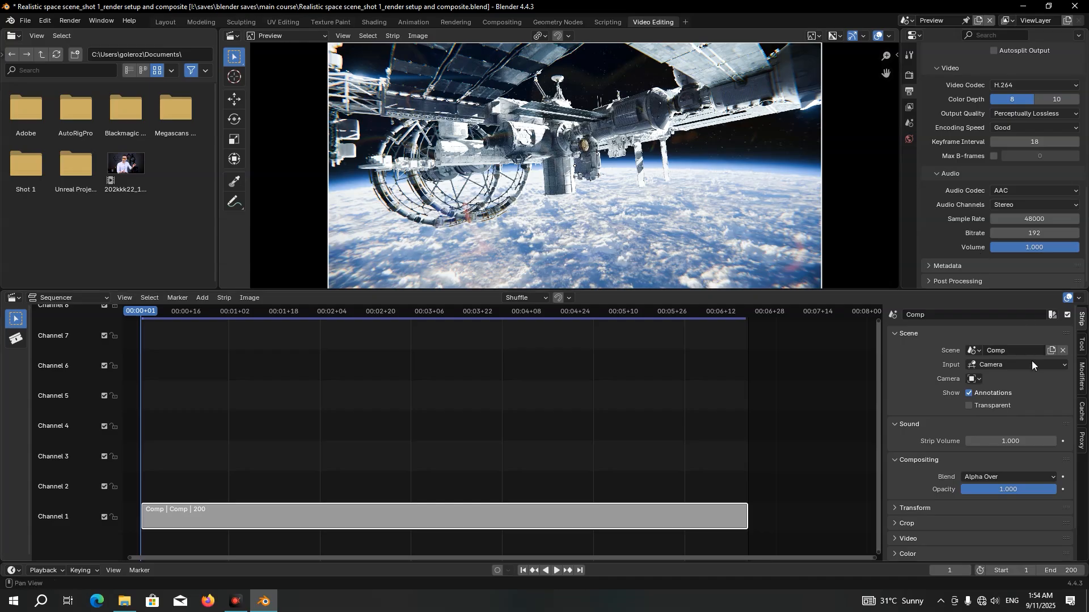
# Show the sequencer's cache settings and play back the sequence
pyautogui.click(1081, 410)
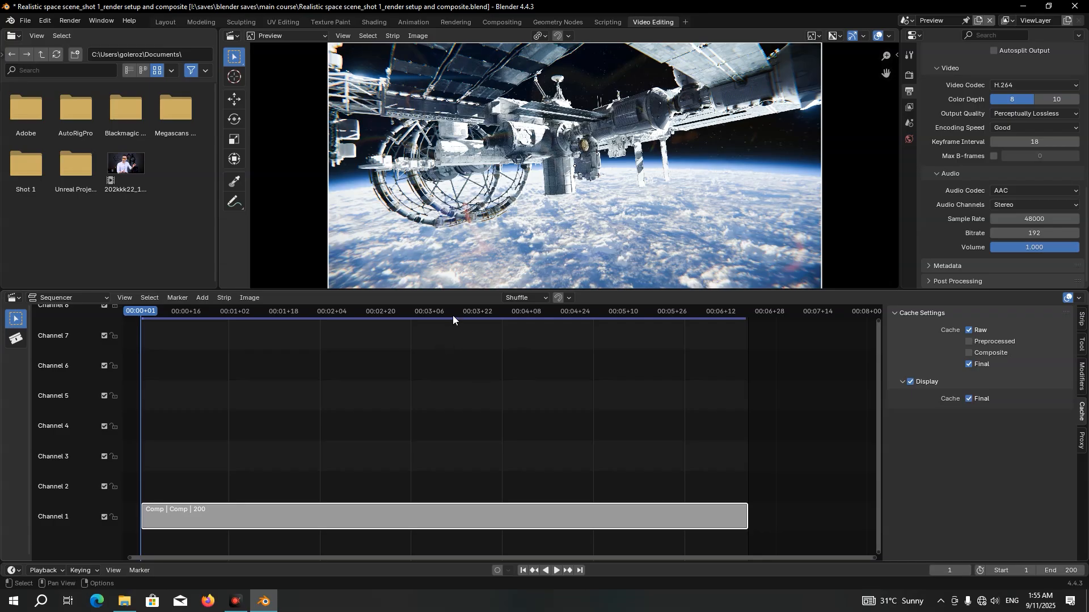
pyautogui.press('space')
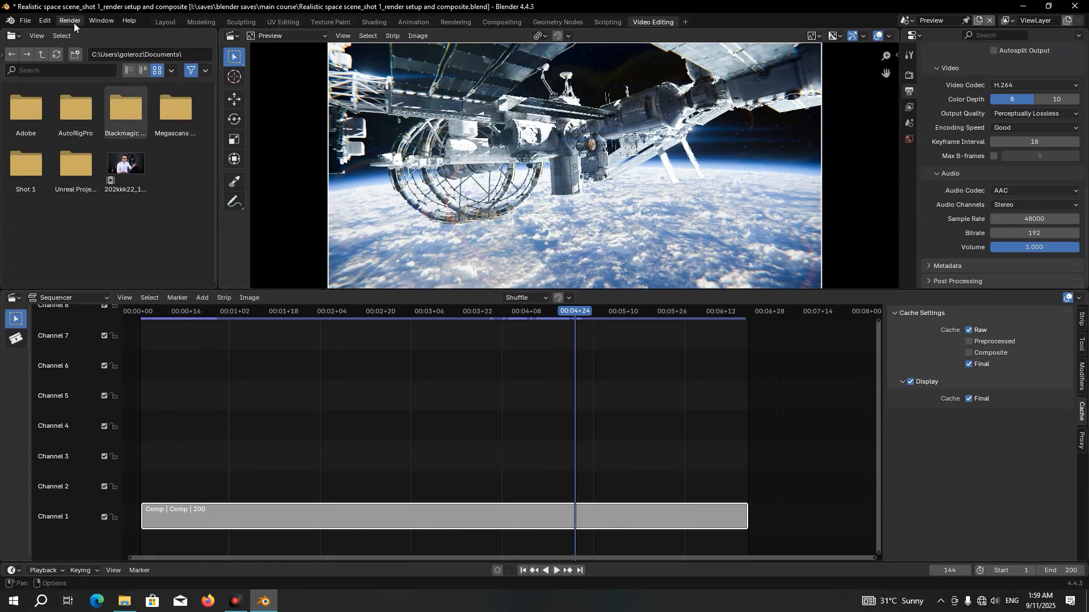
# Start rendering the Preview scene's animation
pyautogui.click(73, 21)
pyautogui.click(110, 46)
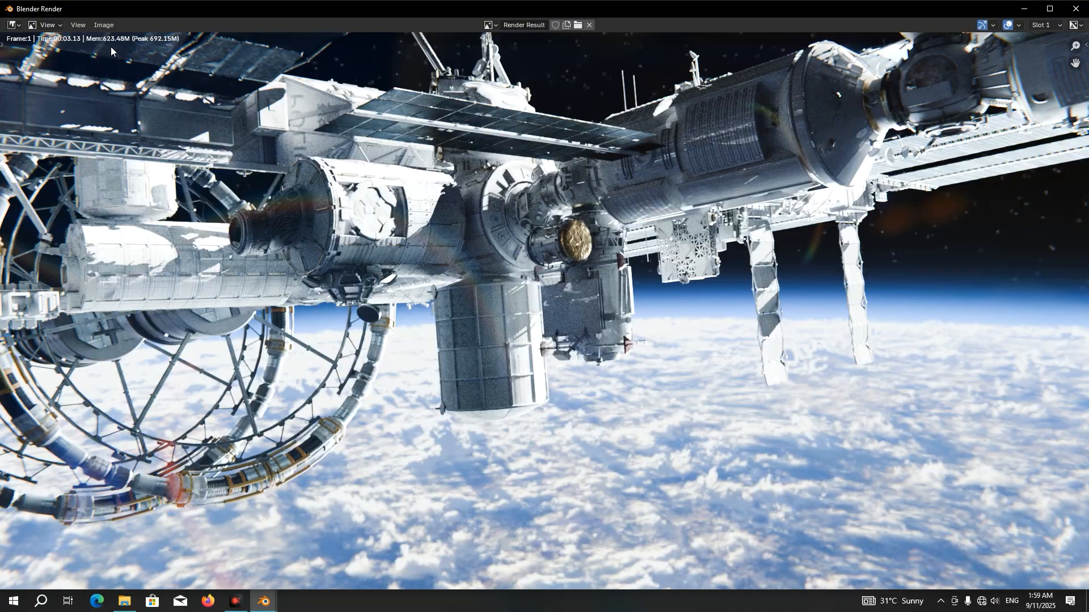